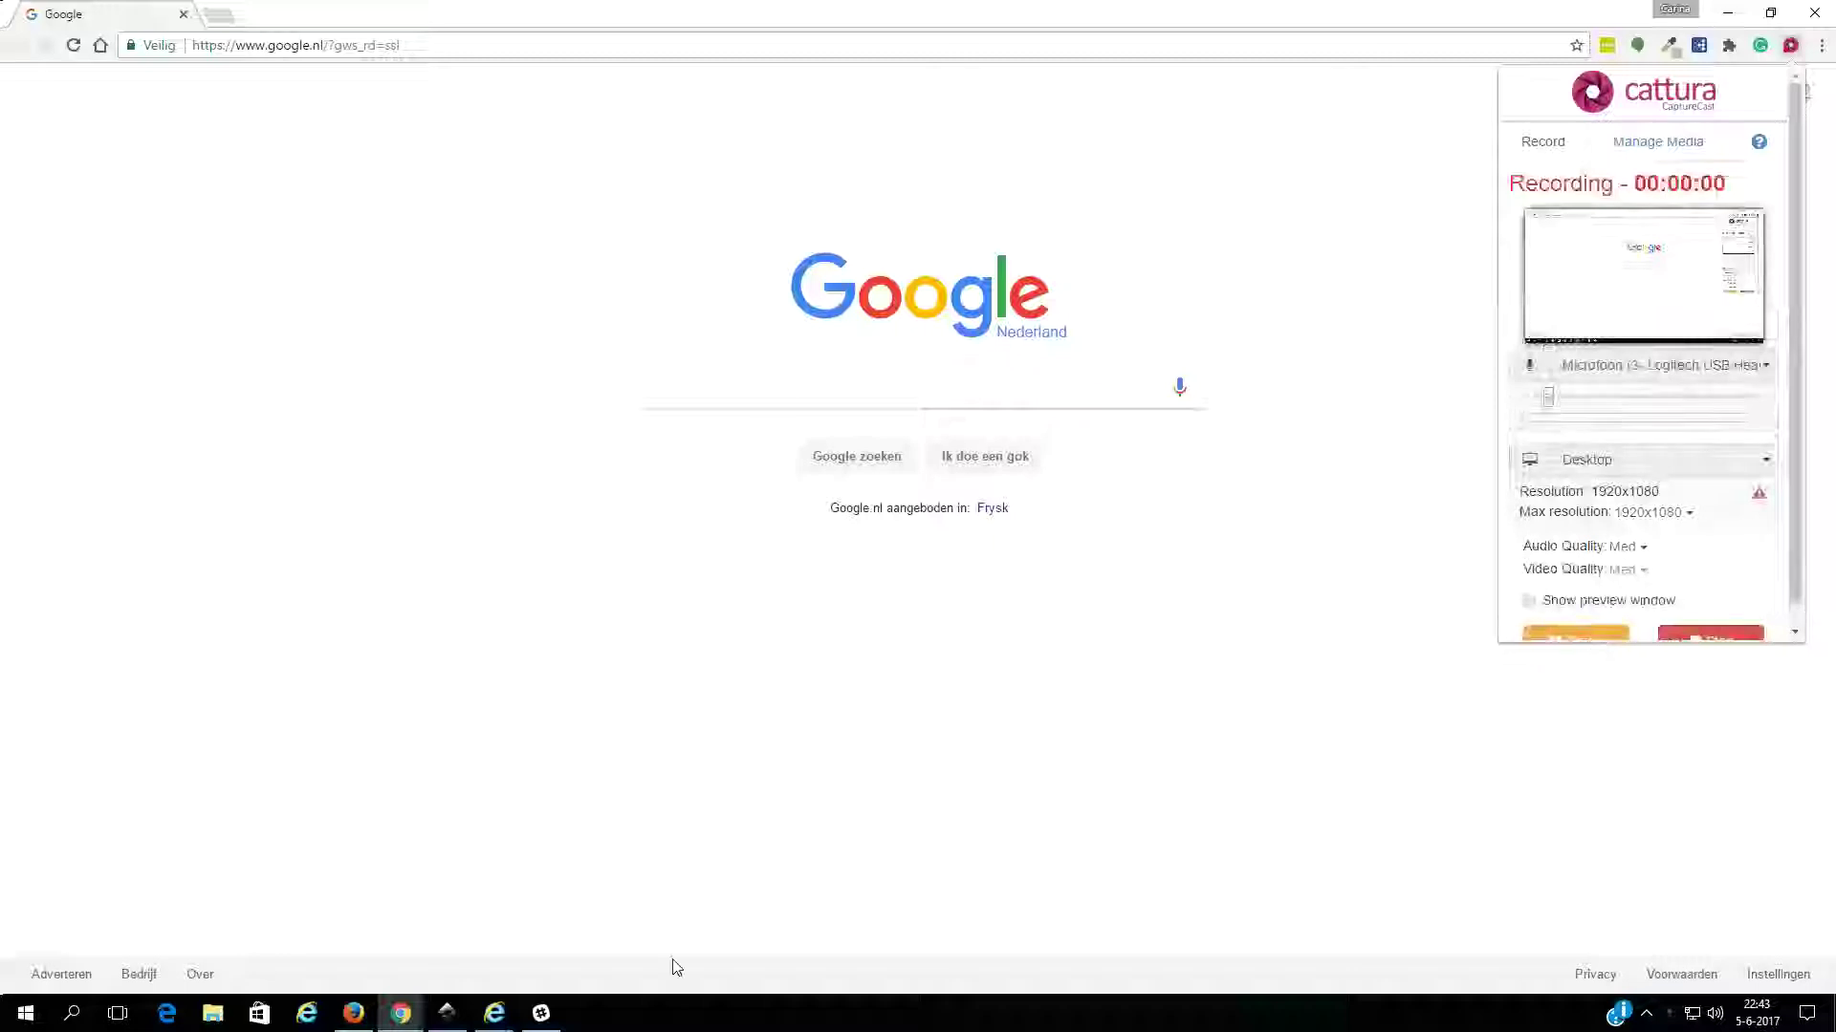
Switch from Chrome to the Inkscape window showing the Hiep Hiep Hoera lettering.
click(444, 1011)
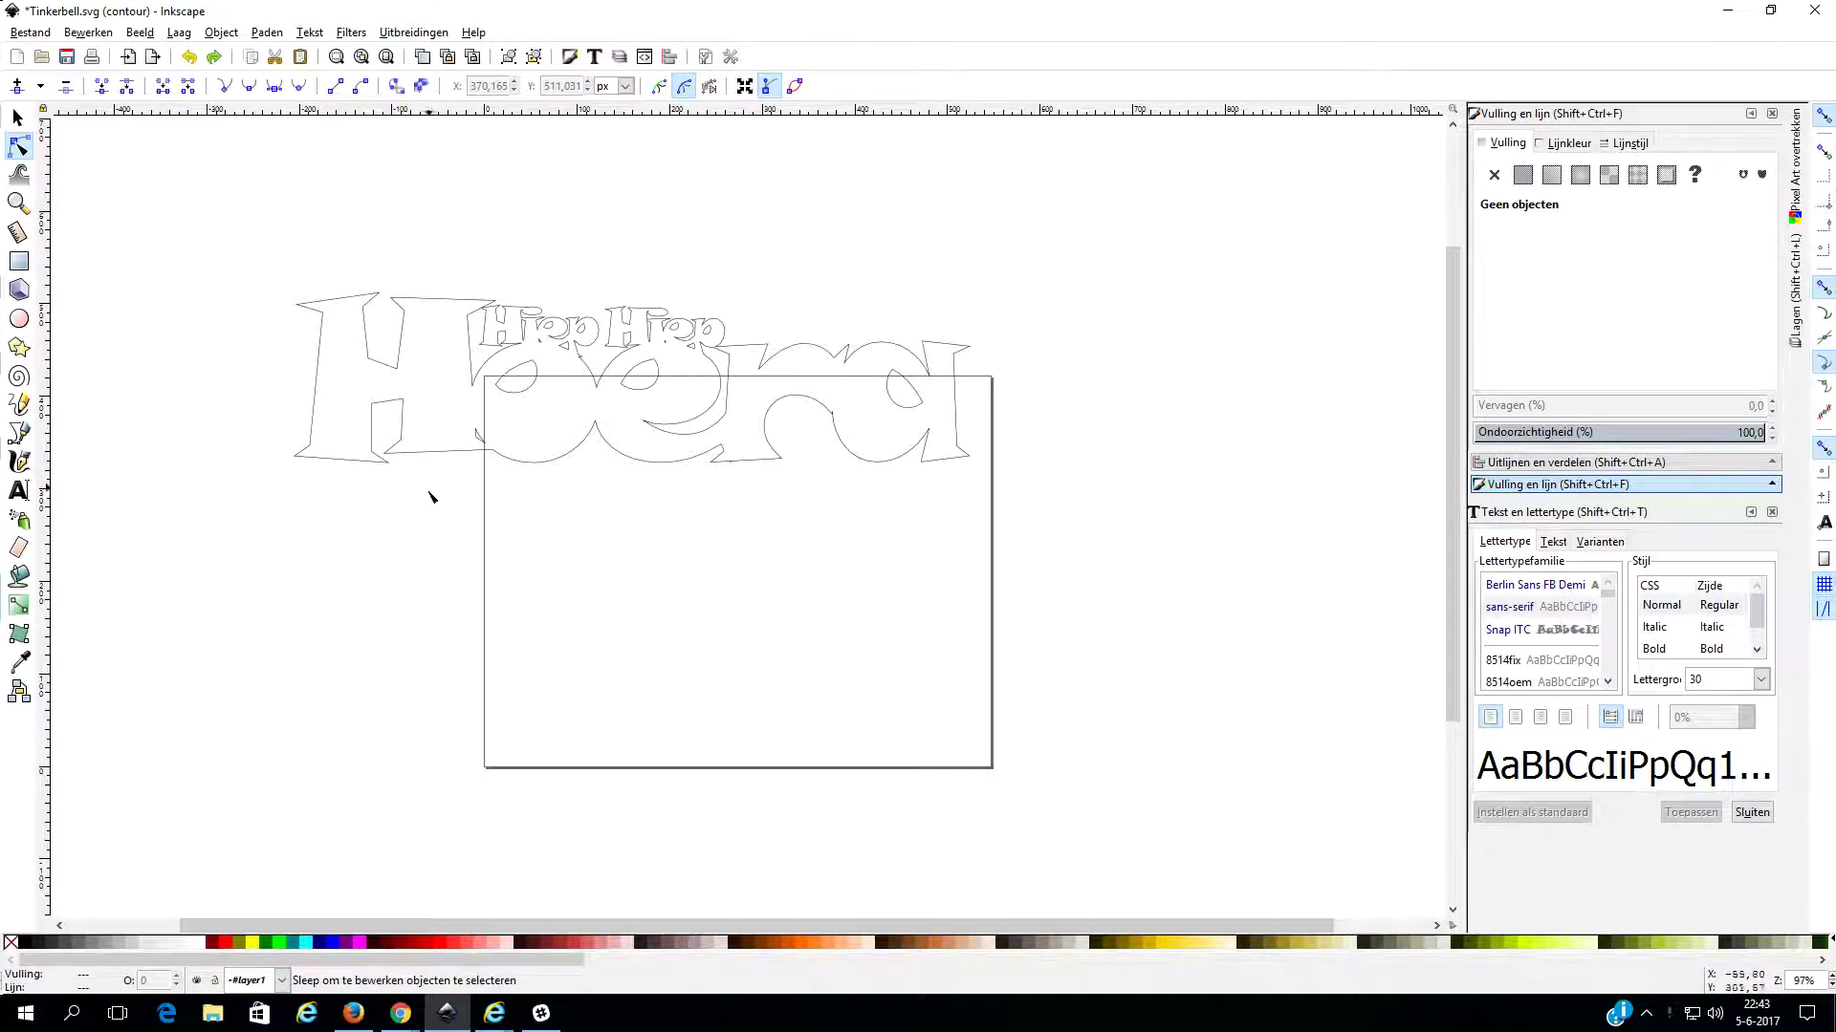
Move the Hiep Hiep Hoera lettering down onto the page and reselect it as one path.
click(17, 118)
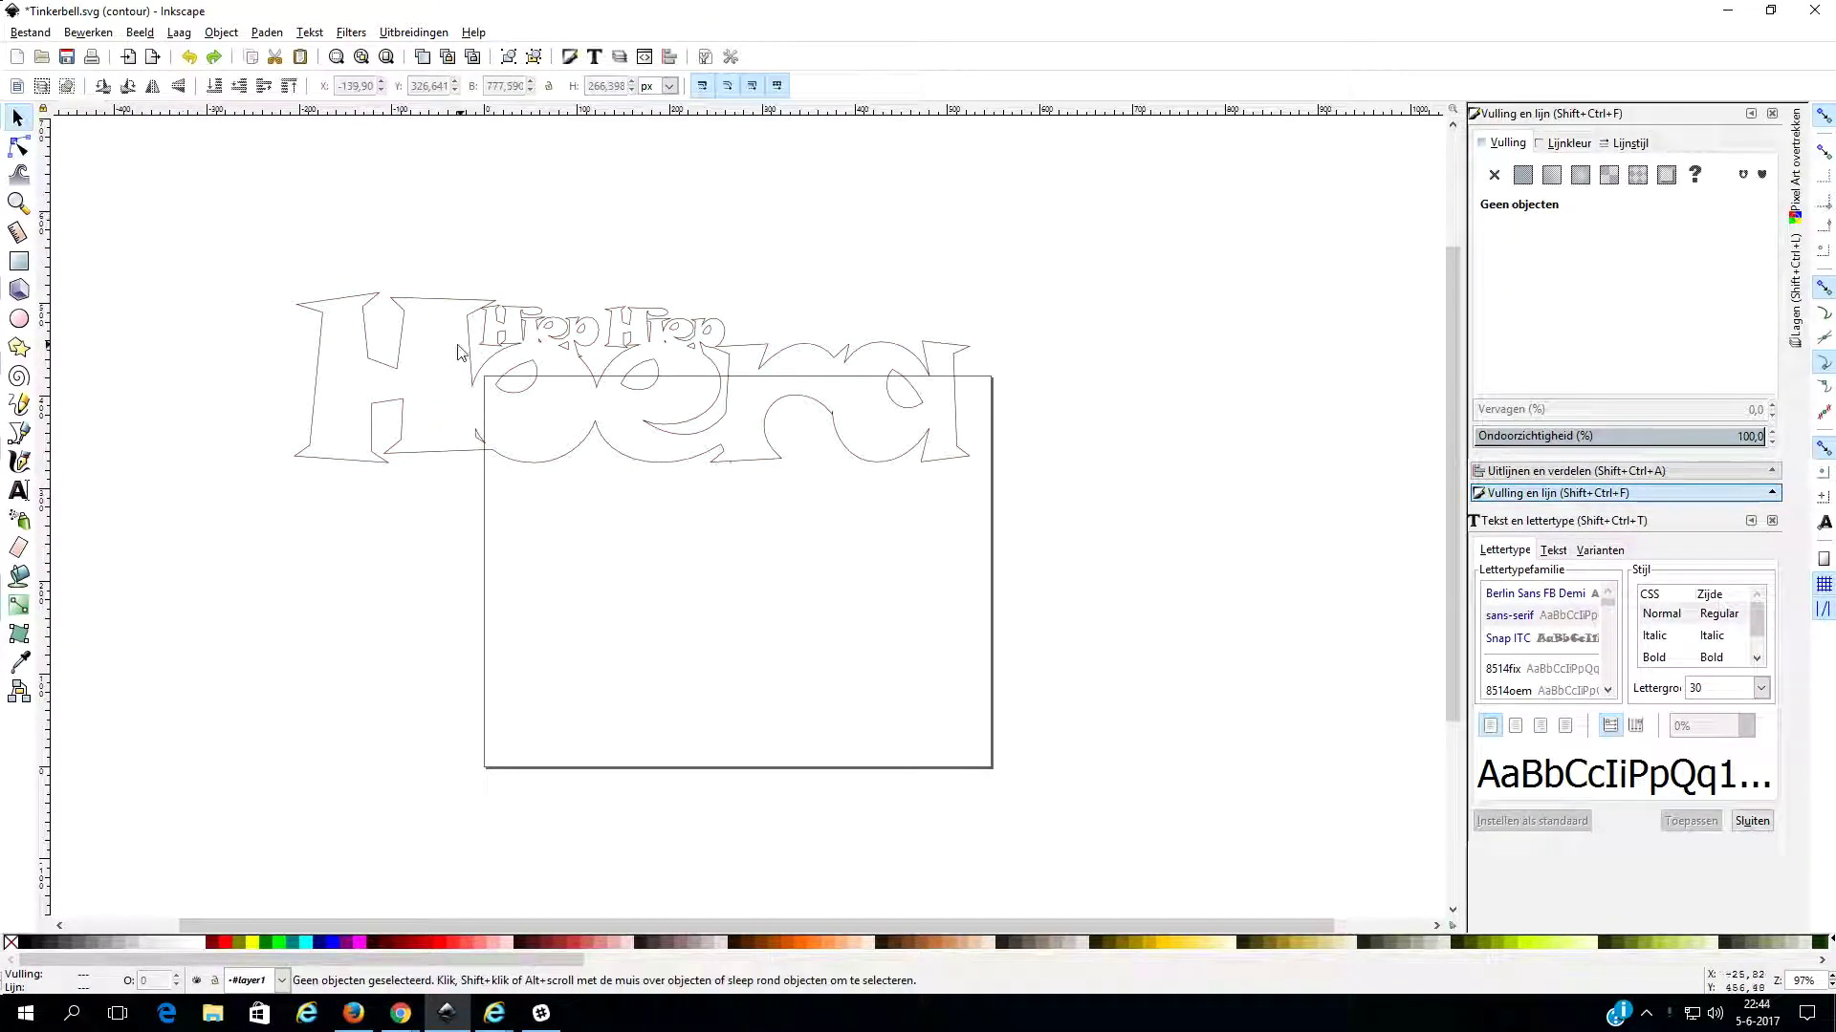
drag(459, 351, 586, 492)
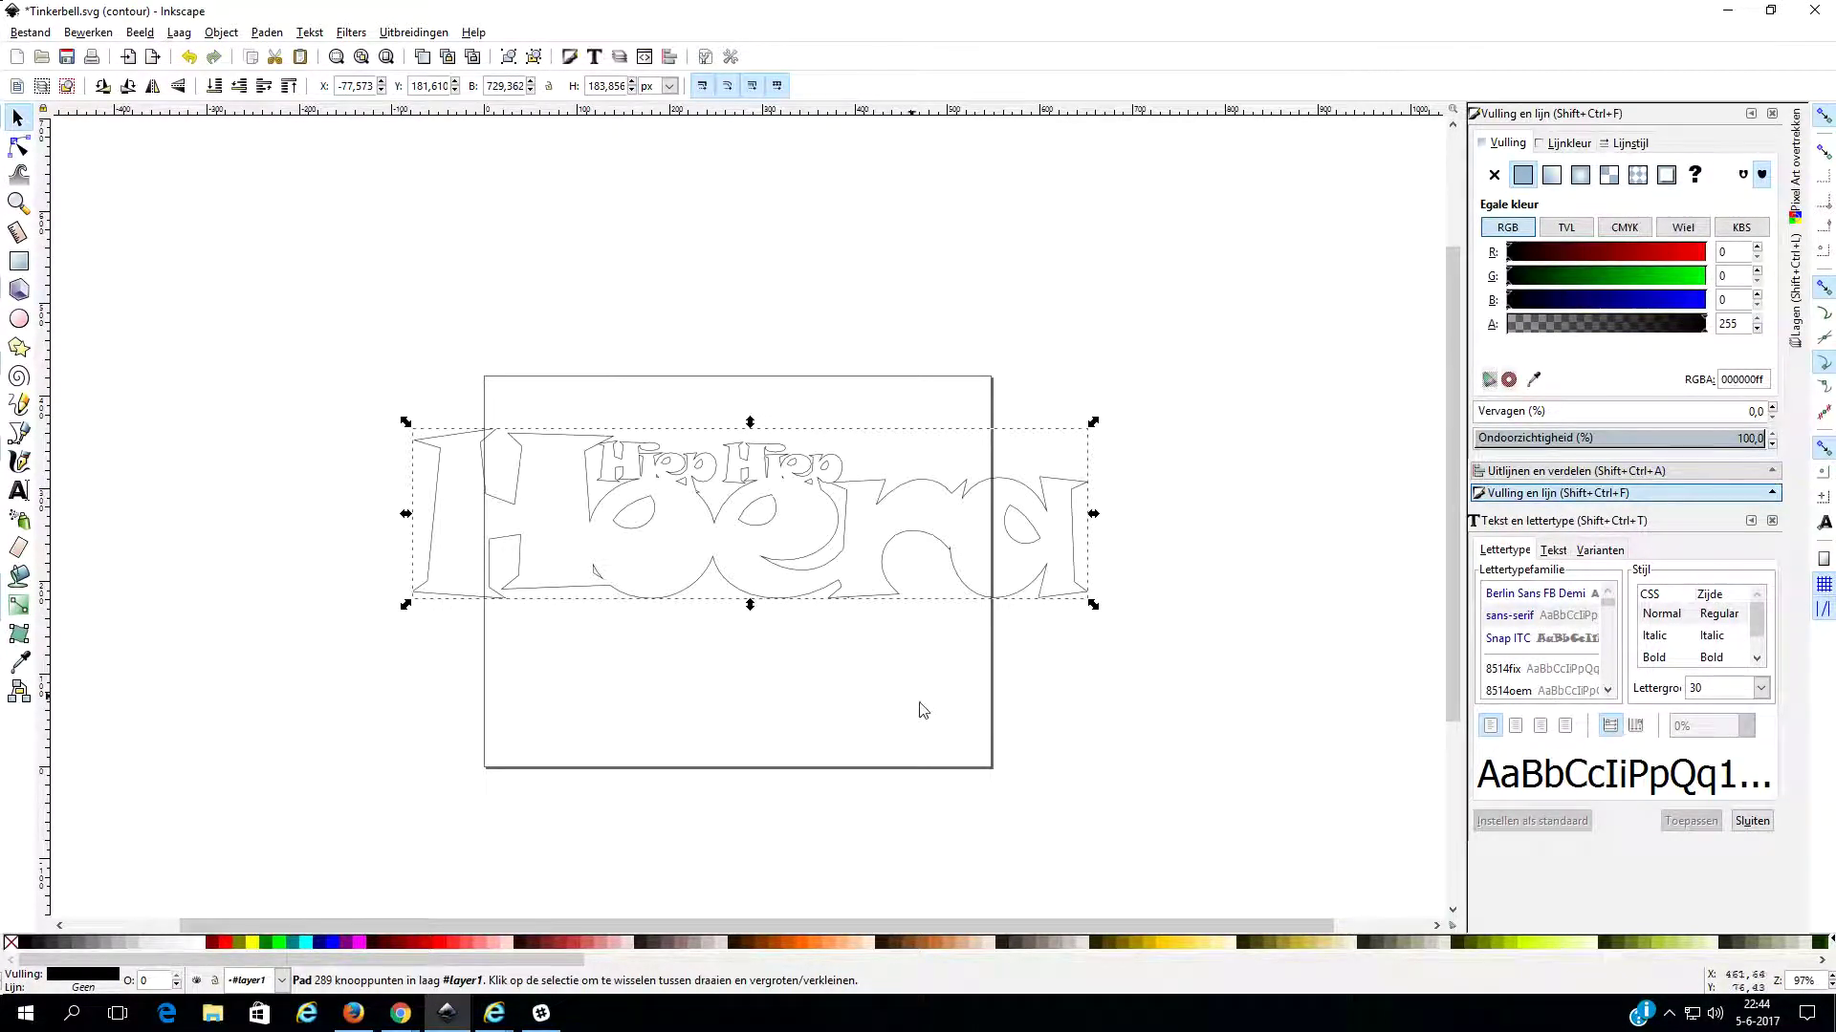
click(427, 352)
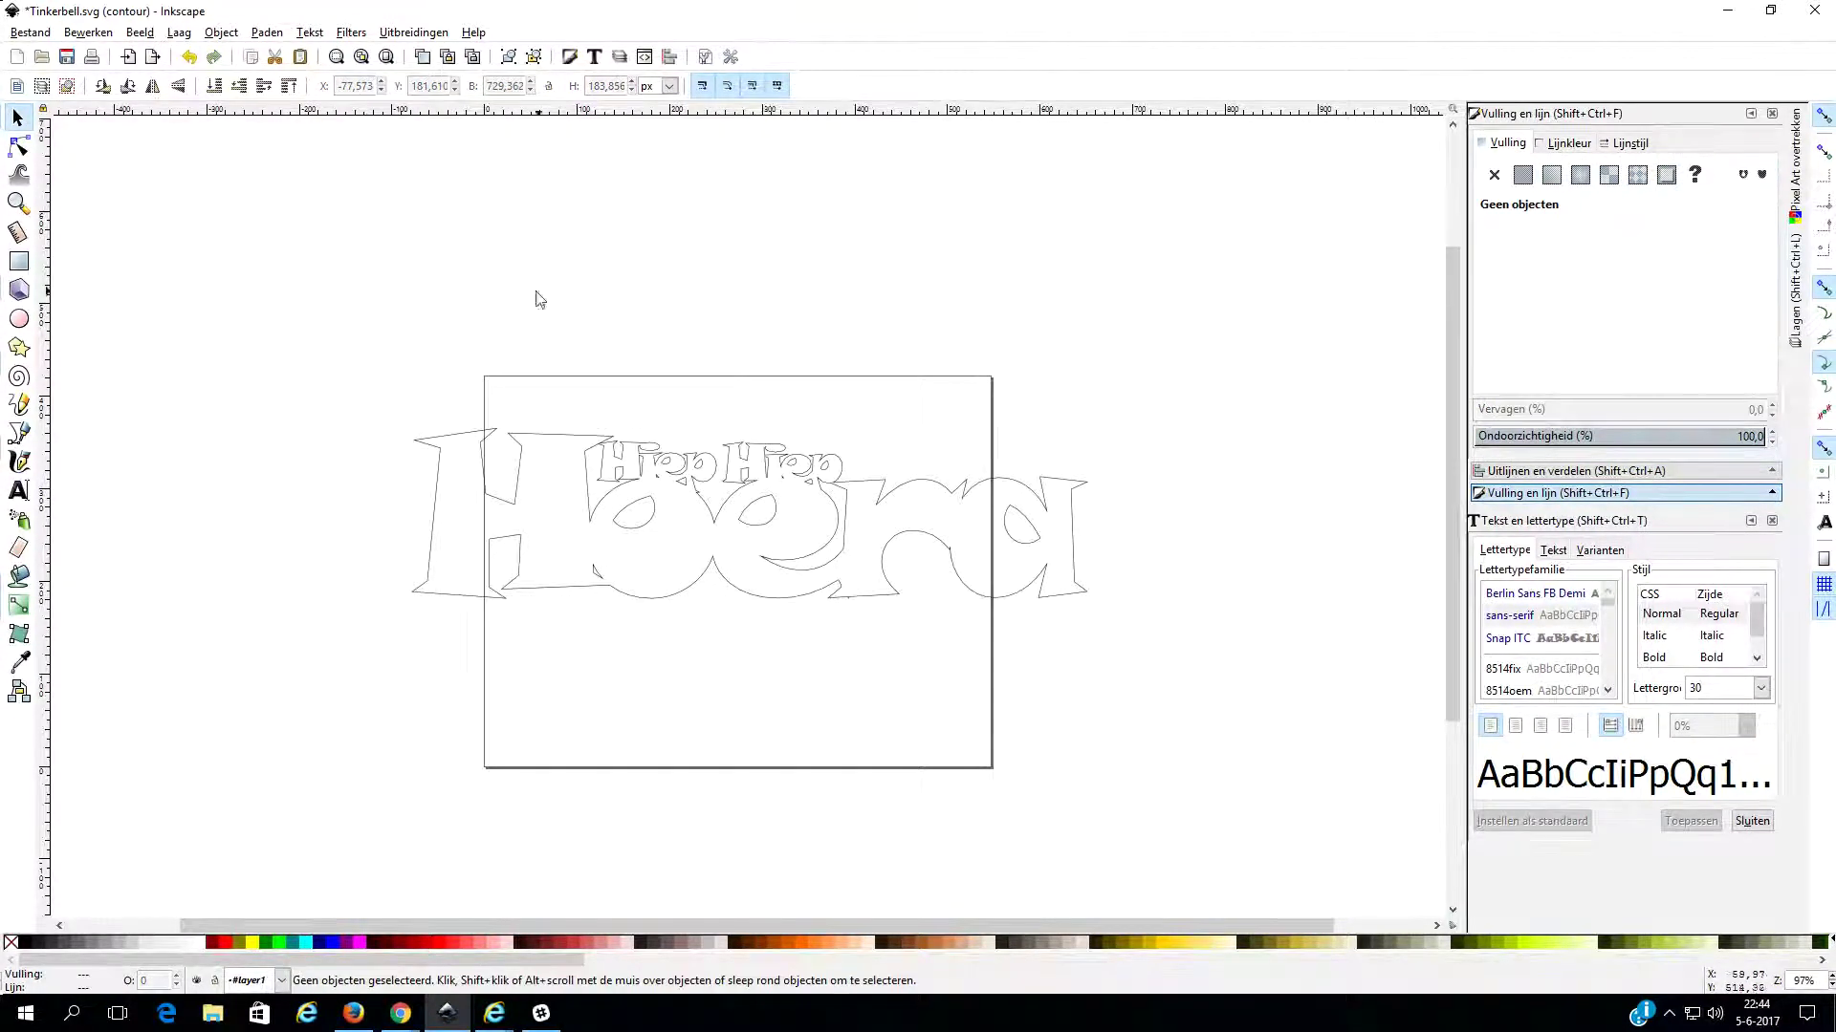
click(585, 480)
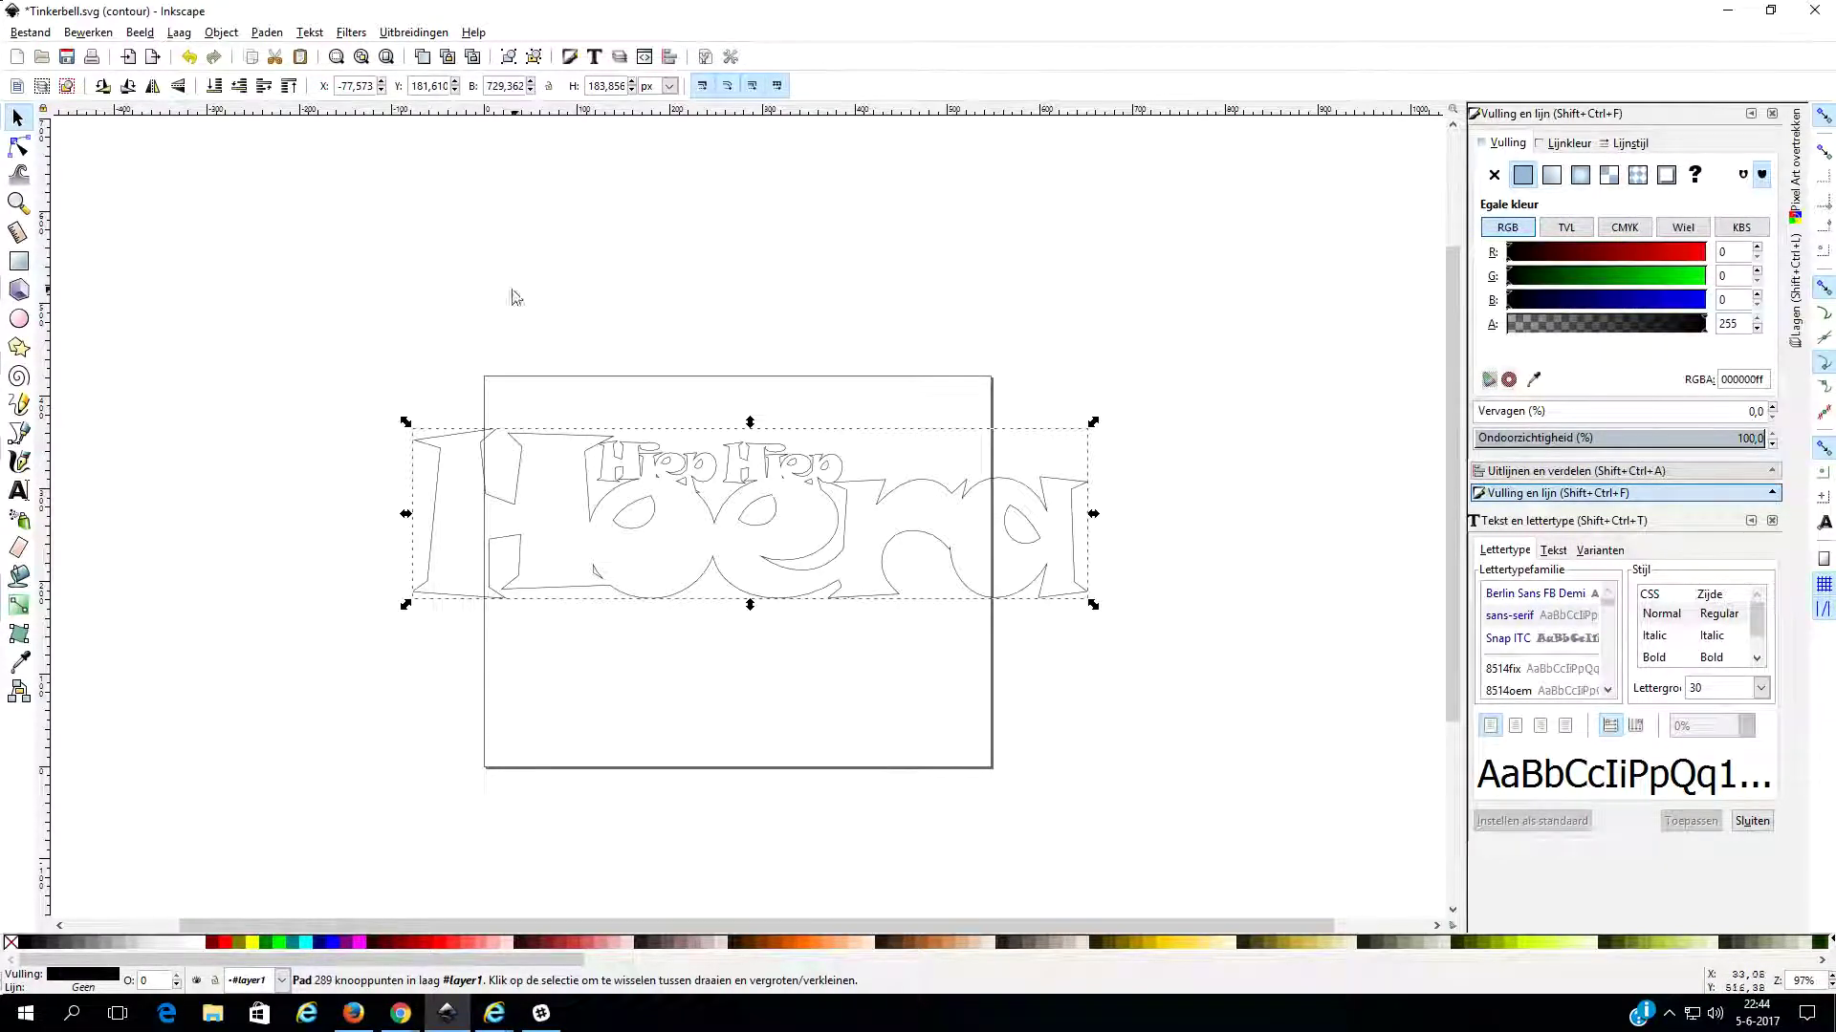
click(260, 33)
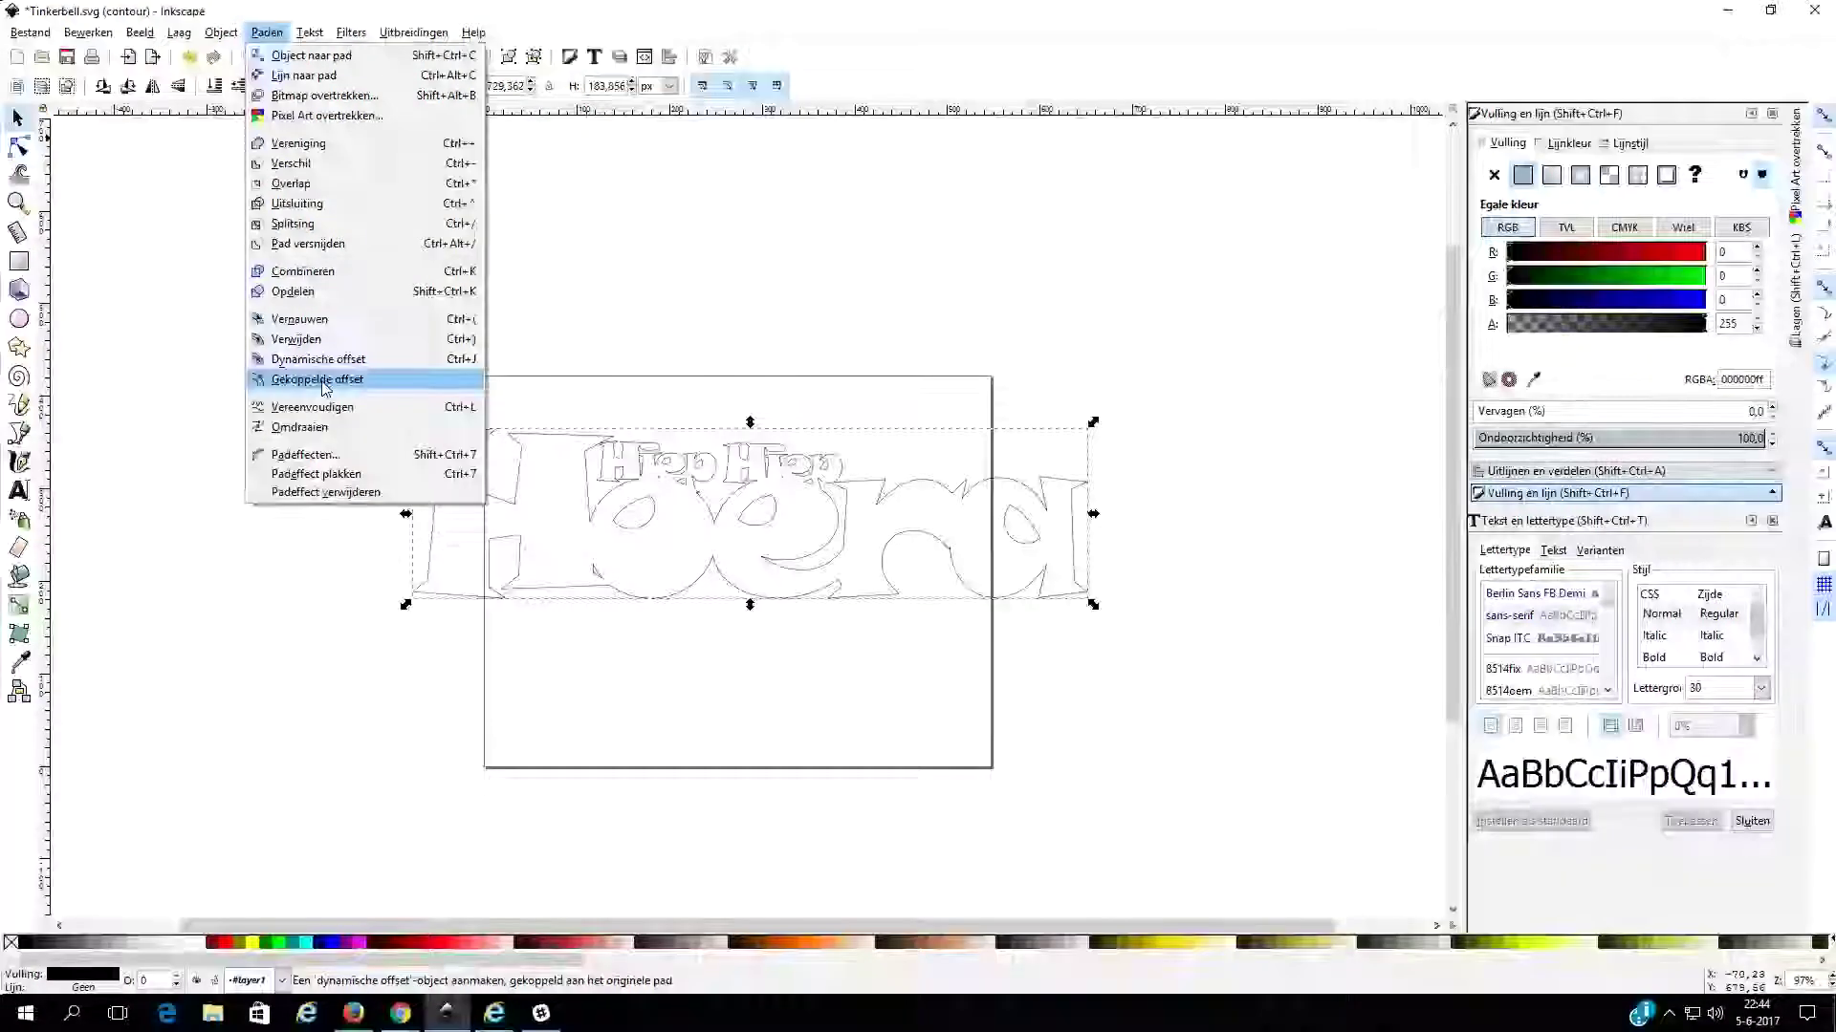
Create a linked offset of the lettering and drag it outward into a wider contour.
click(323, 383)
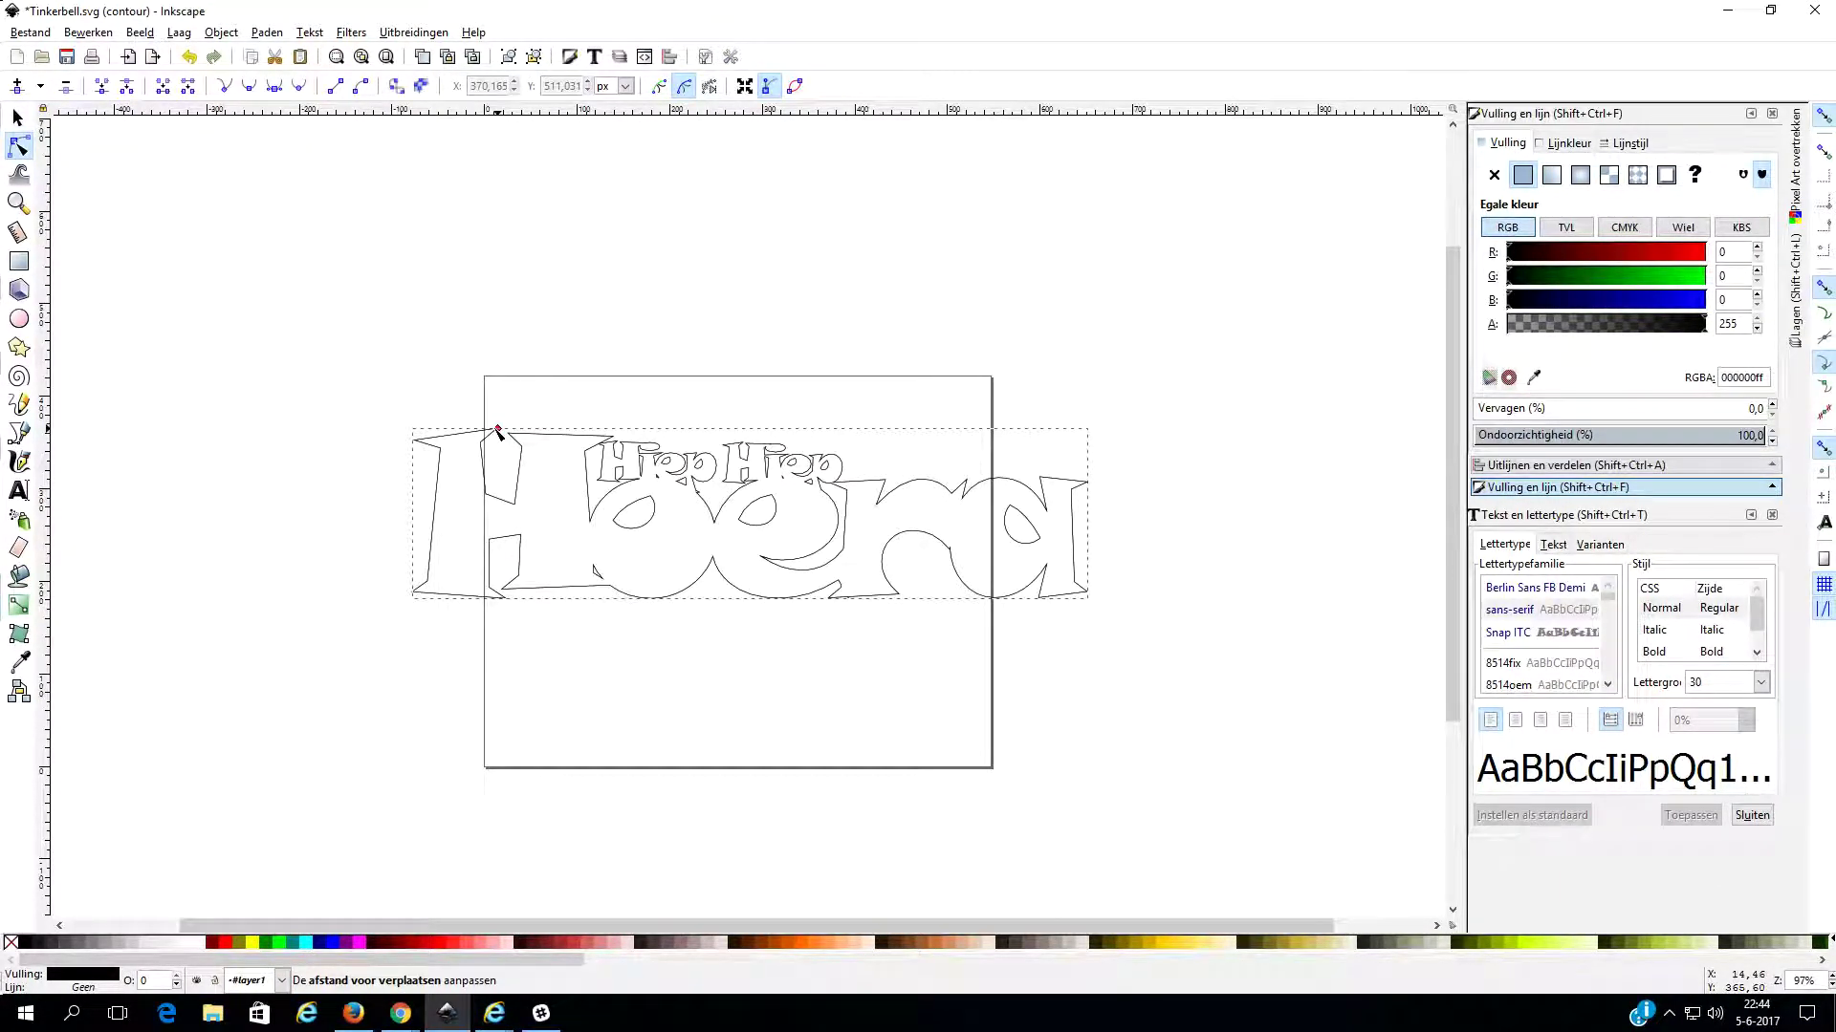
drag(496, 429, 513, 422)
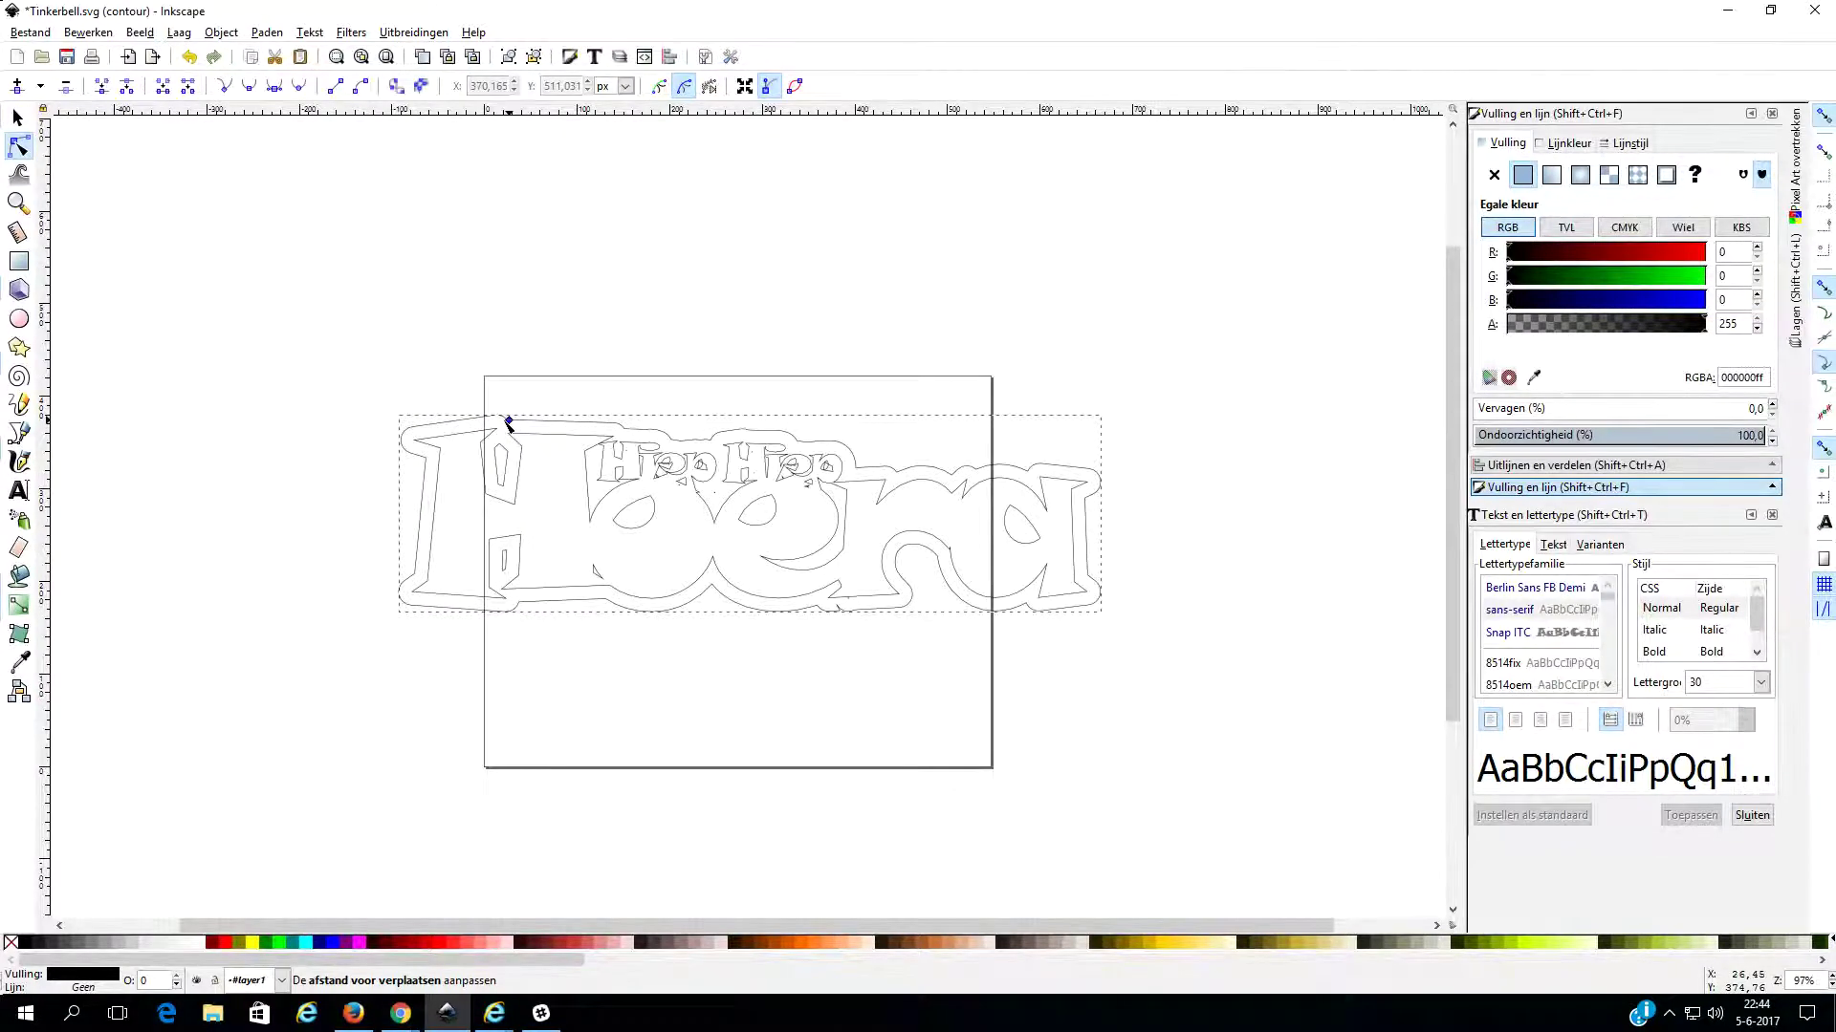
drag(508, 424, 505, 420)
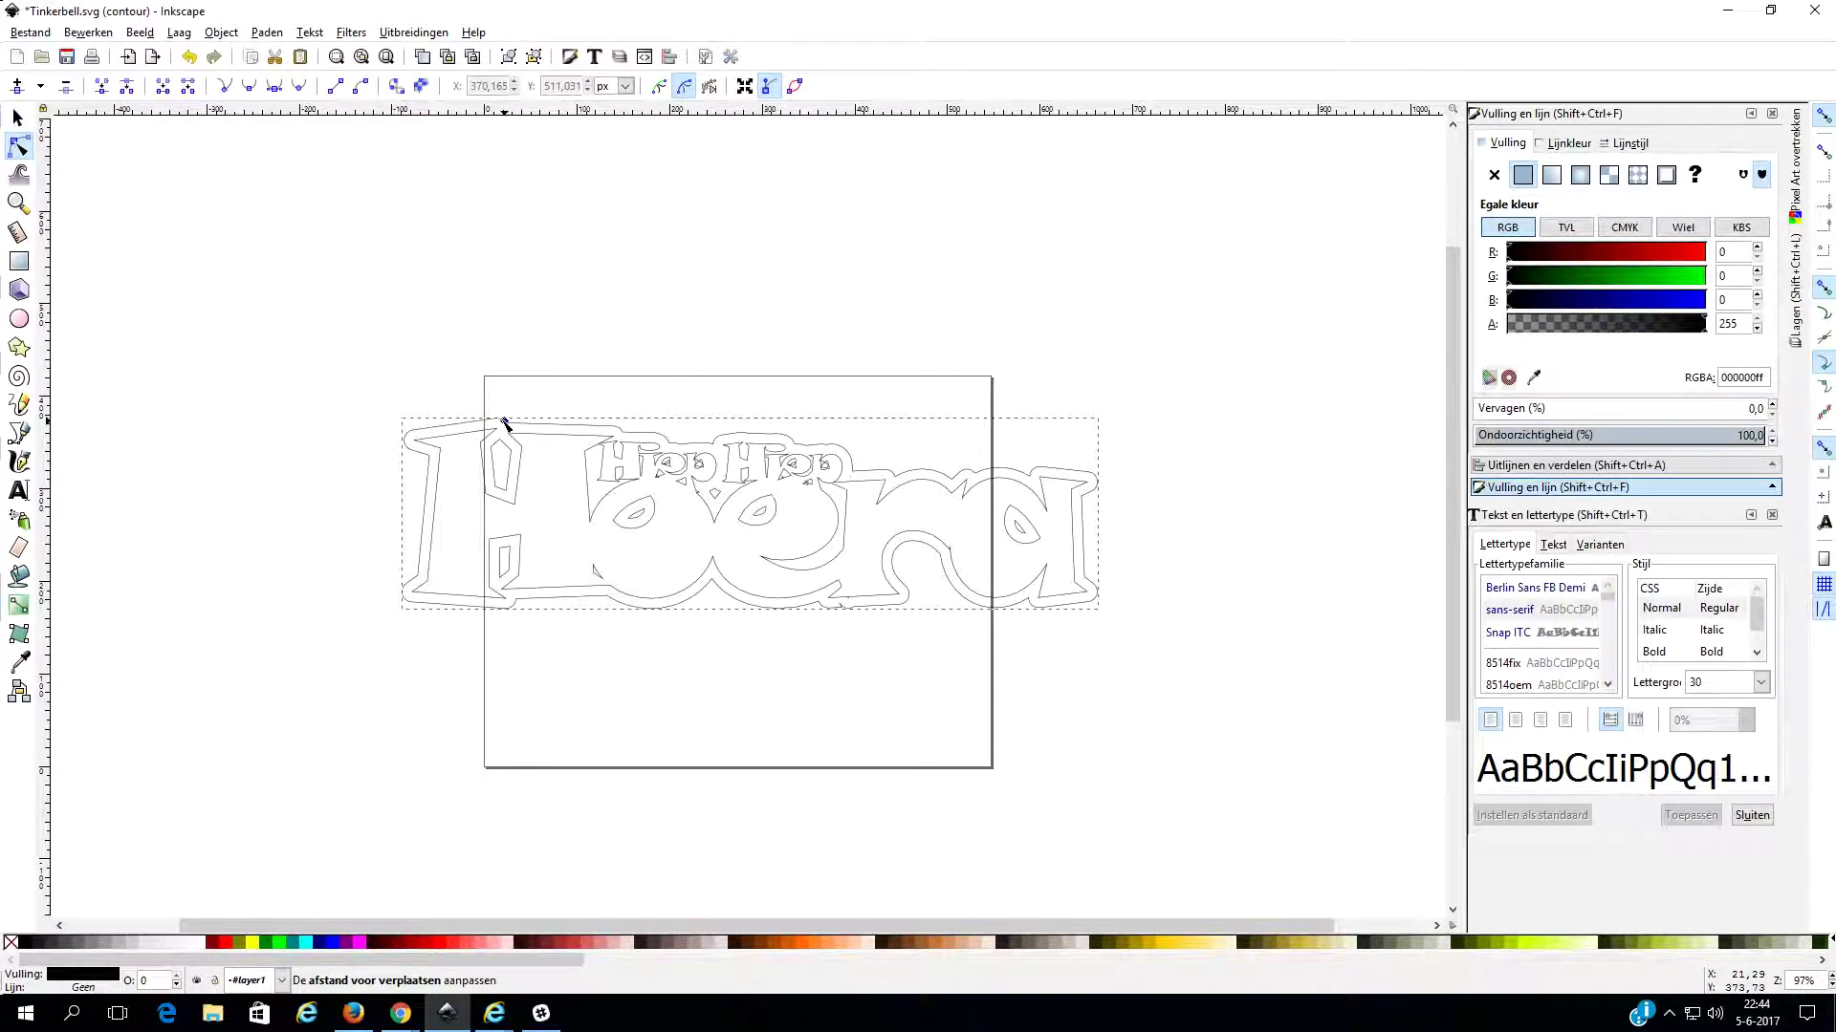
mouse_move(505, 420)
mouse_down()
mouse_move(524, 415)
mouse_move(503, 422)
mouse_up()
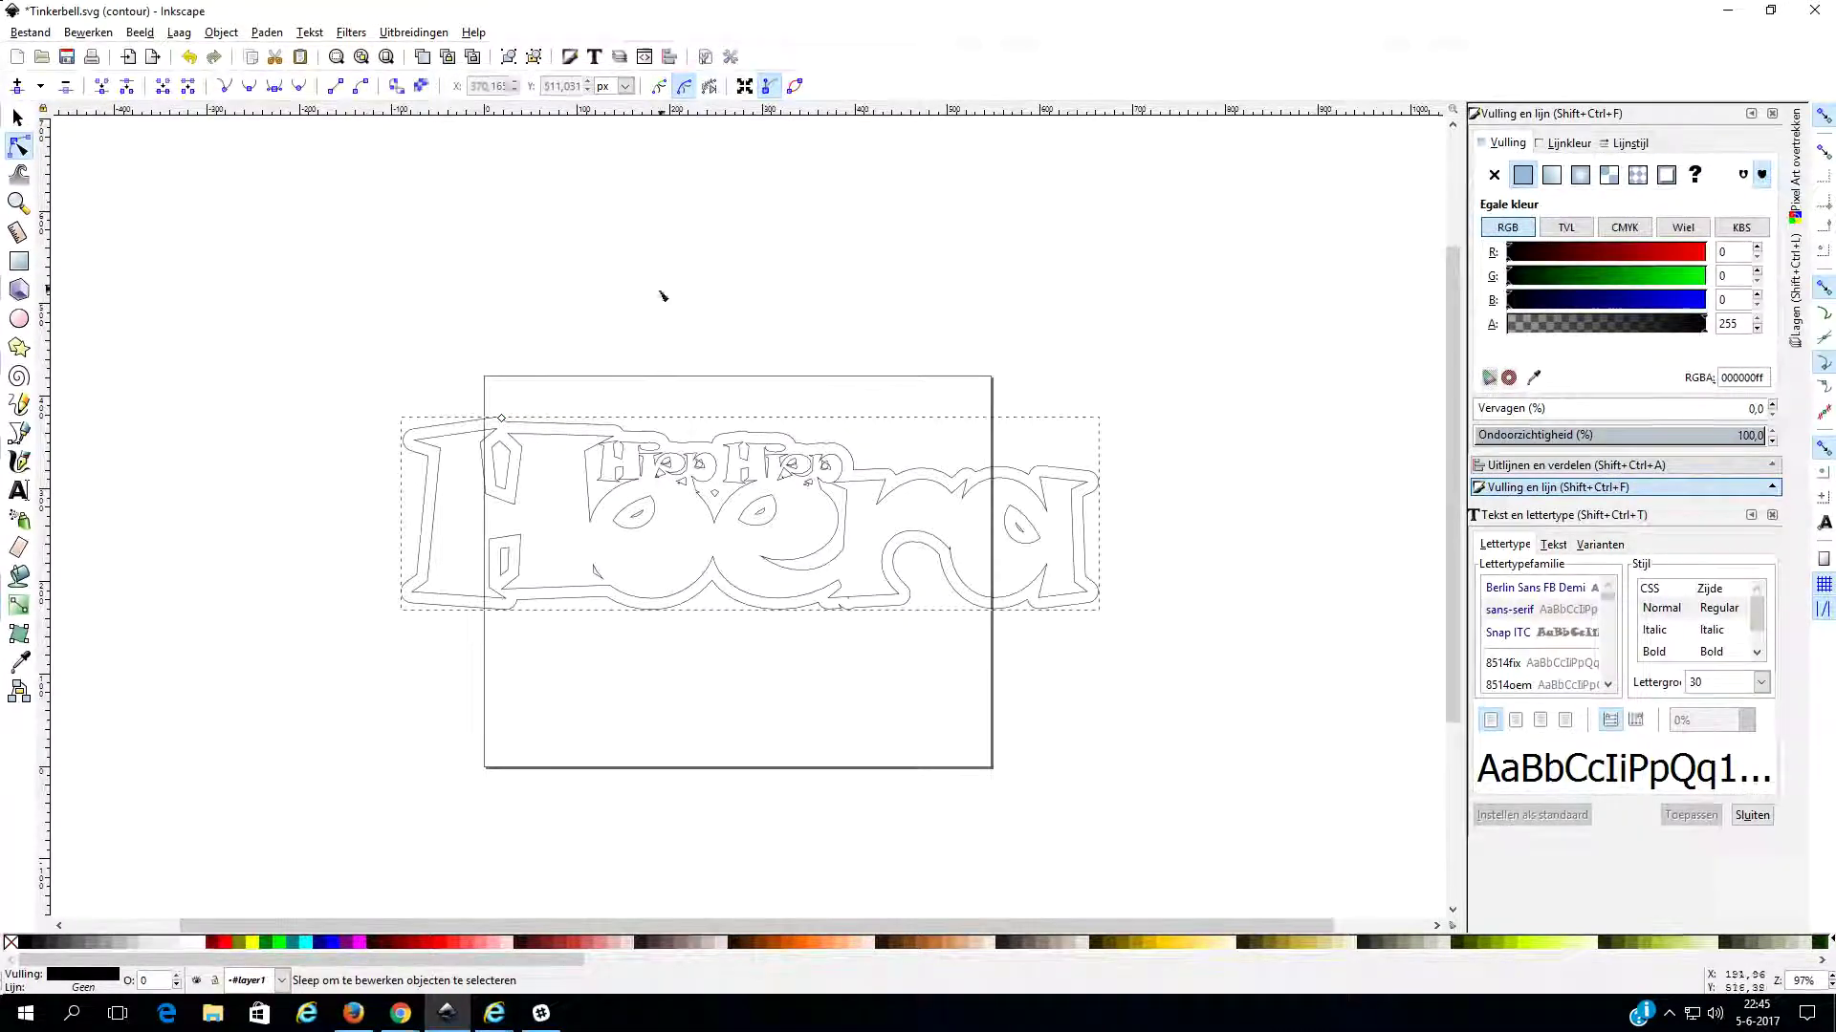
click(199, 172)
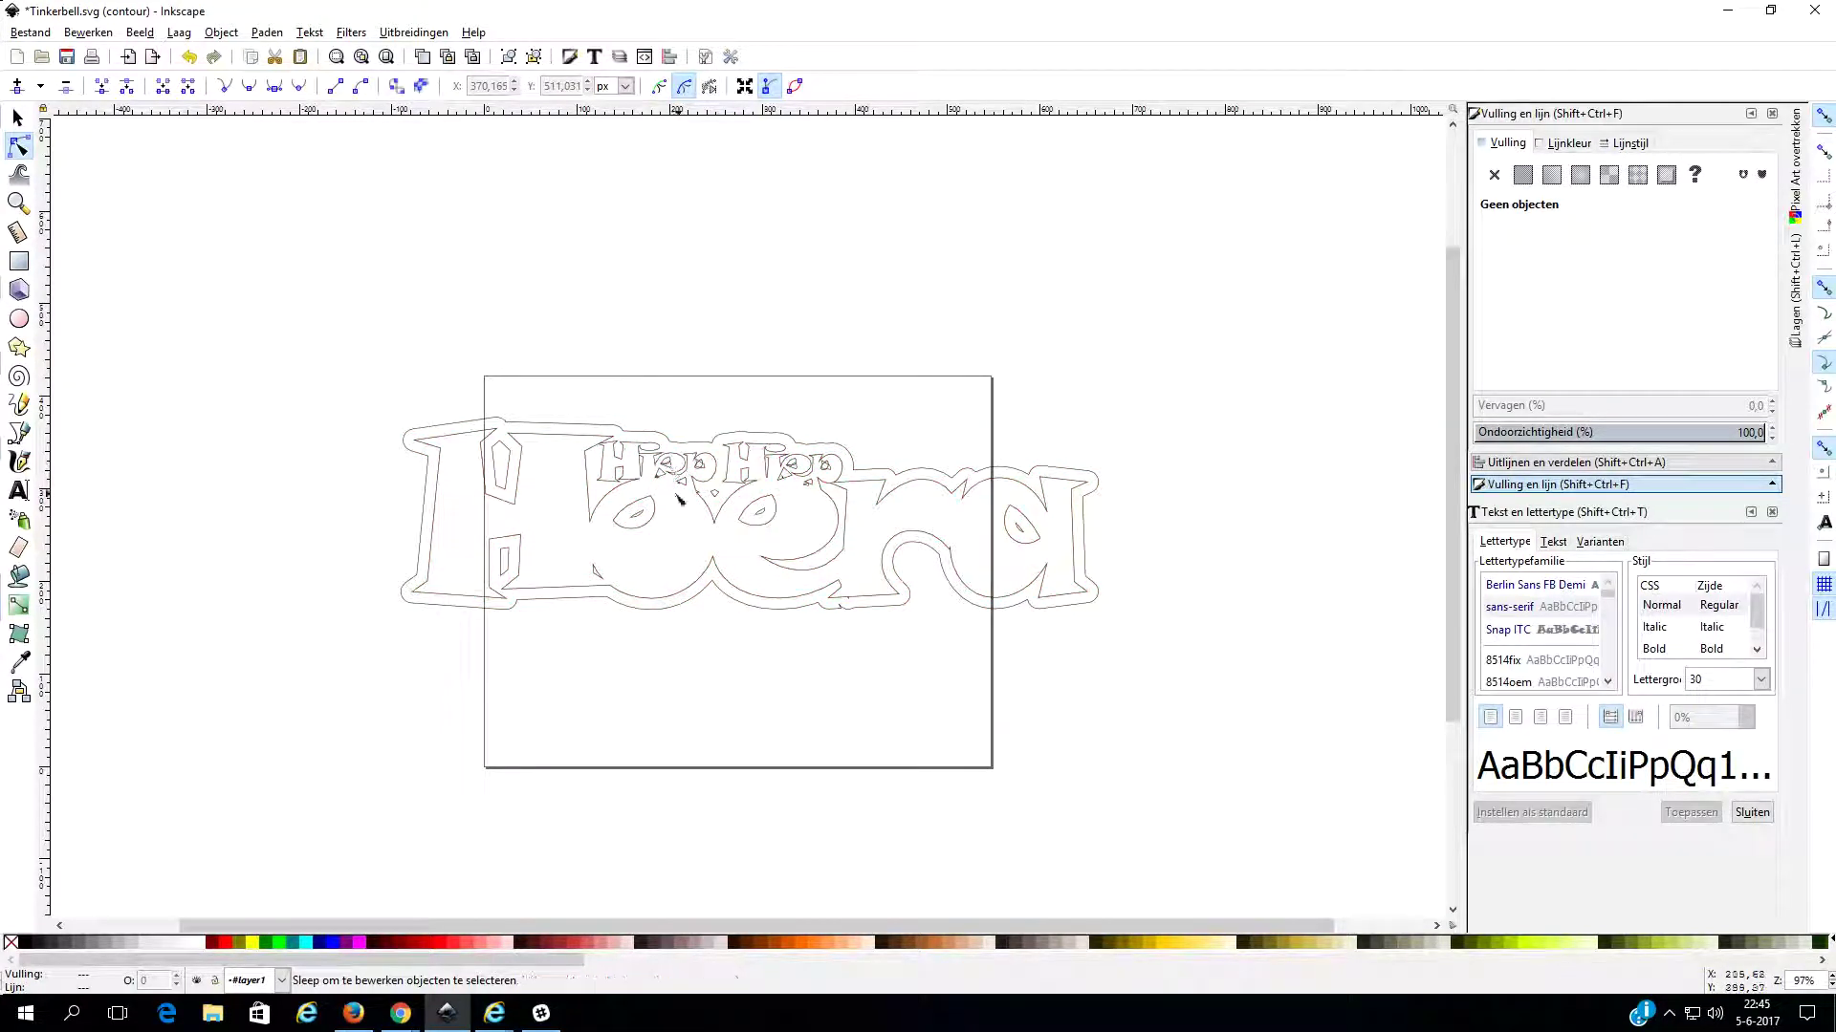
Move the linked offset contour up so it sits clear above the lettering.
click(18, 118)
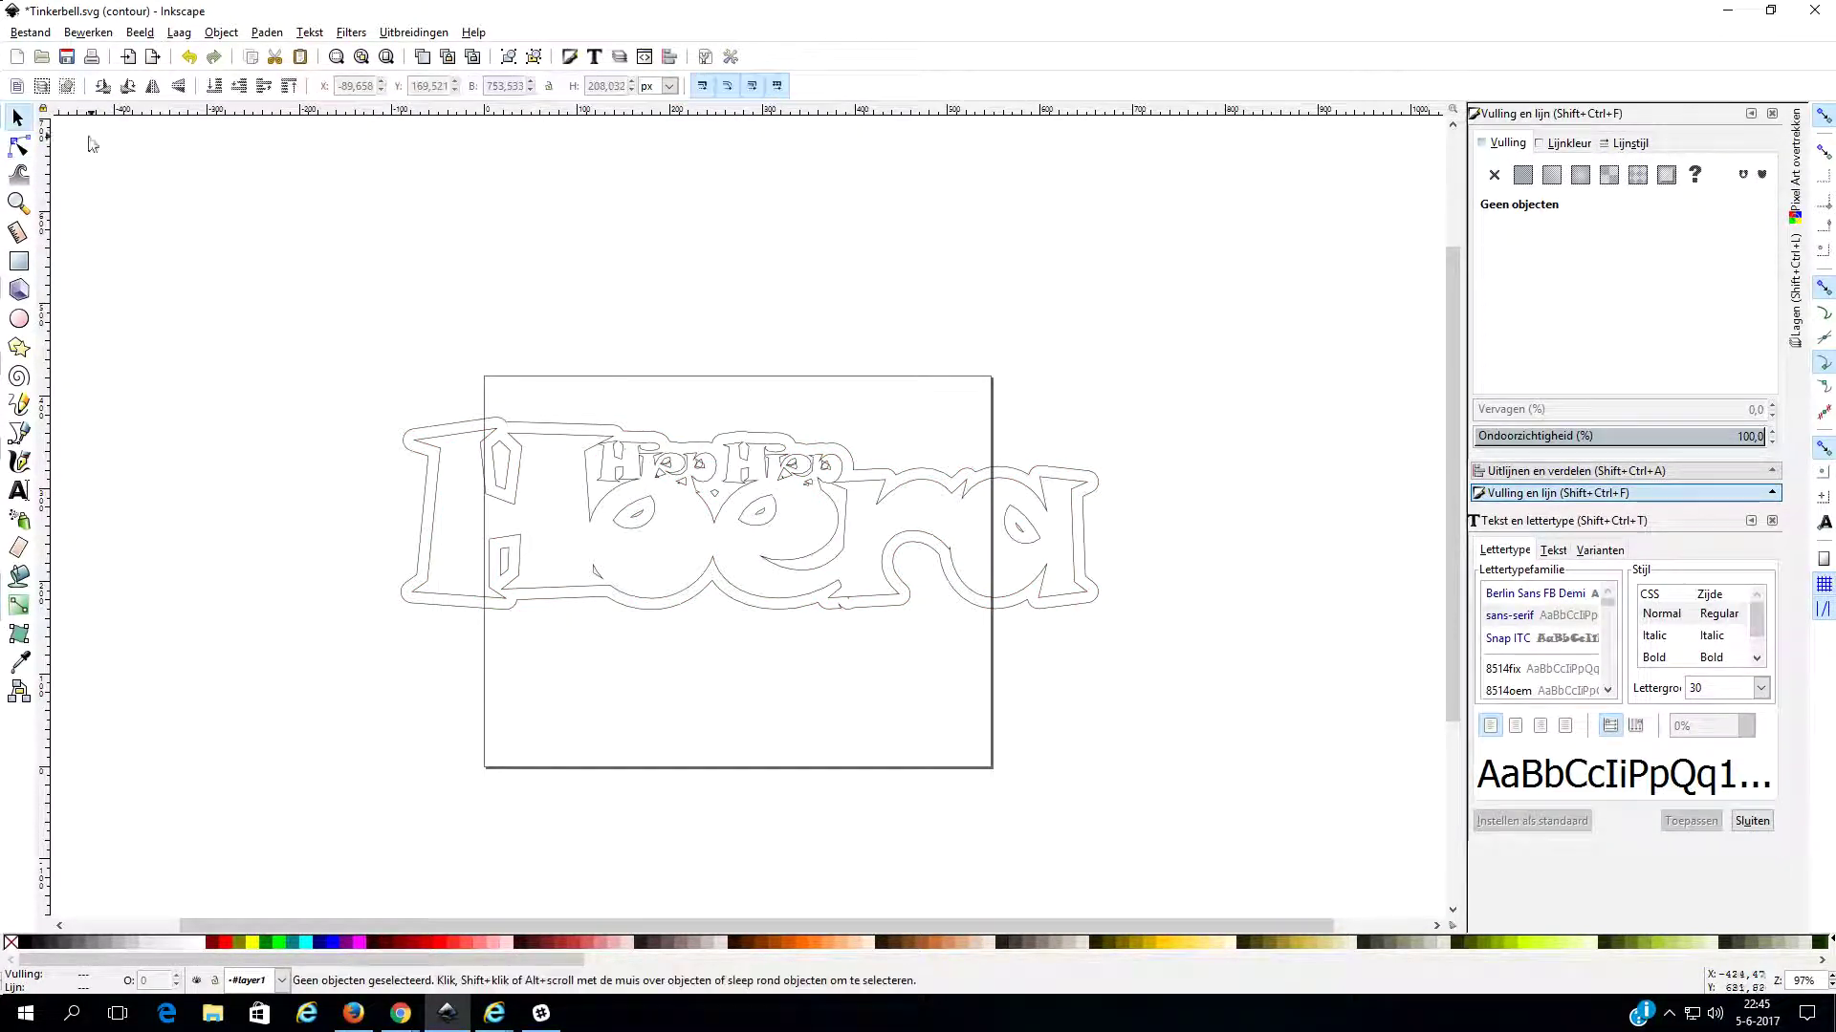
click(582, 425)
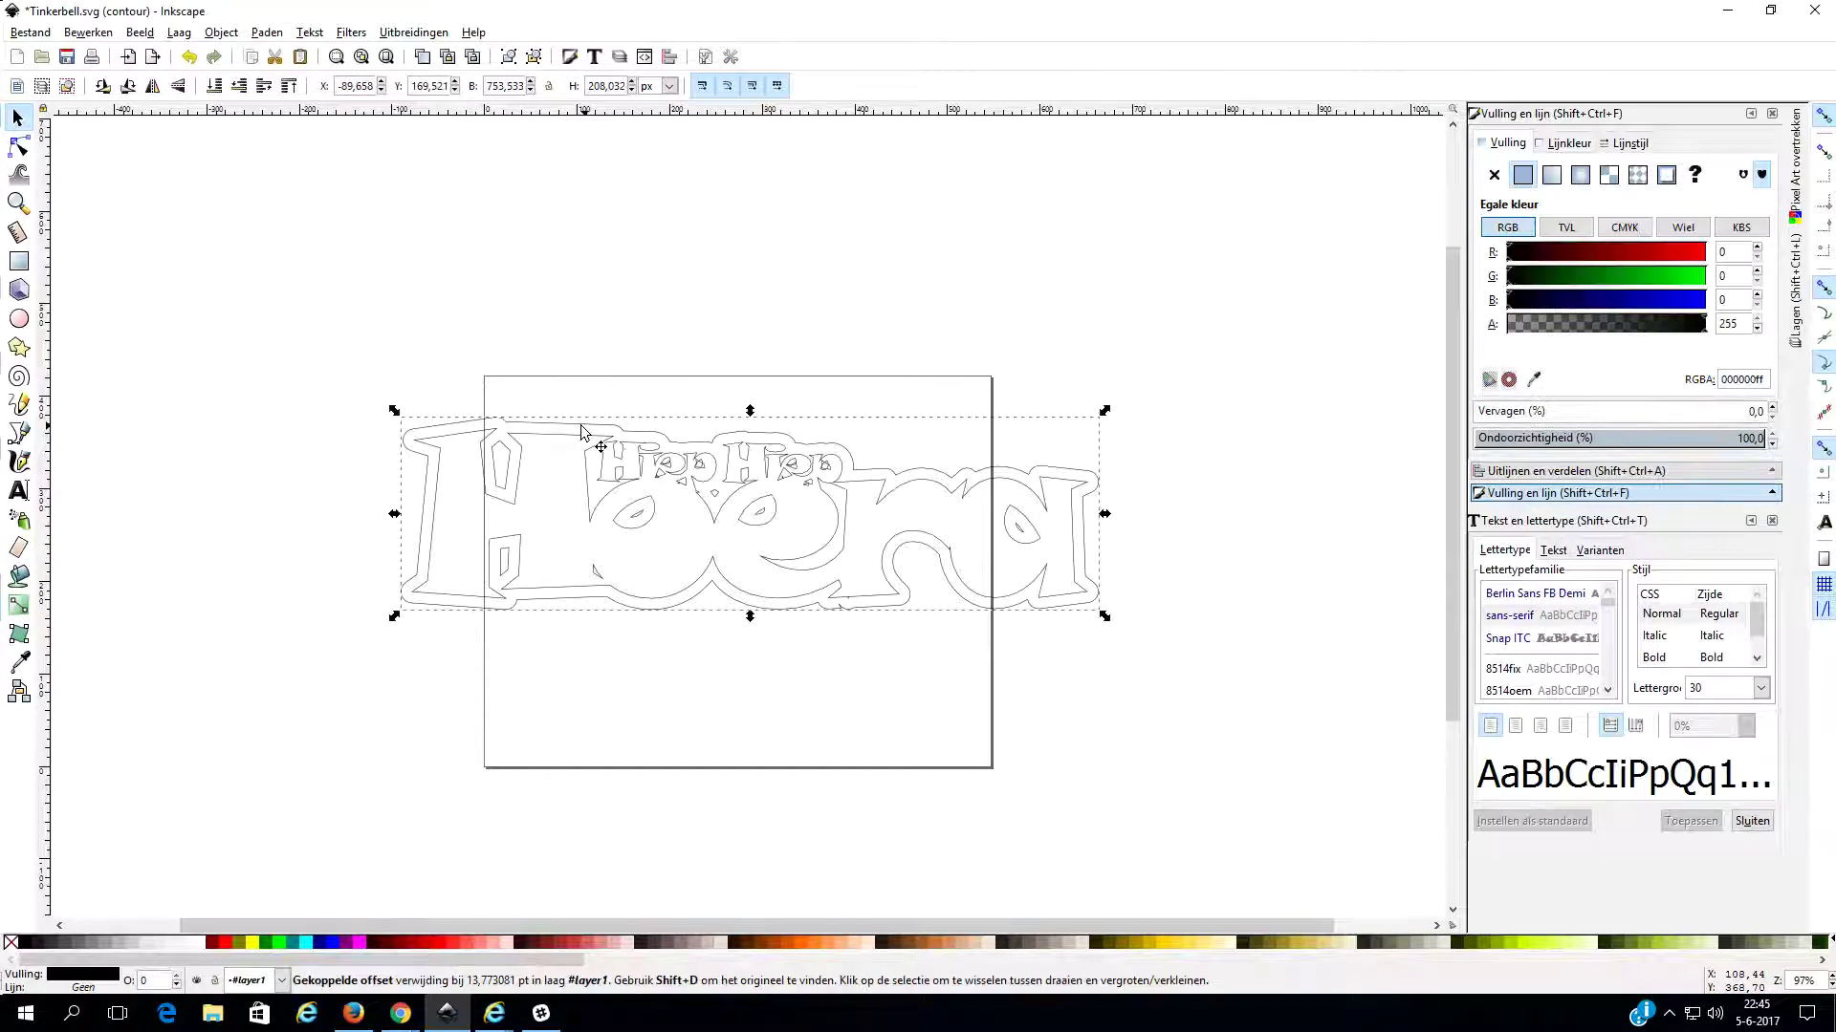
drag(581, 424, 582, 406)
drag(590, 332, 593, 247)
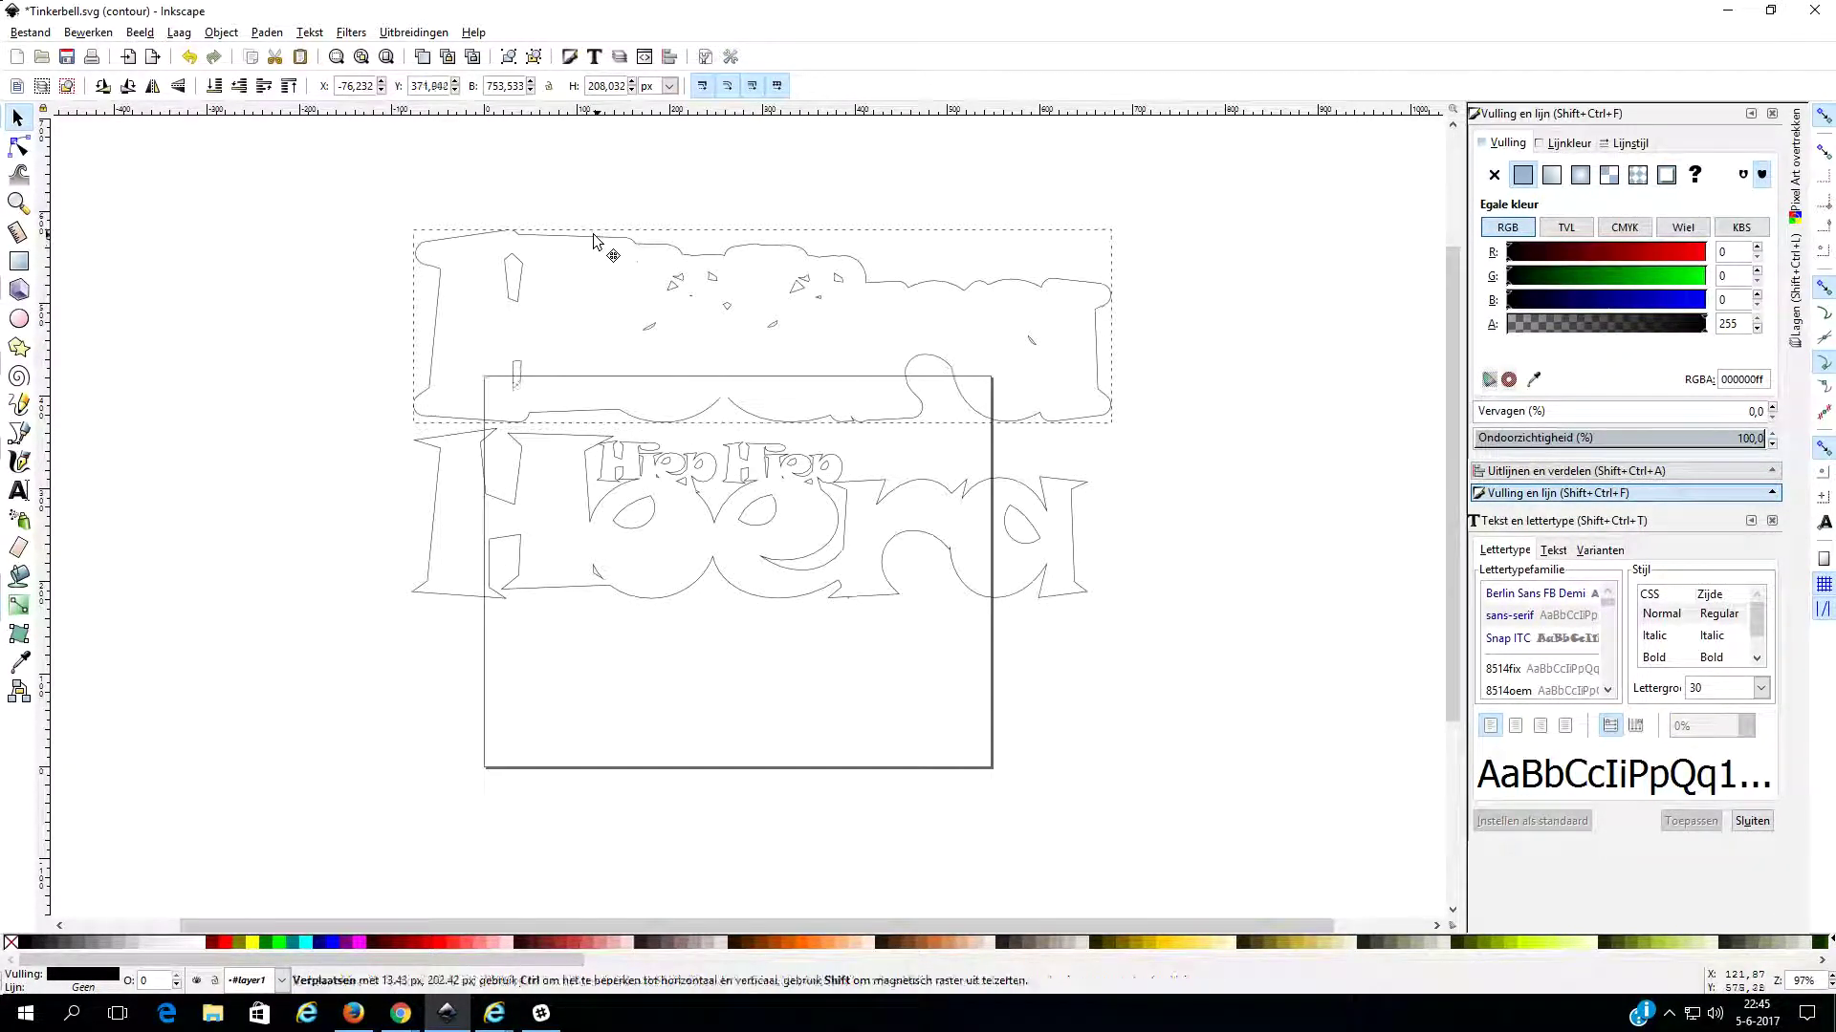
drag(594, 248, 594, 237)
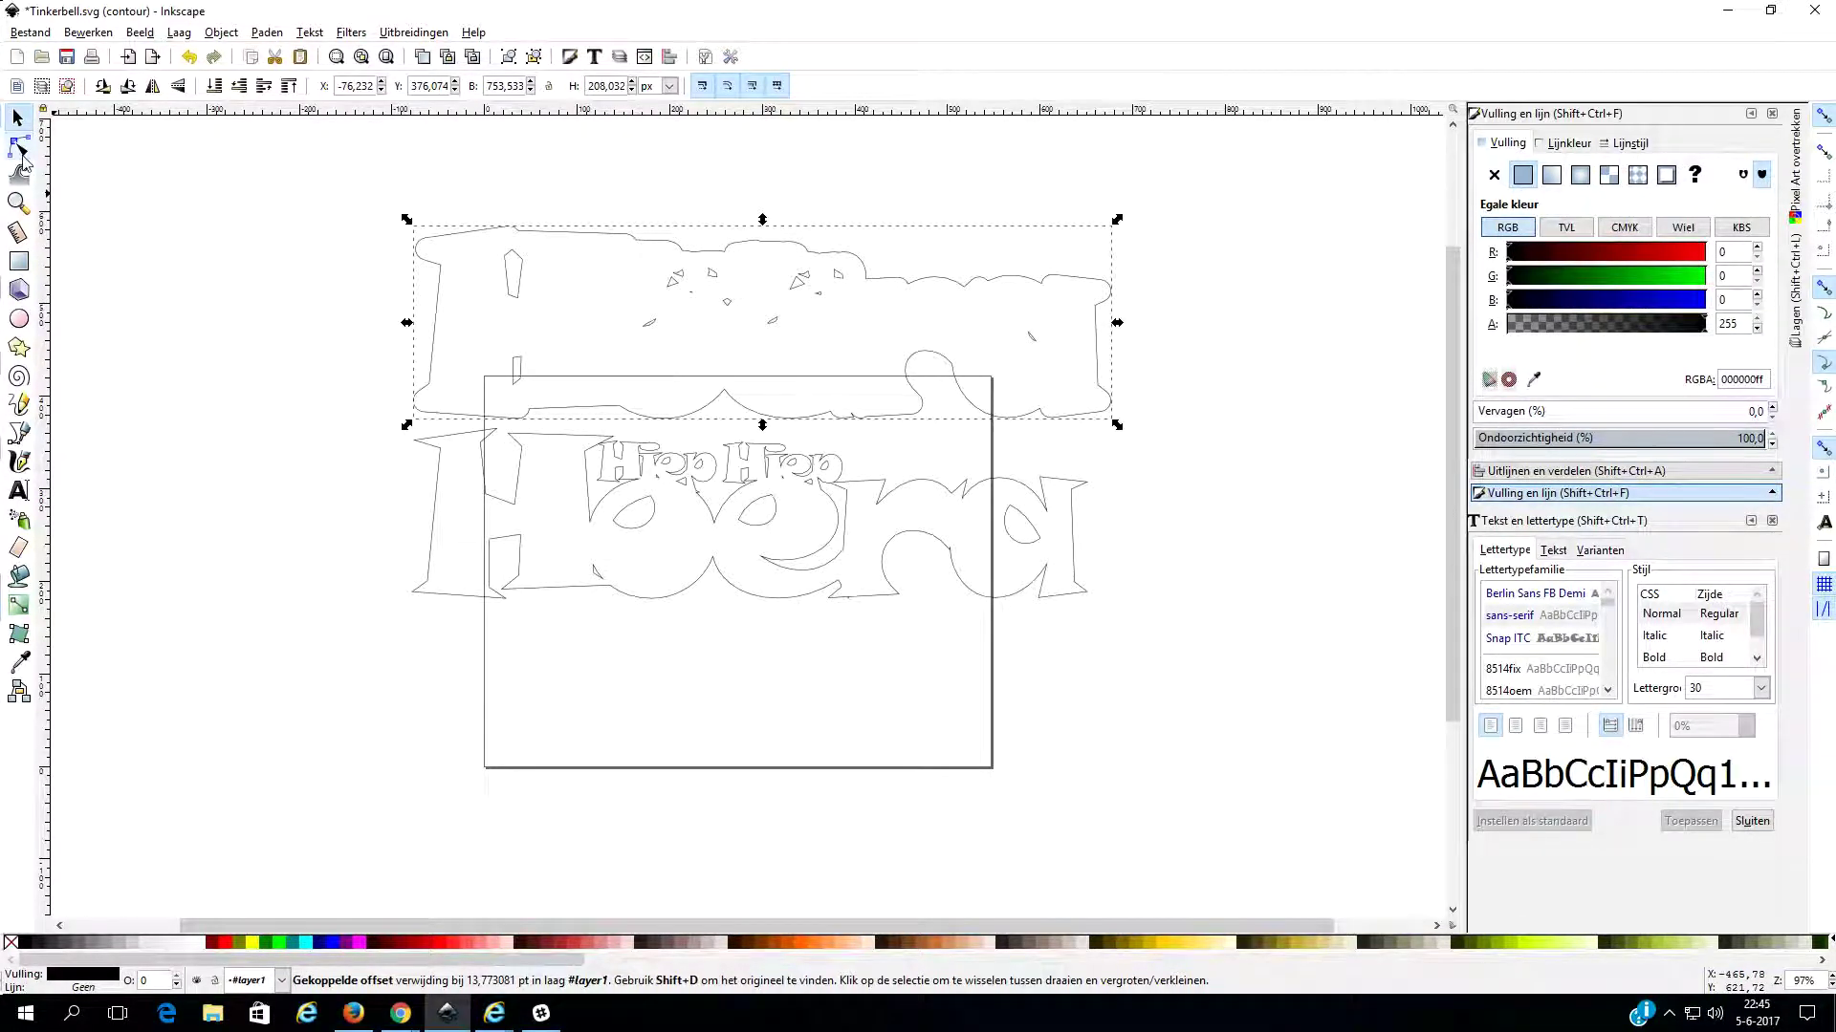
click(20, 146)
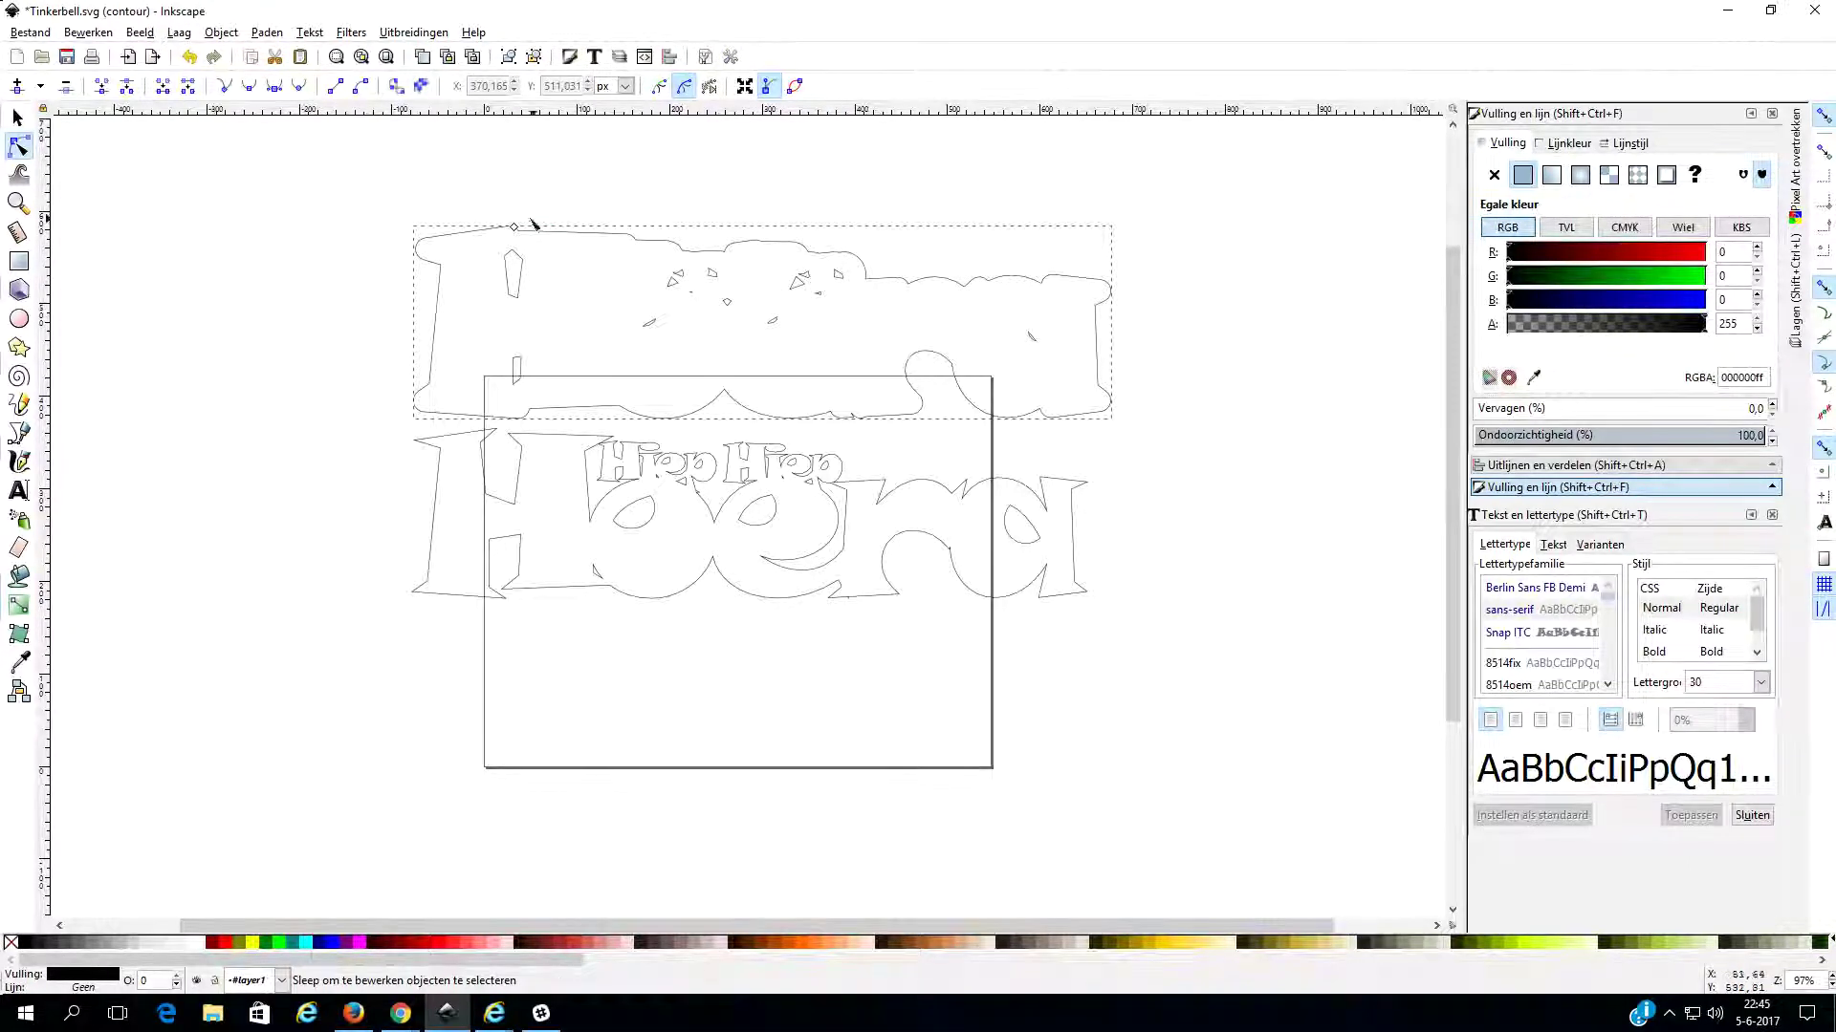
Convert the linked offset to a plain path and delete the first inner hole node clusters.
click(396, 88)
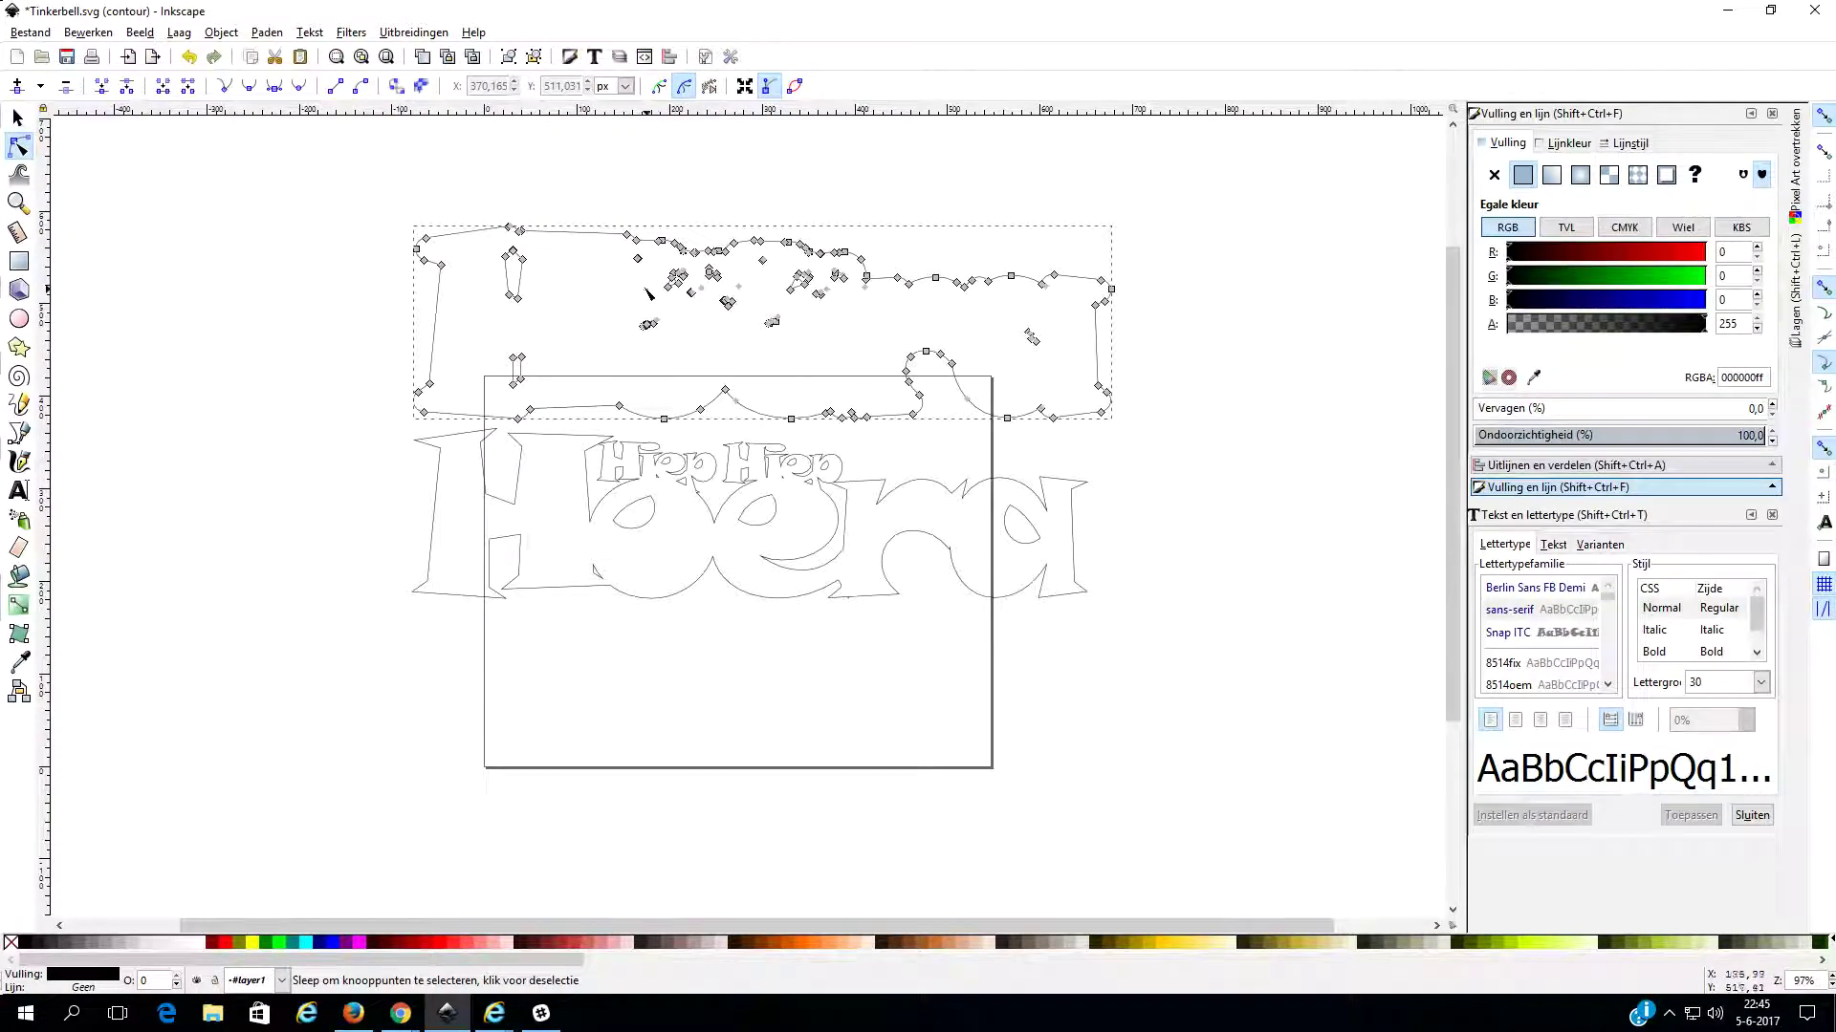
drag(628, 302, 681, 346)
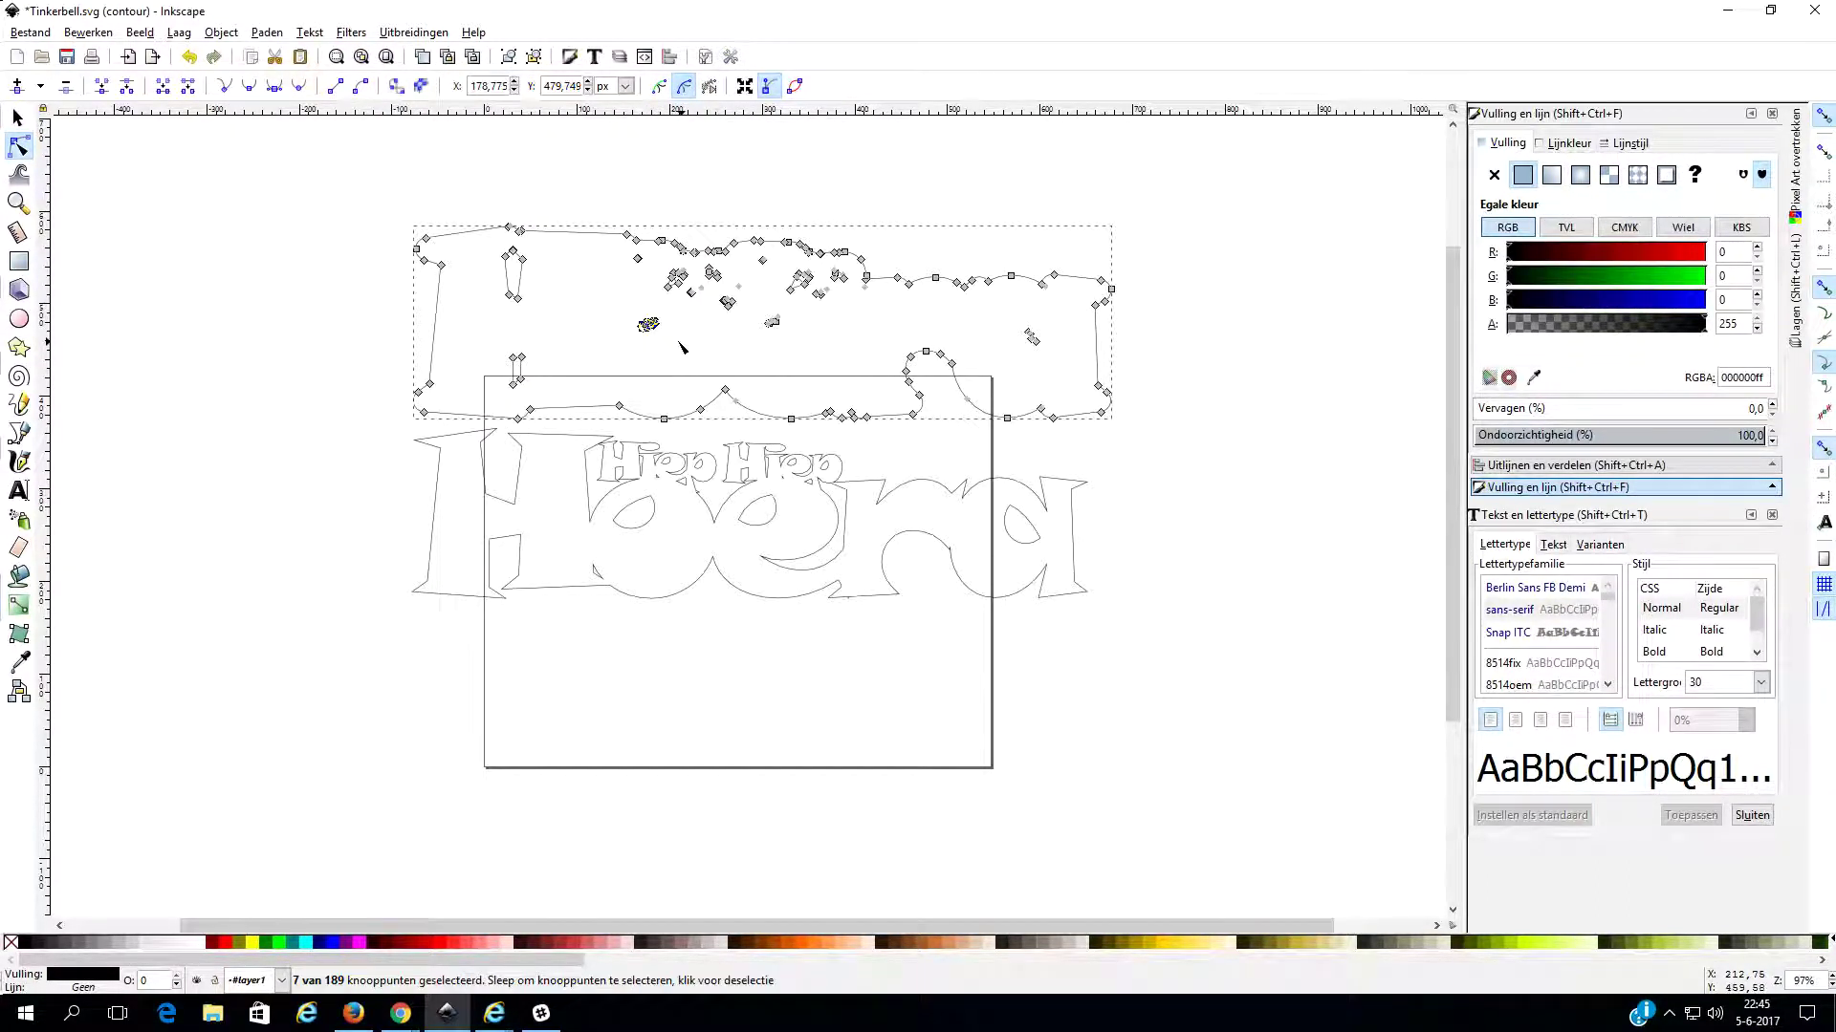
key(Delete)
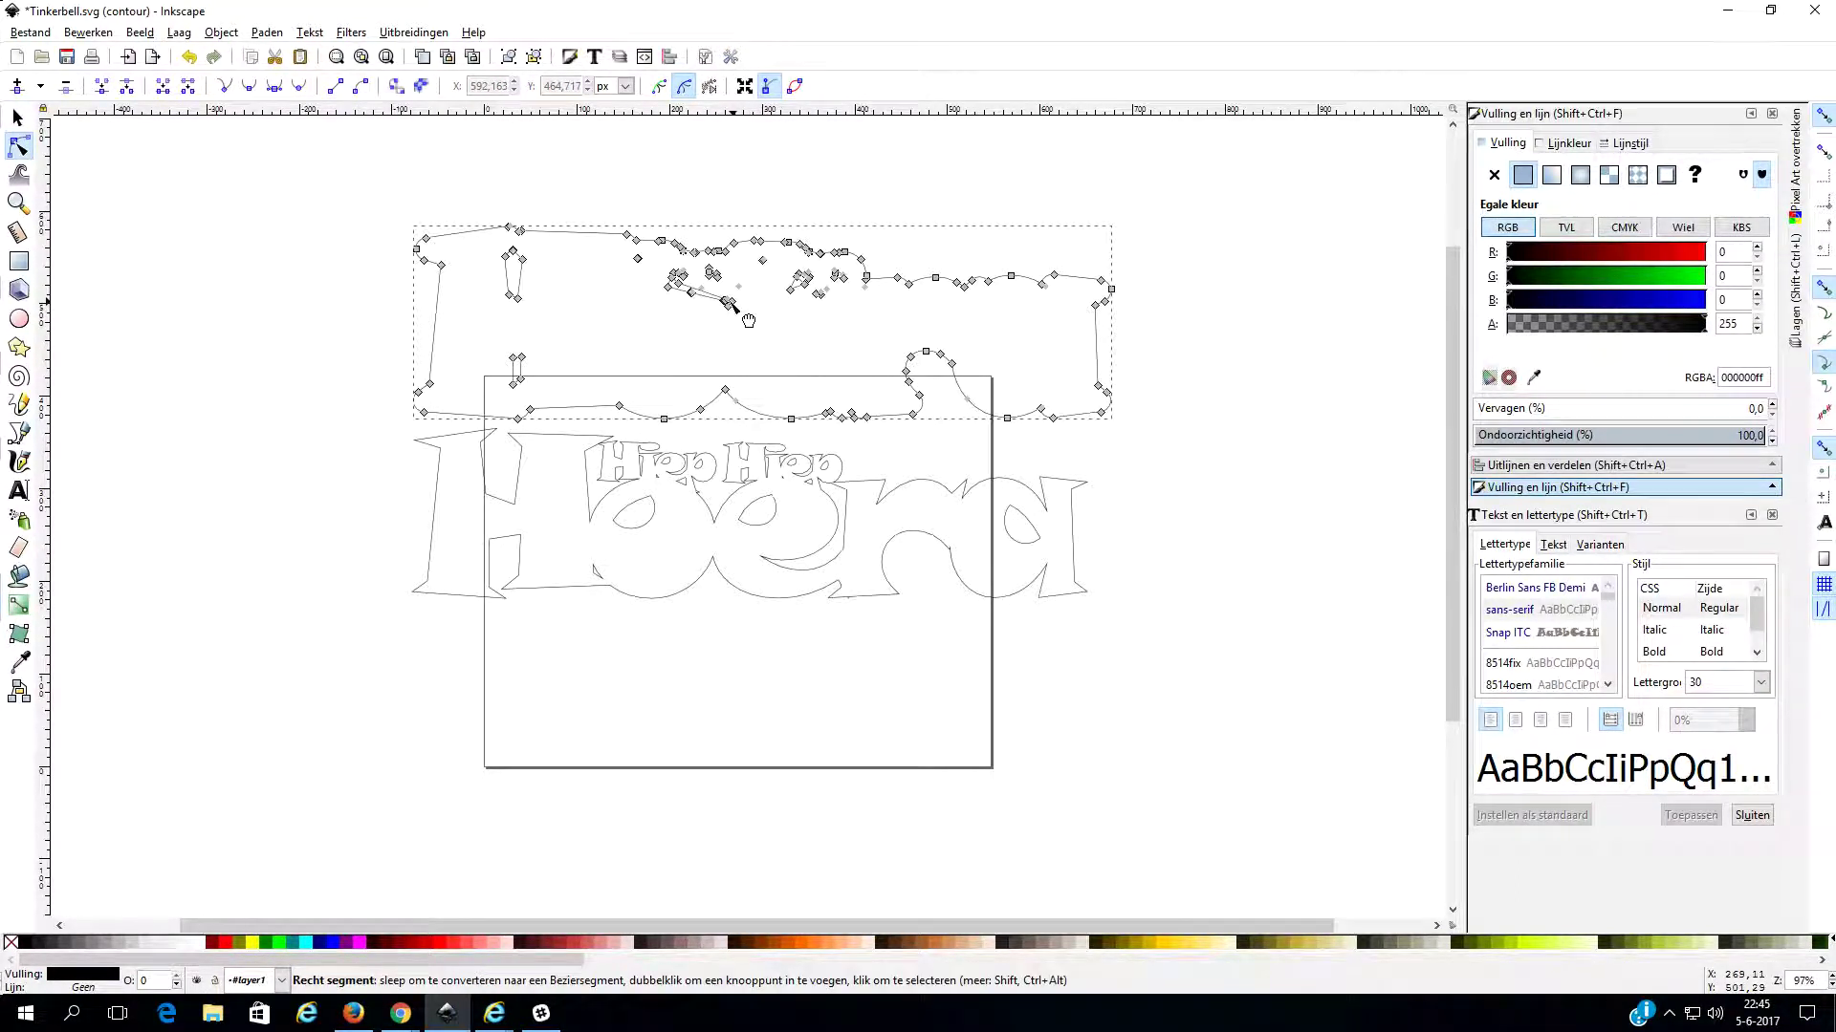
drag(649, 254, 719, 324)
key(Delete)
Delete the remaining inner node clusters, leaving a 106-node outer contour.
key(Delete)
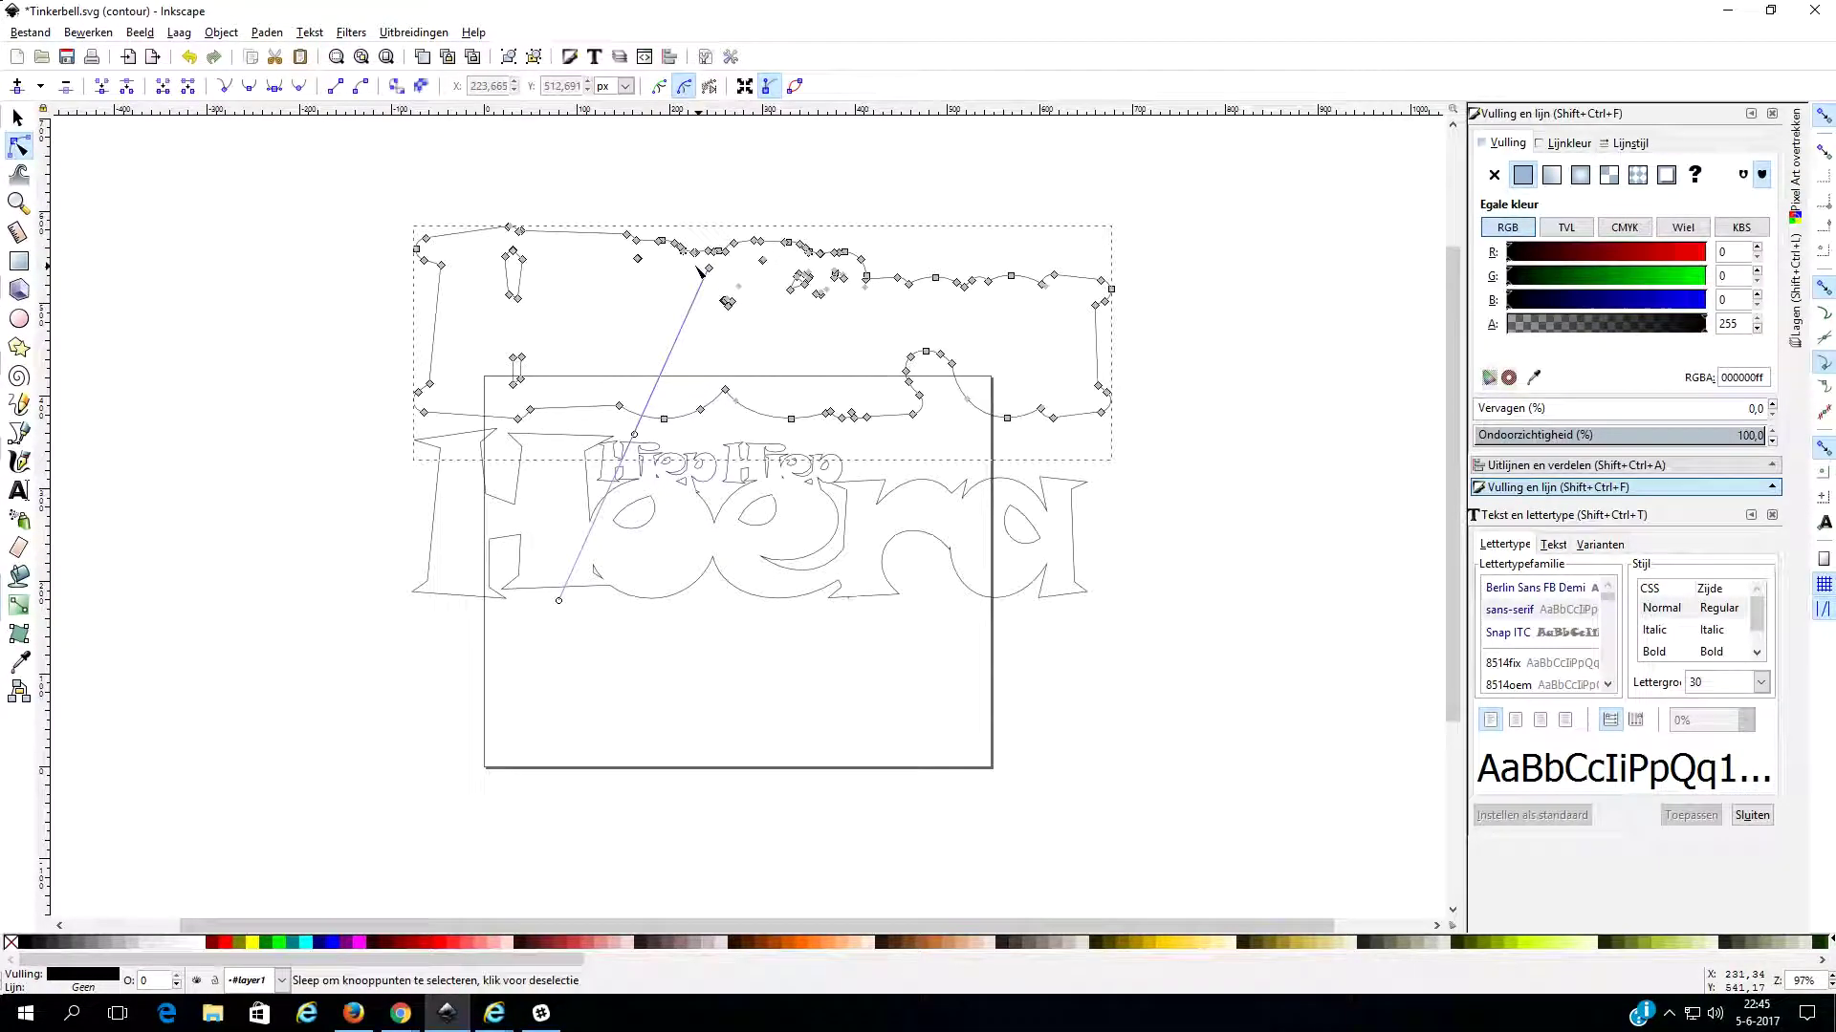
key(Delete)
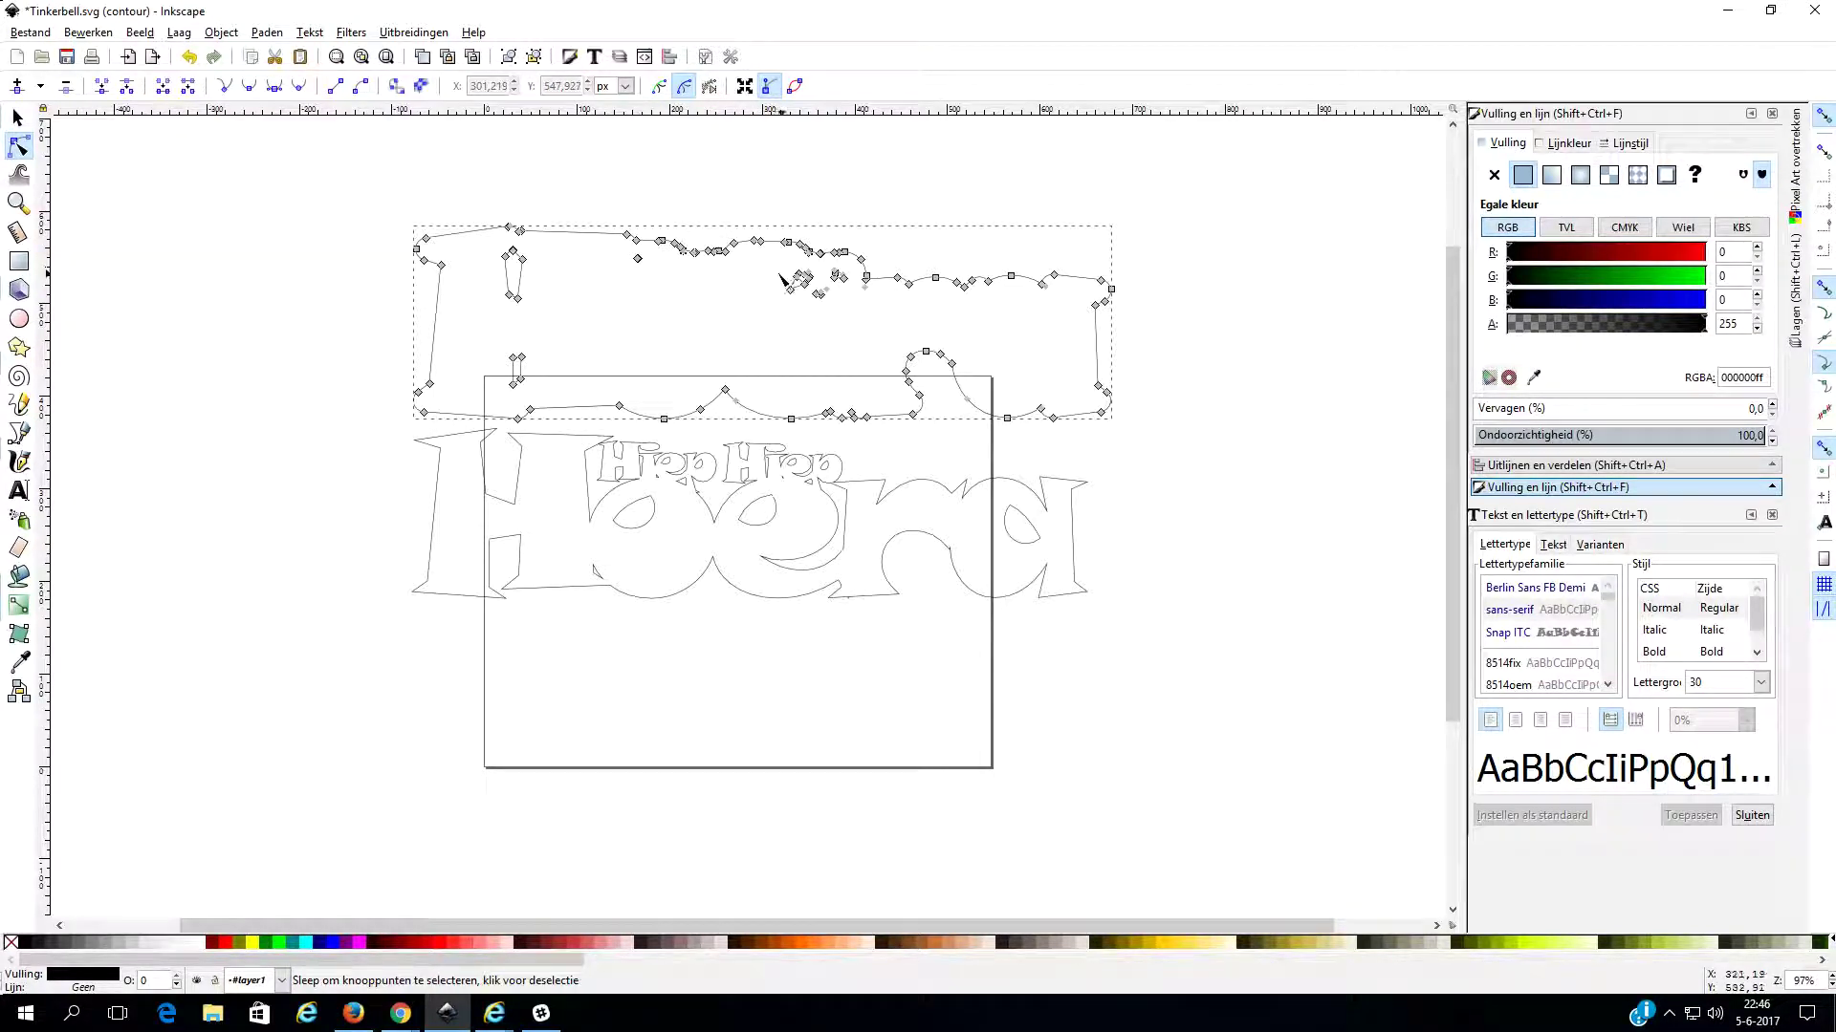
mouse_move(782, 263)
mouse_down()
mouse_move(806, 304)
mouse_move(859, 299)
mouse_up()
key(Delete)
key(Delete)
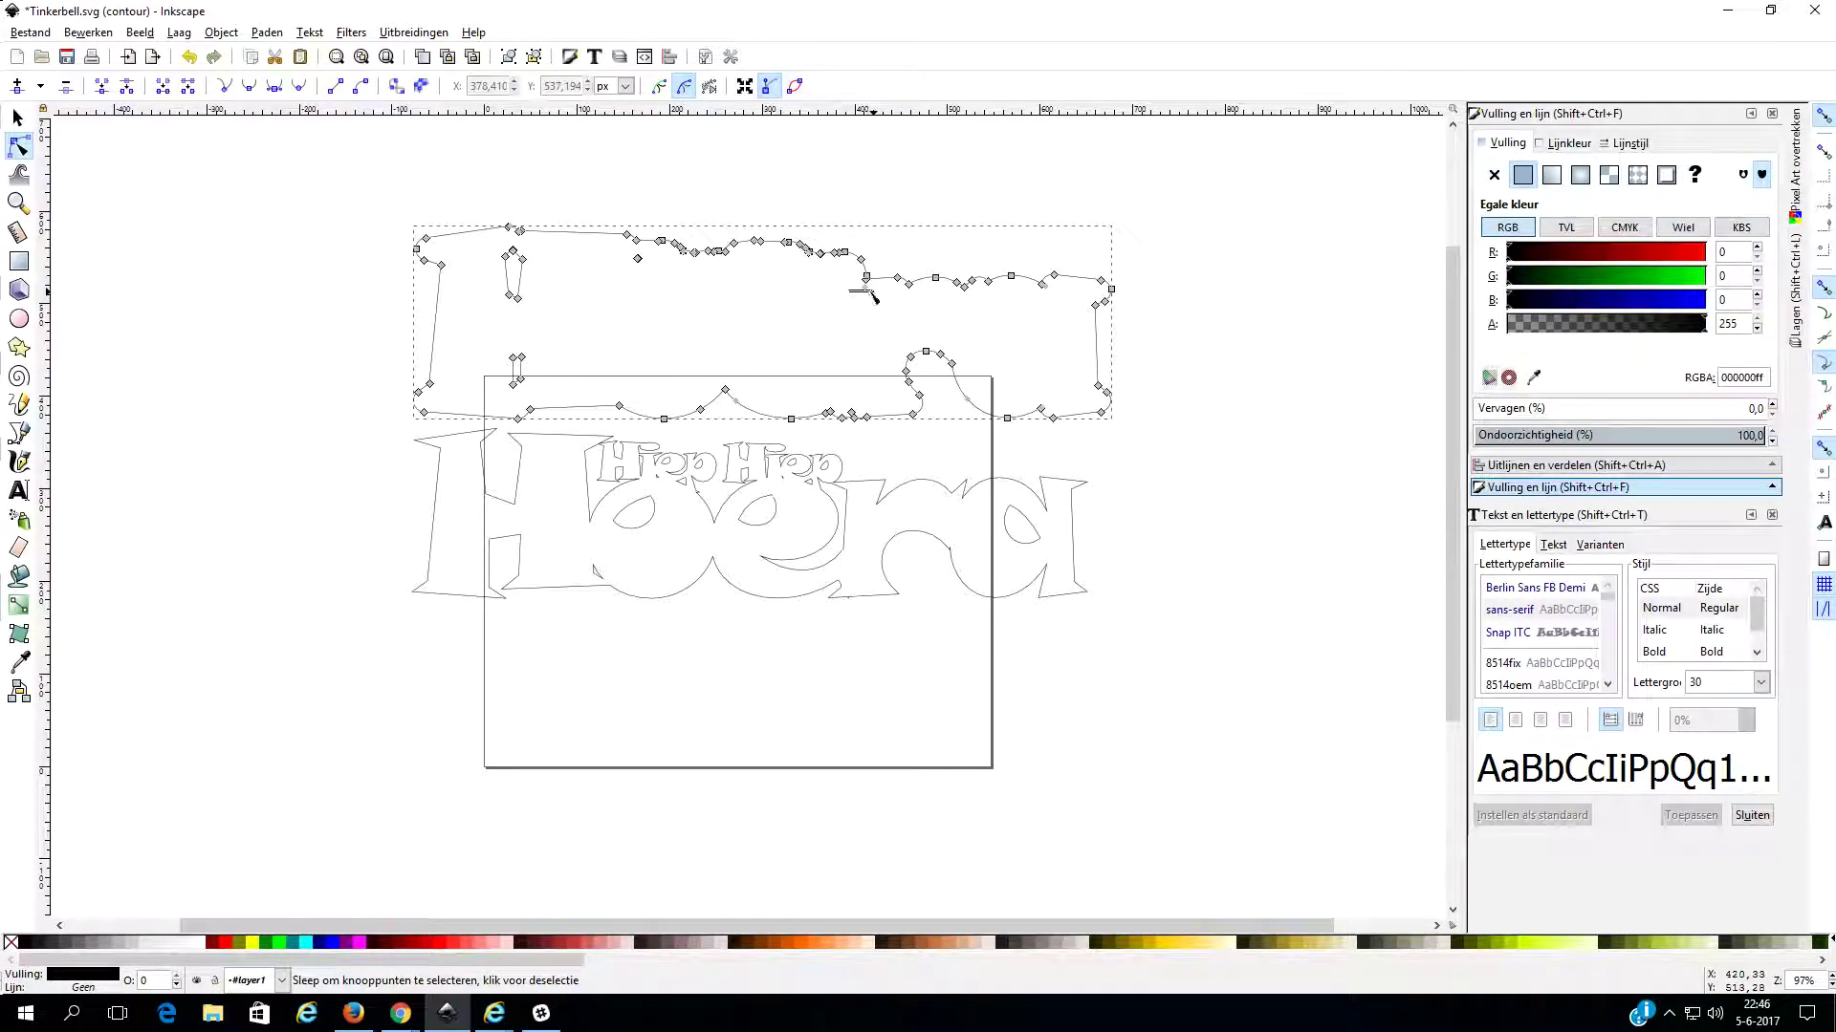
click(870, 285)
click(637, 258)
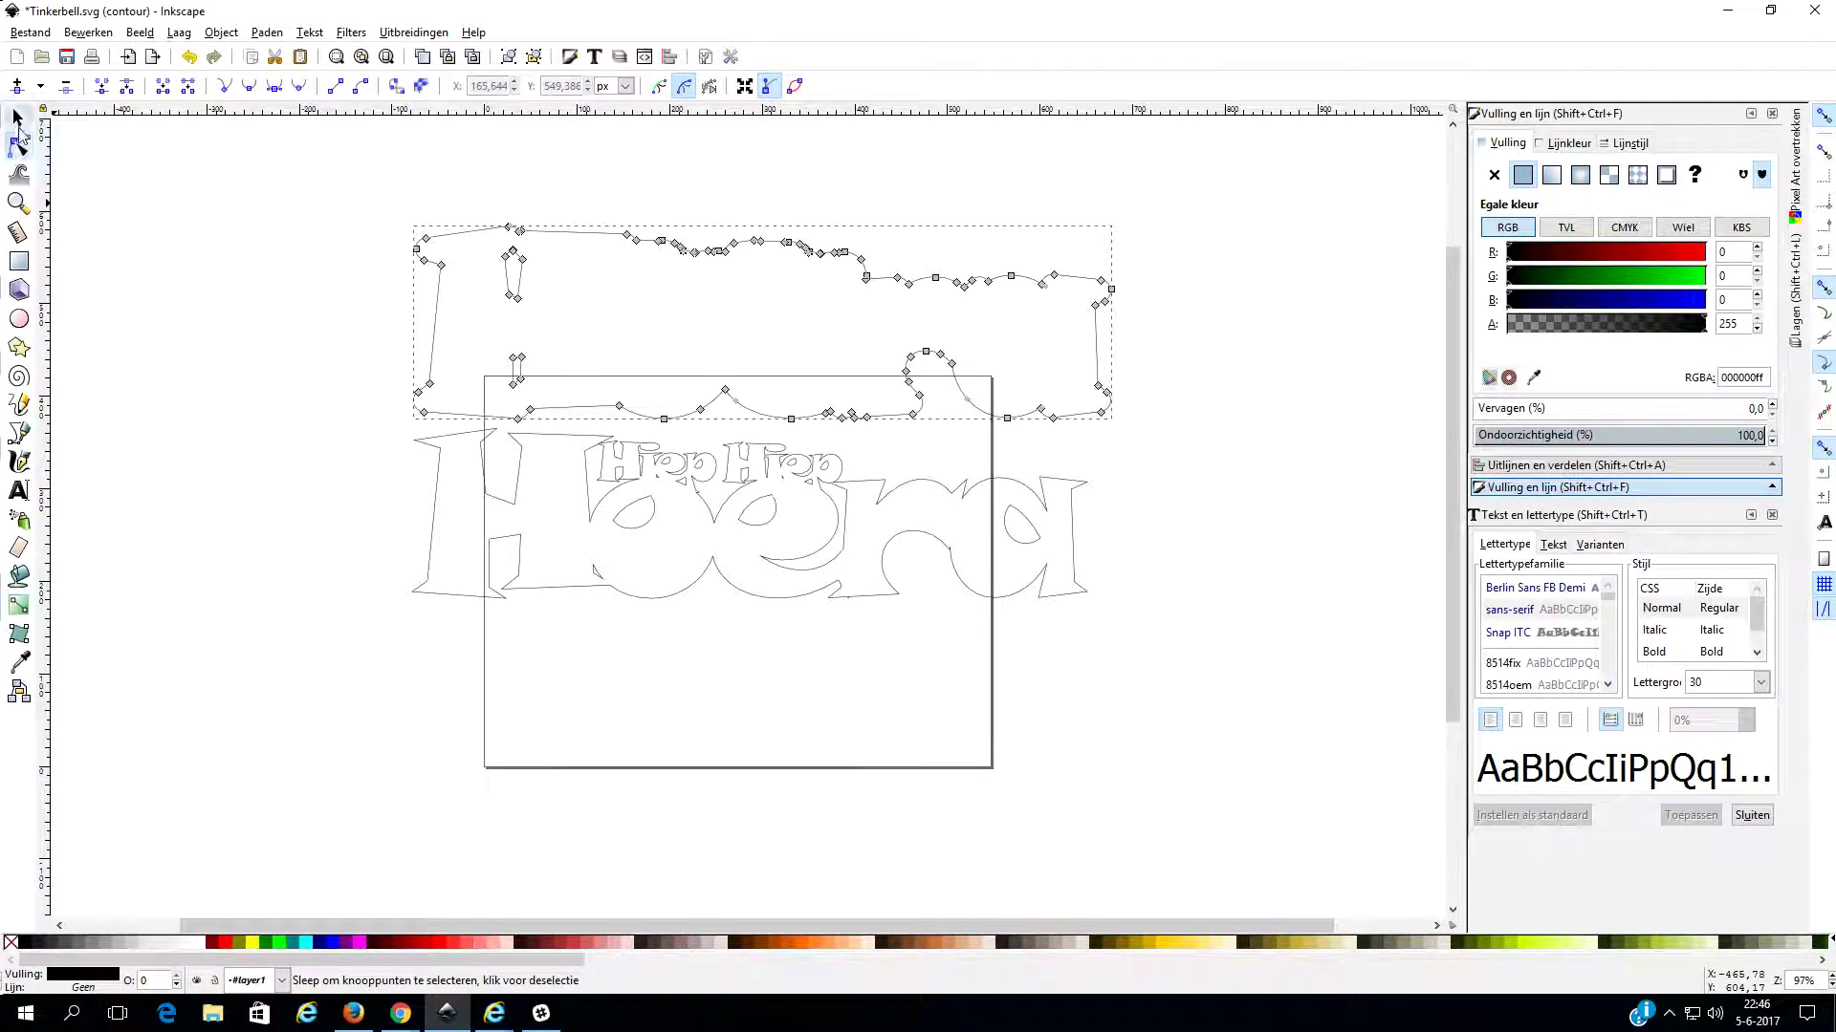
click(18, 119)
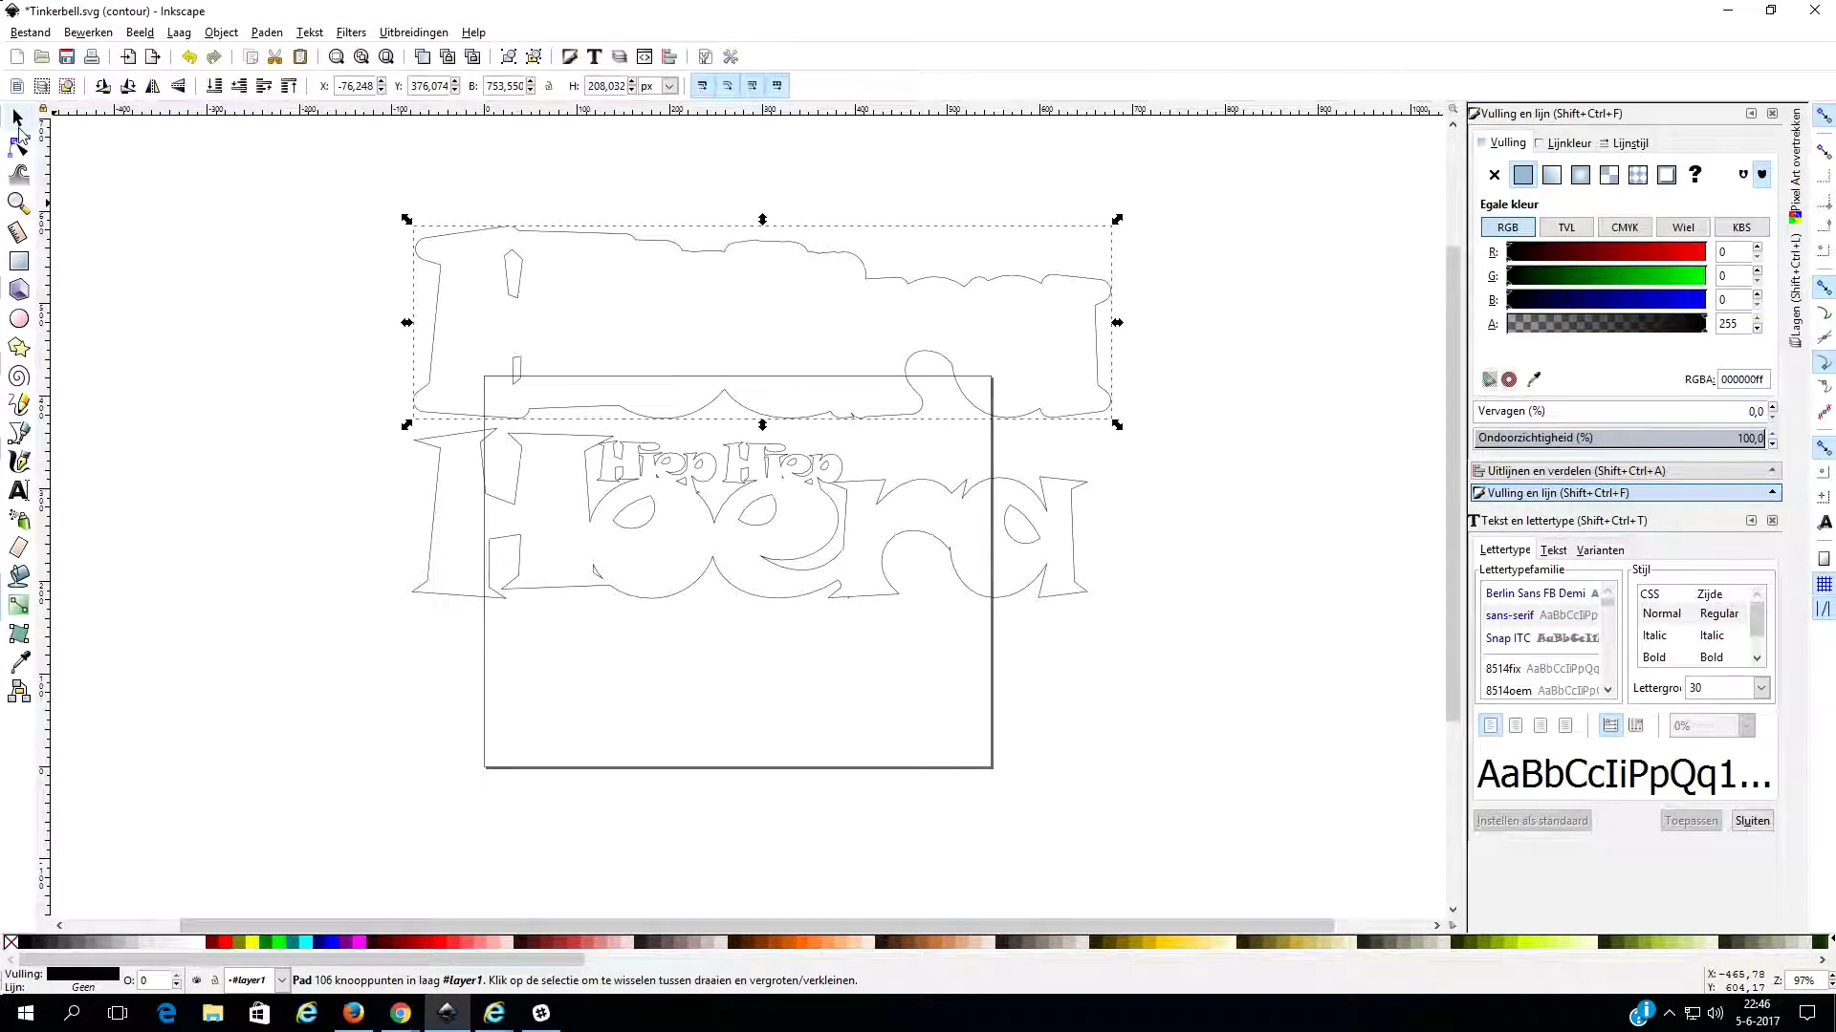
Draw a tall rectangle over the contour's left hole and select it together with the contour.
click(19, 263)
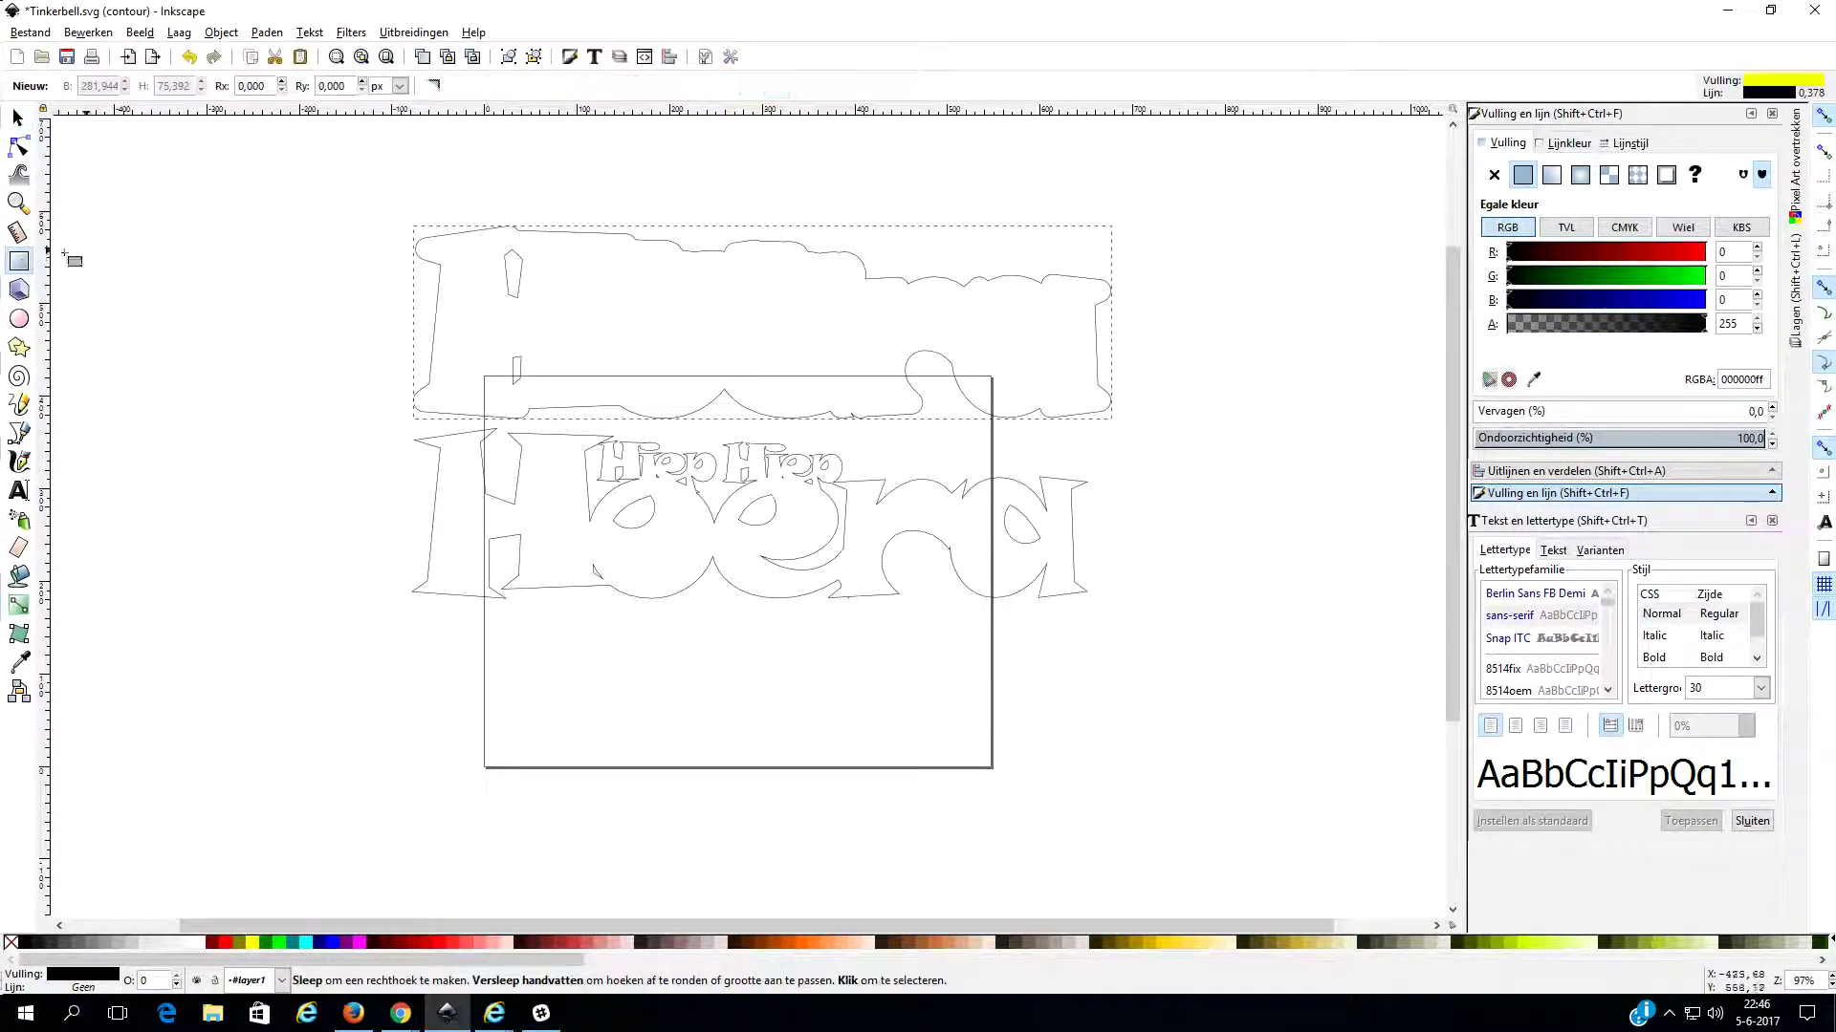
drag(488, 245, 541, 388)
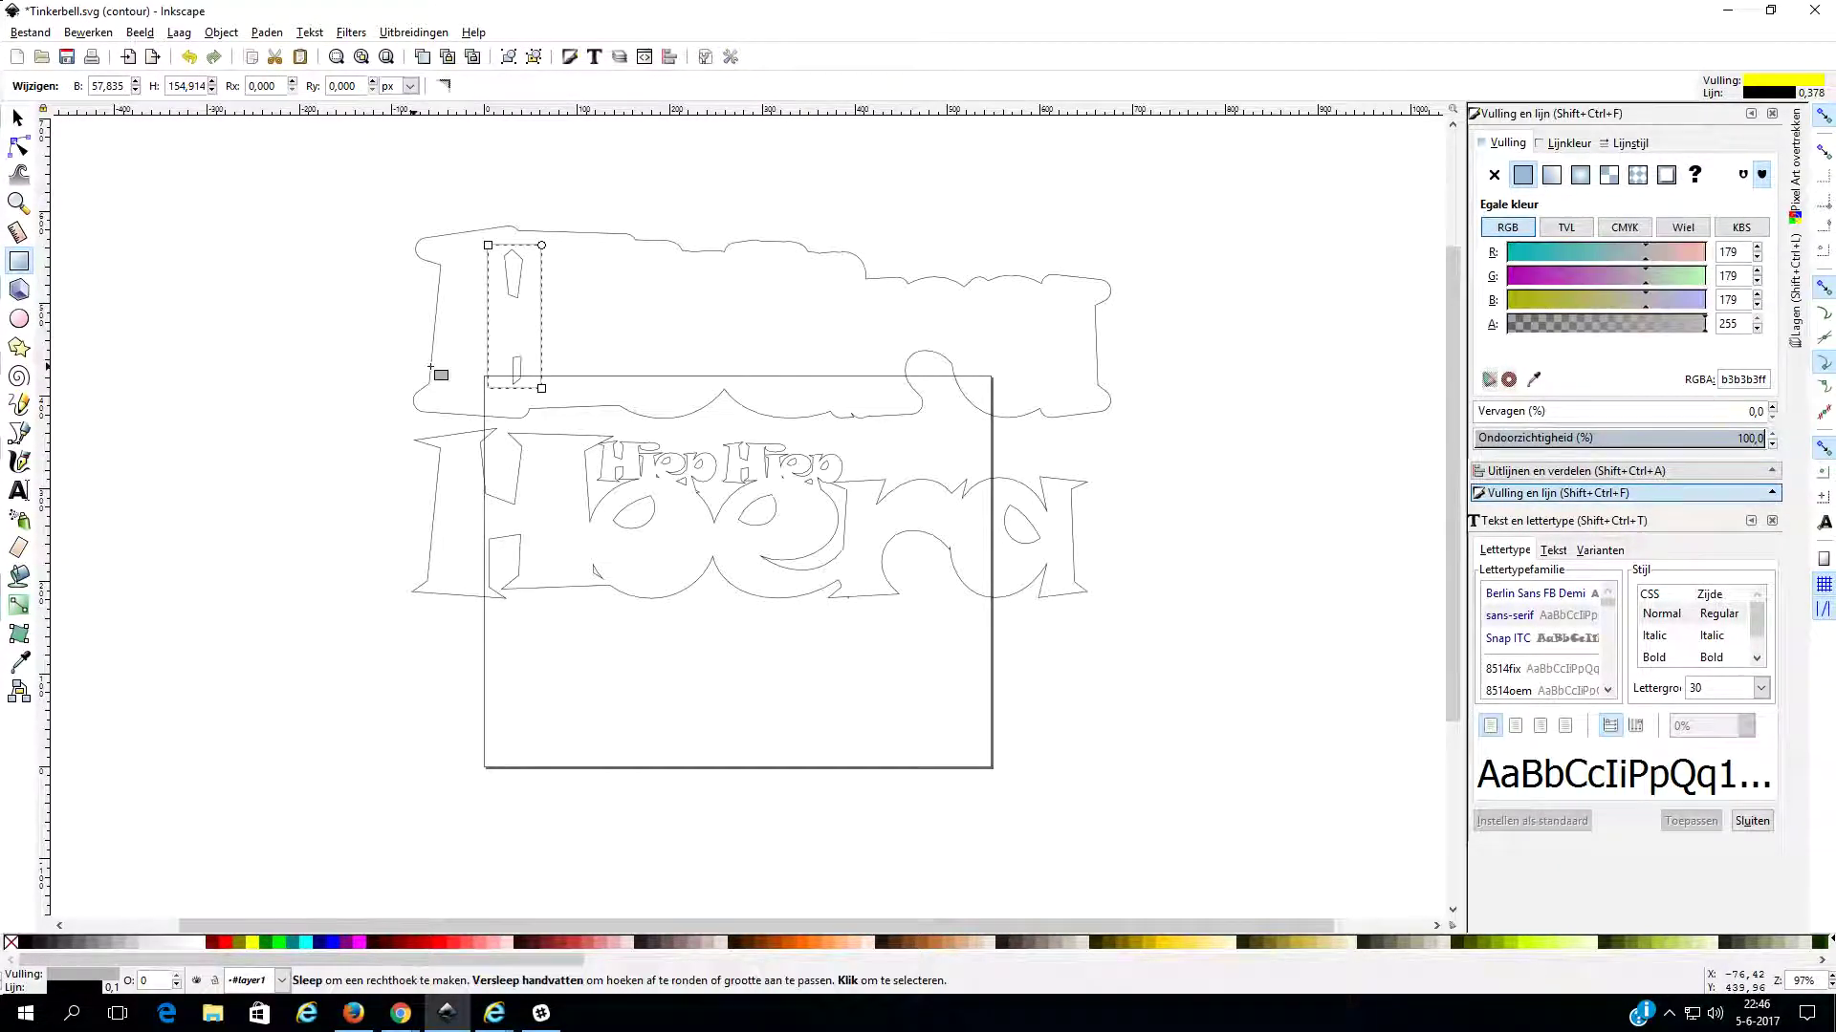
click(14, 119)
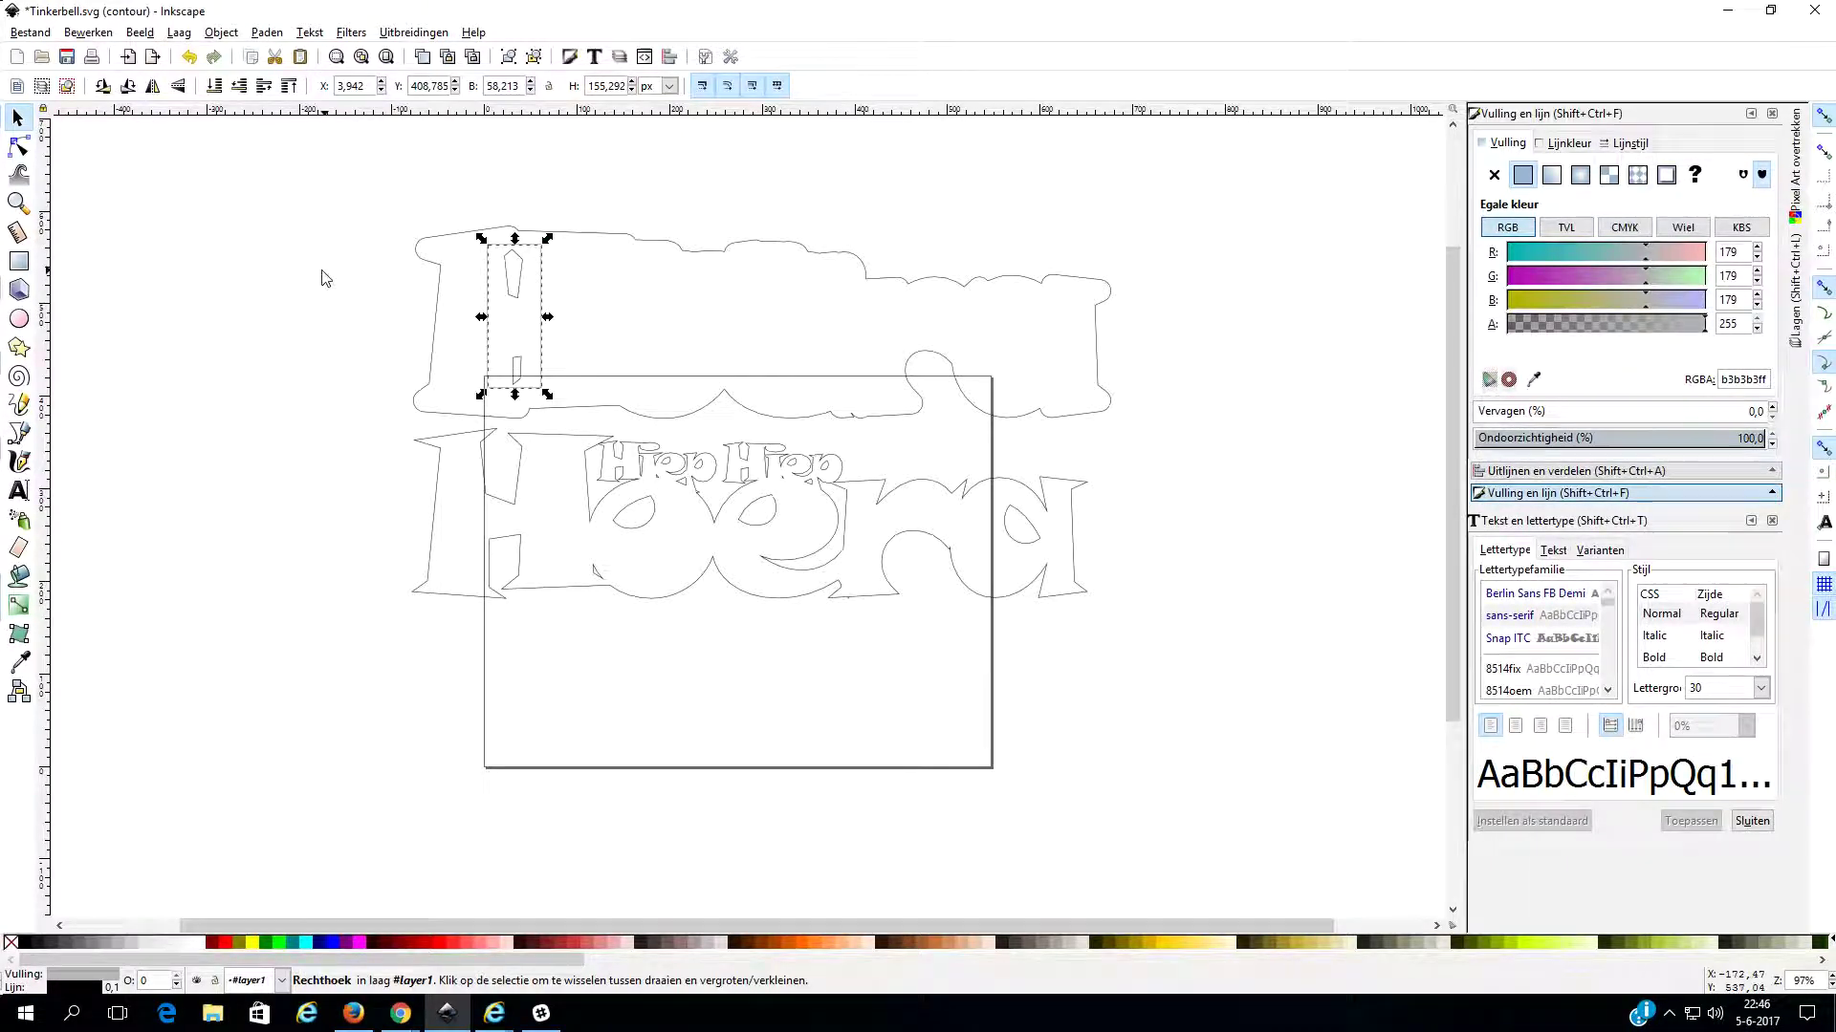
click(473, 275)
click(538, 283)
shift+click(567, 238)
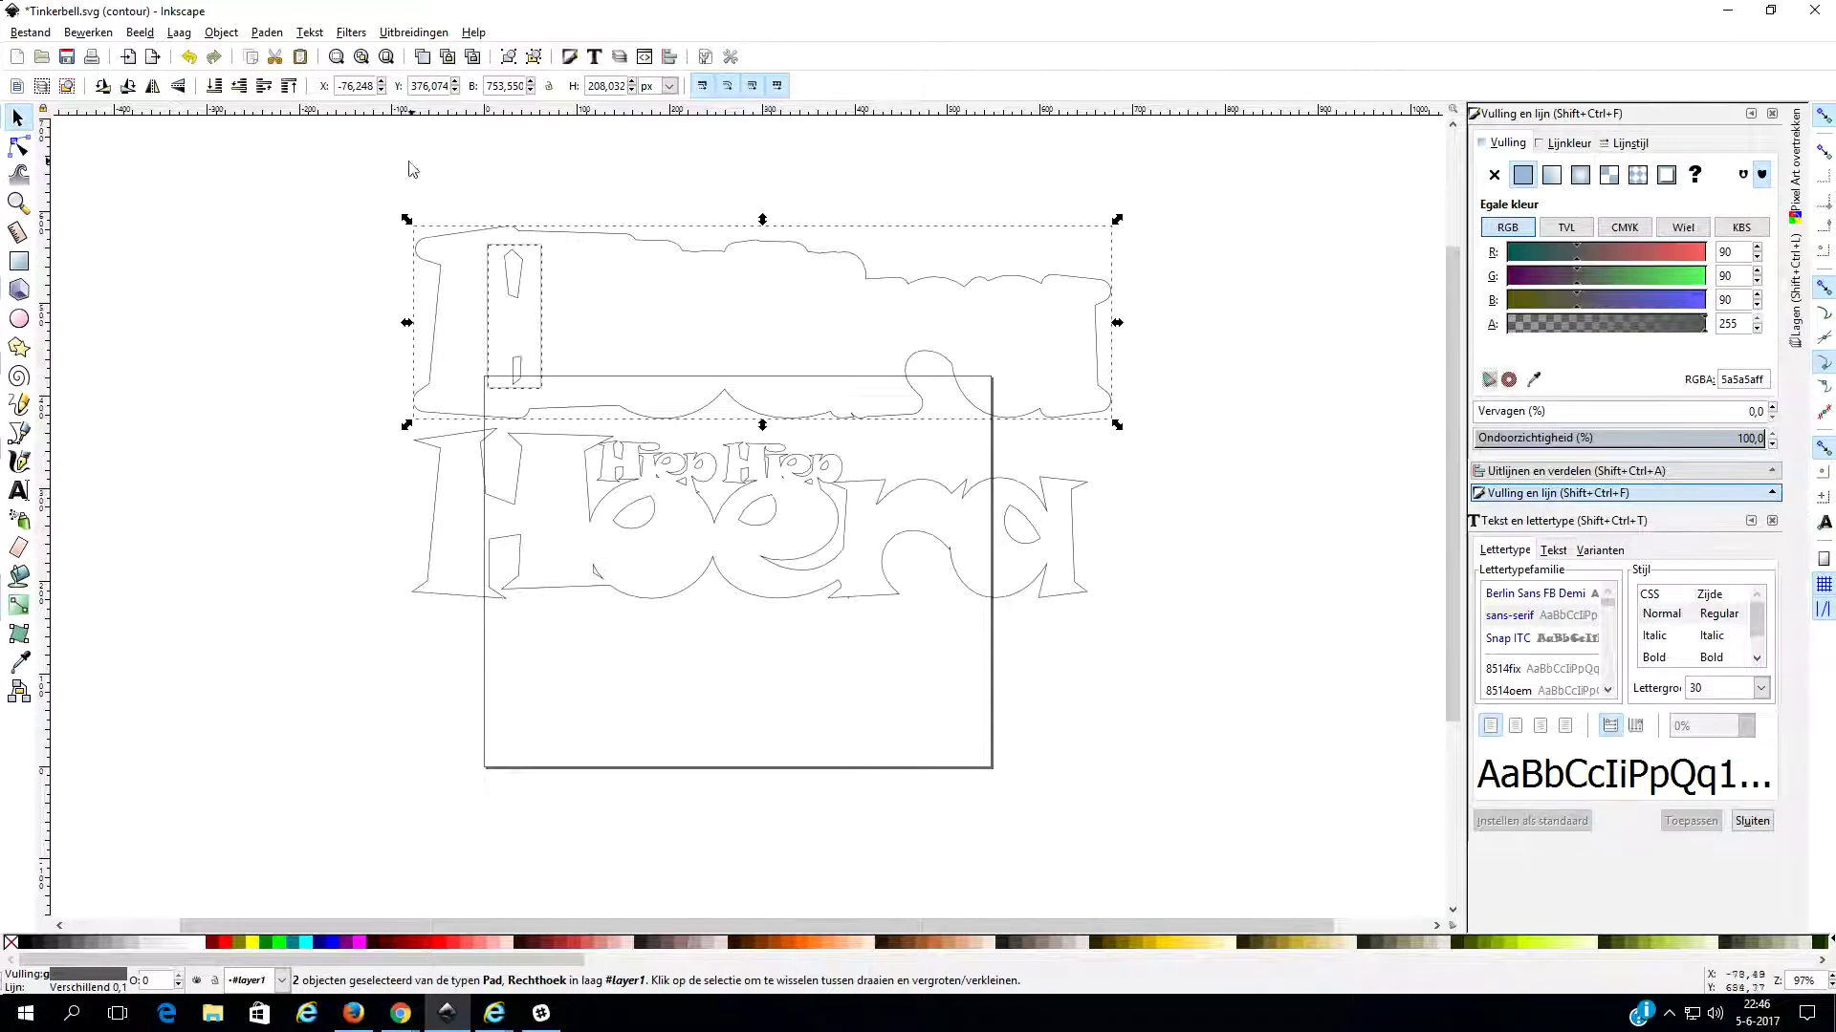
Union the rectangle with the contour into one 91-node outline without the left hole.
click(267, 34)
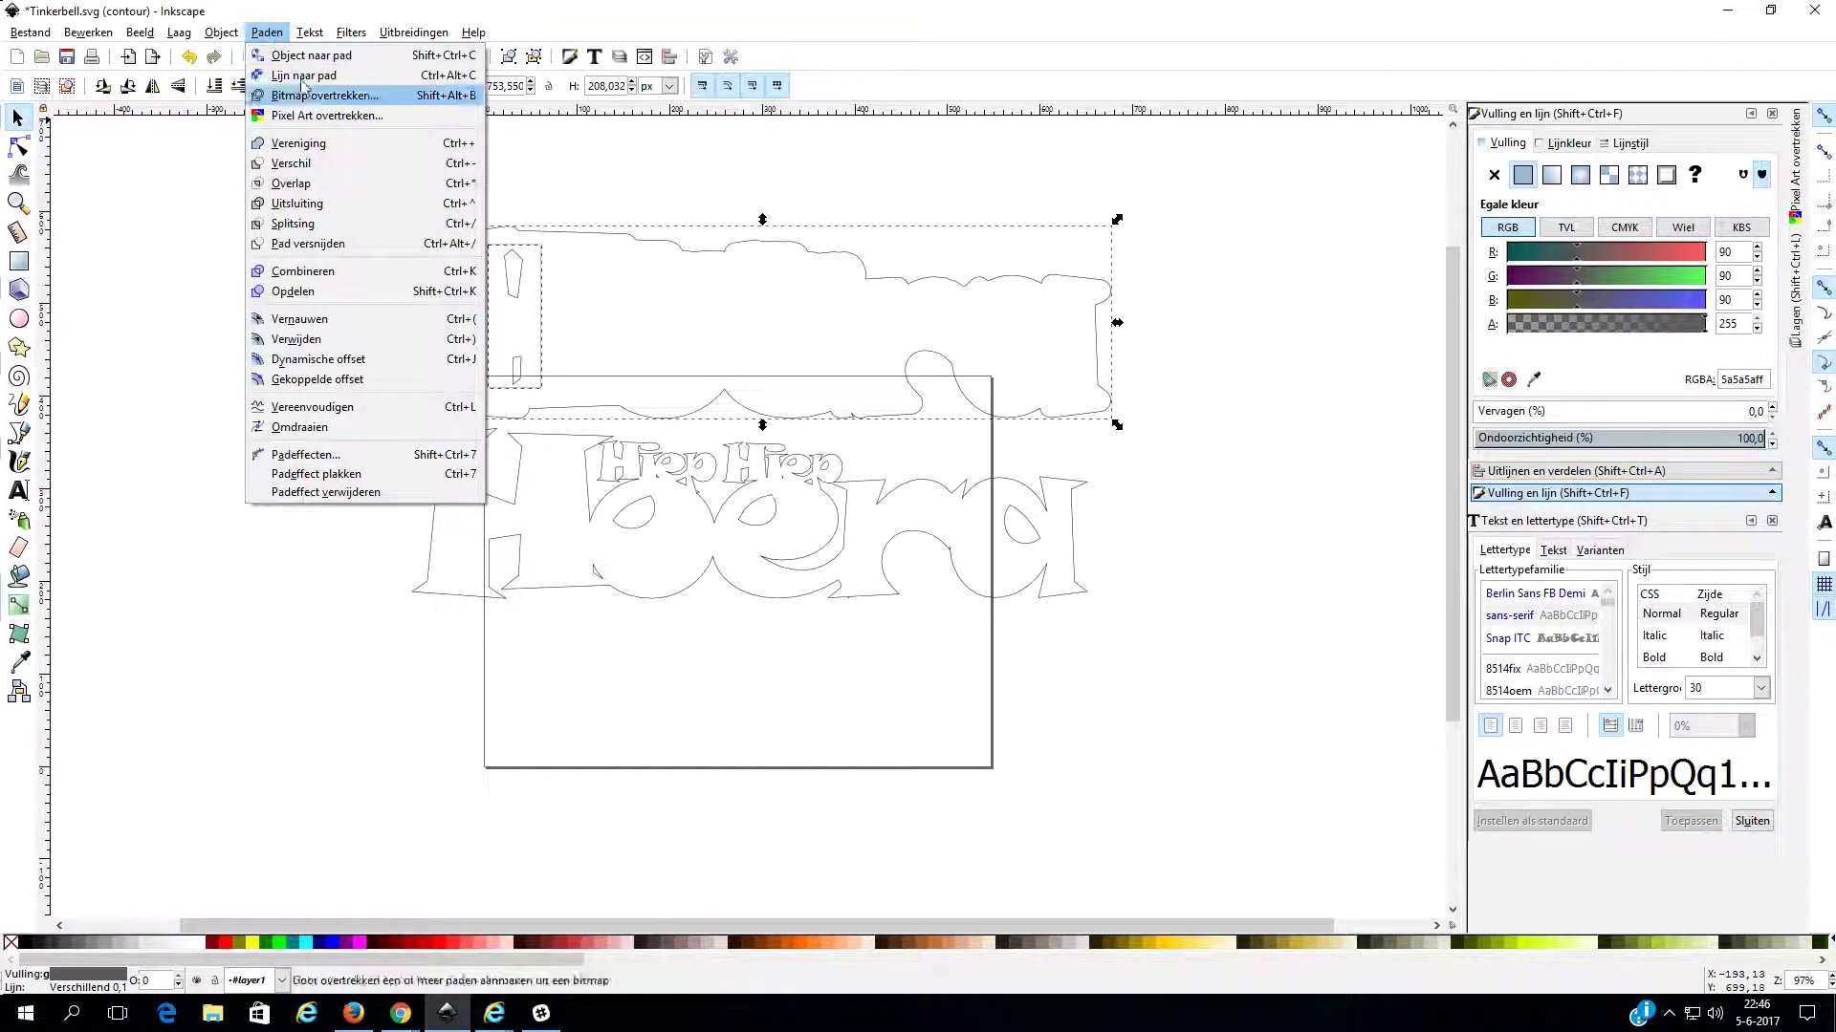
click(306, 148)
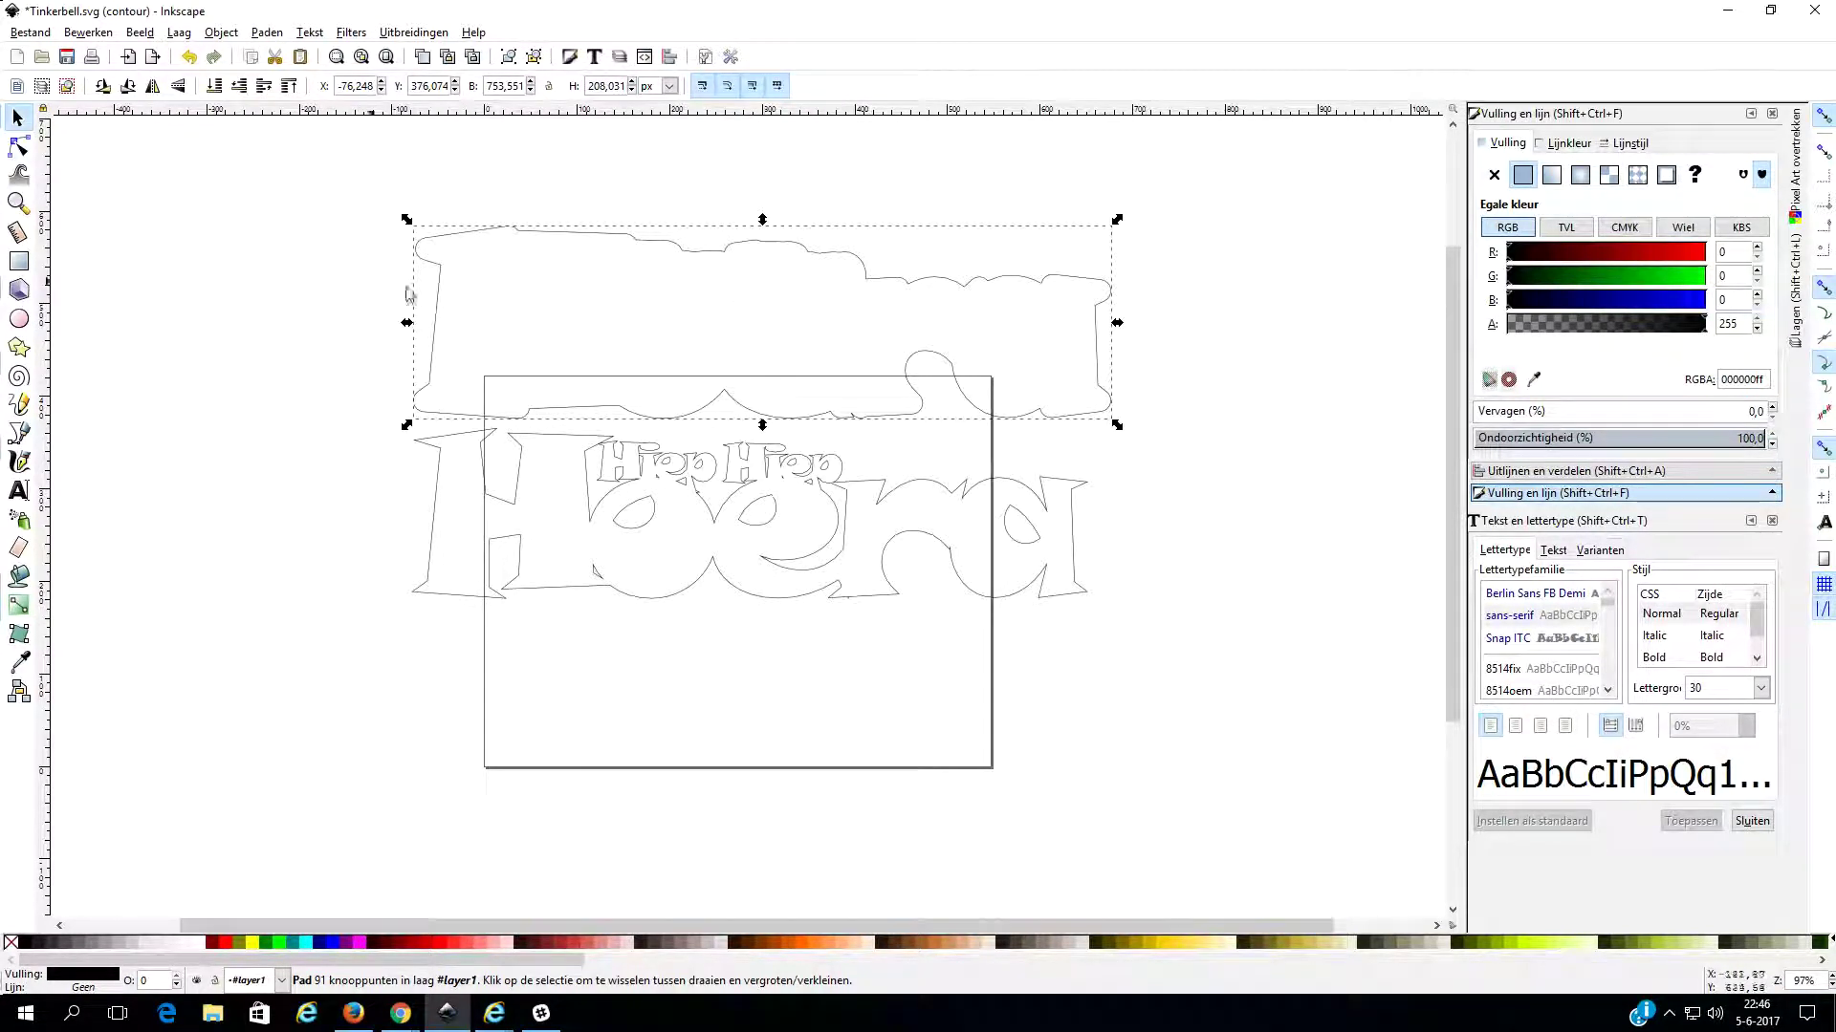
click(18, 145)
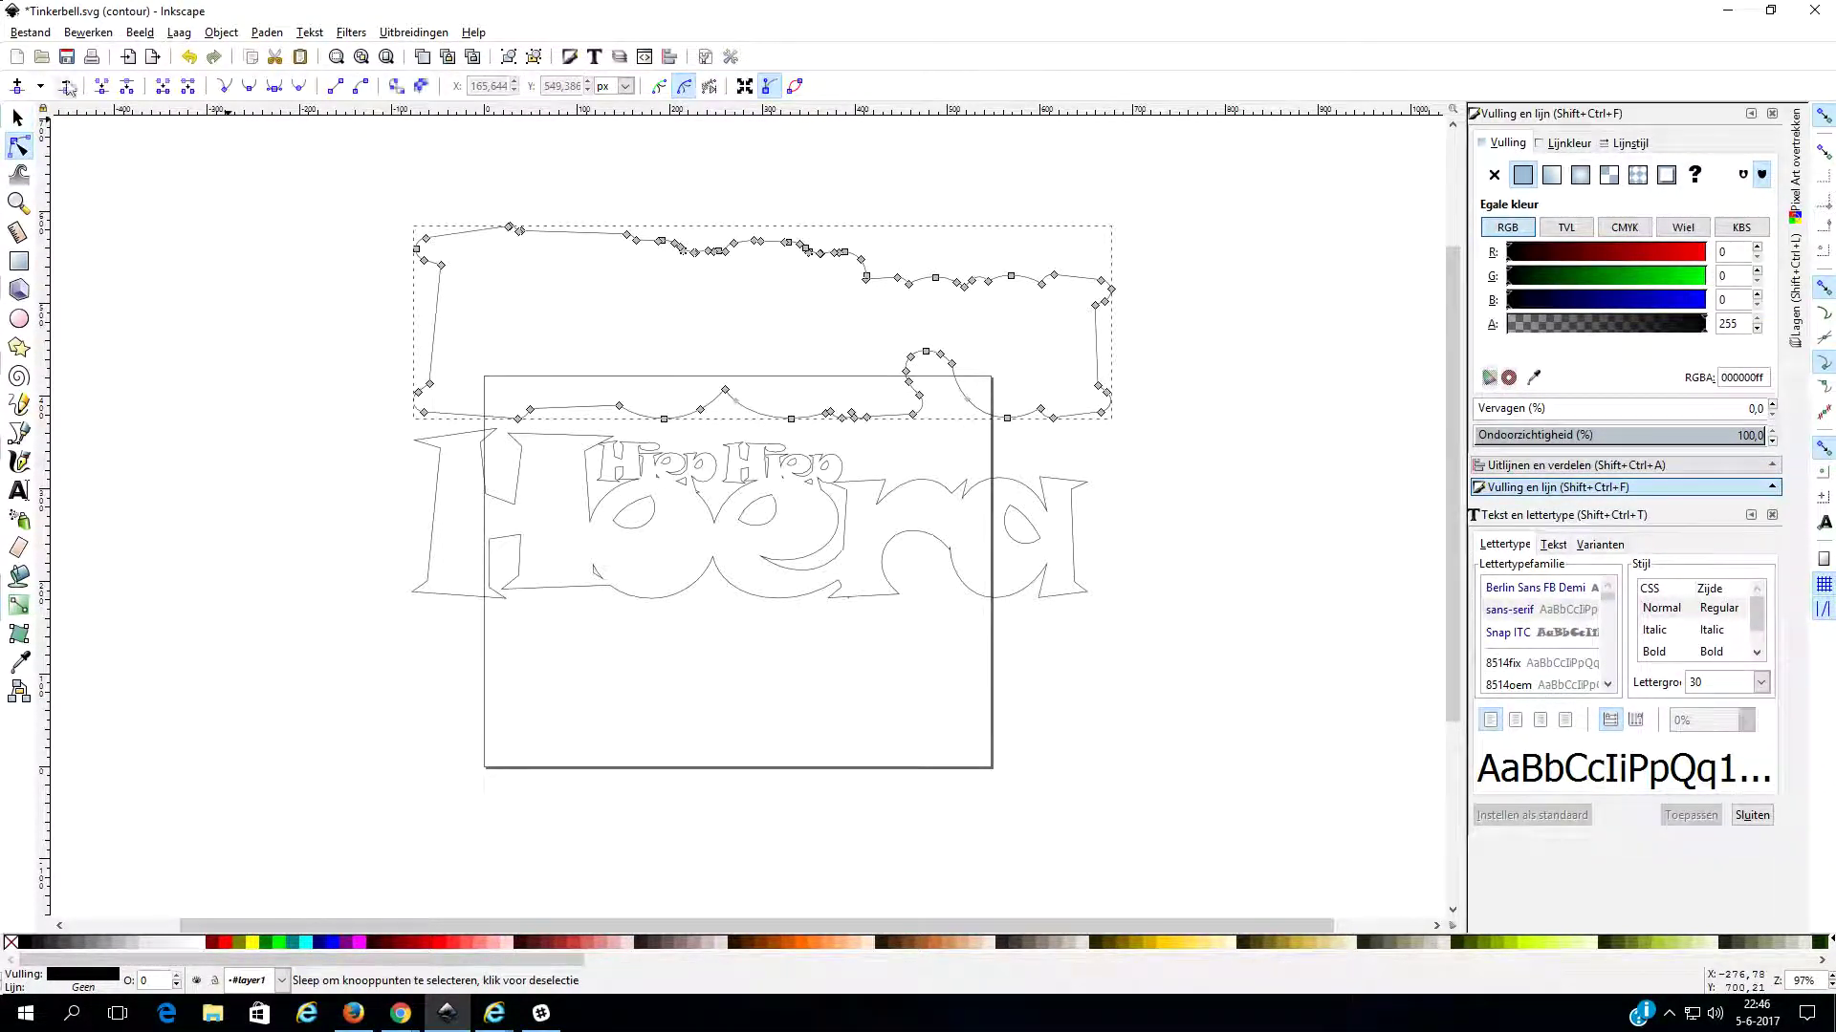
click(16, 122)
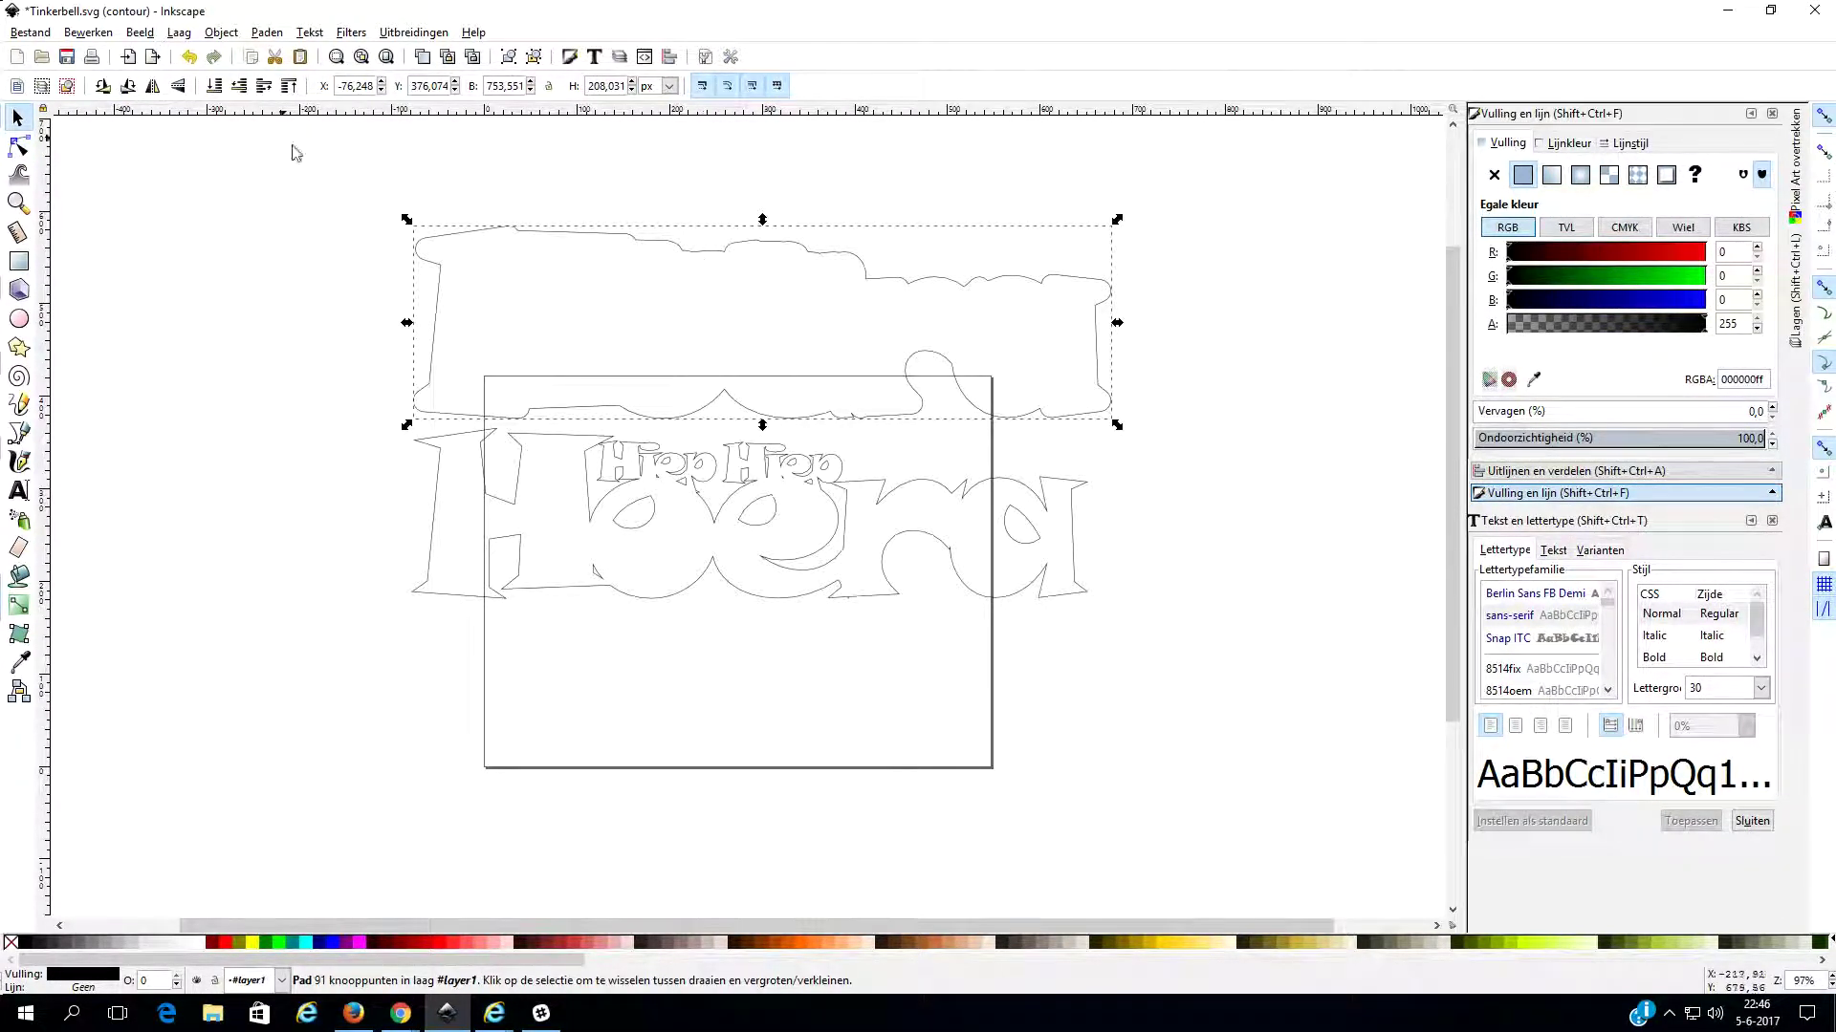
Move the merged contour back down over the Hoera lettering and select both paths.
click(18, 146)
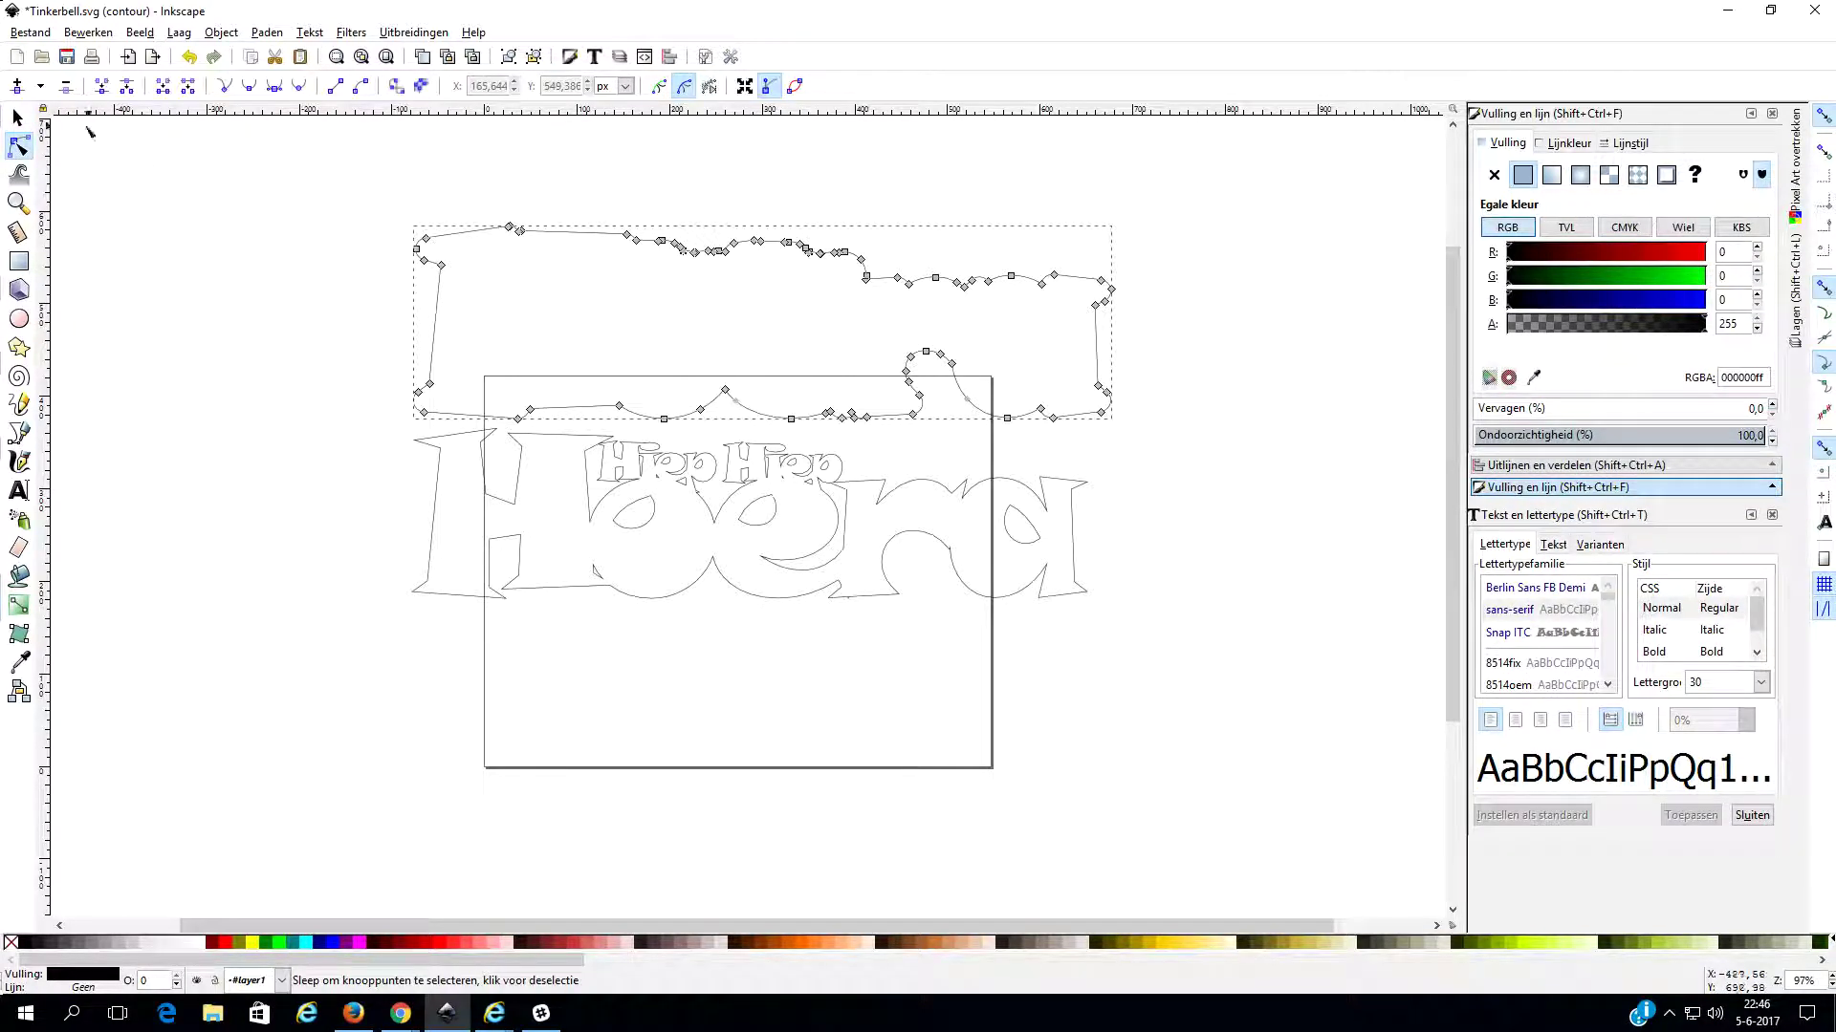
click(15, 117)
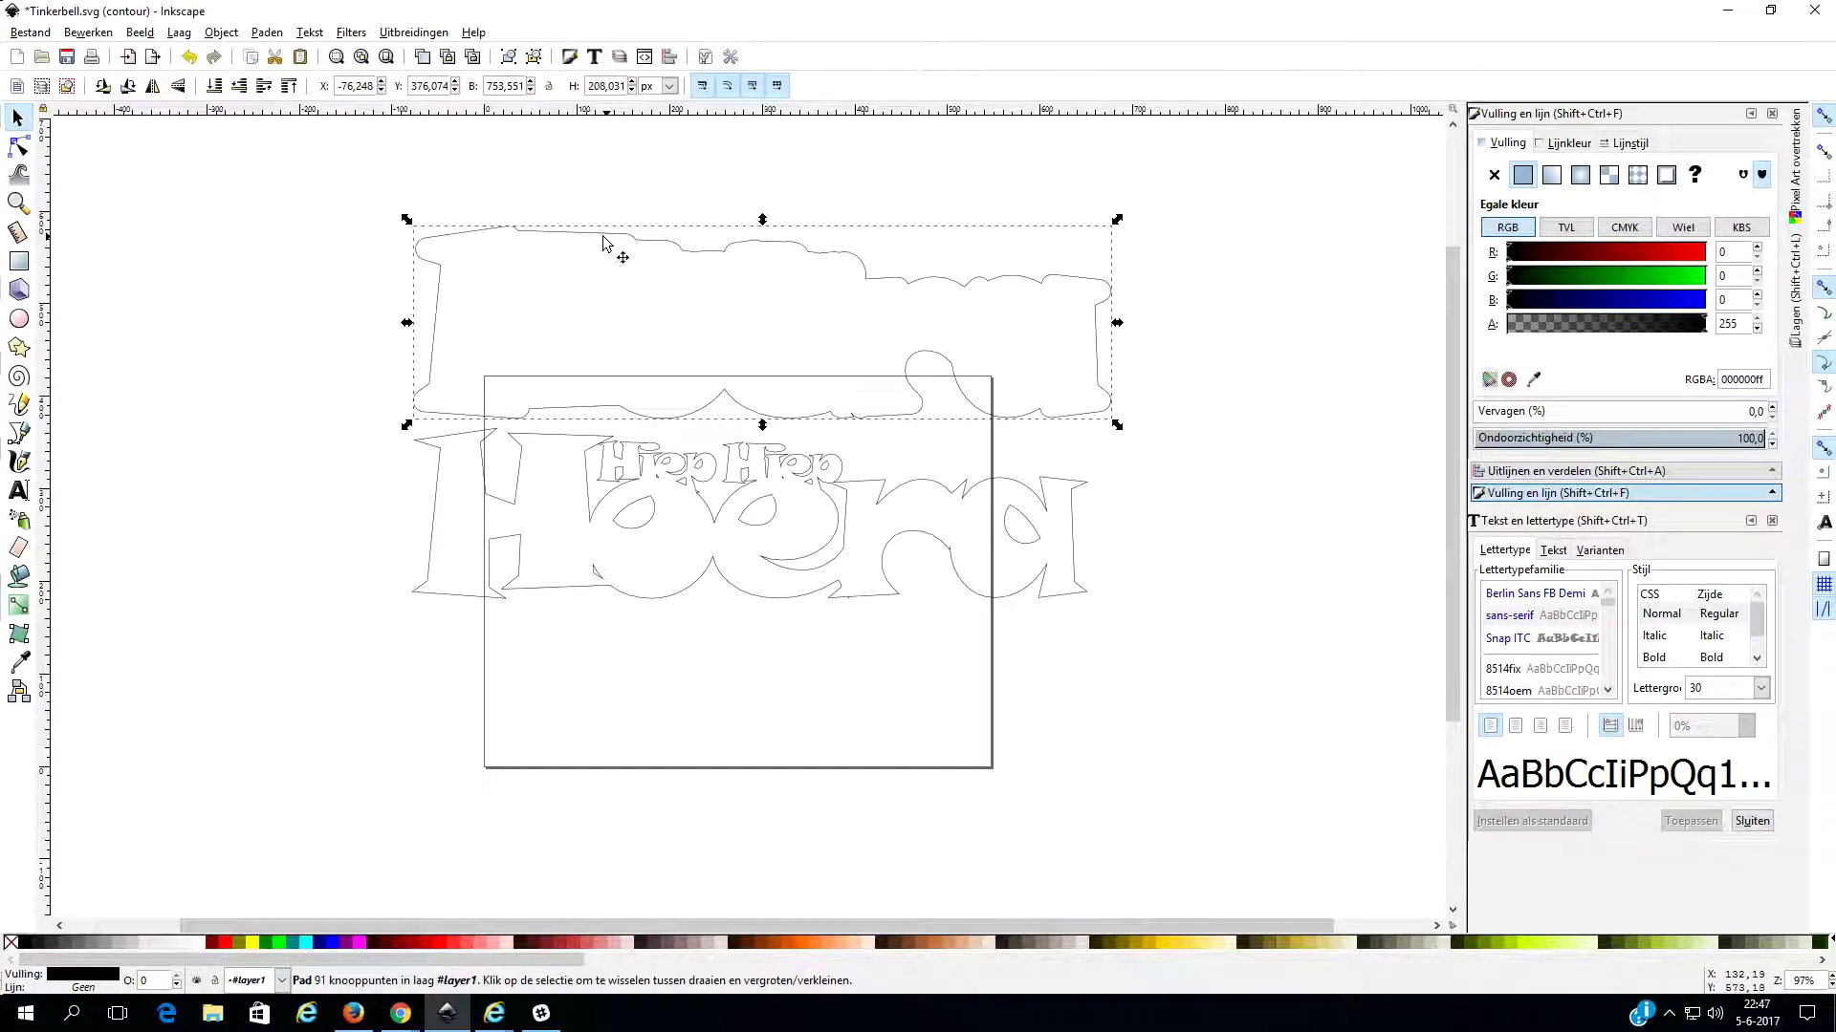
drag(603, 237, 591, 435)
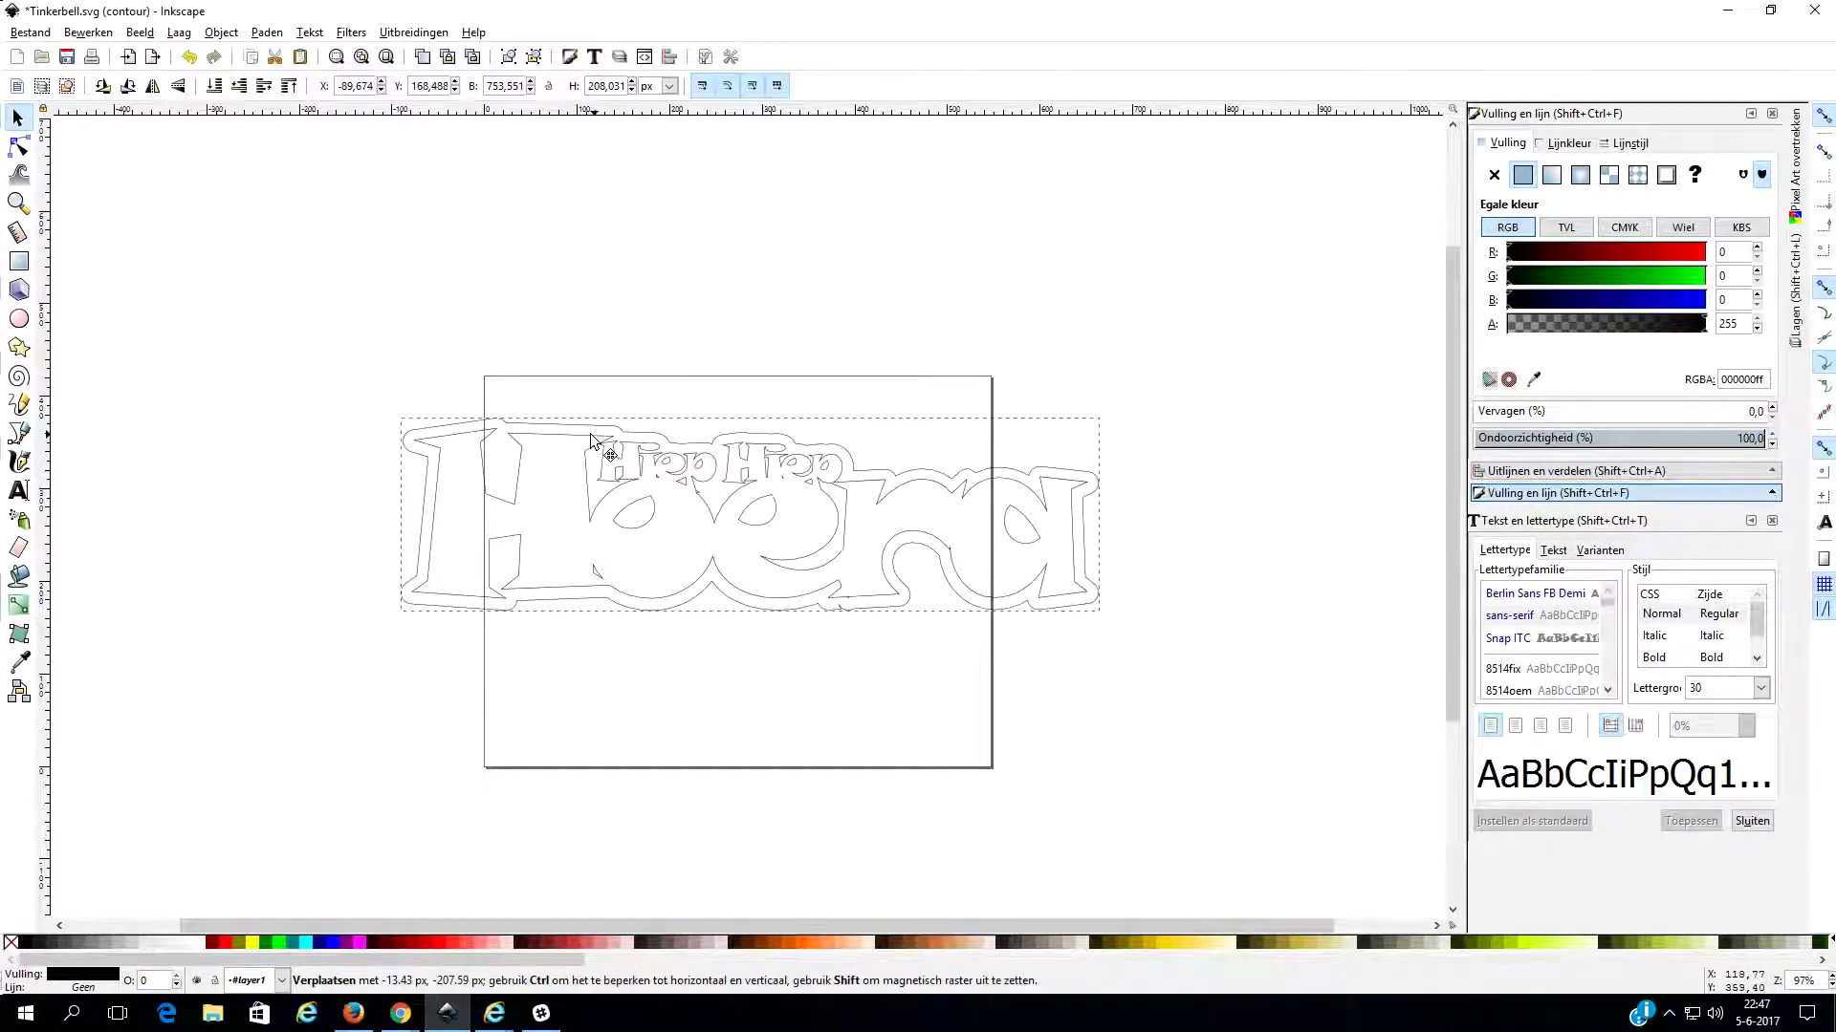
drag(590, 435, 610, 438)
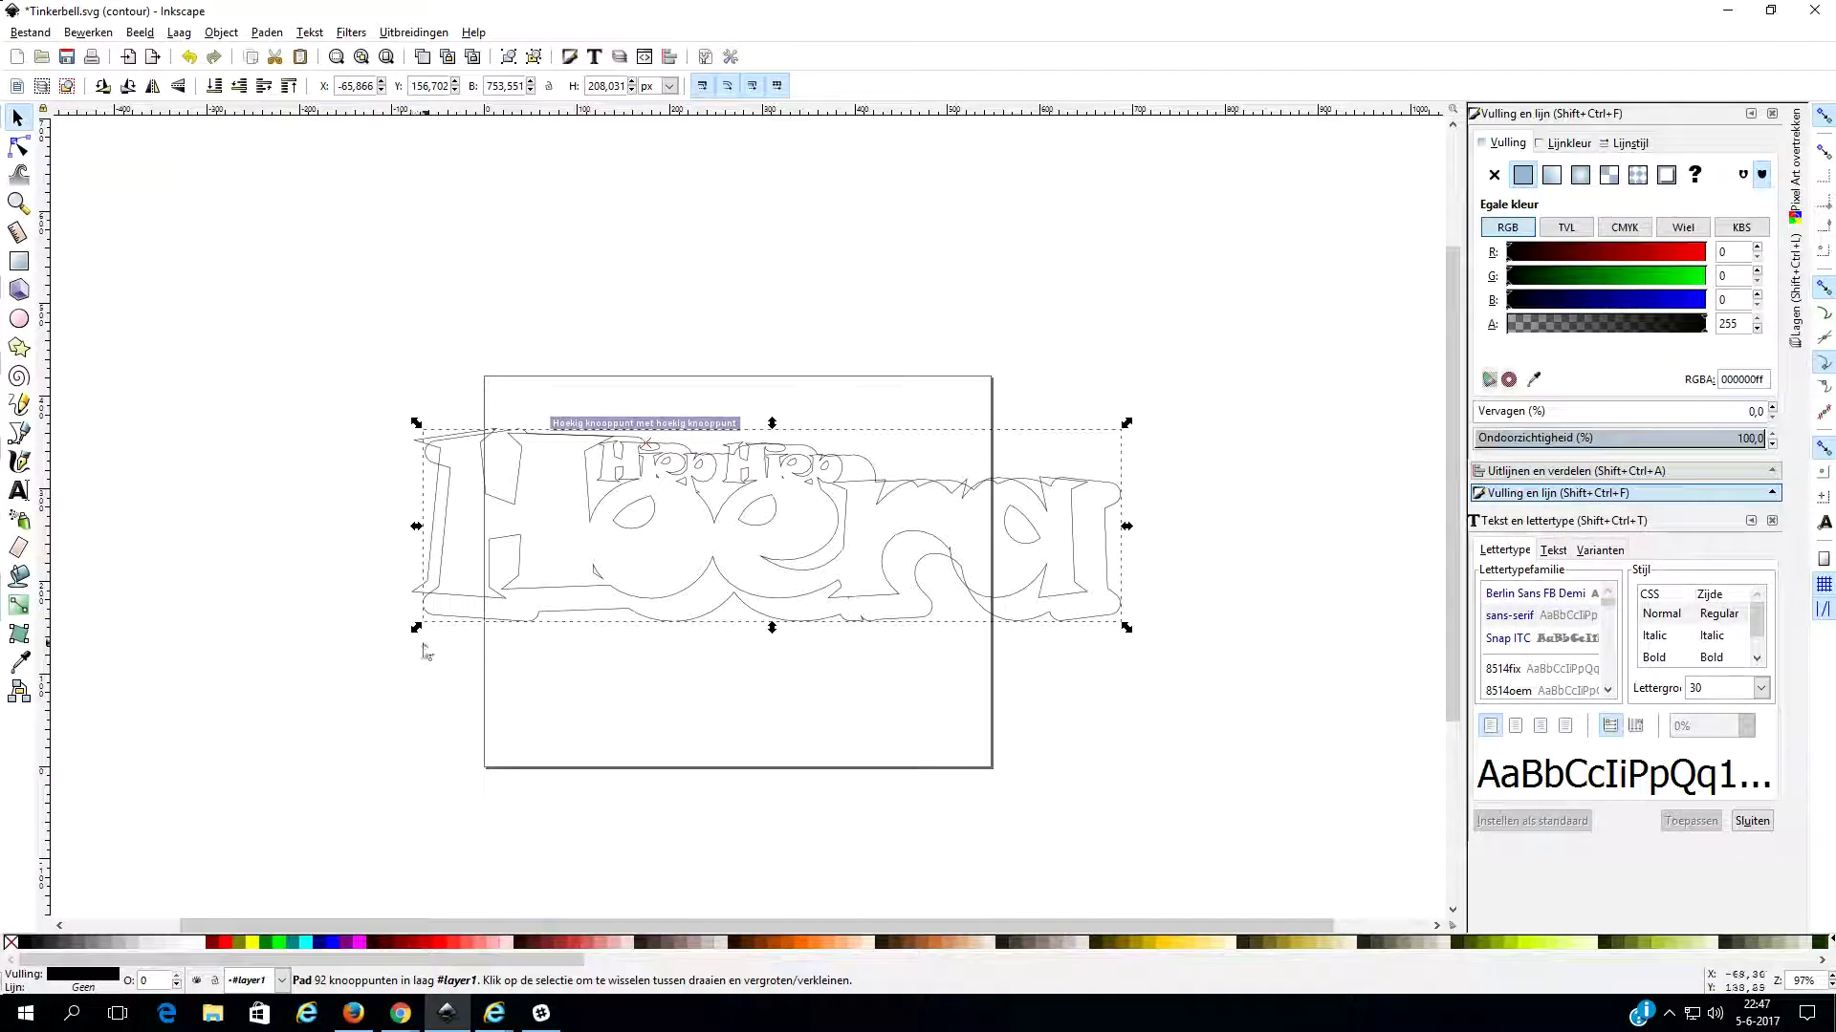
drag(268, 300, 1196, 770)
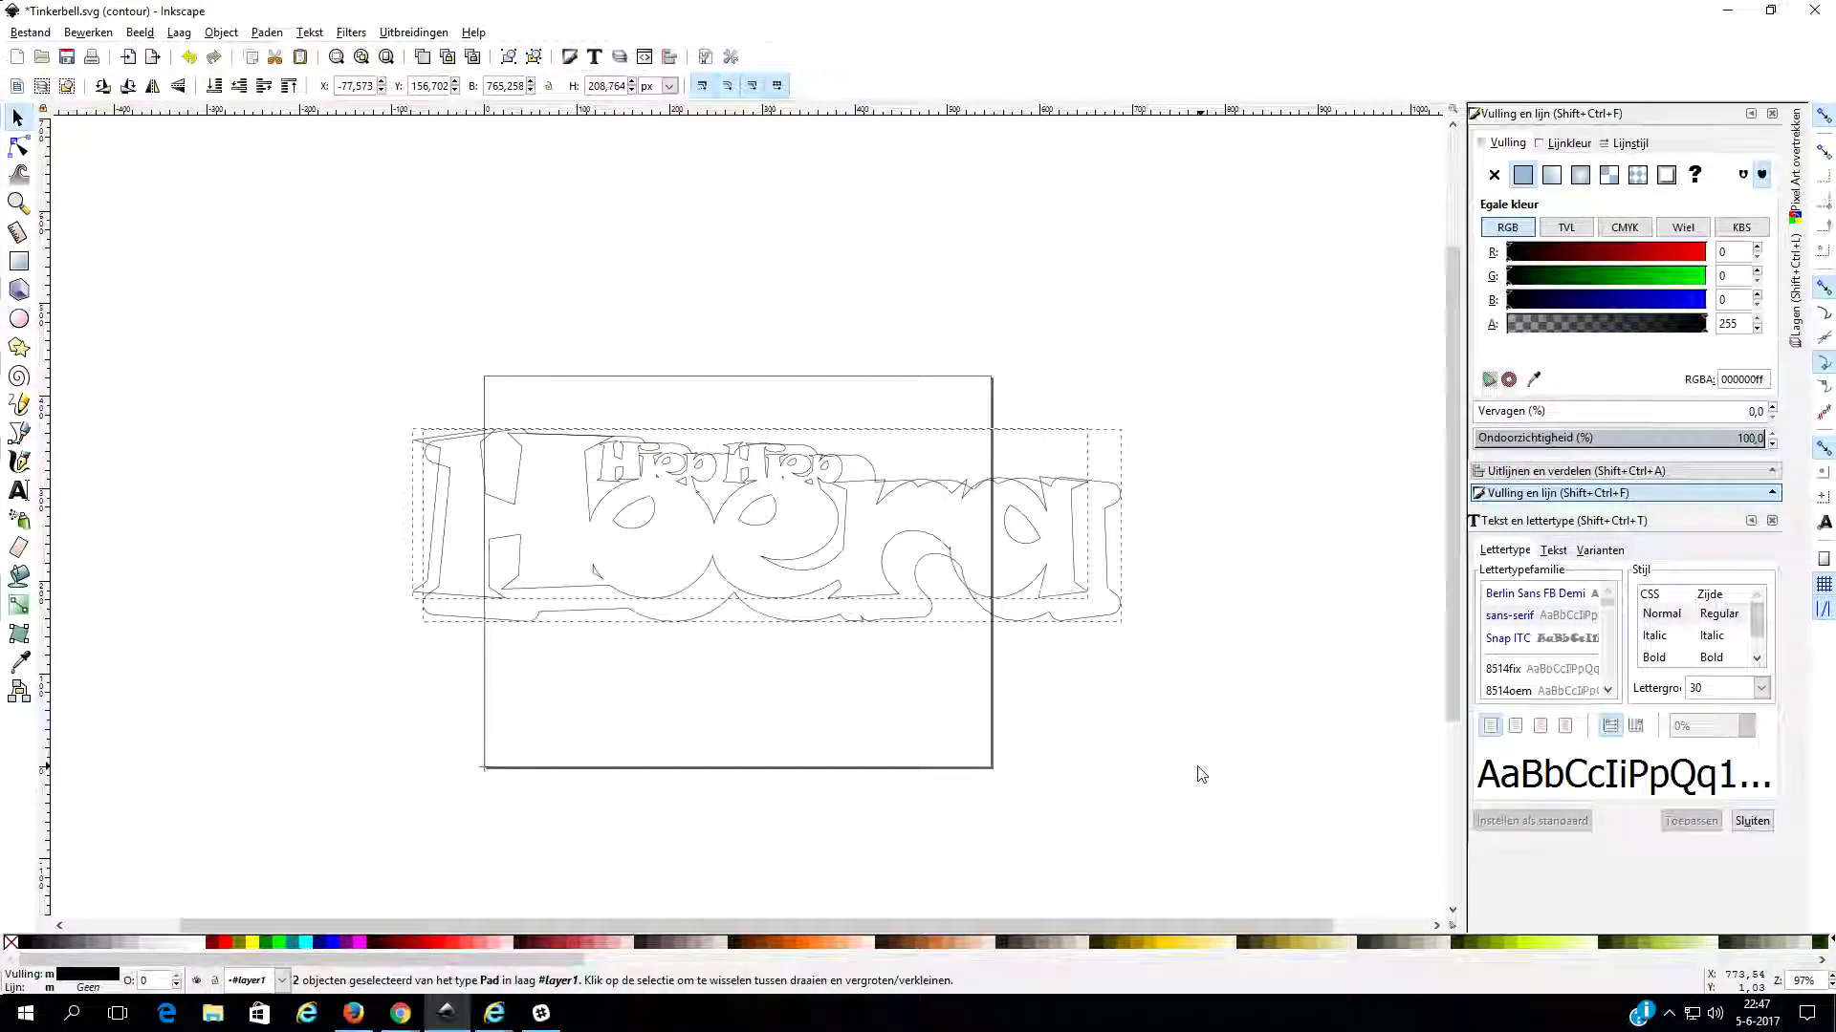
click(269, 33)
mouse_move(220, 31)
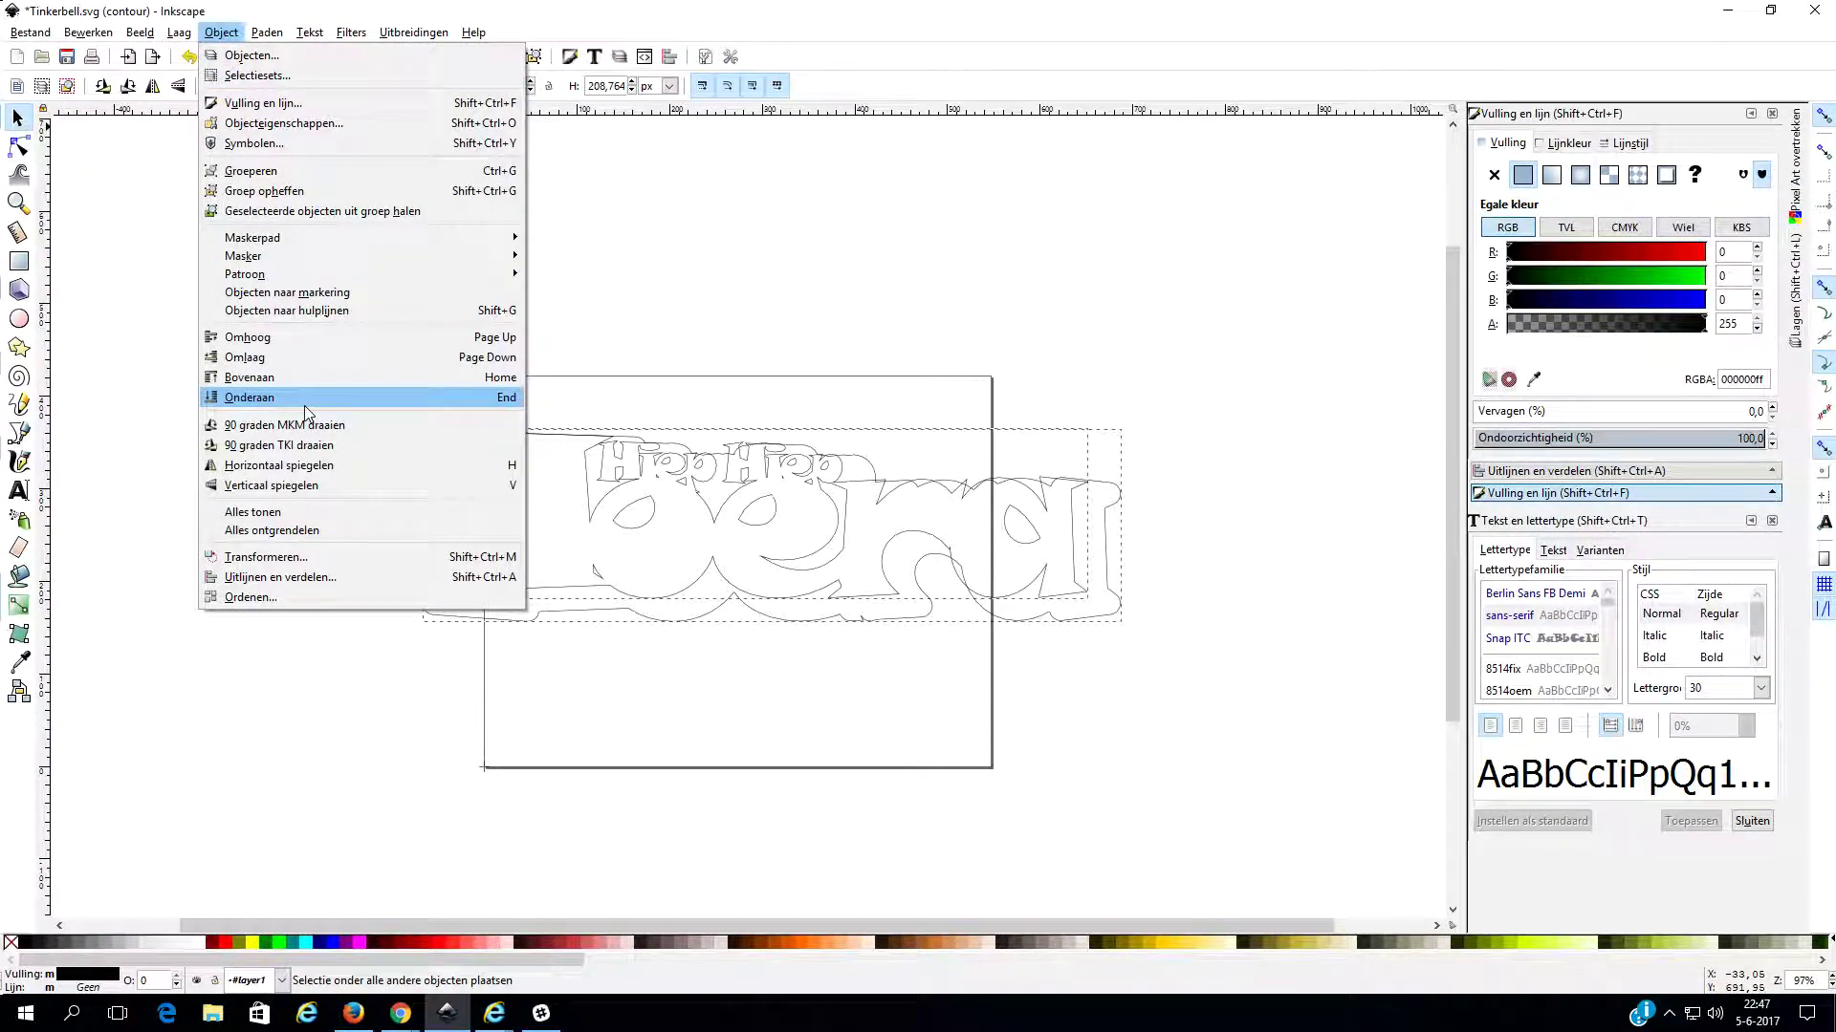
Centre the contour and lettering on each other on both axes, then delete both.
click(304, 577)
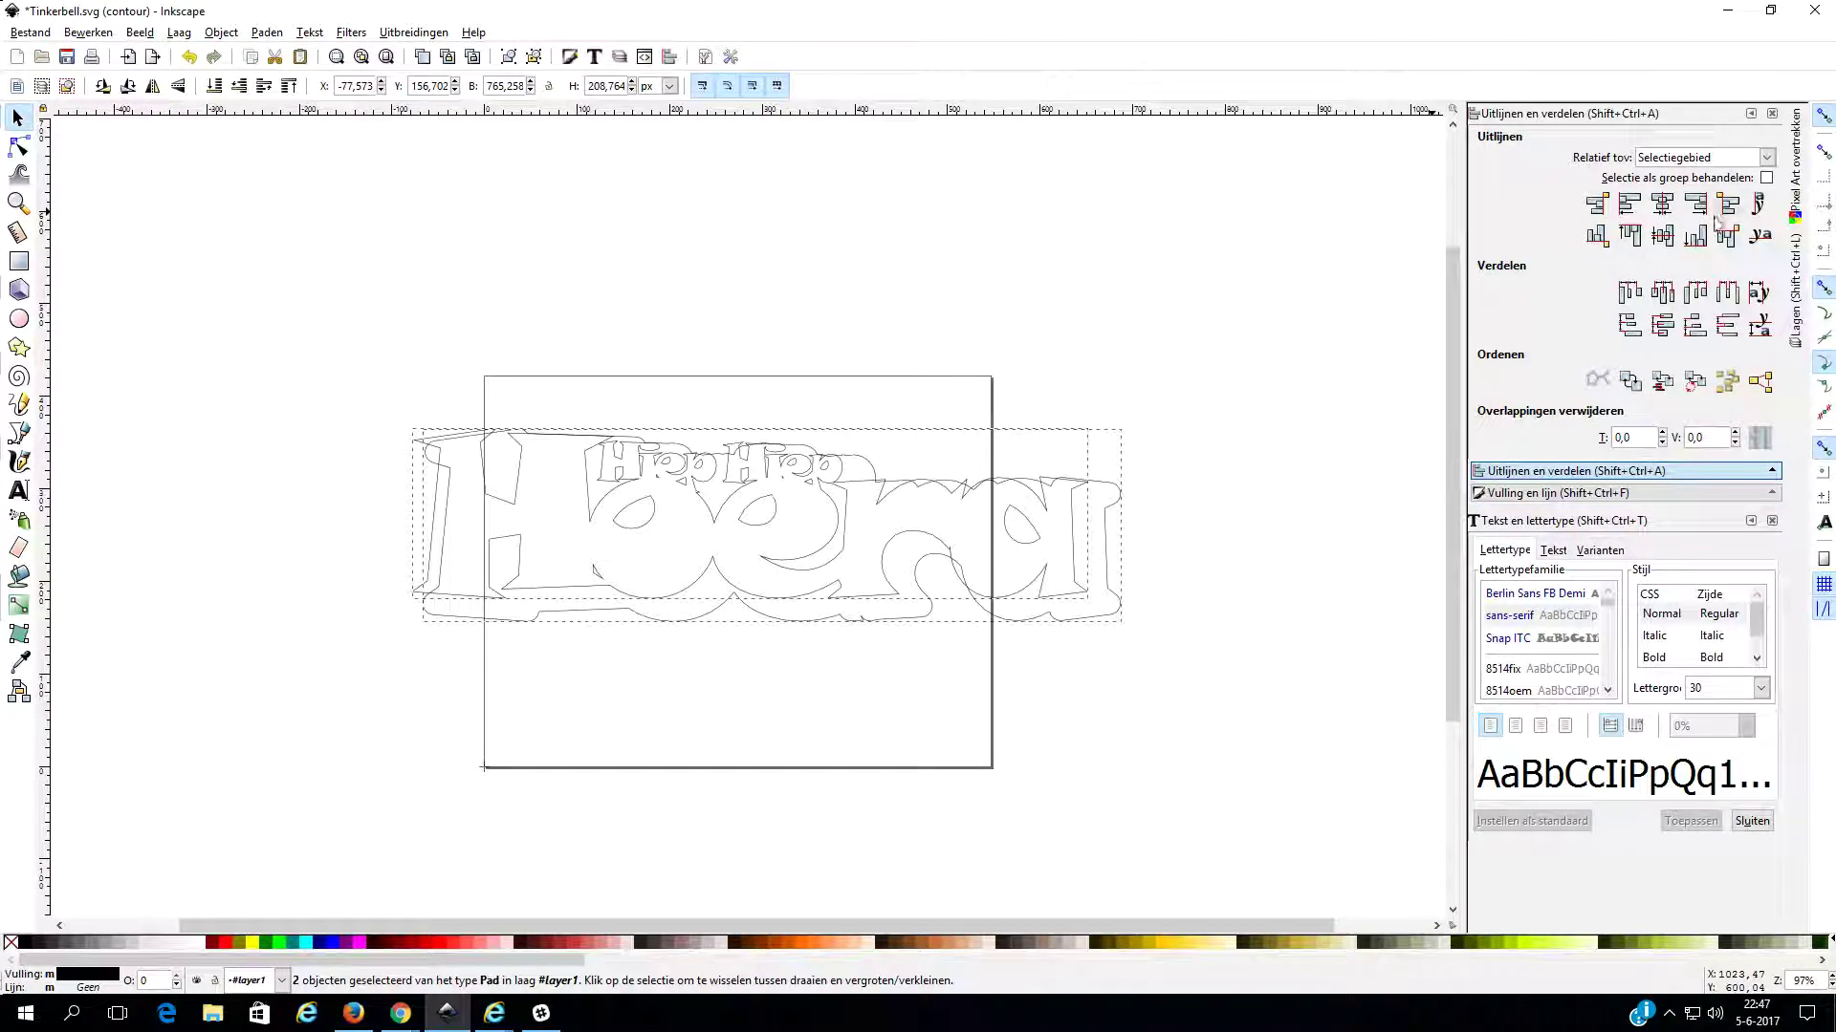
click(1664, 212)
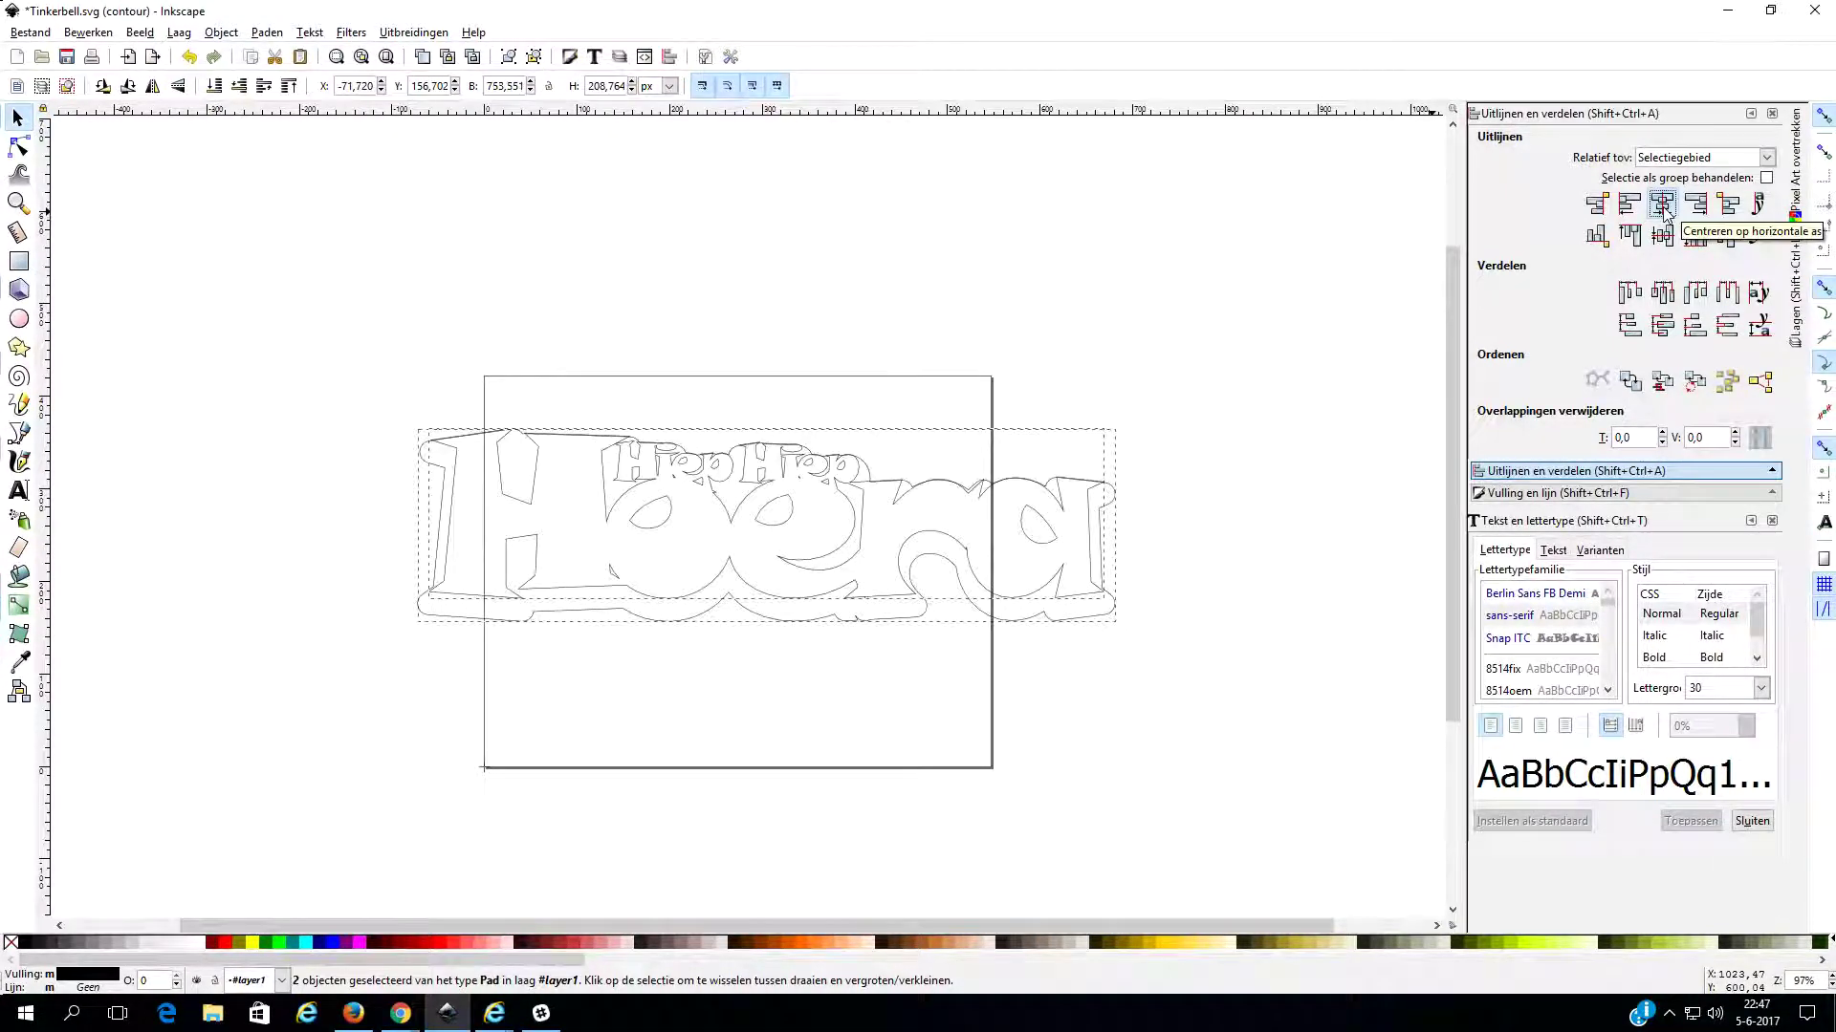
click(1663, 245)
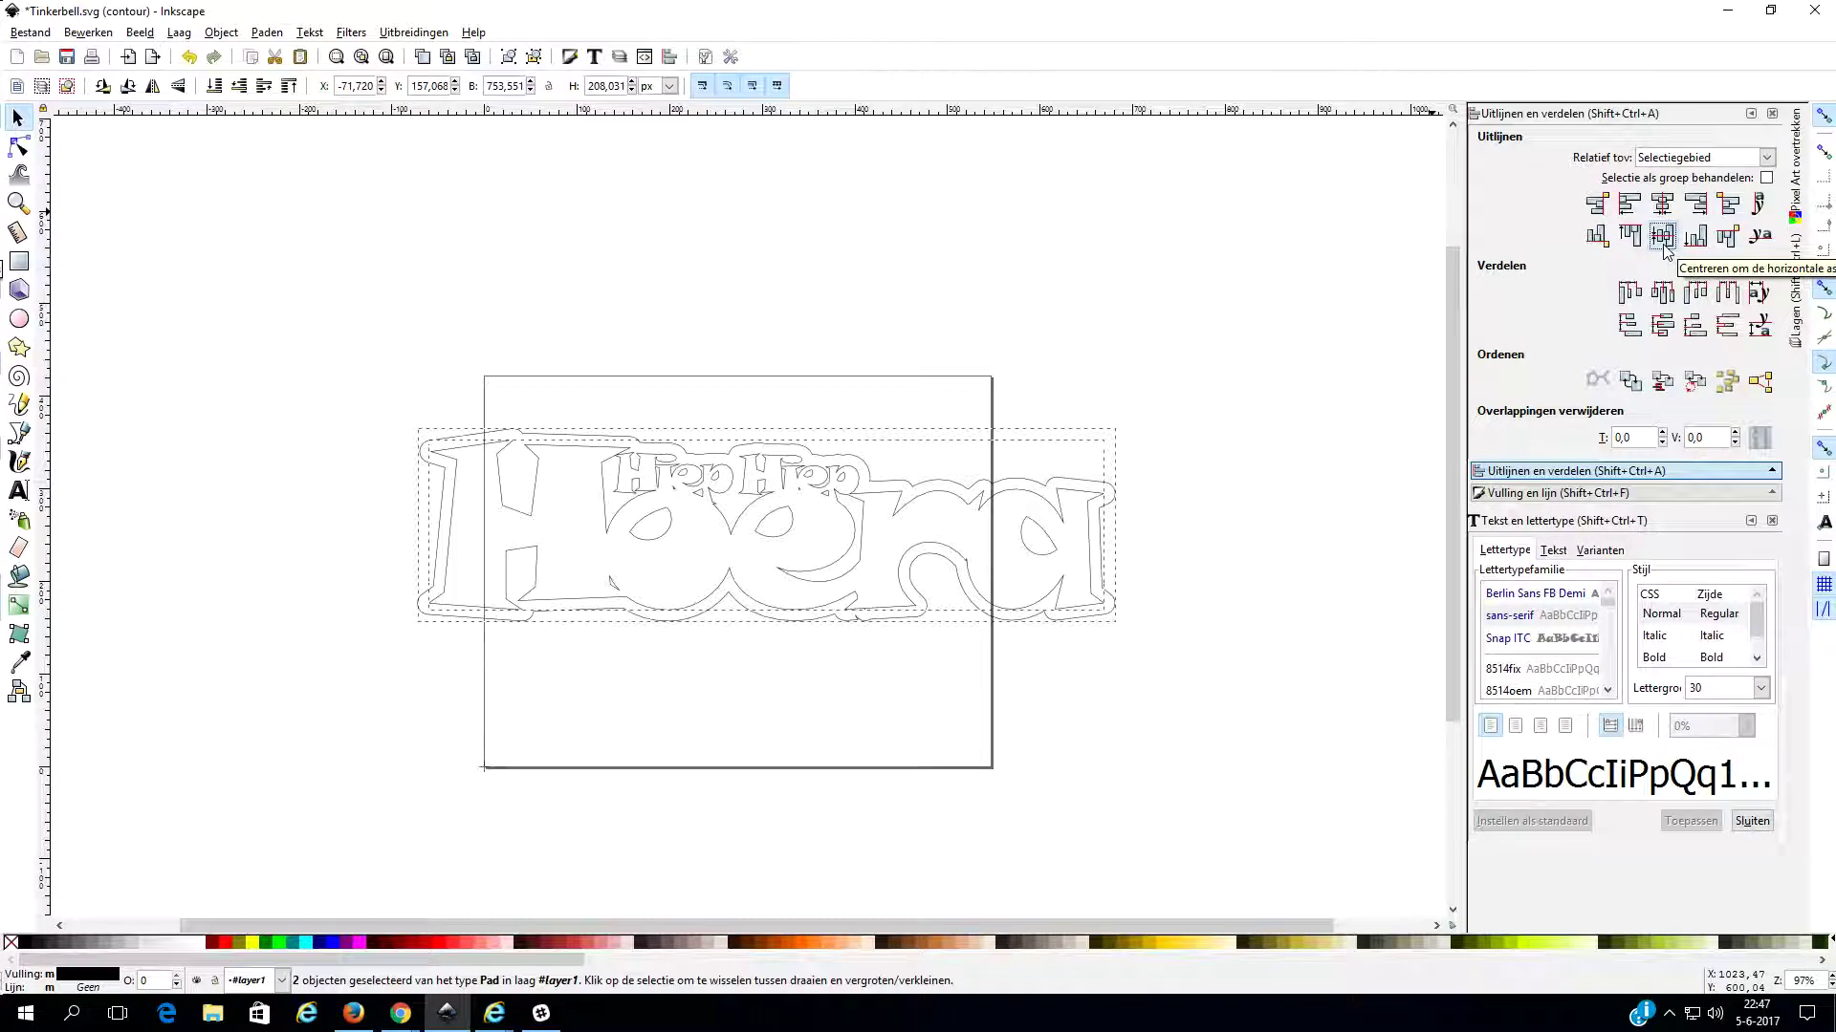
click(1205, 399)
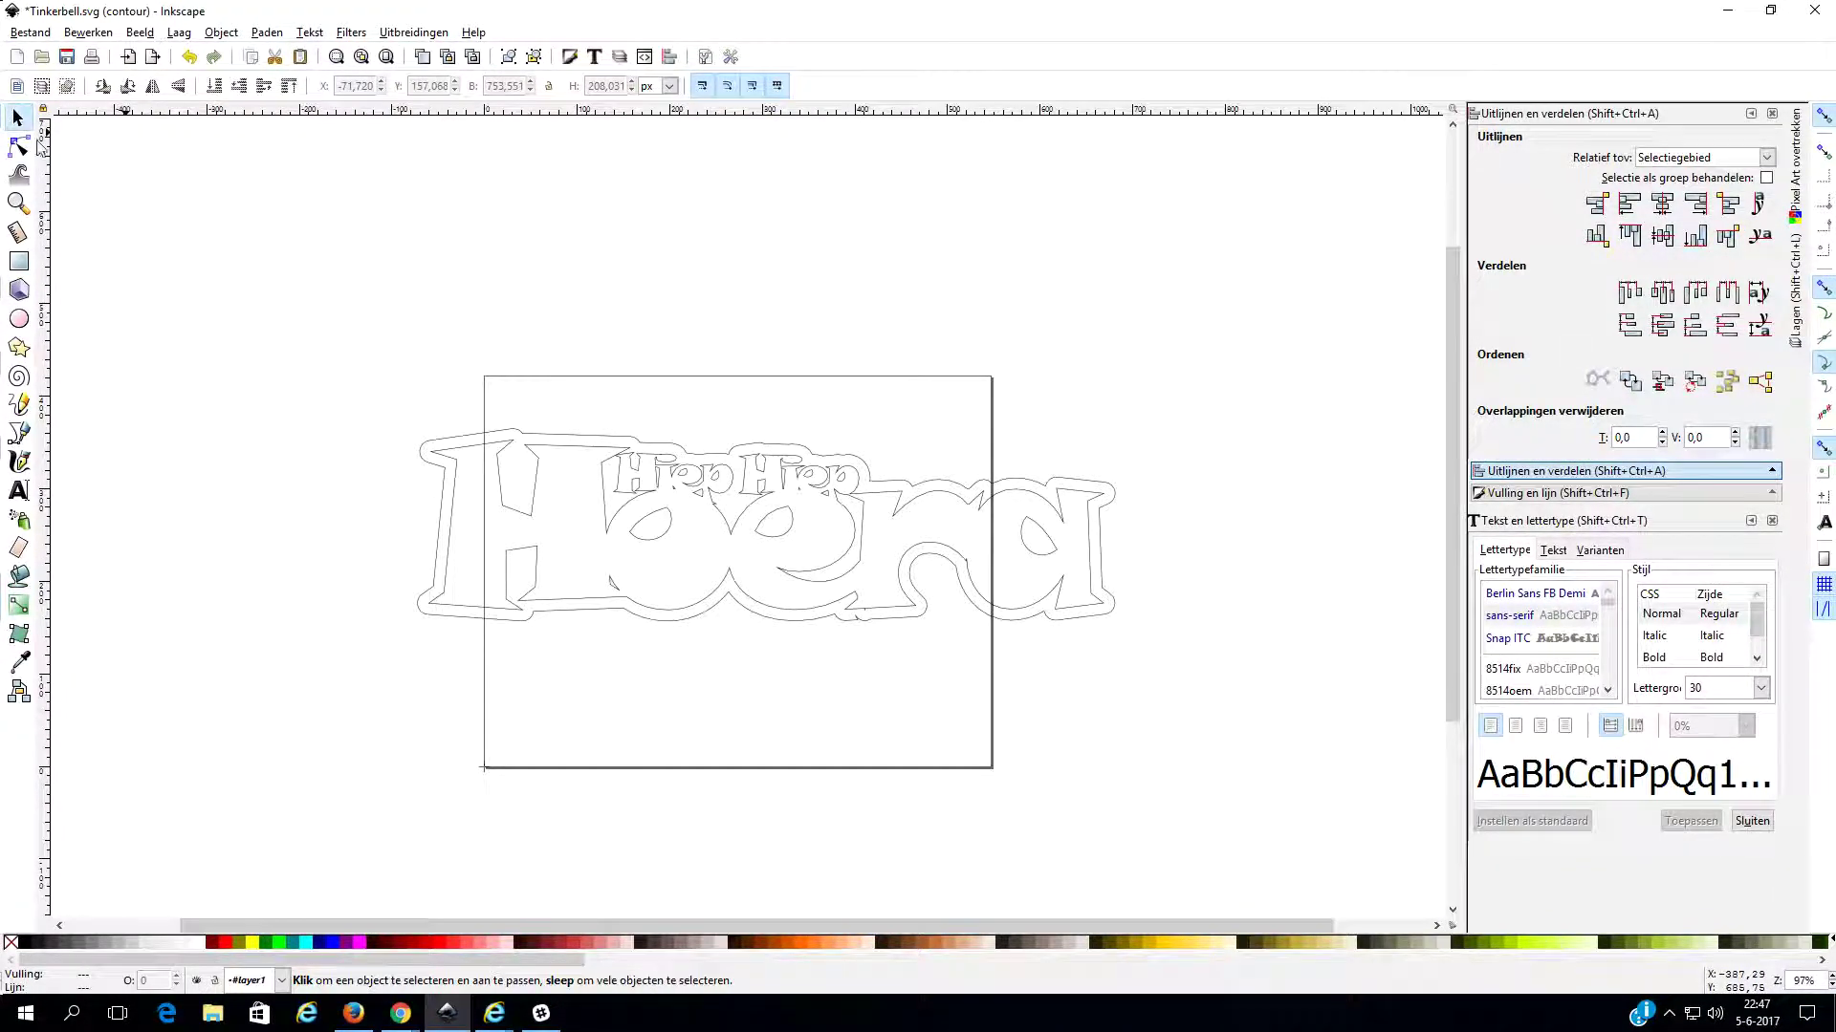
drag(250, 332, 1227, 746)
key(Delete)
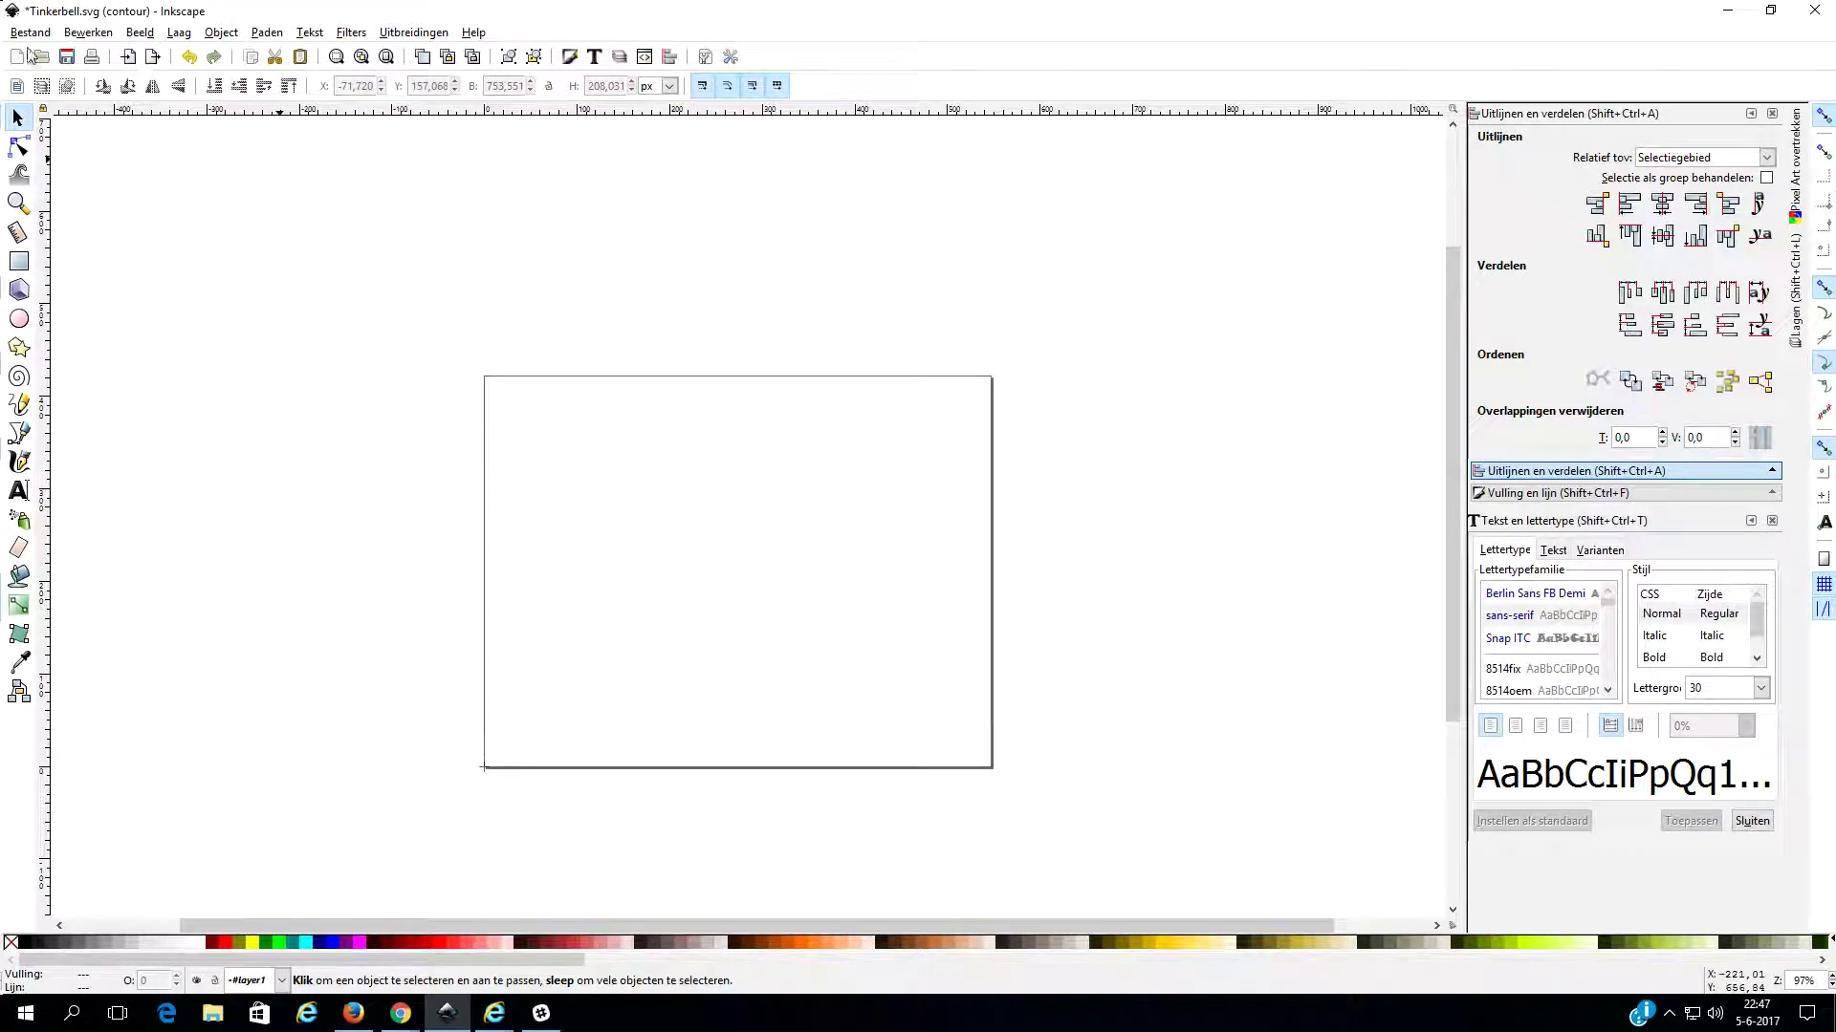
Open horse.svg from the file dialog's list.
click(30, 31)
key(Escape)
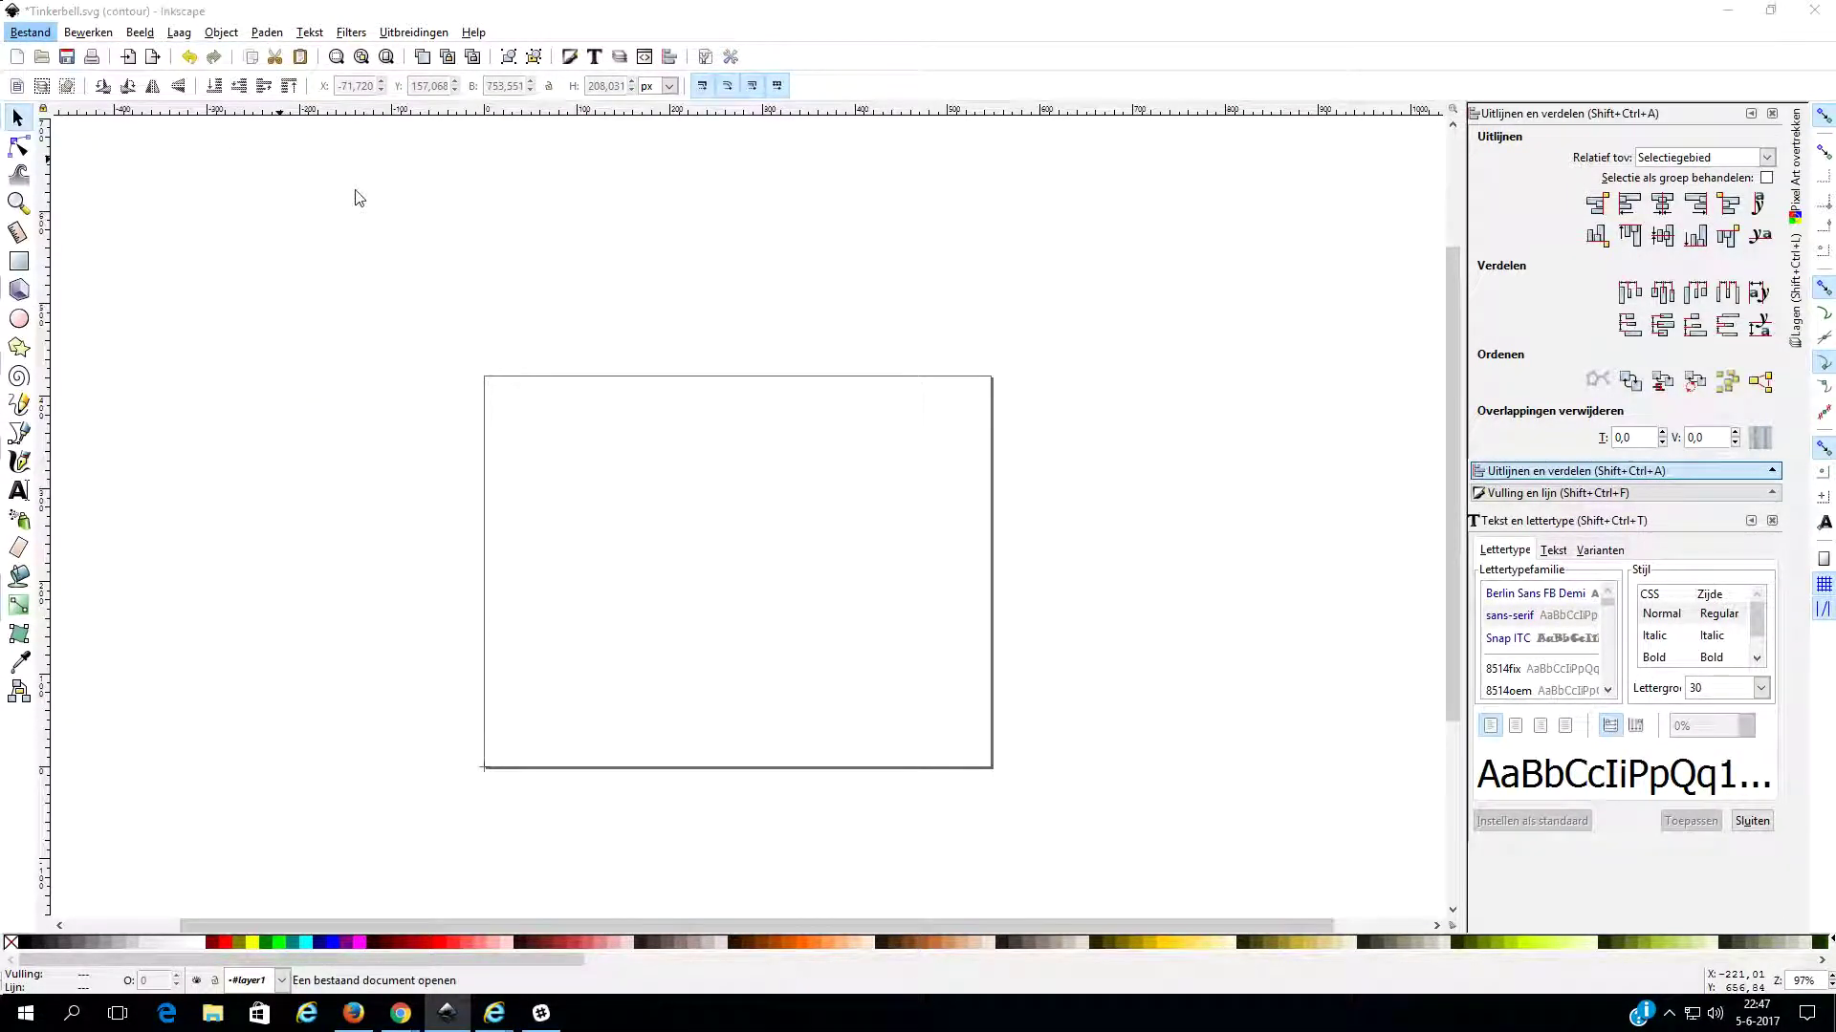
drag(507, 113, 511, 194)
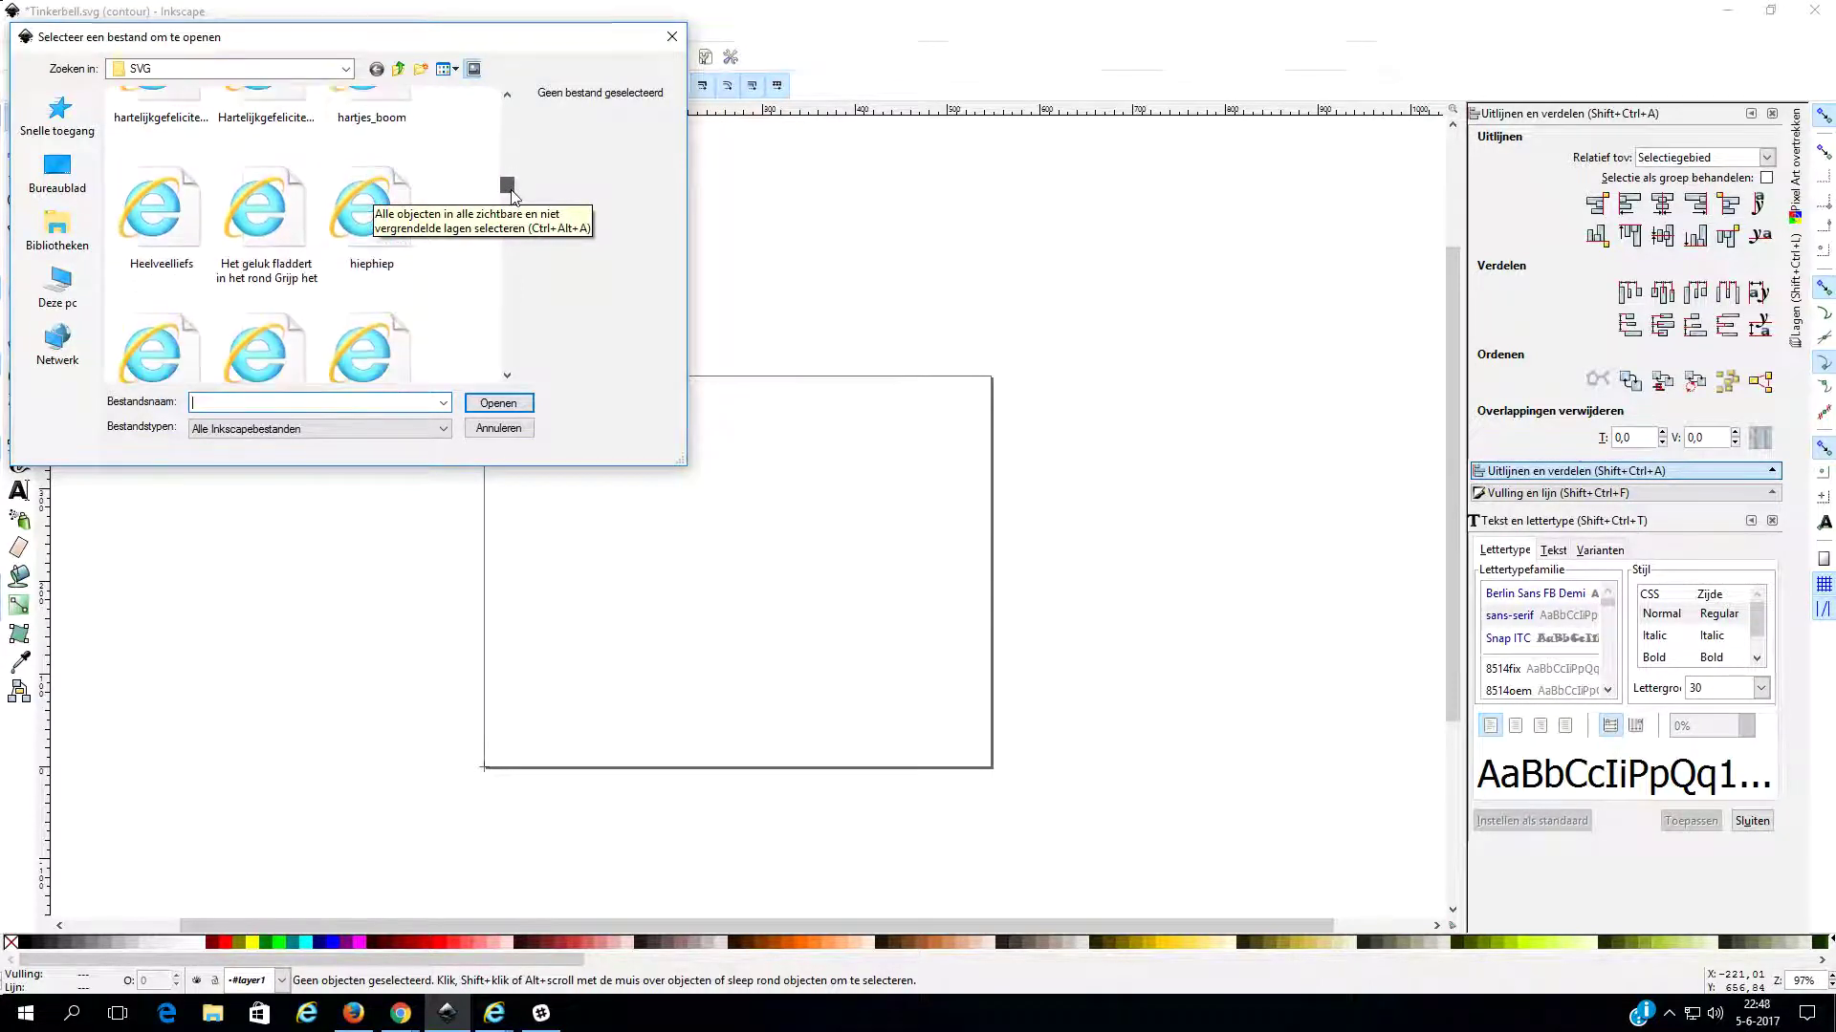
drag(511, 194, 513, 210)
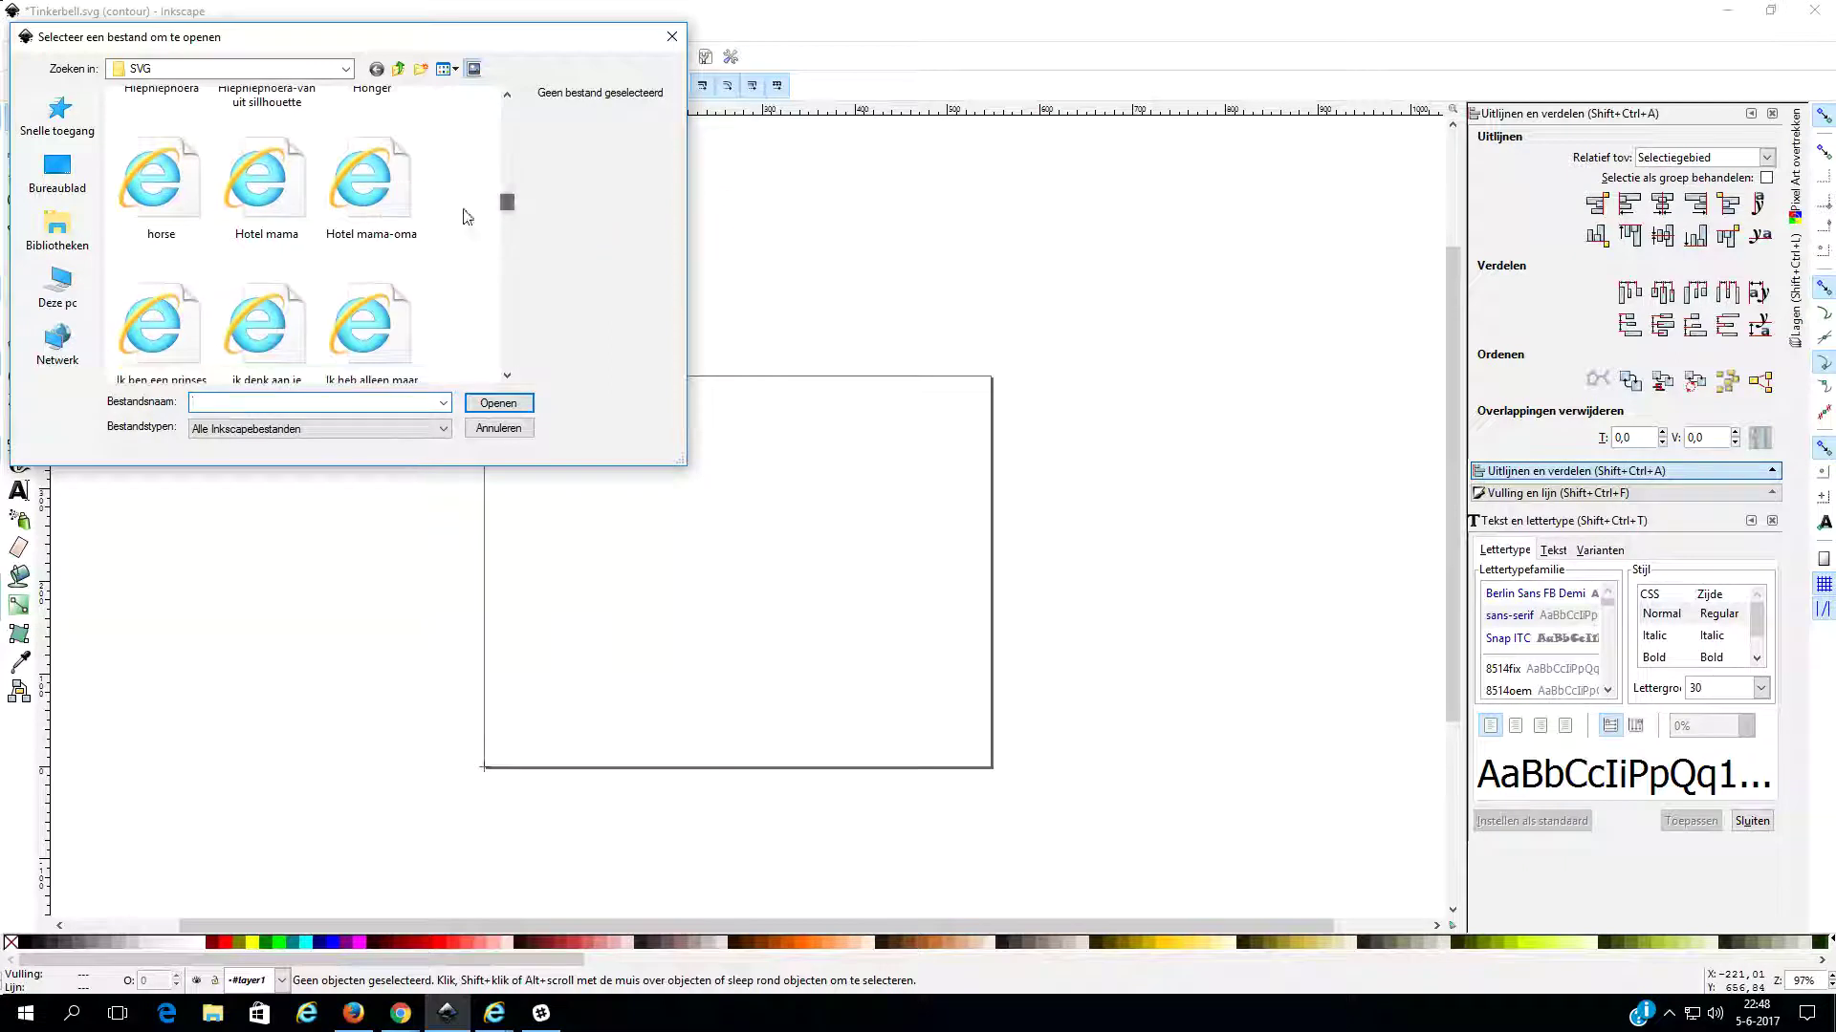
double_click(172, 201)
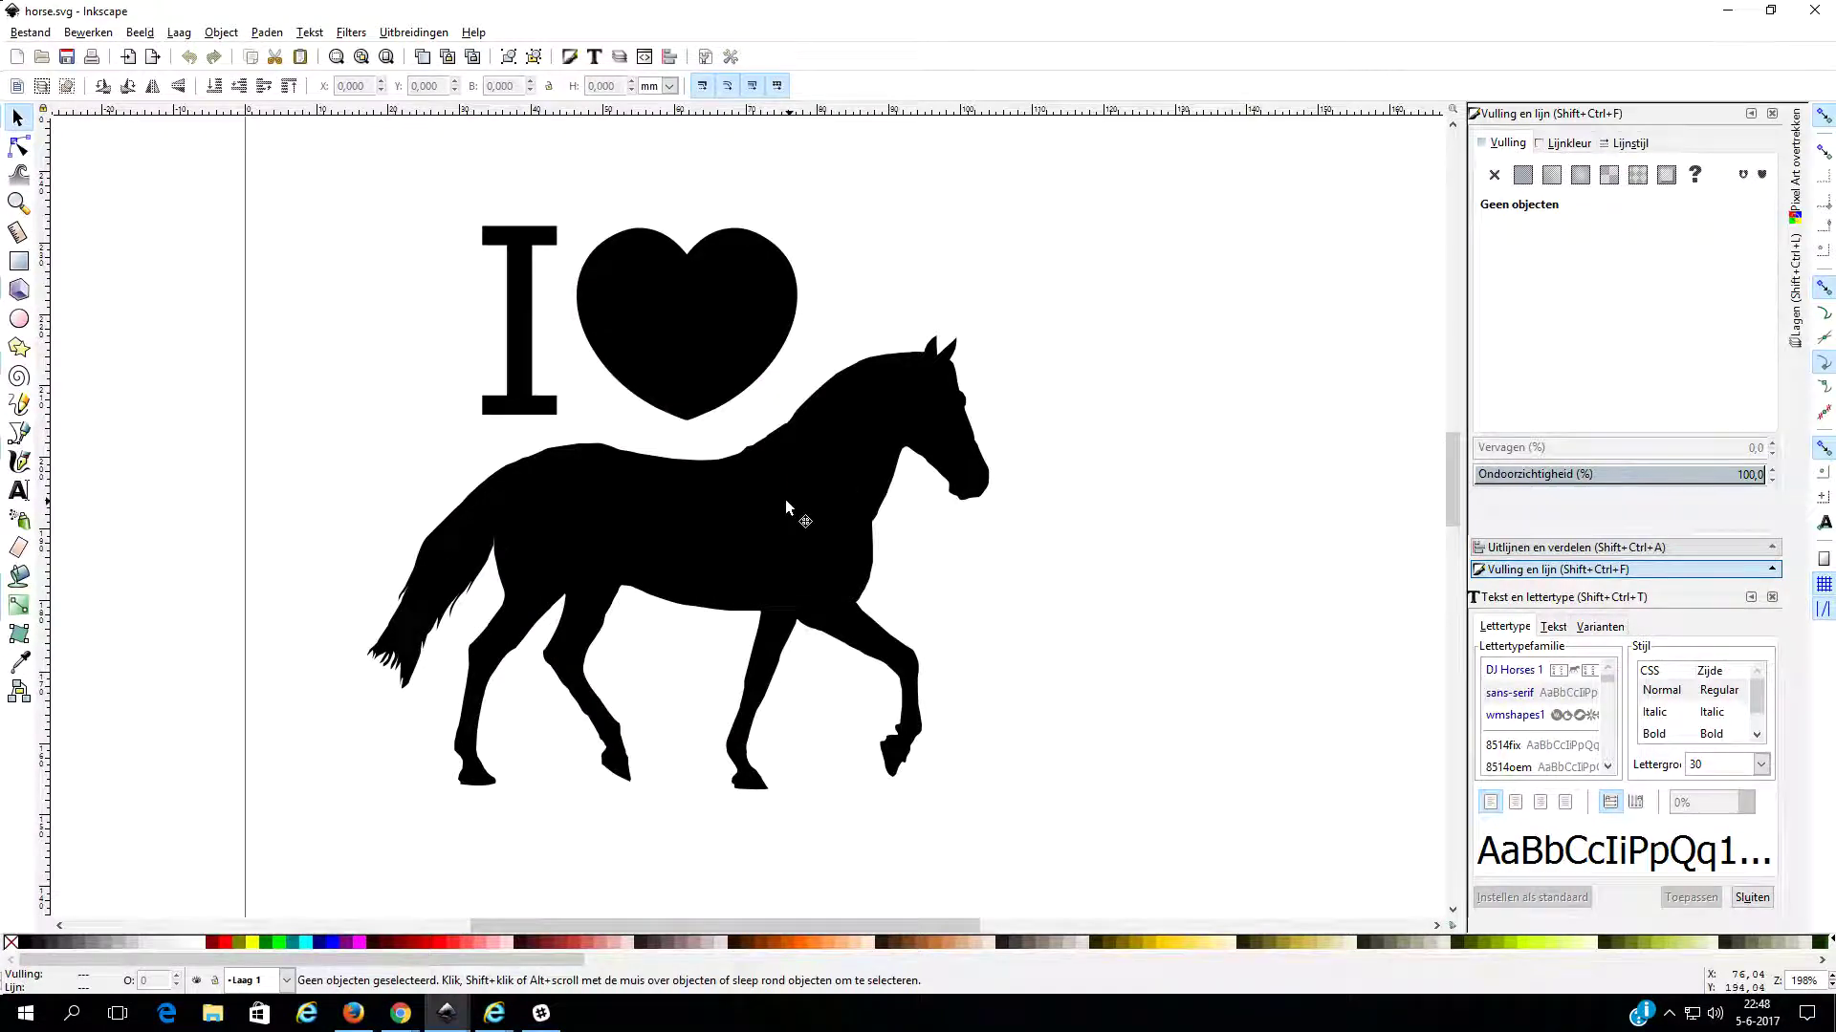
Delete the heart and the letter I, then move the horse up and to the right.
click(785, 506)
click(666, 258)
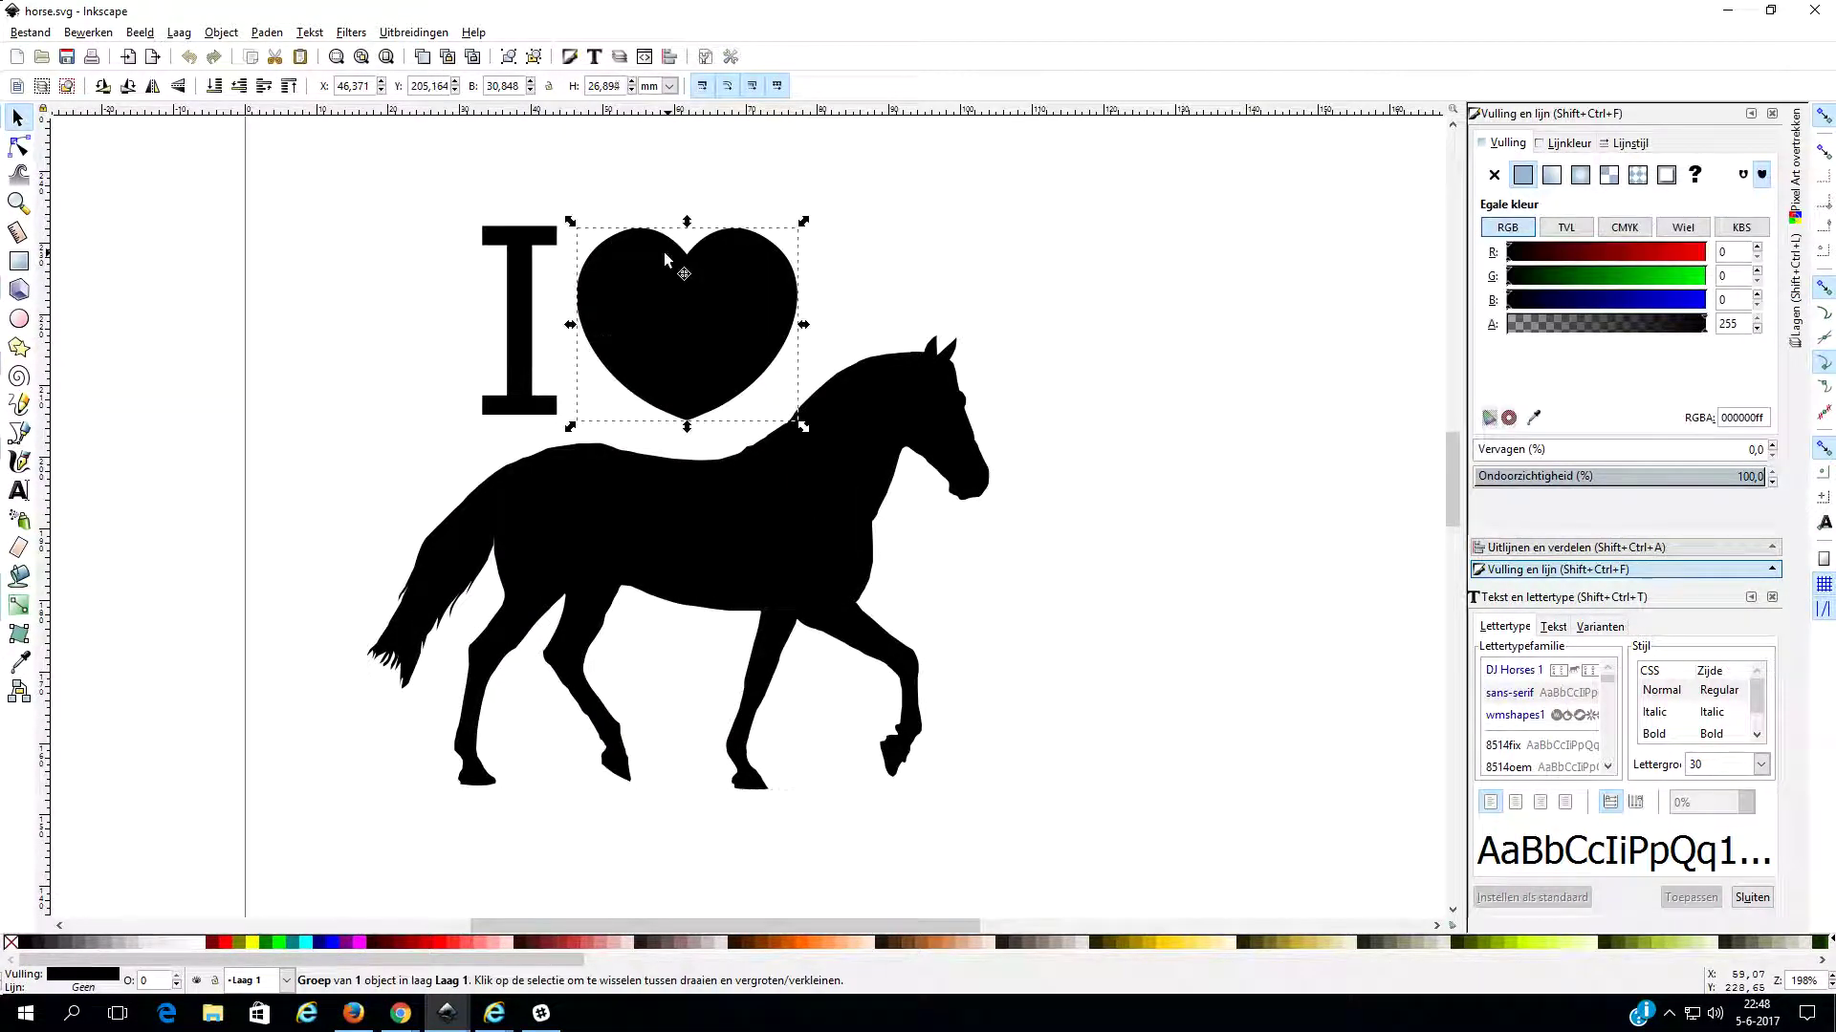
key(Delete)
click(522, 260)
key(Delete)
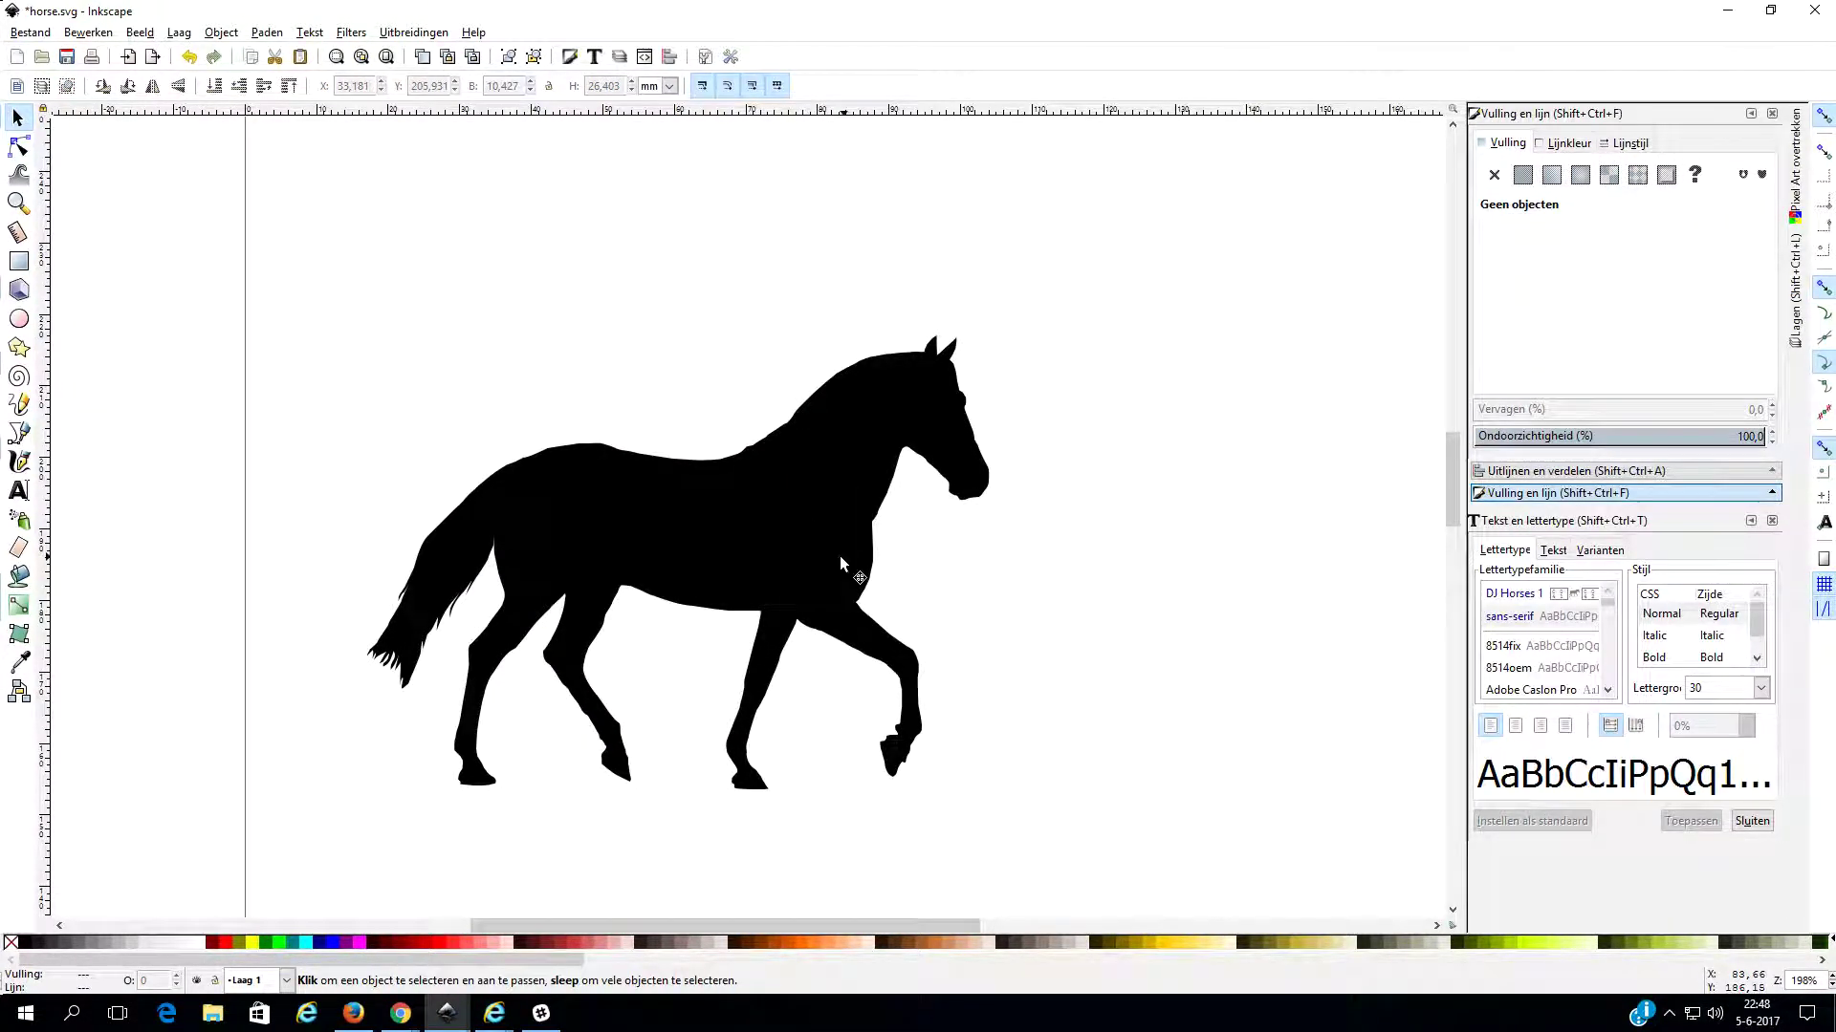
click(840, 559)
drag(847, 508, 961, 421)
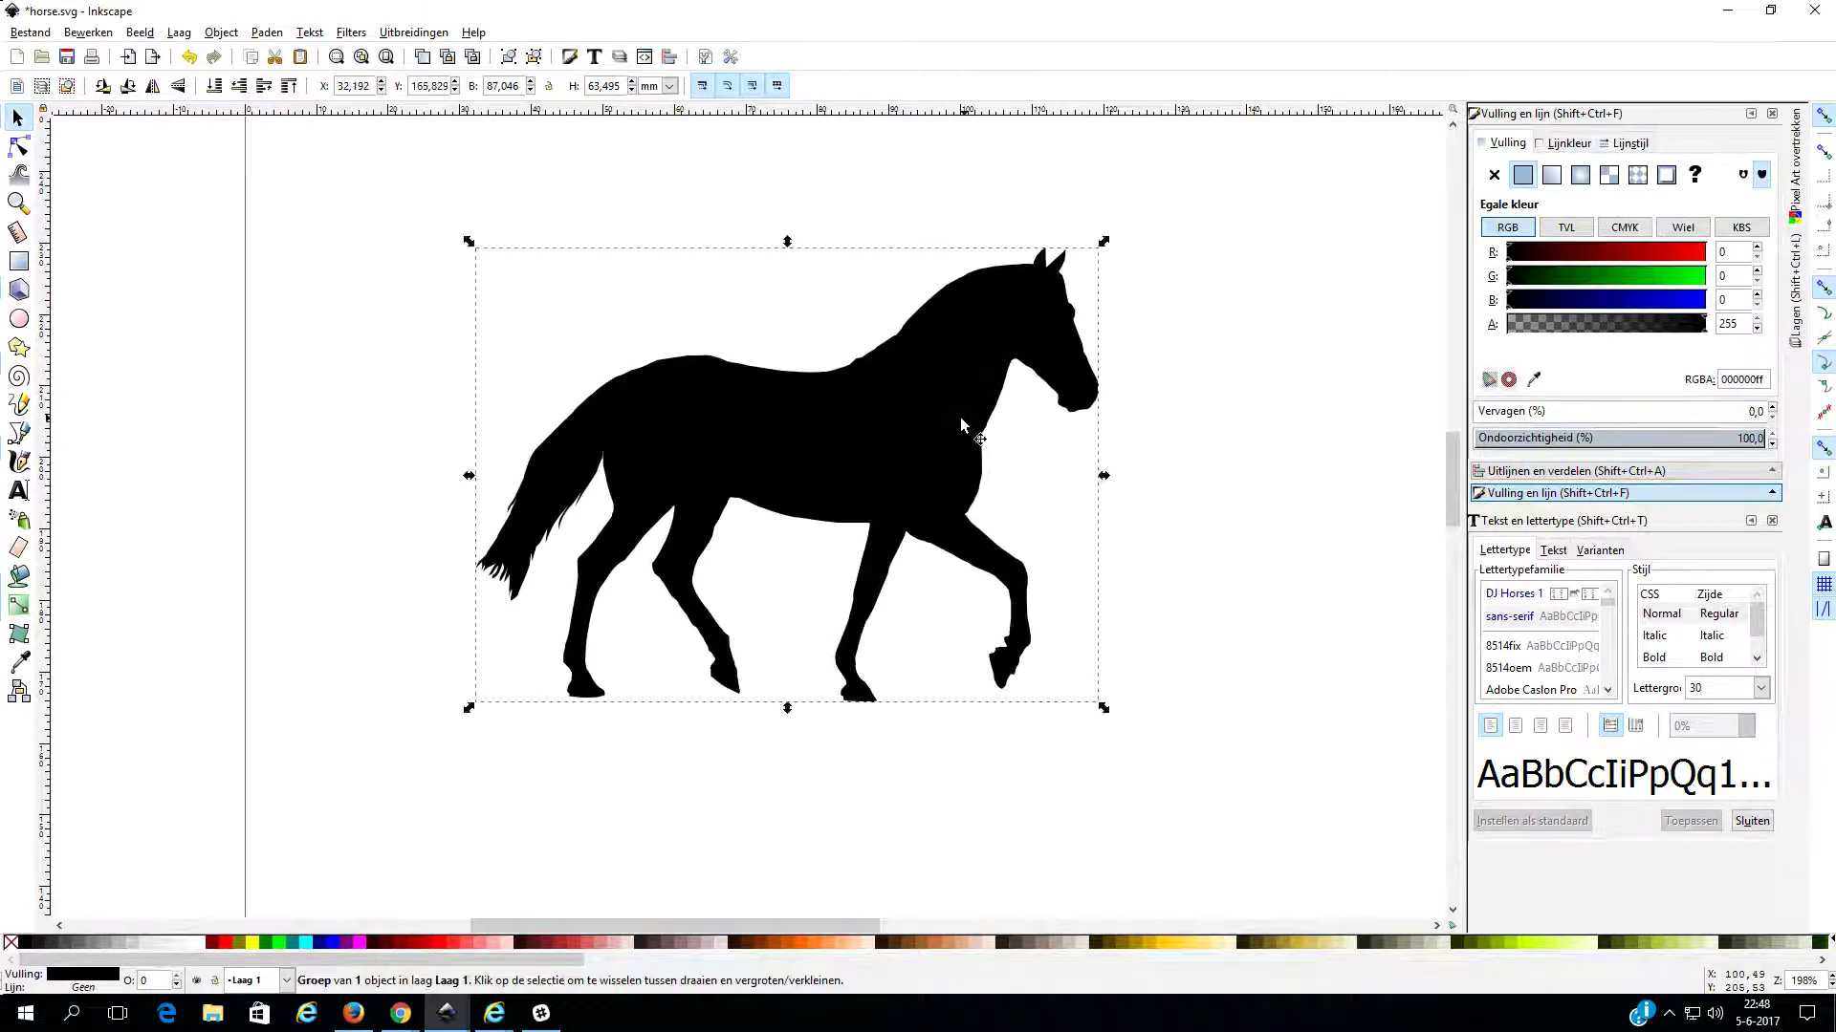
Apply a first Dynamic Offset to the horse and reselect its path.
click(268, 32)
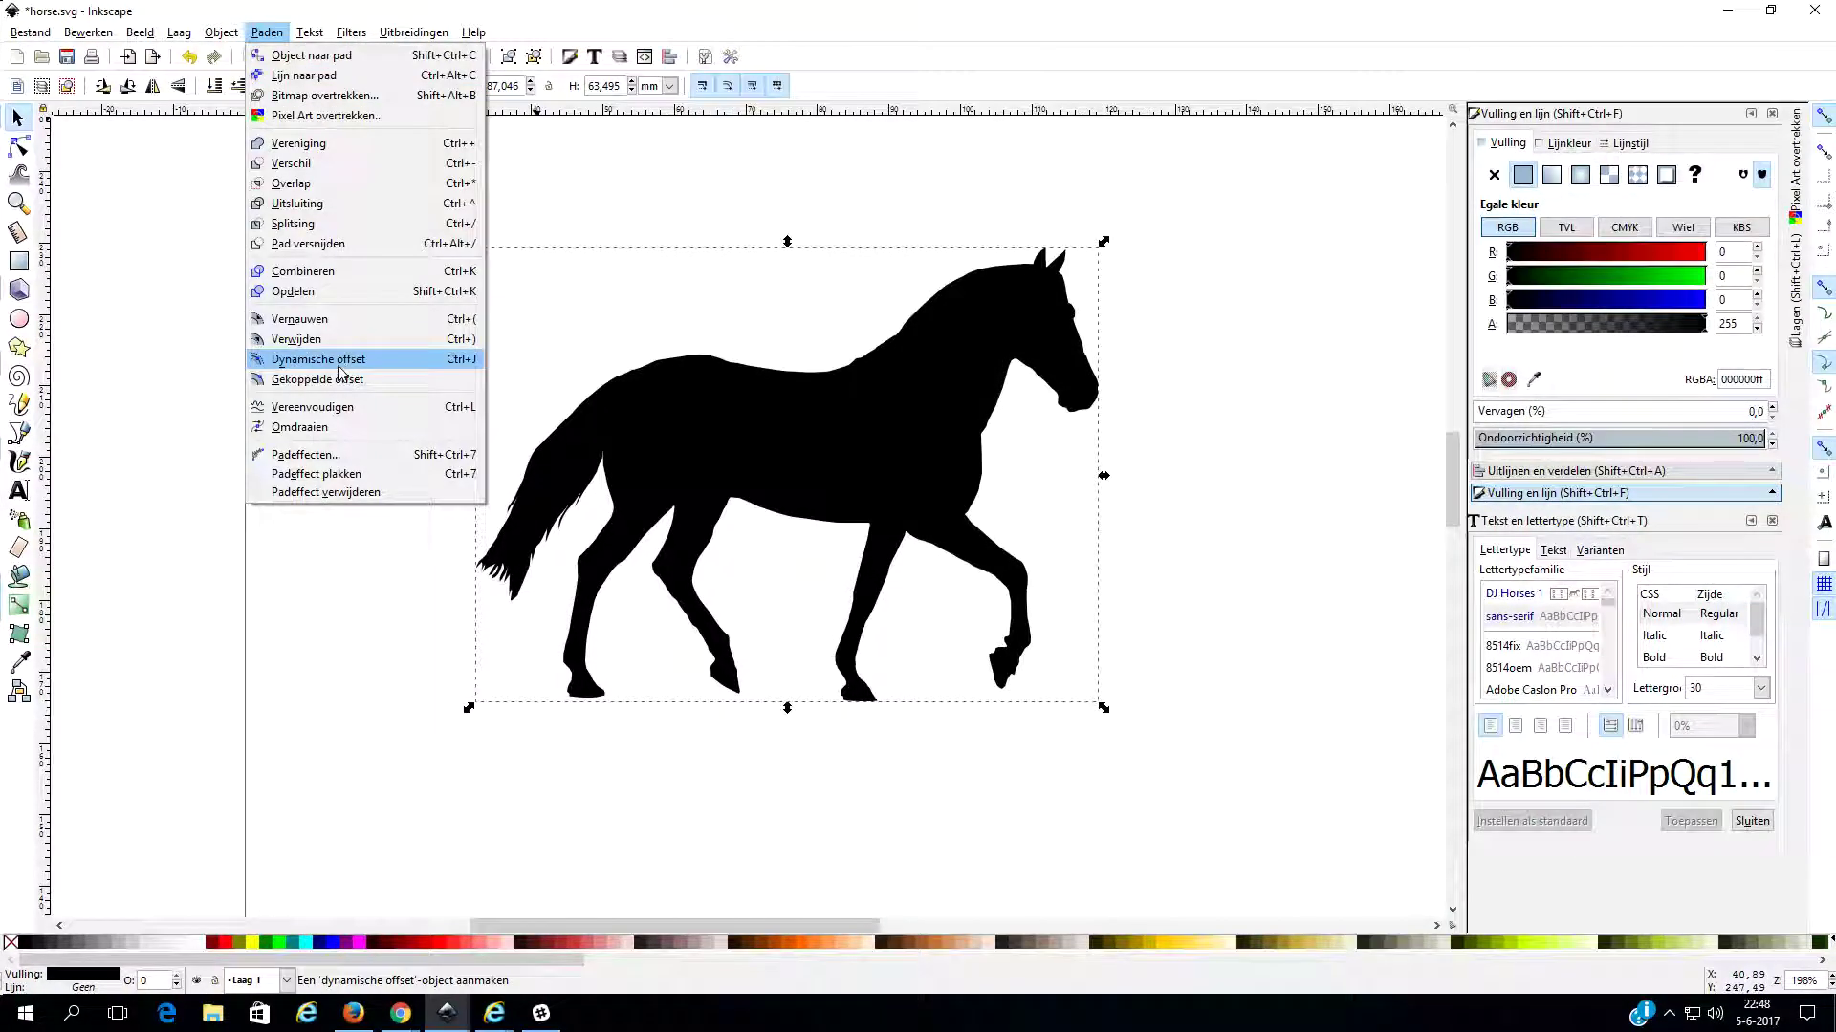
click(336, 368)
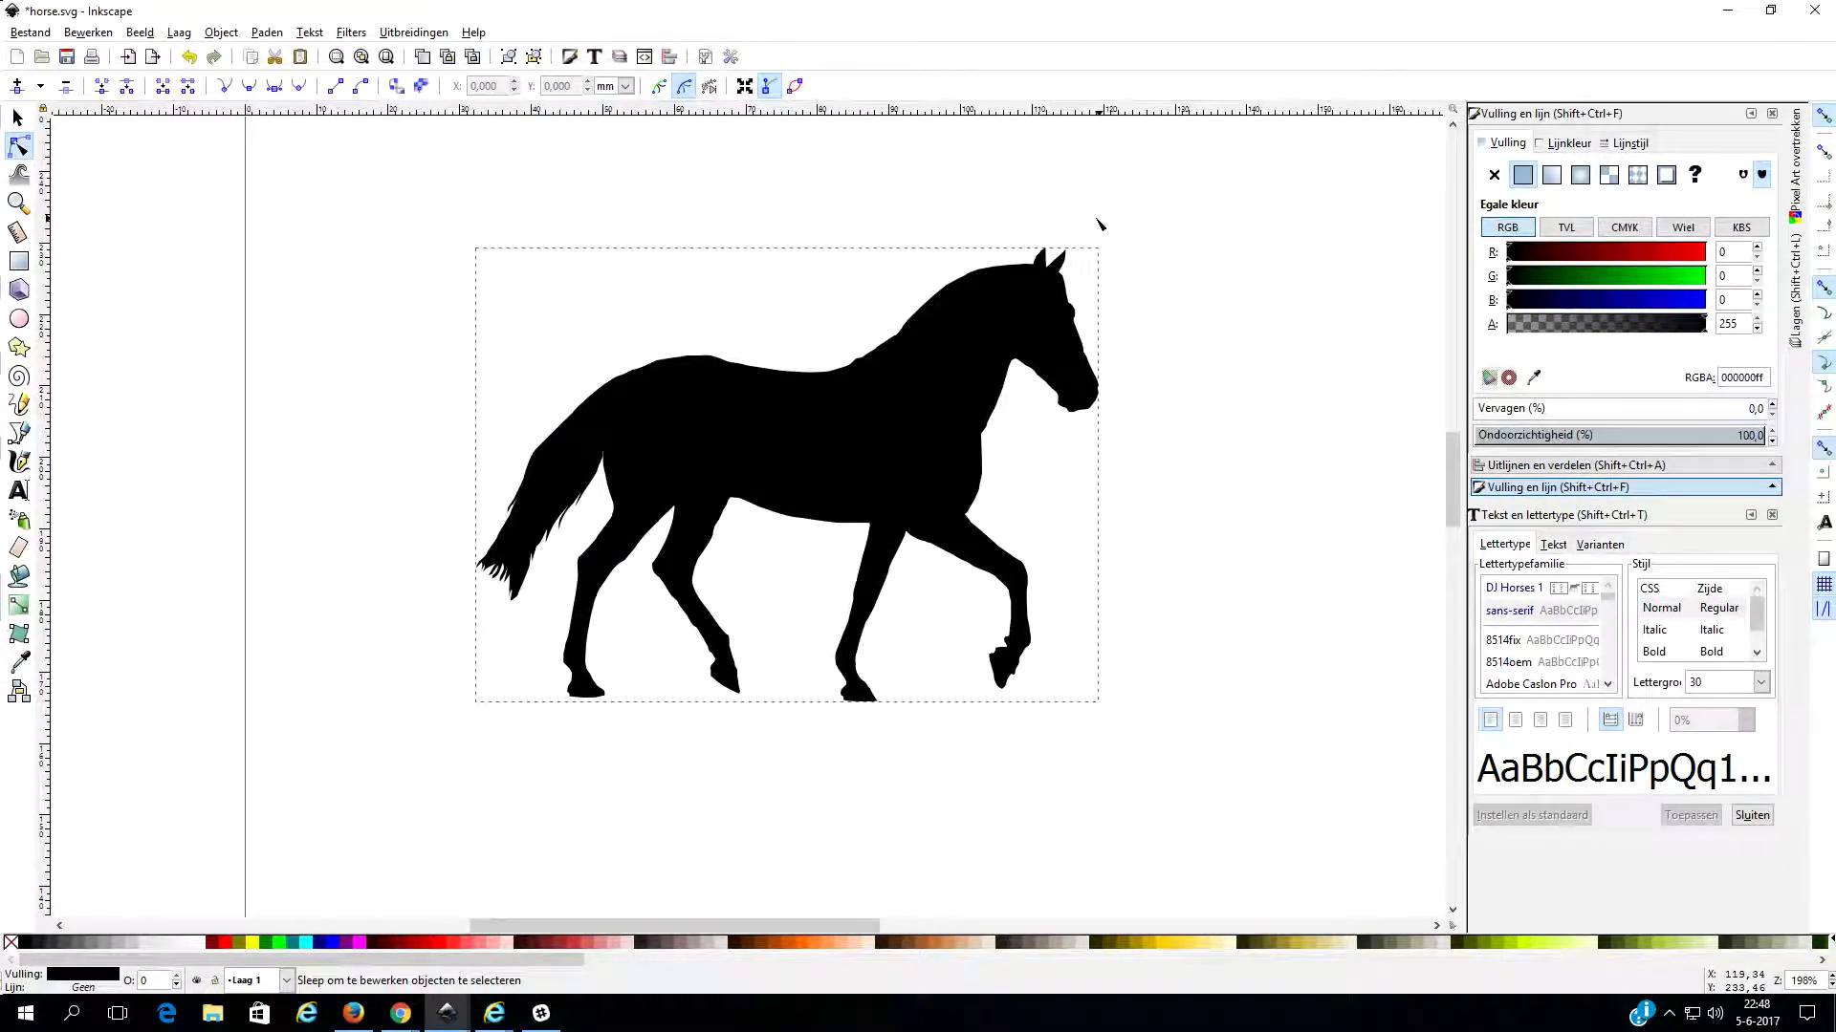
key(Escape)
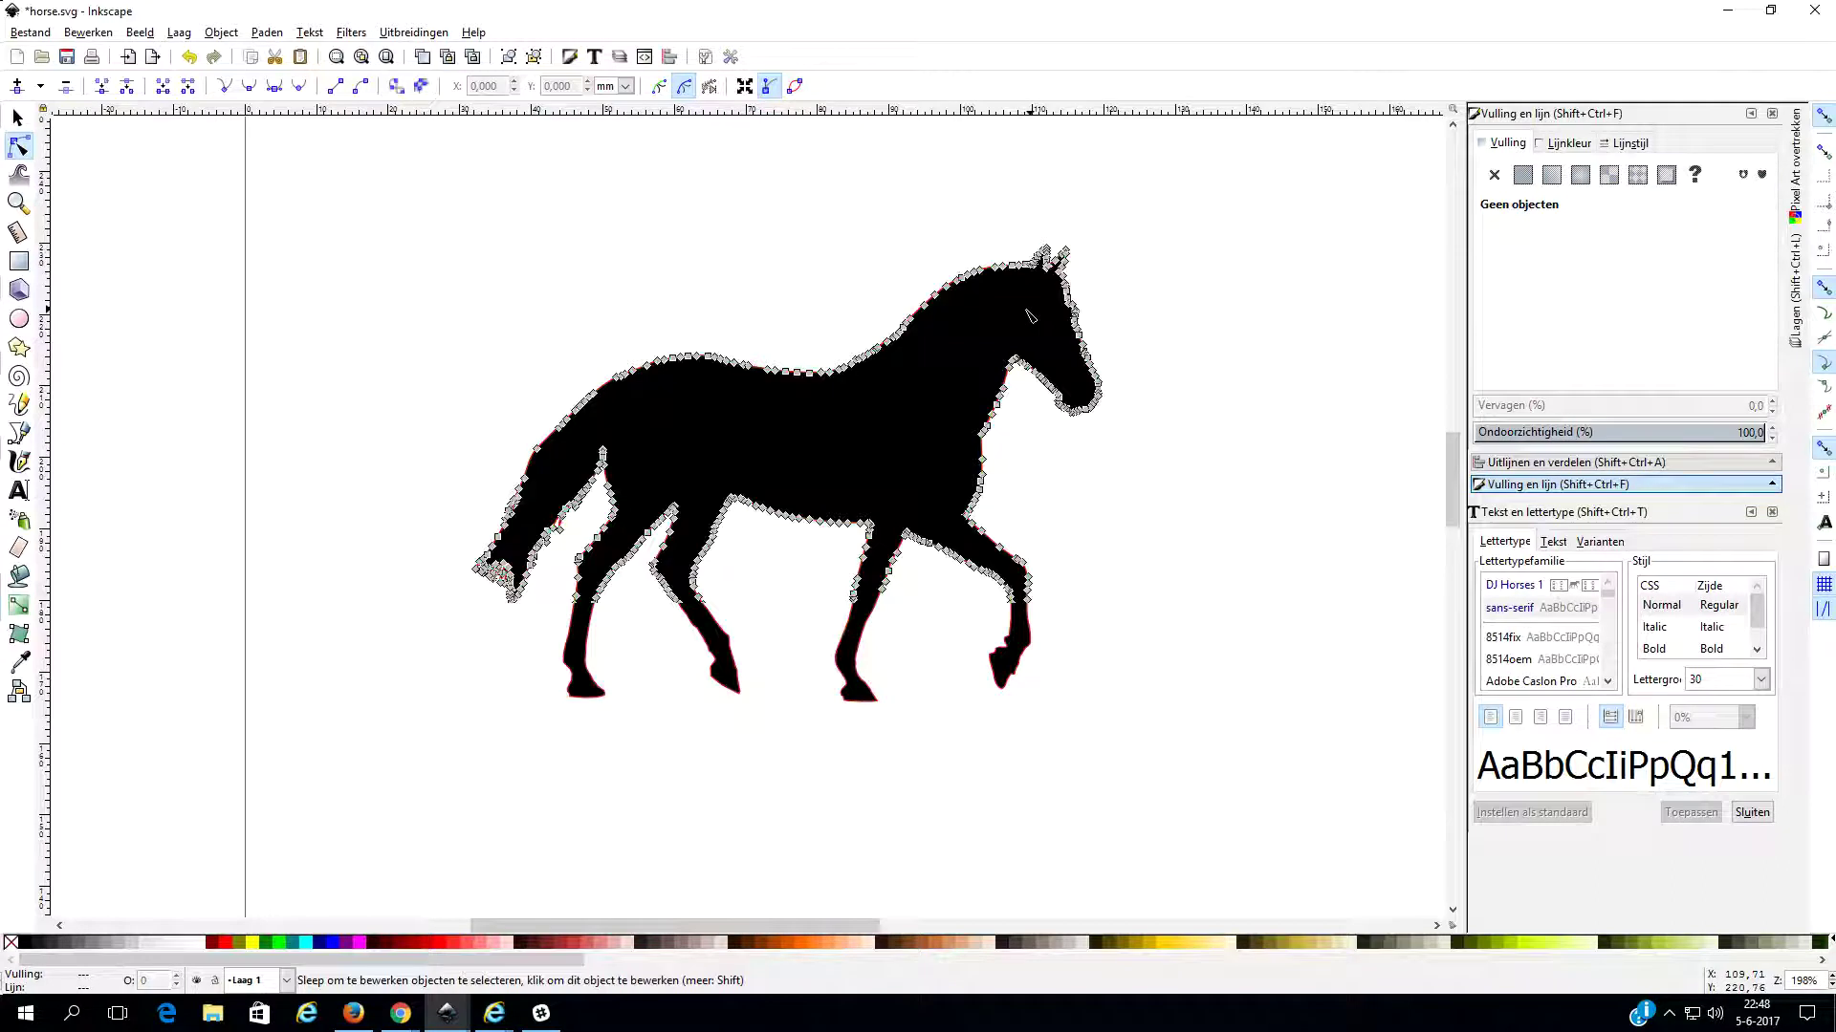
click(1029, 315)
click(763, 256)
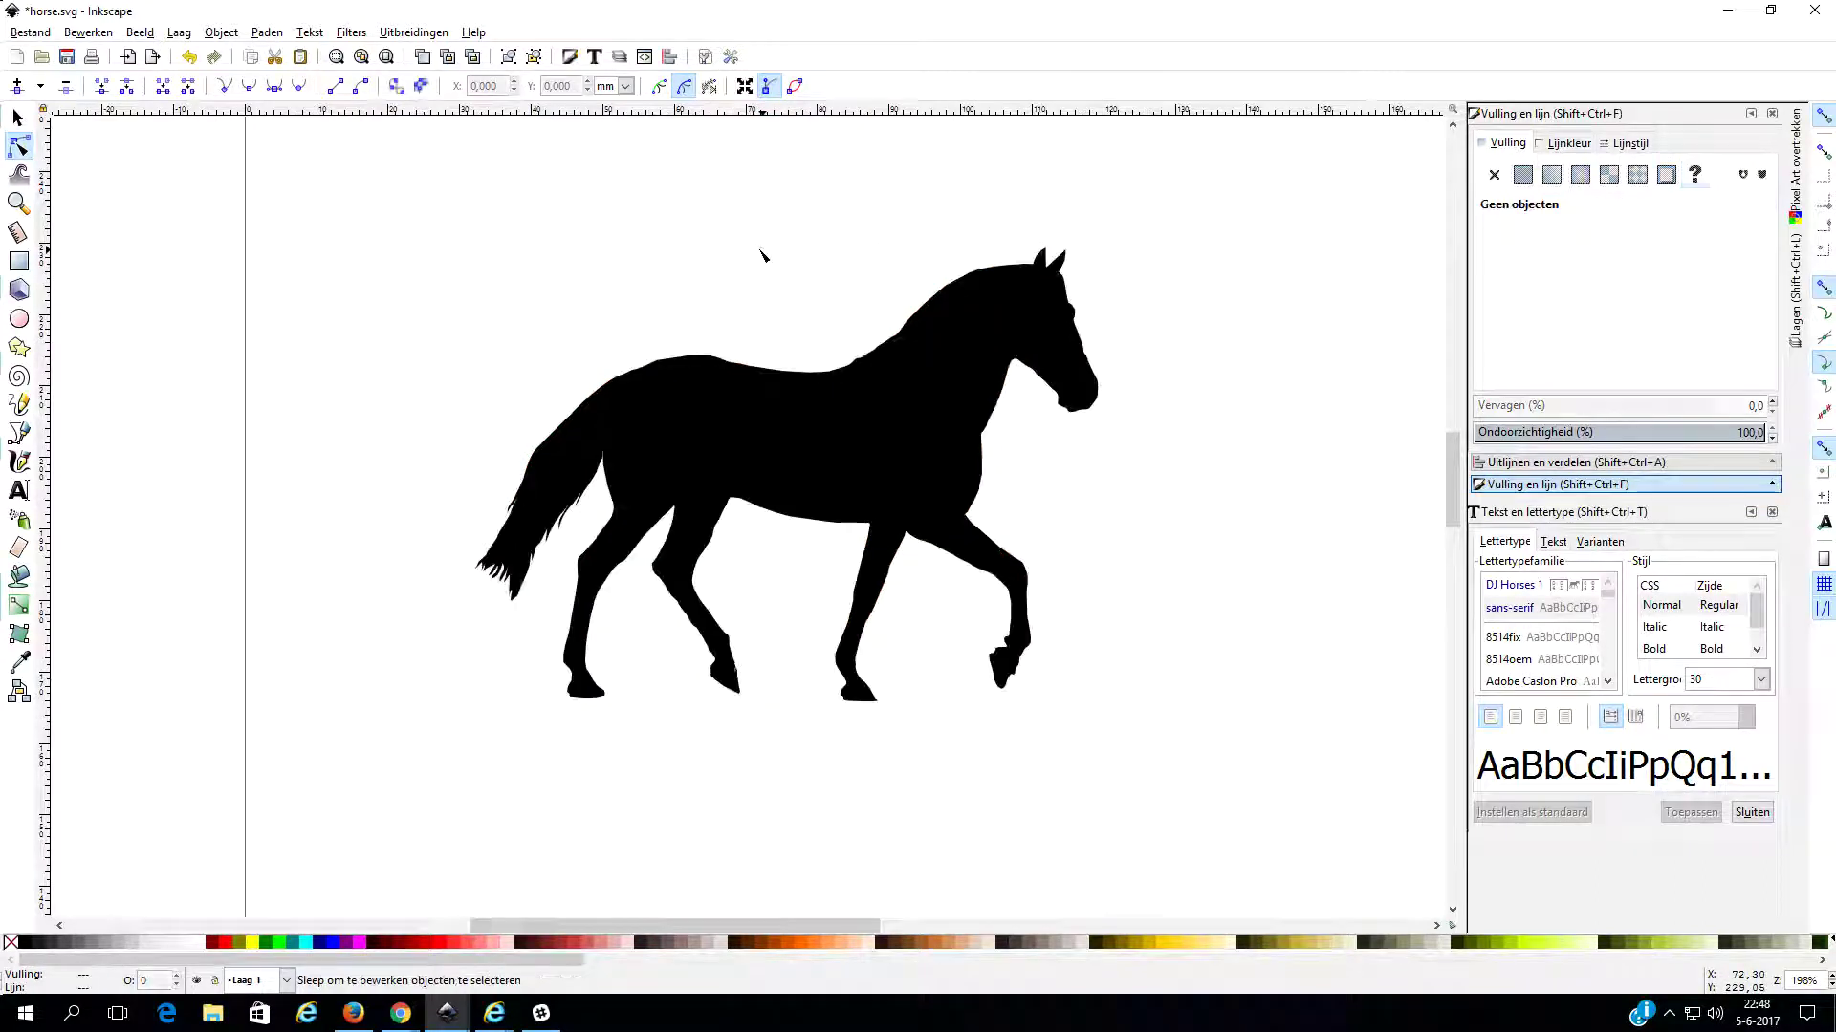
click(814, 406)
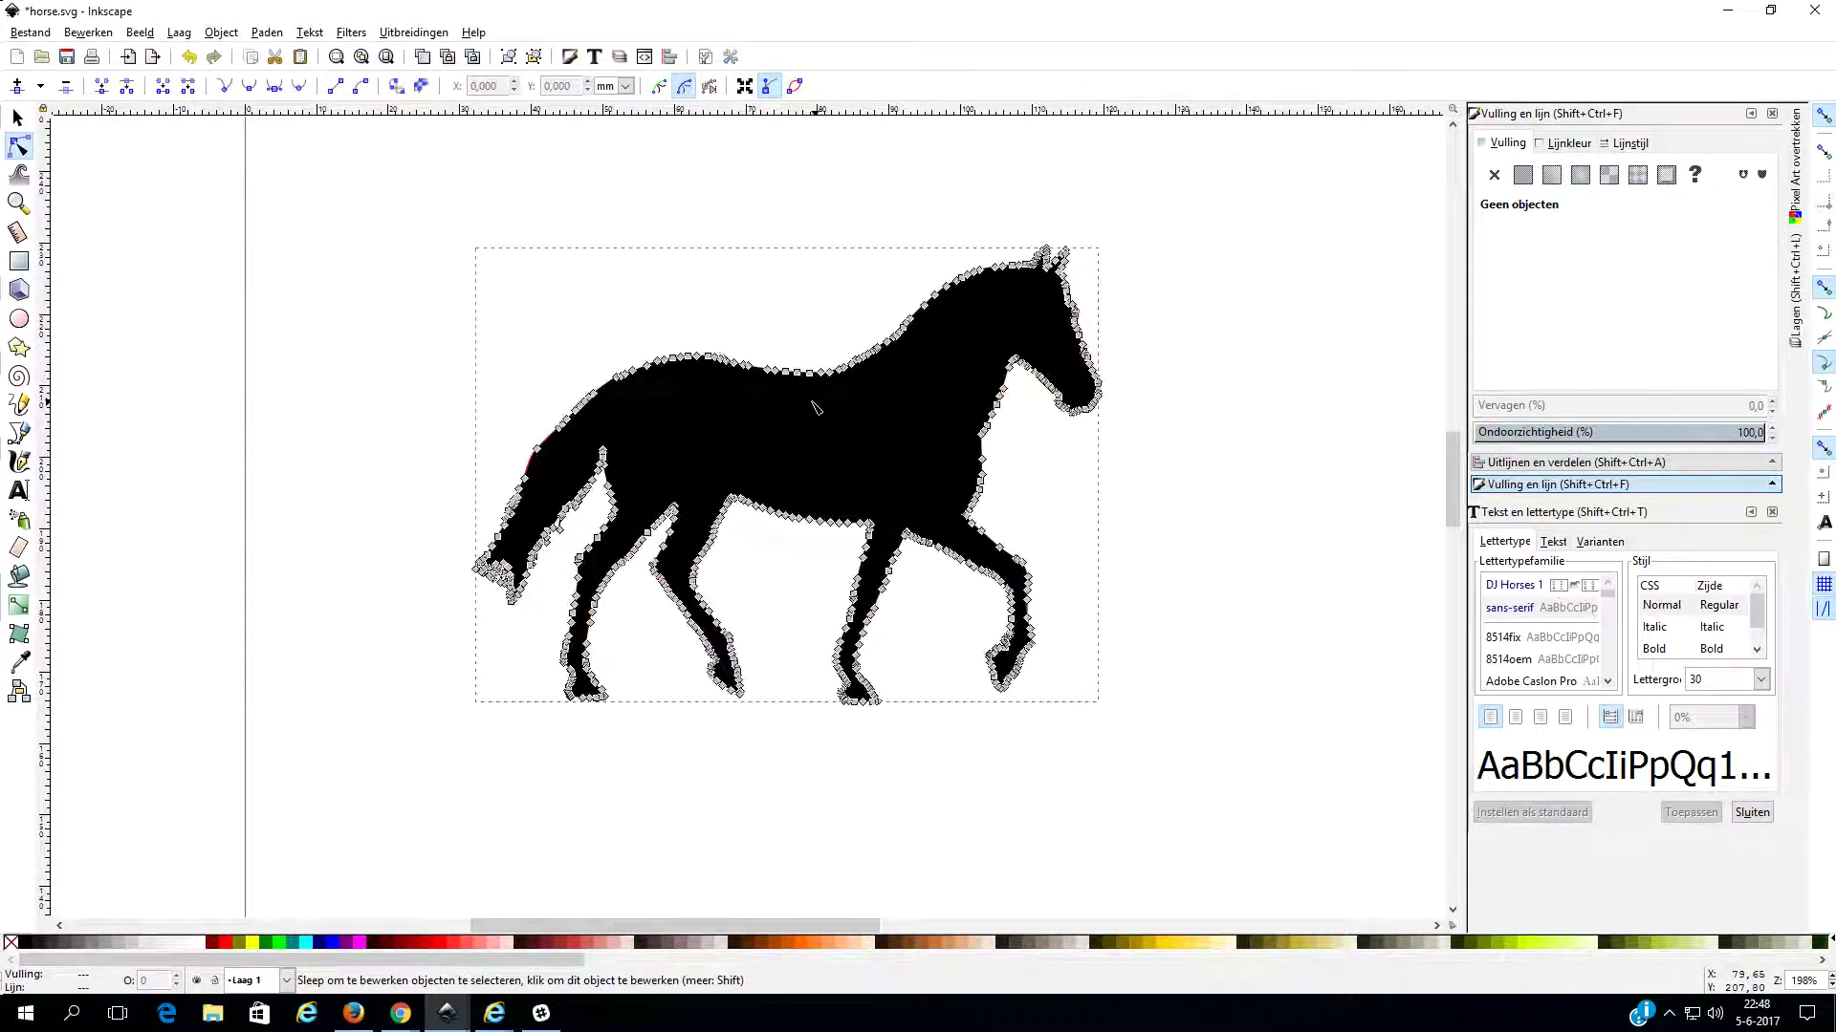
Reapply Dynamic Offset and drag its handle outward to inflate the horse into a rounded shape.
click(256, 36)
click(332, 361)
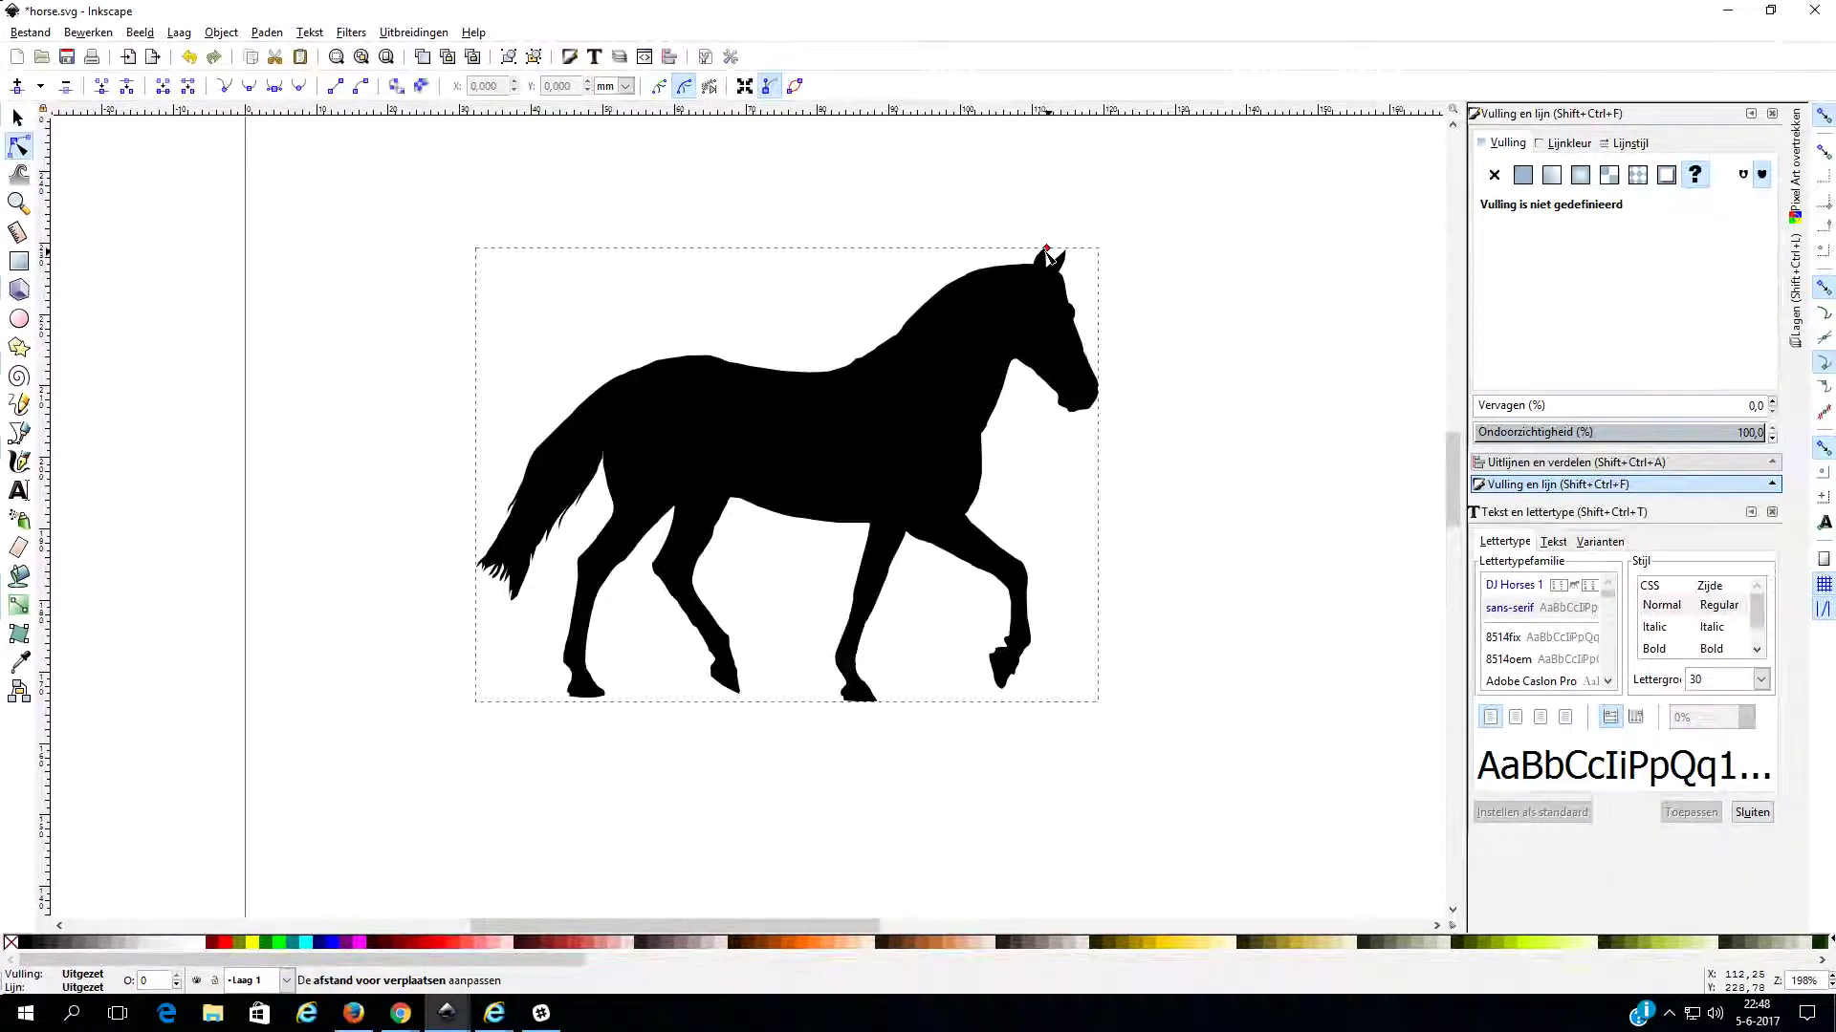
drag(1046, 251, 1051, 232)
click(1148, 207)
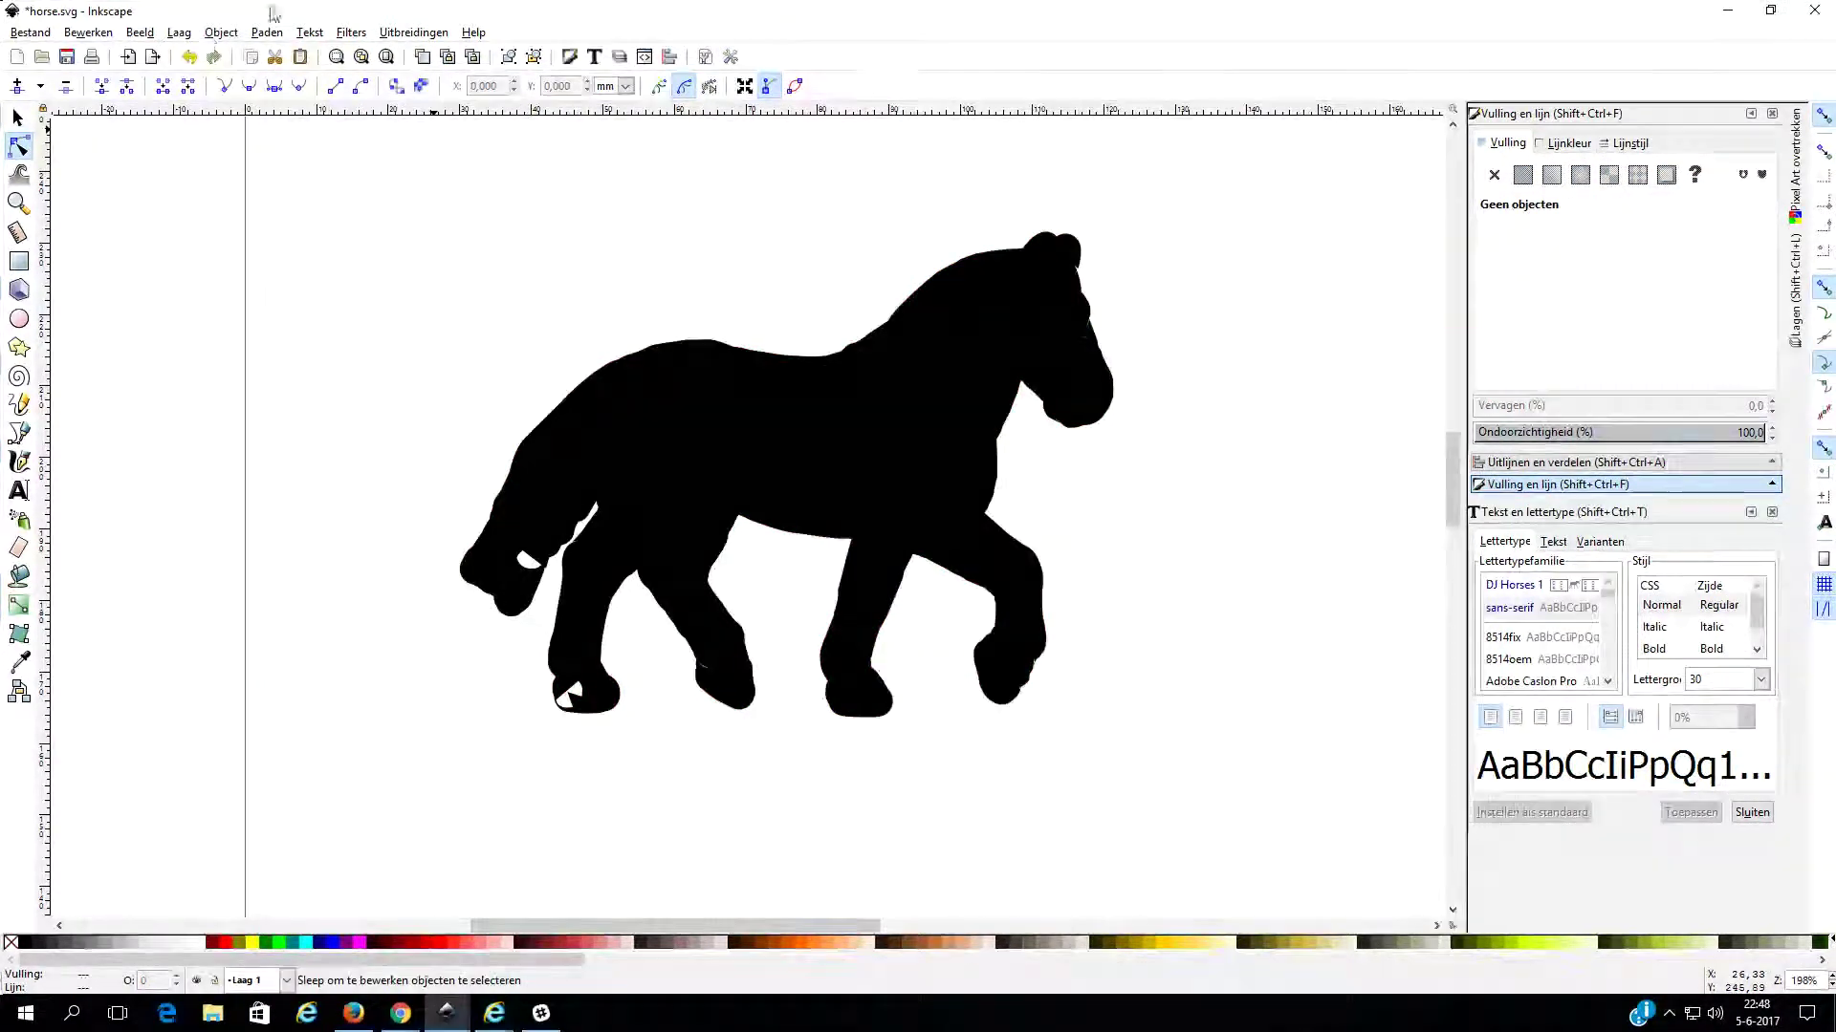
click(180, 32)
mouse_move(221, 32)
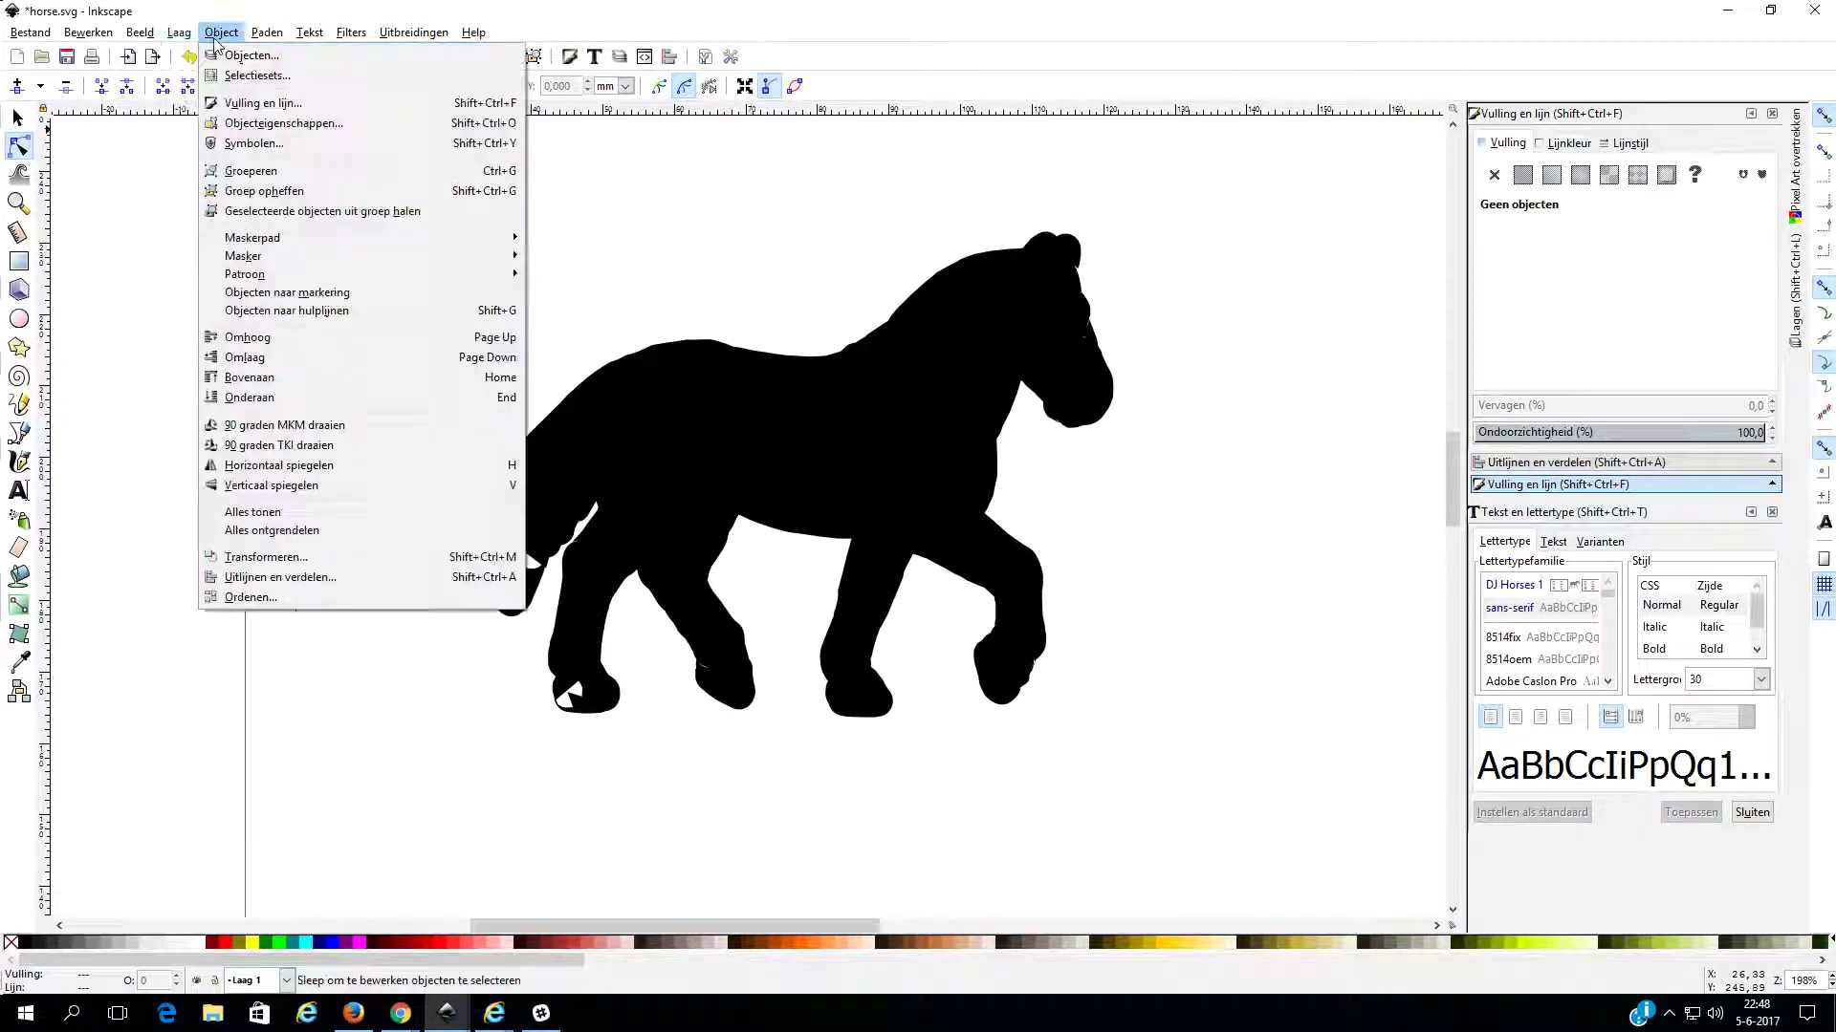
Switch the canvas to outline display and undo the offset.
click(180, 33)
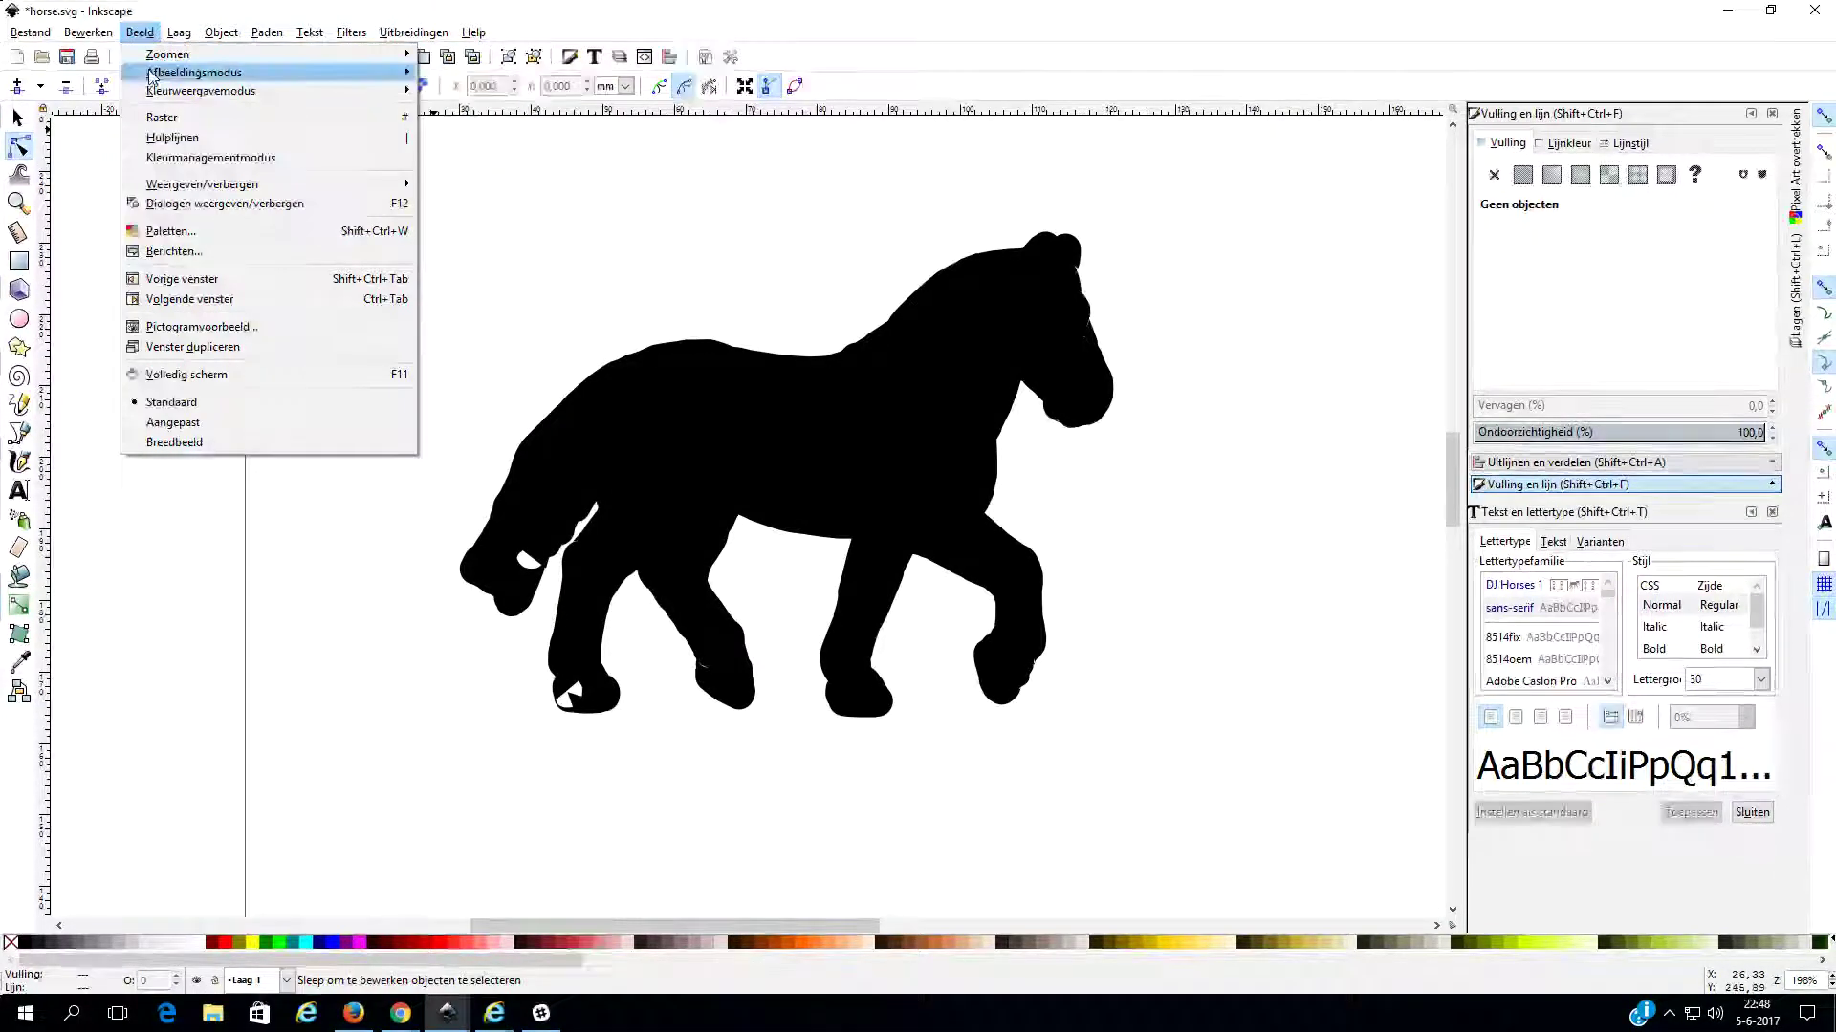
mouse_move(194, 72)
click(463, 132)
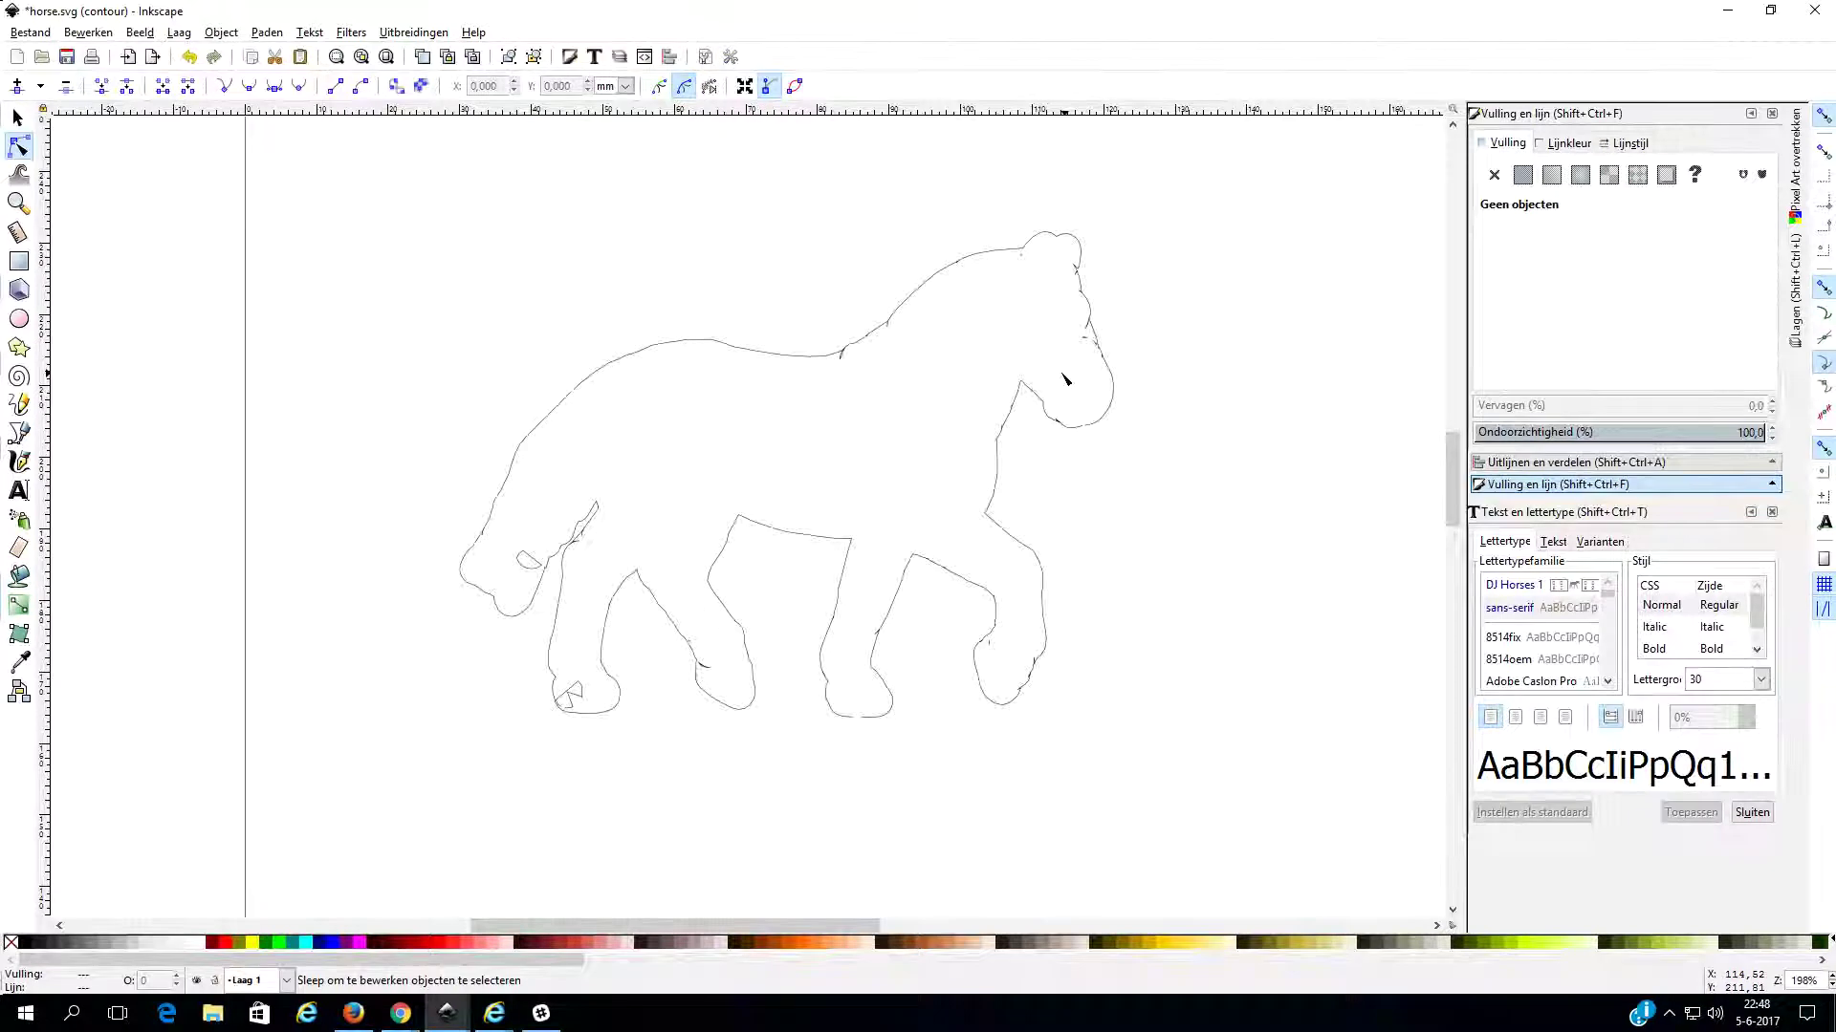
key(ctrl+z)
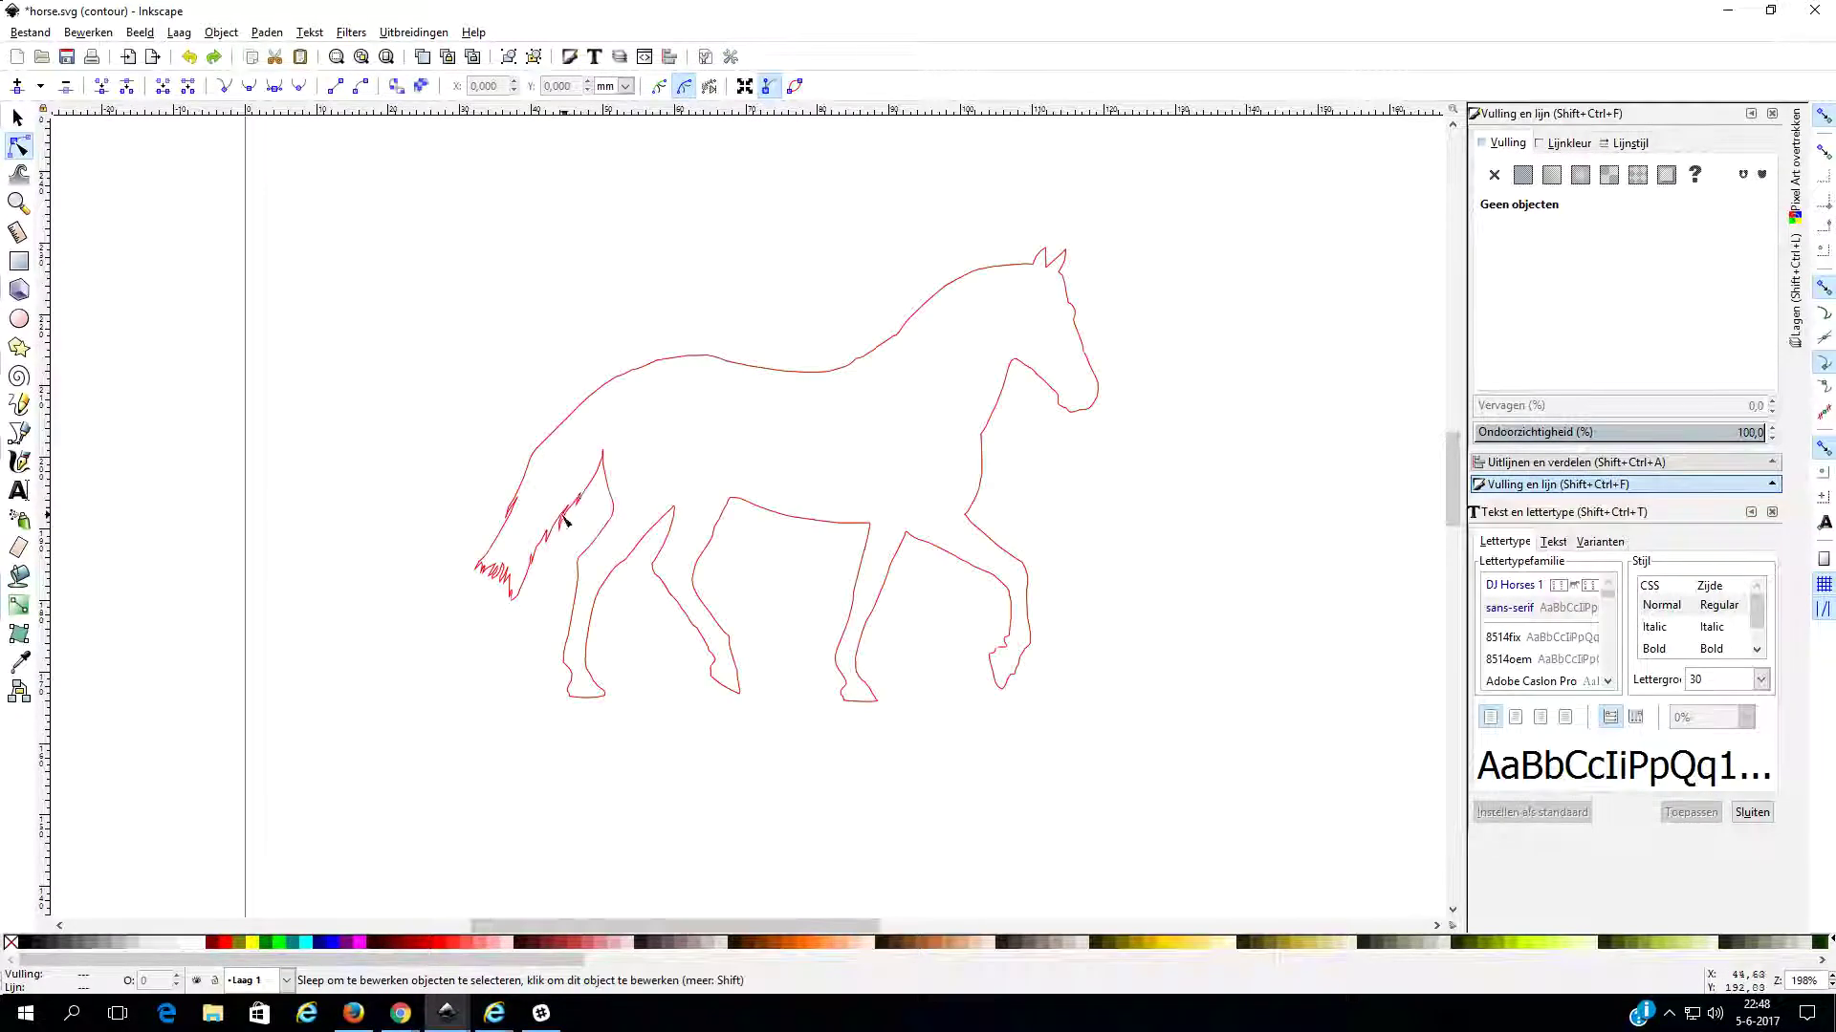
Drag the horse's offset handle so the contour hugs the silhouette tightly, including the tail.
click(796, 381)
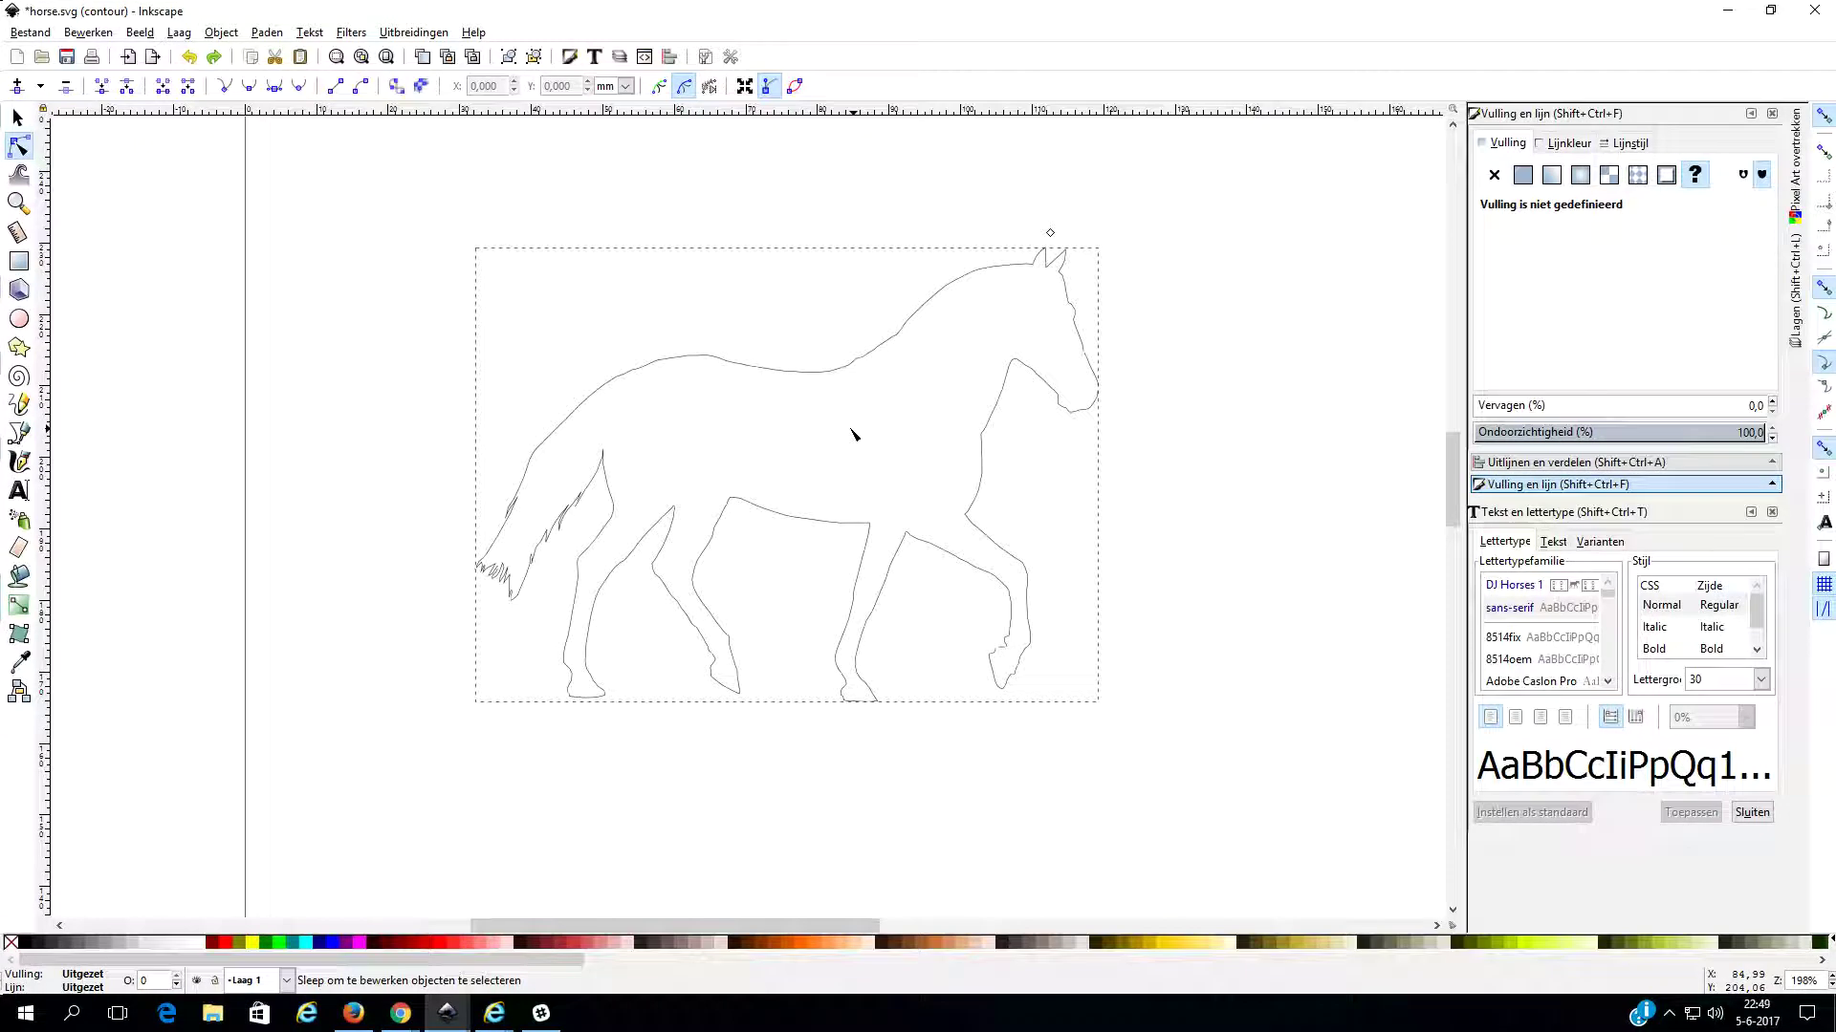
drag(1049, 232, 1044, 249)
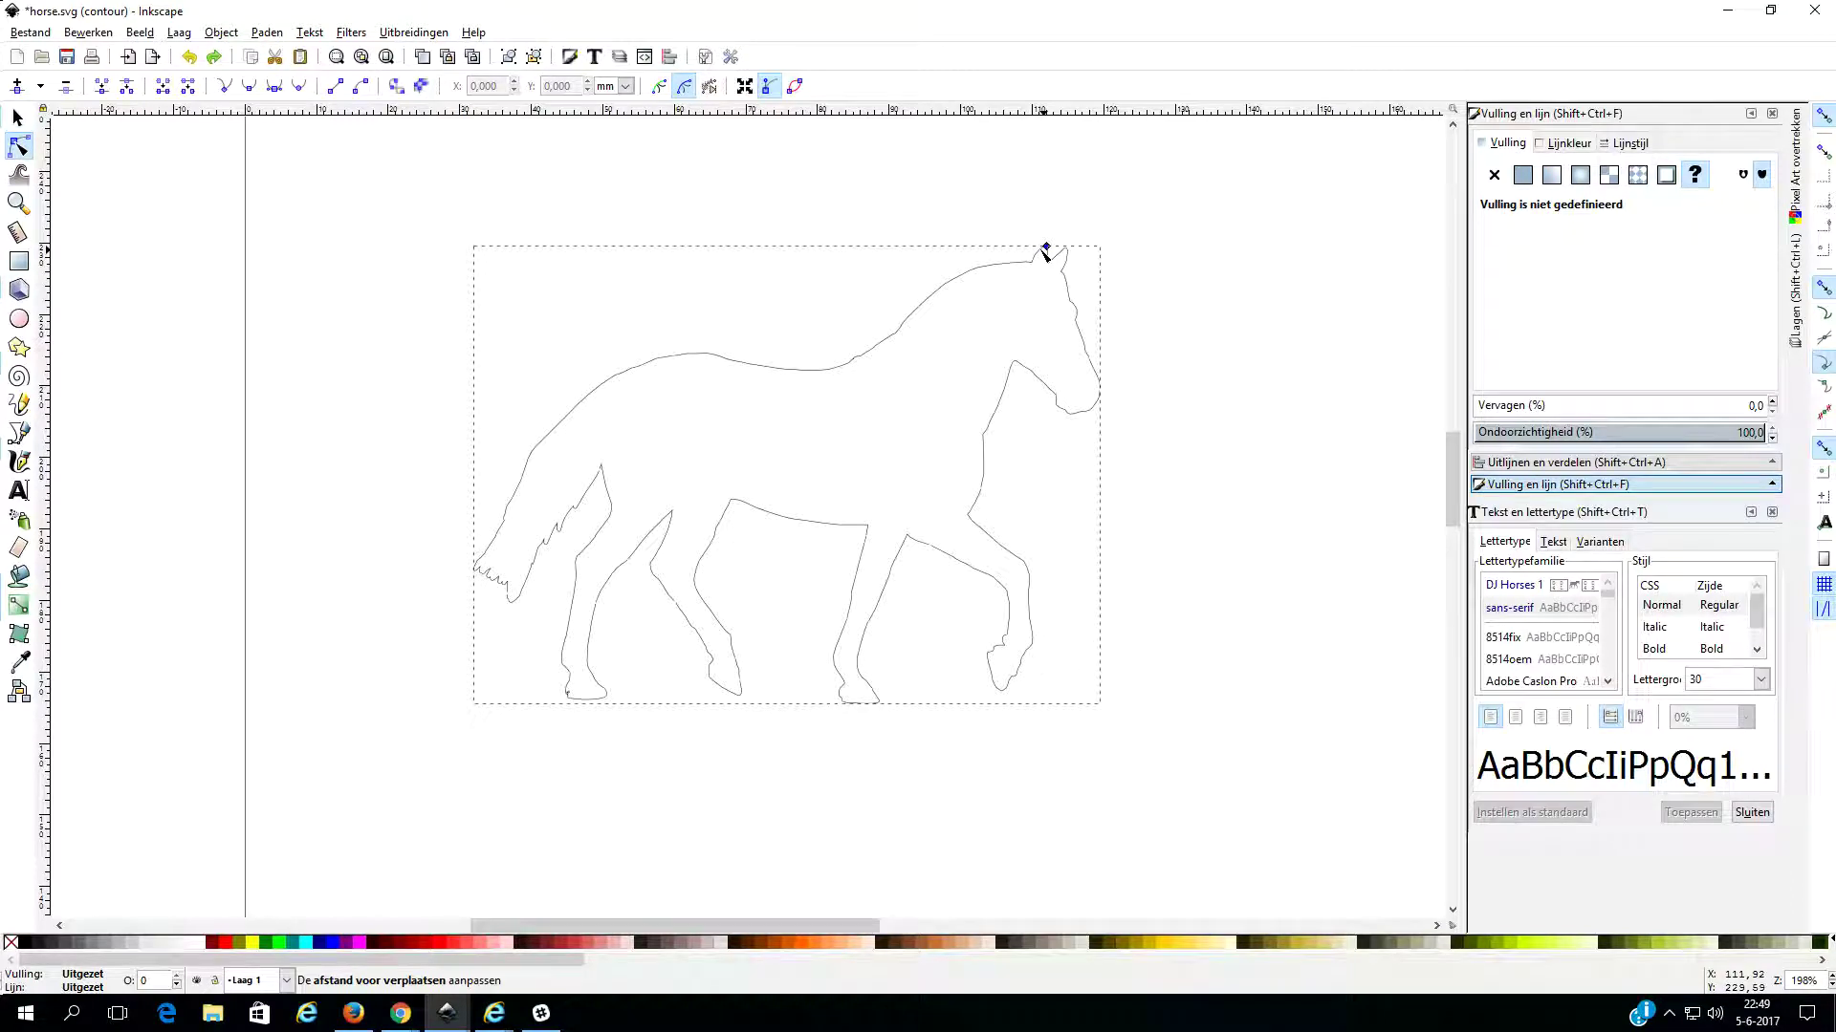
drag(1046, 253, 1046, 250)
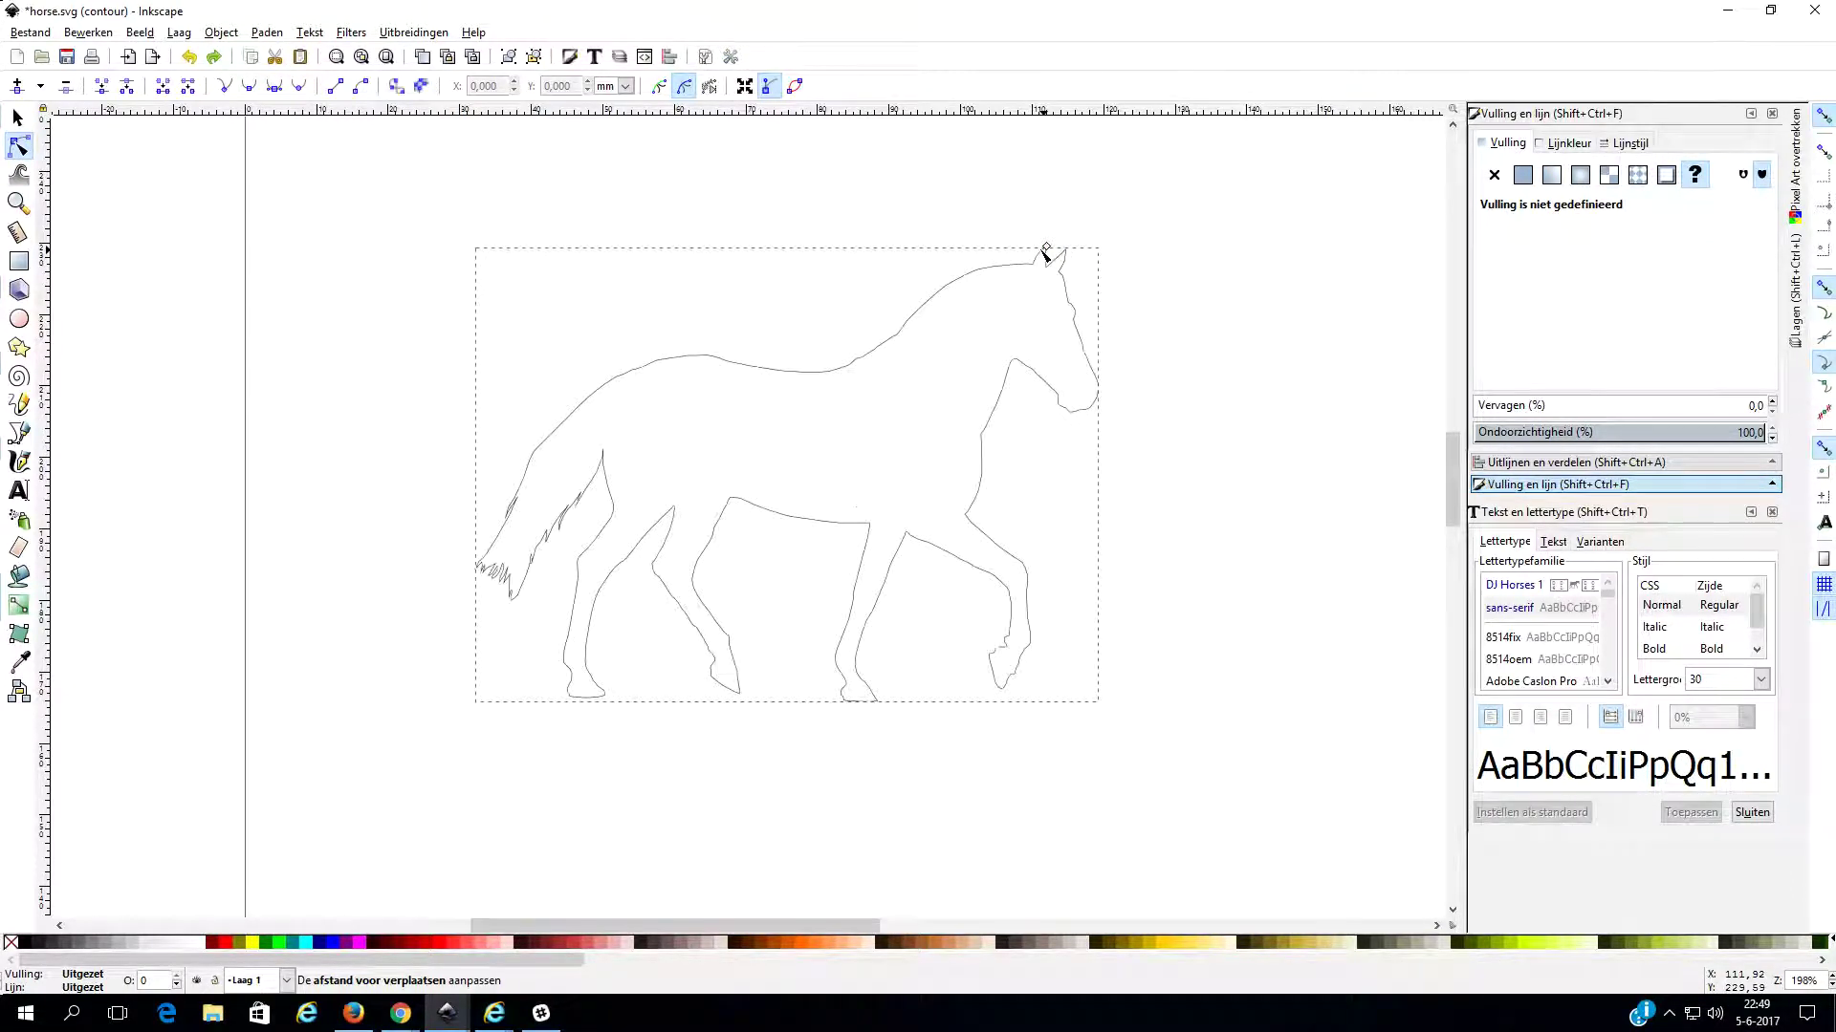
click(1097, 265)
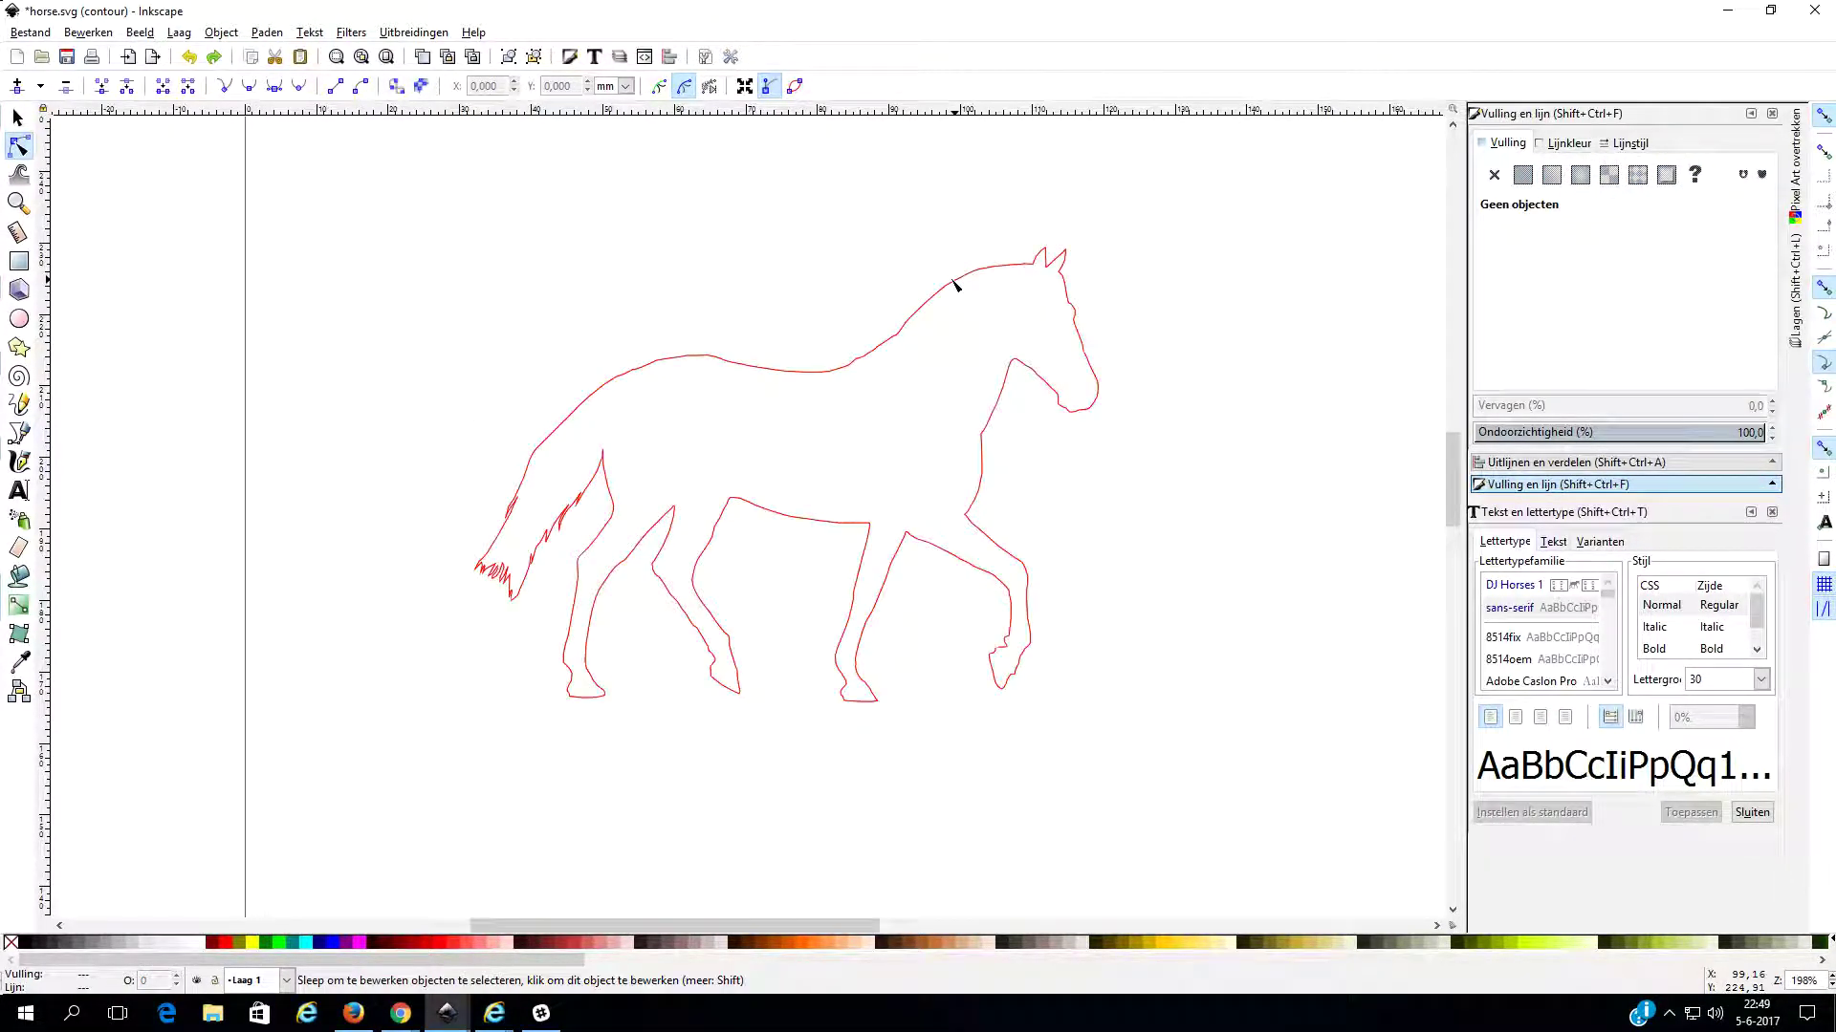
click(271, 29)
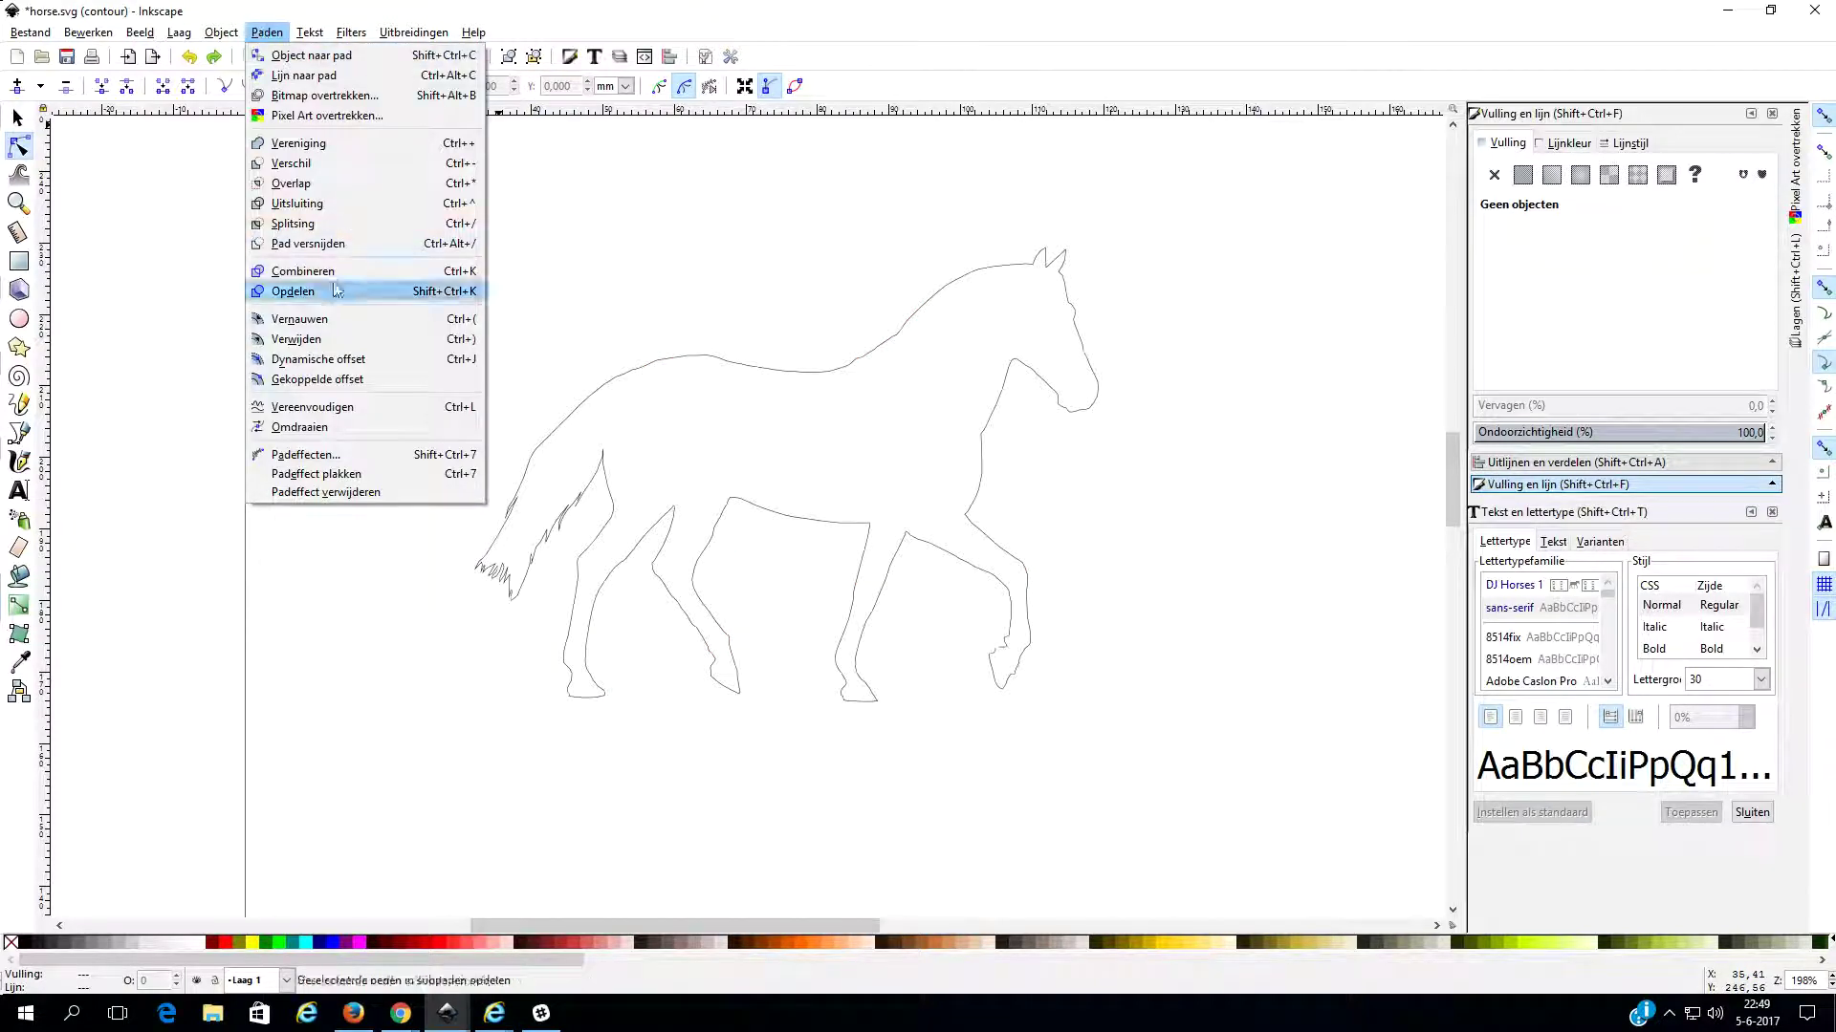
Create a linked offset of the horse and drag its handle outward.
click(13, 120)
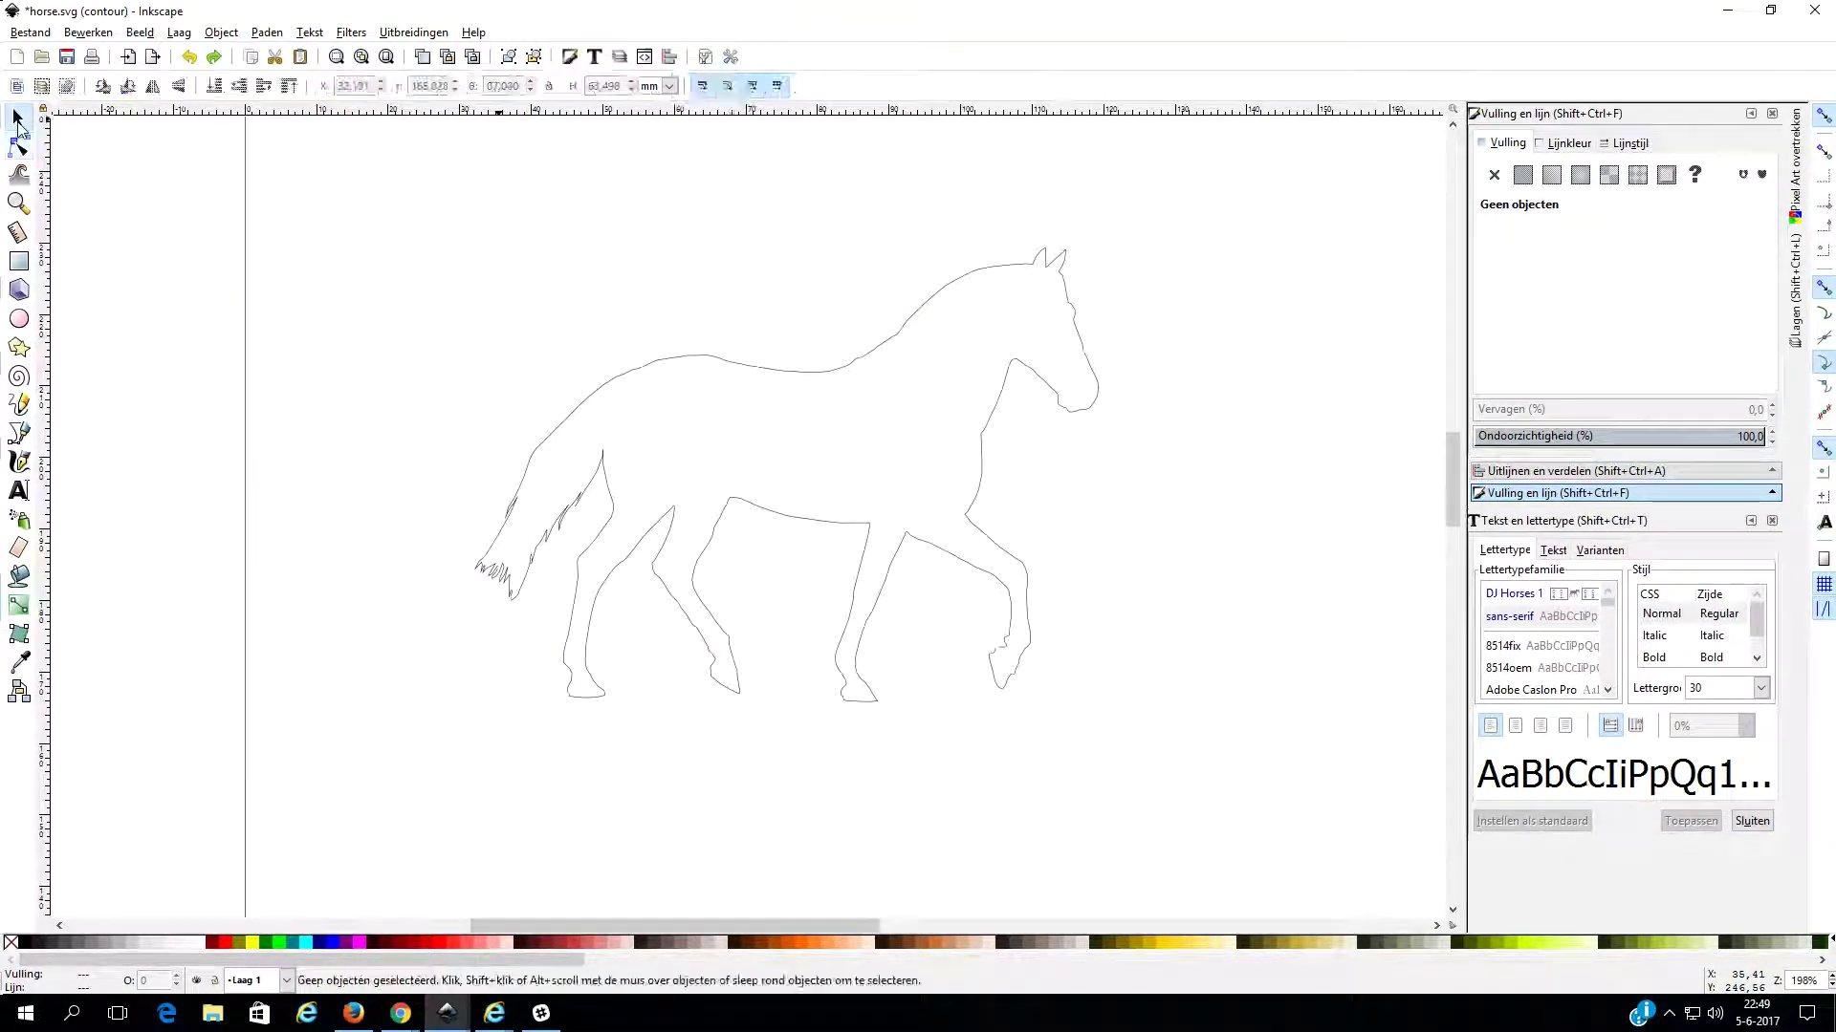
click(741, 367)
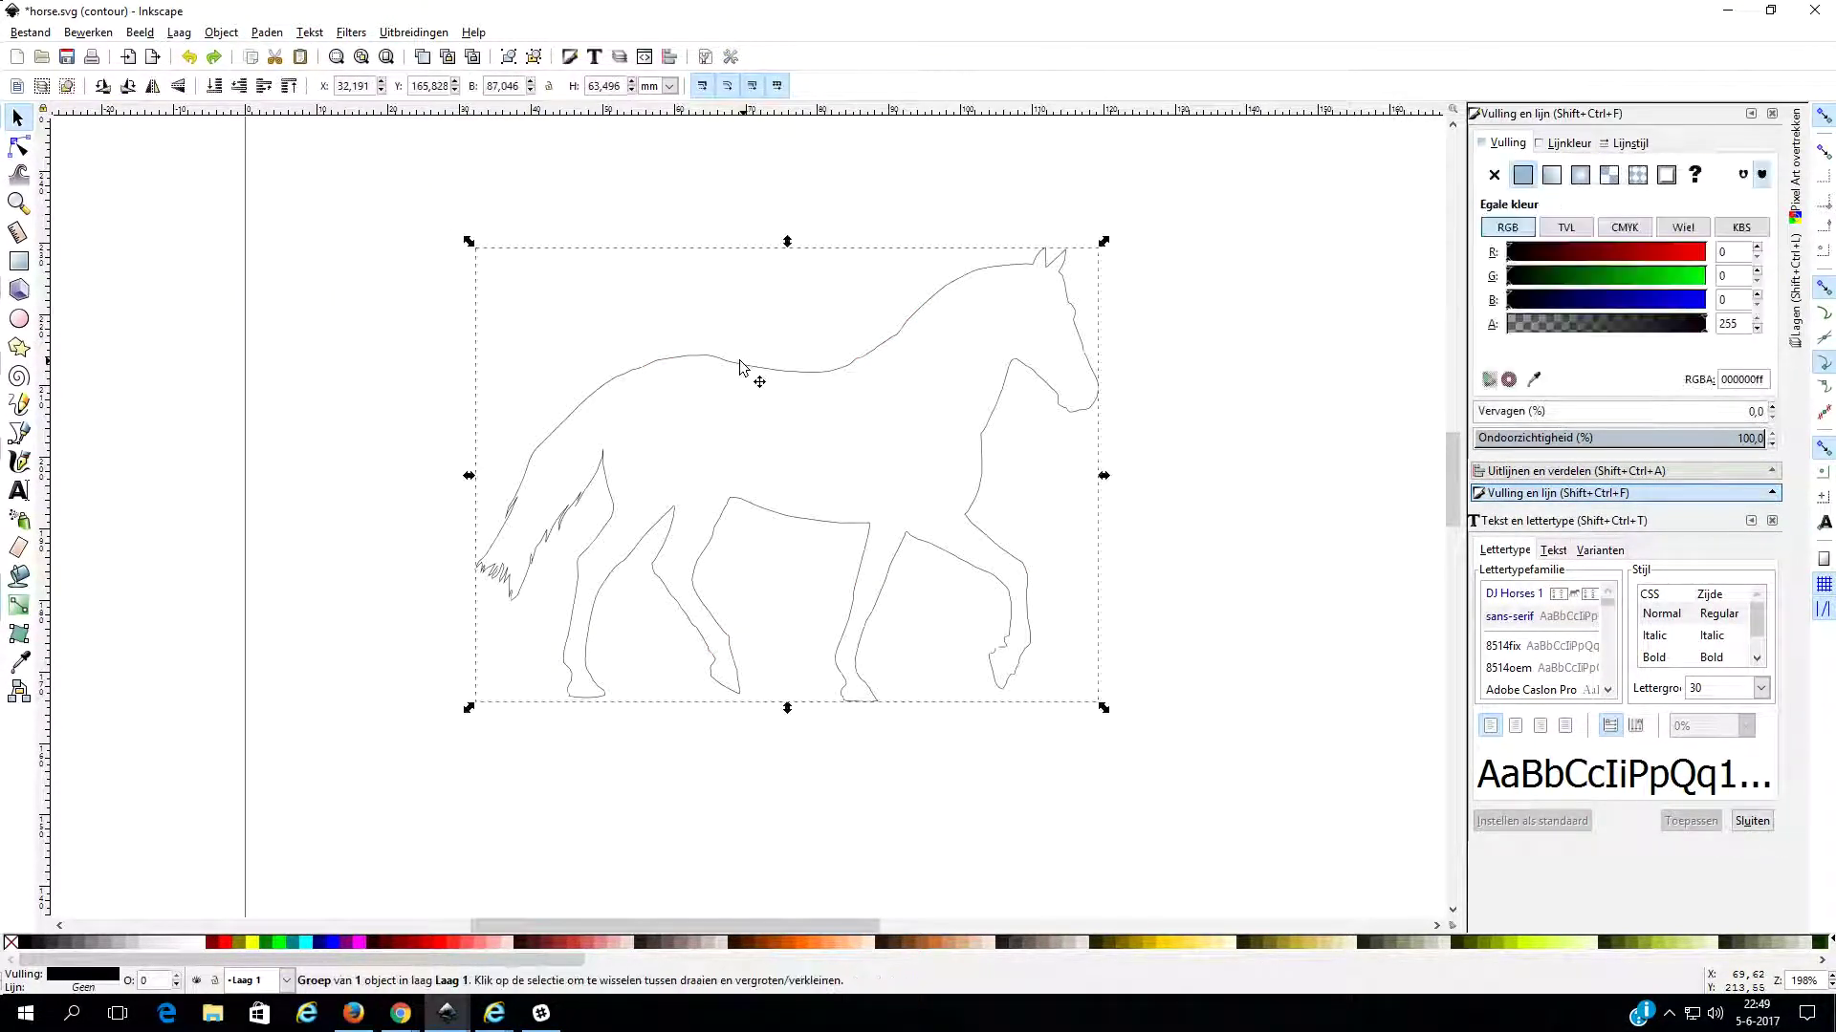
click(266, 32)
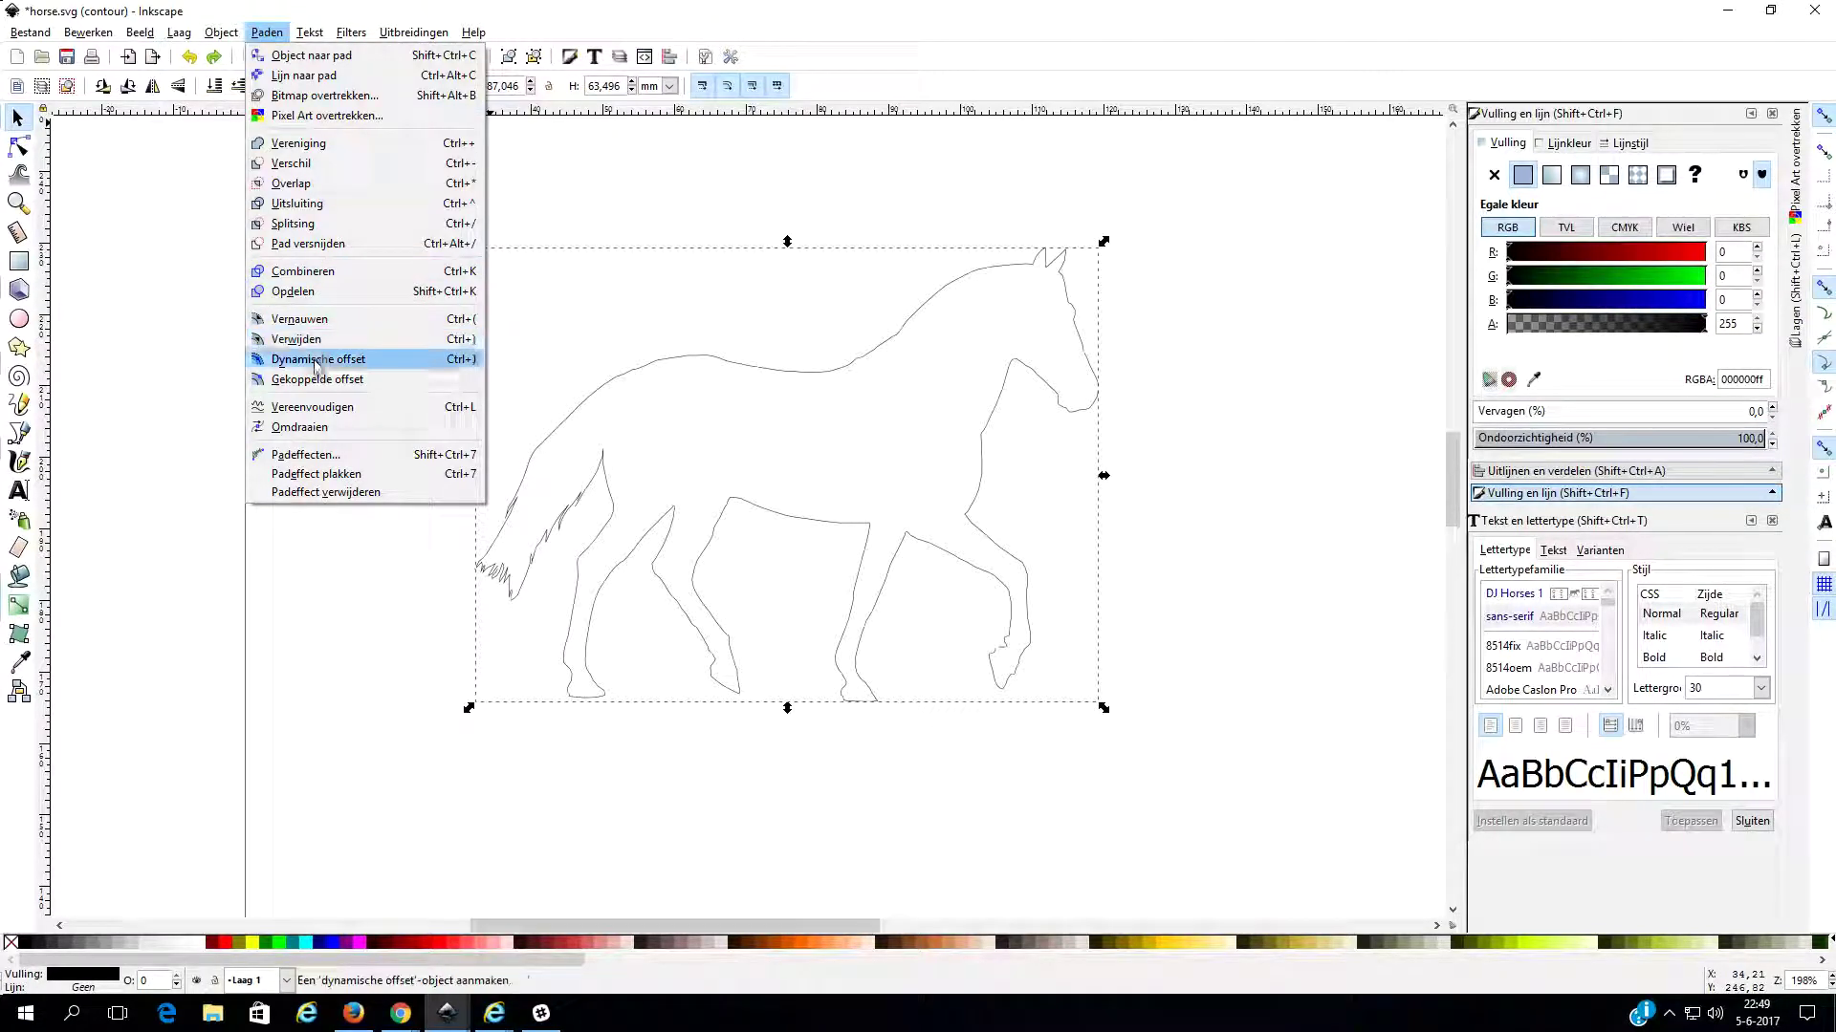
click(308, 381)
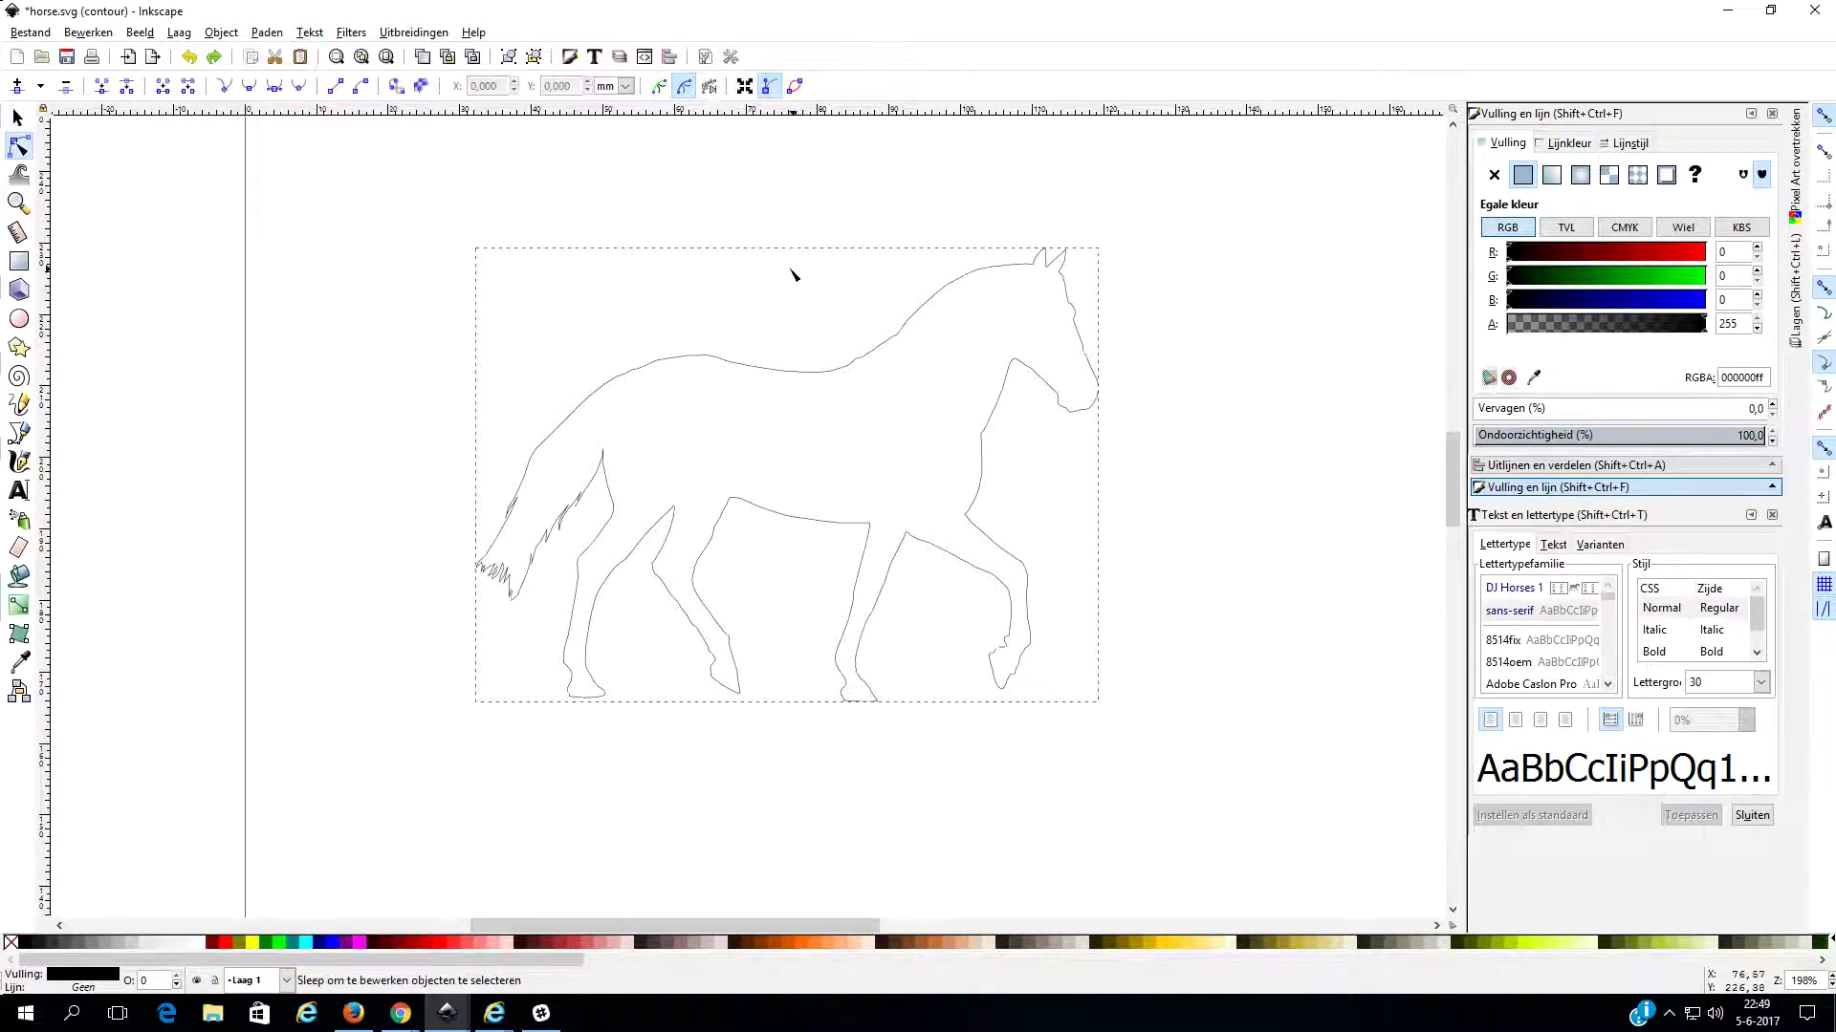
click(684, 285)
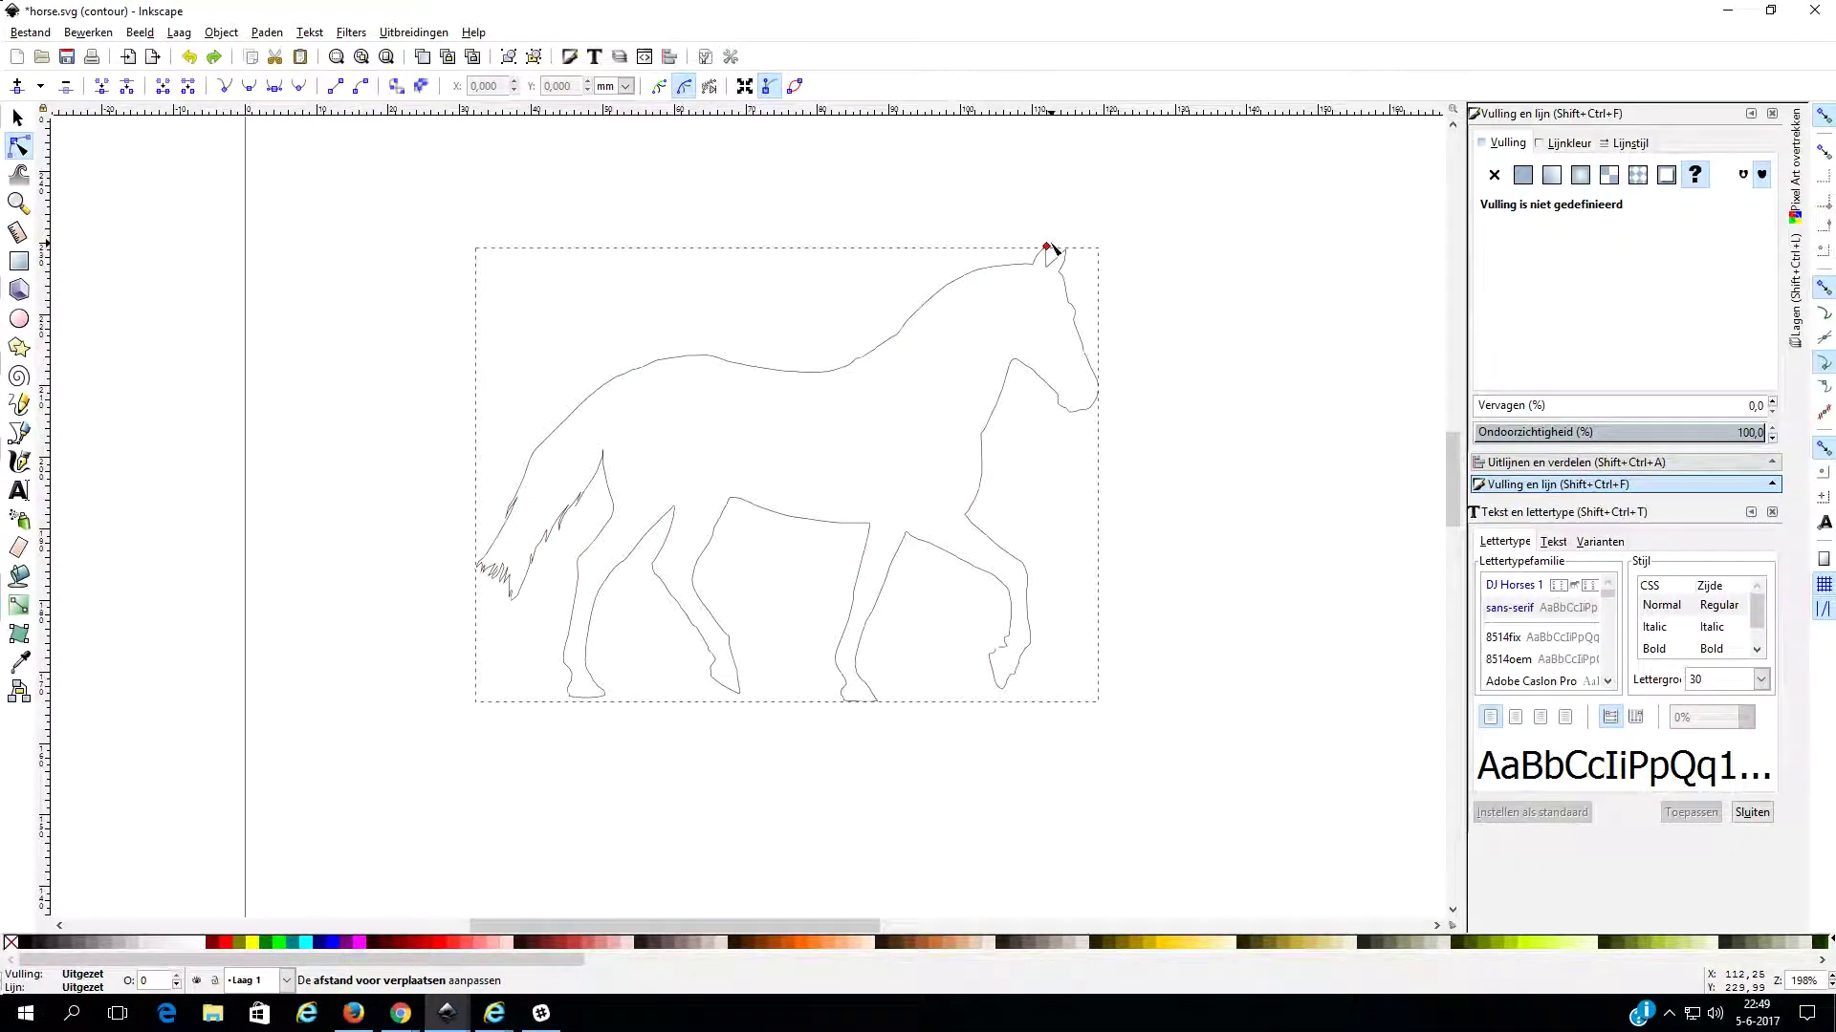
drag(1050, 246, 1052, 238)
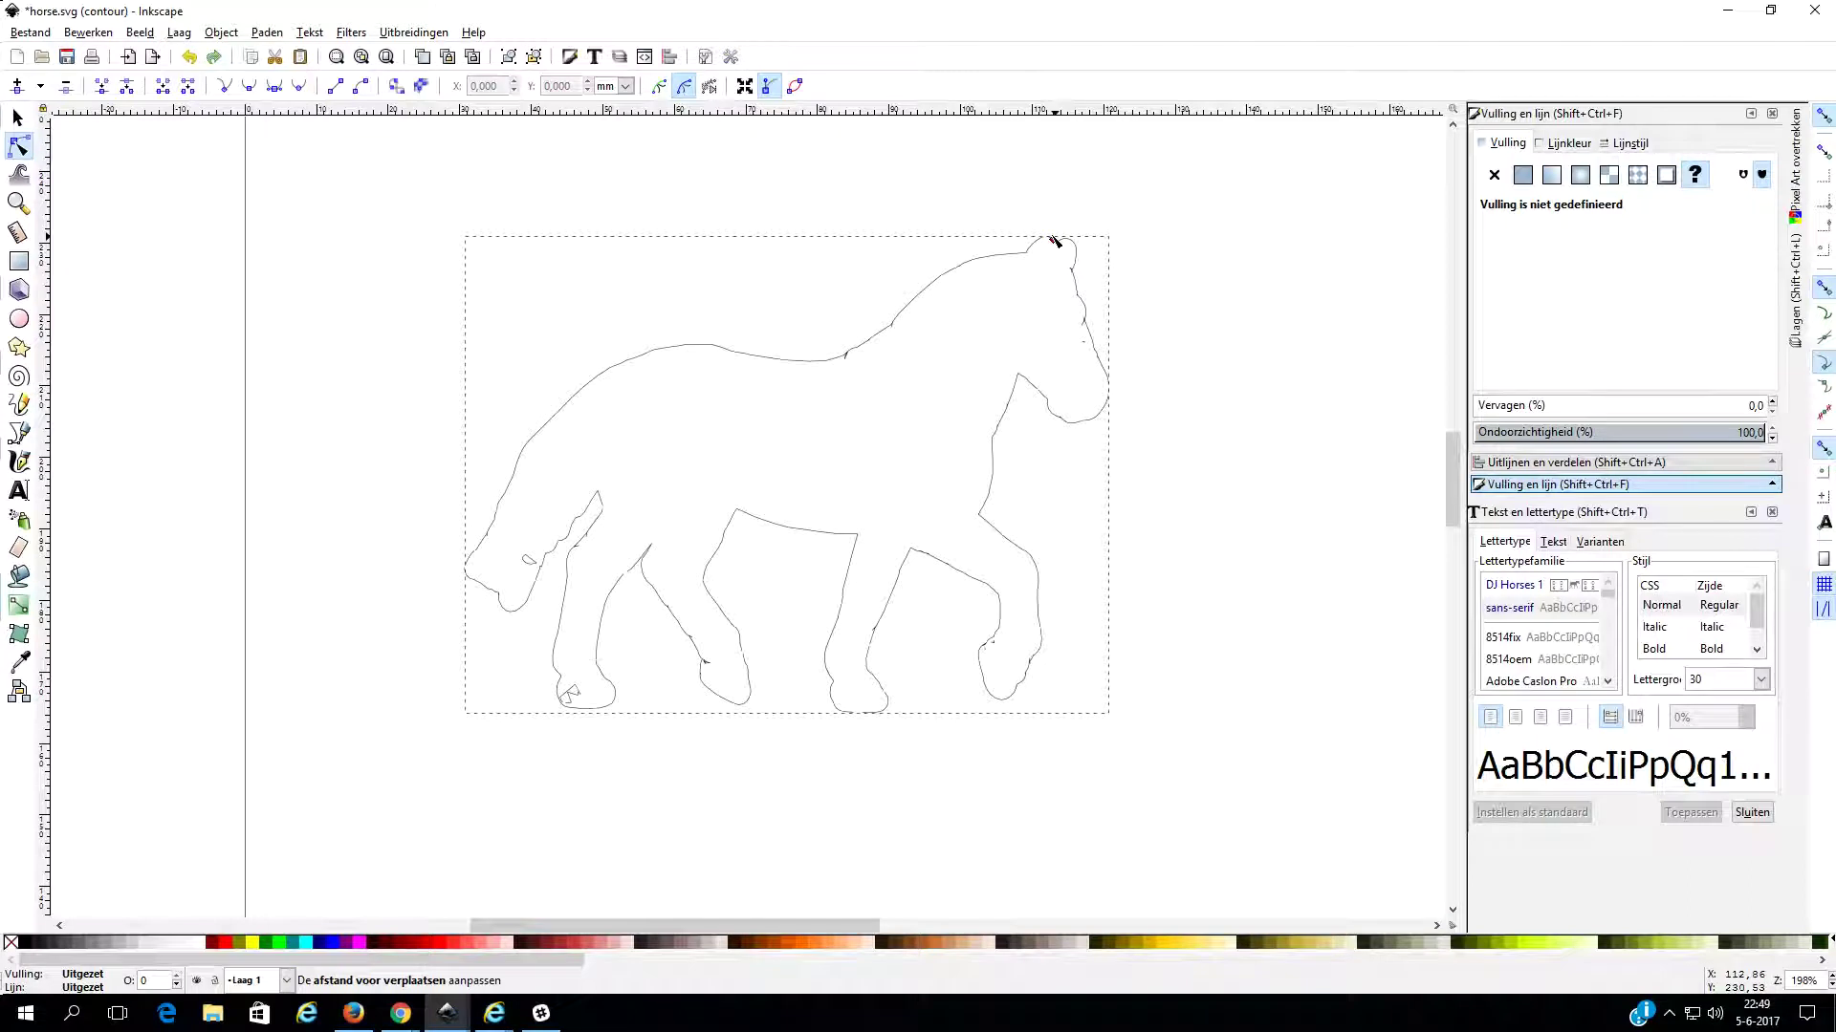
key(Escape)
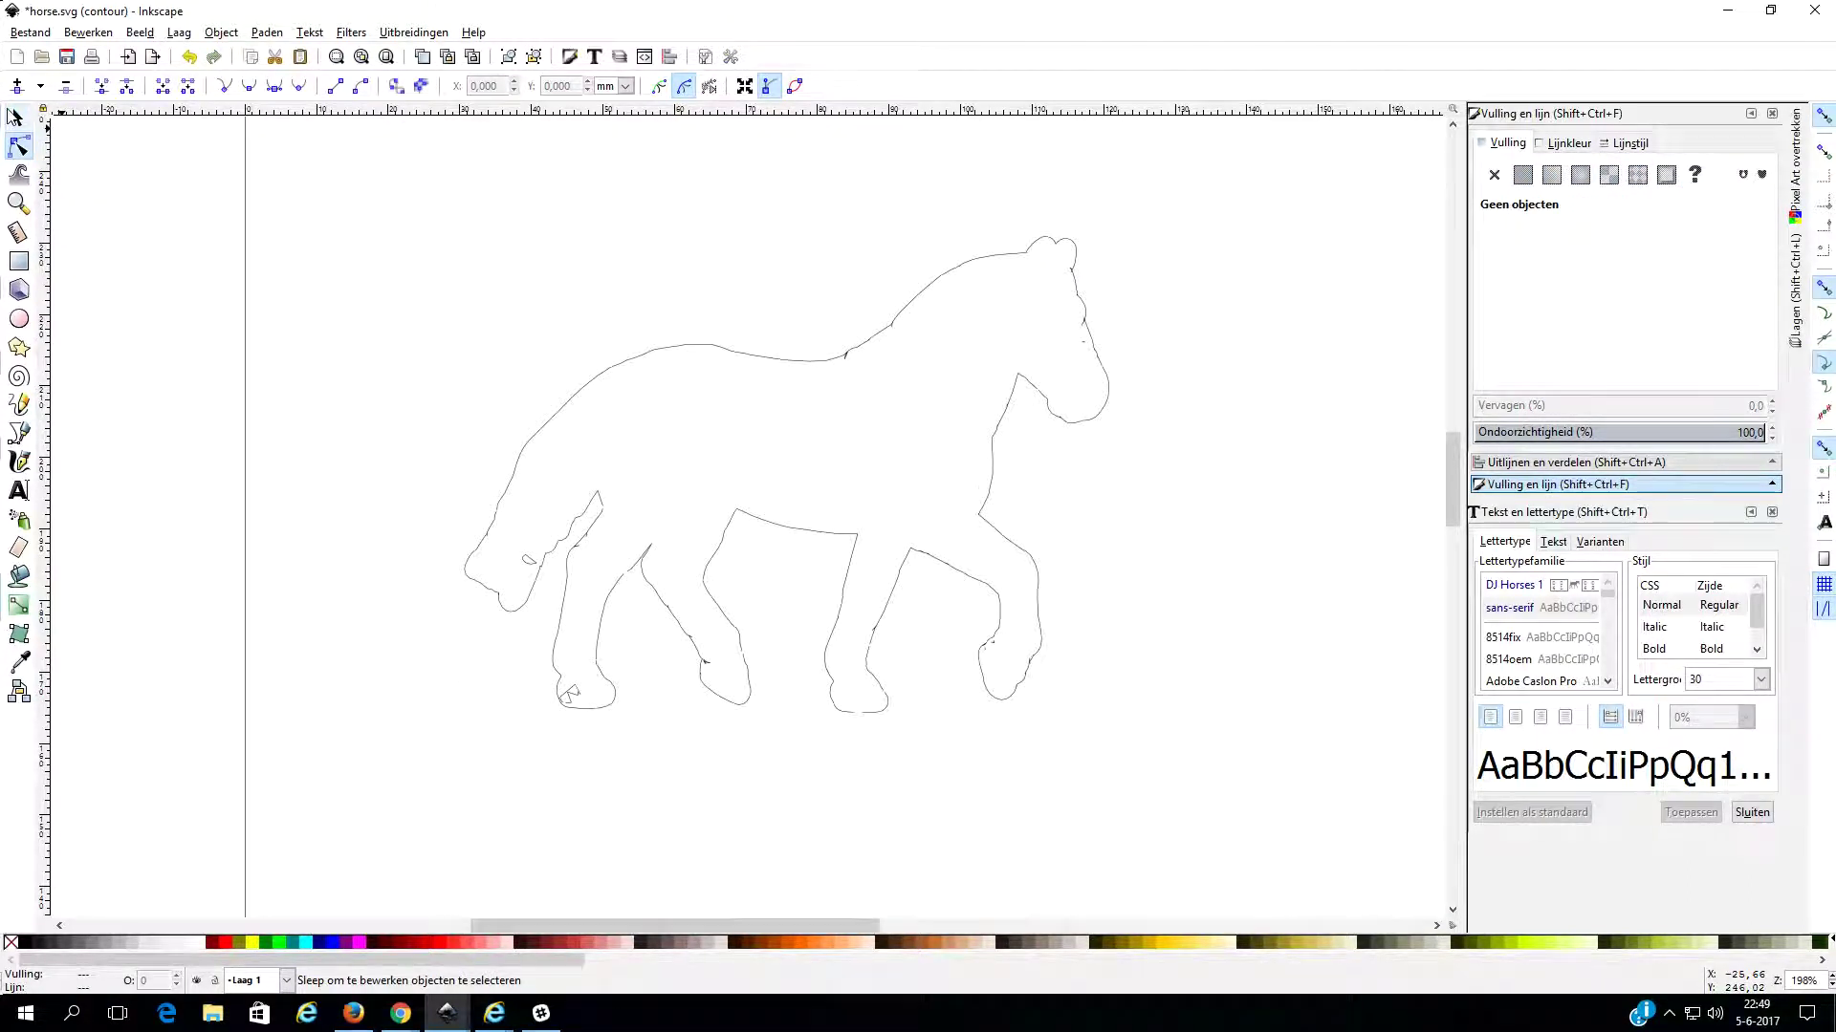
Undo the offset expansion and the move, then return to the selector tool.
key(ctrl+z)
click(675, 361)
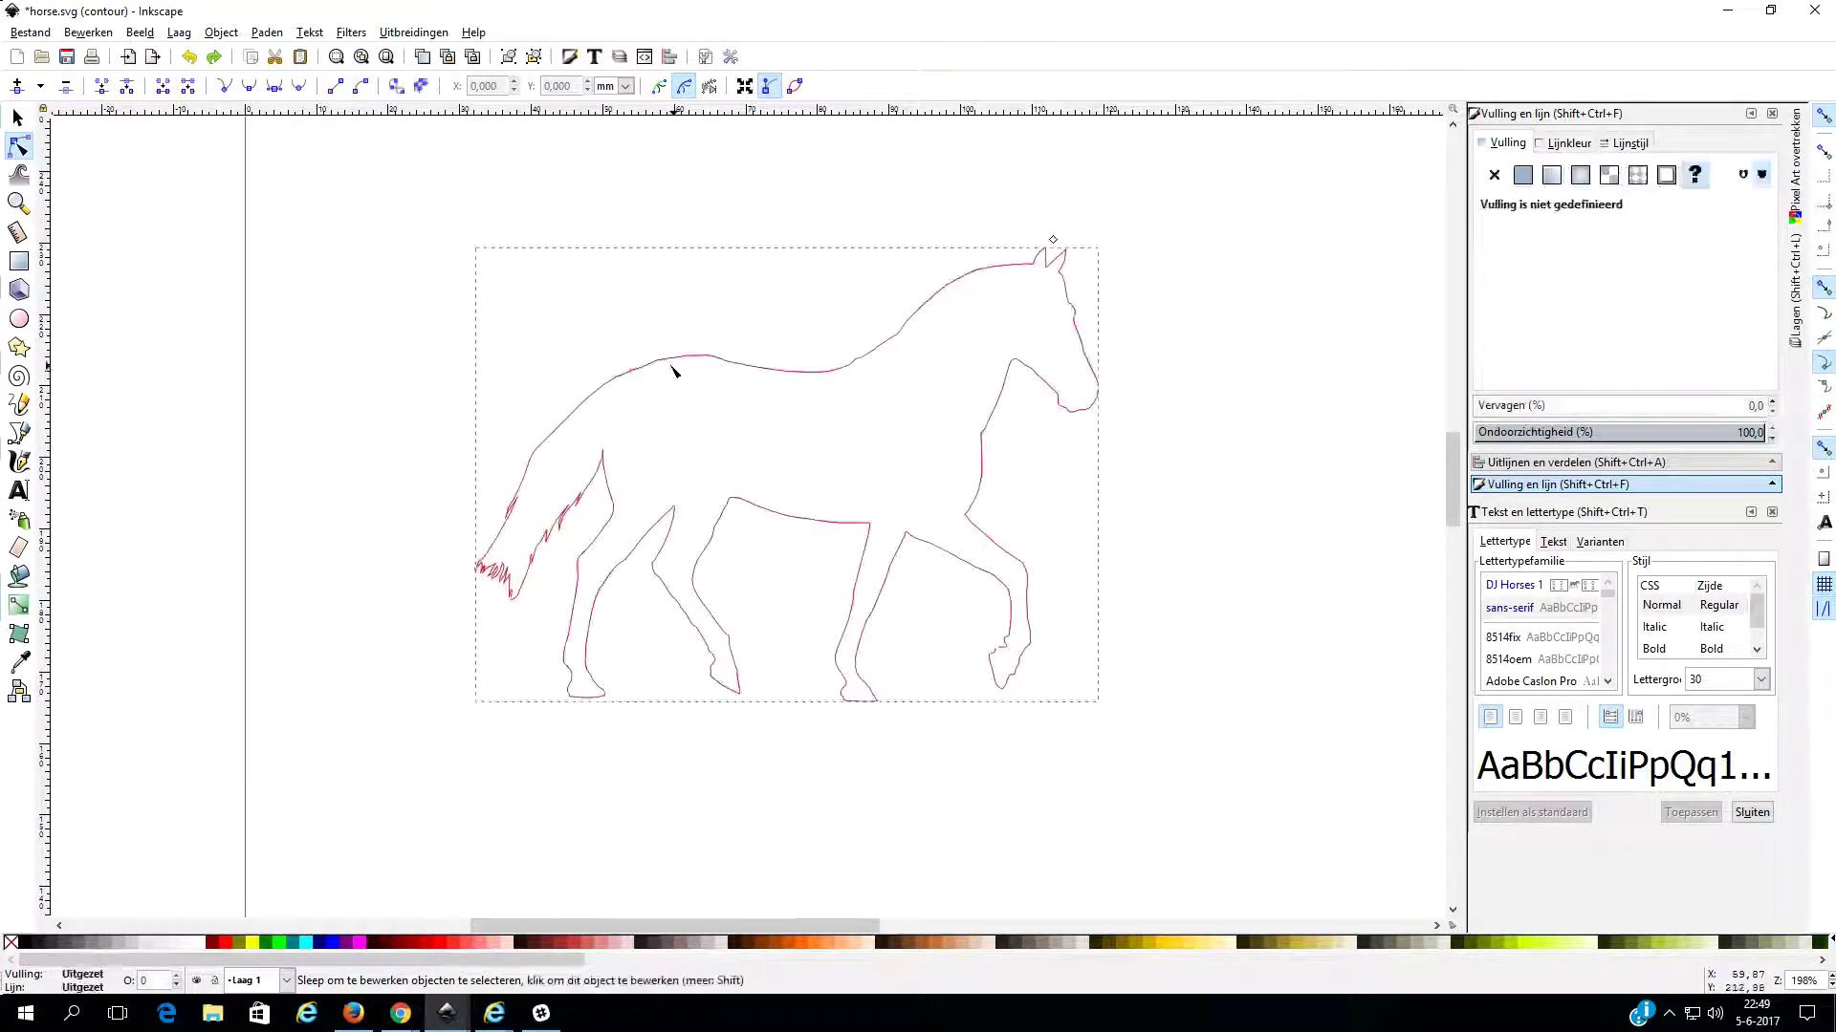
click(453, 276)
key(ctrl+z)
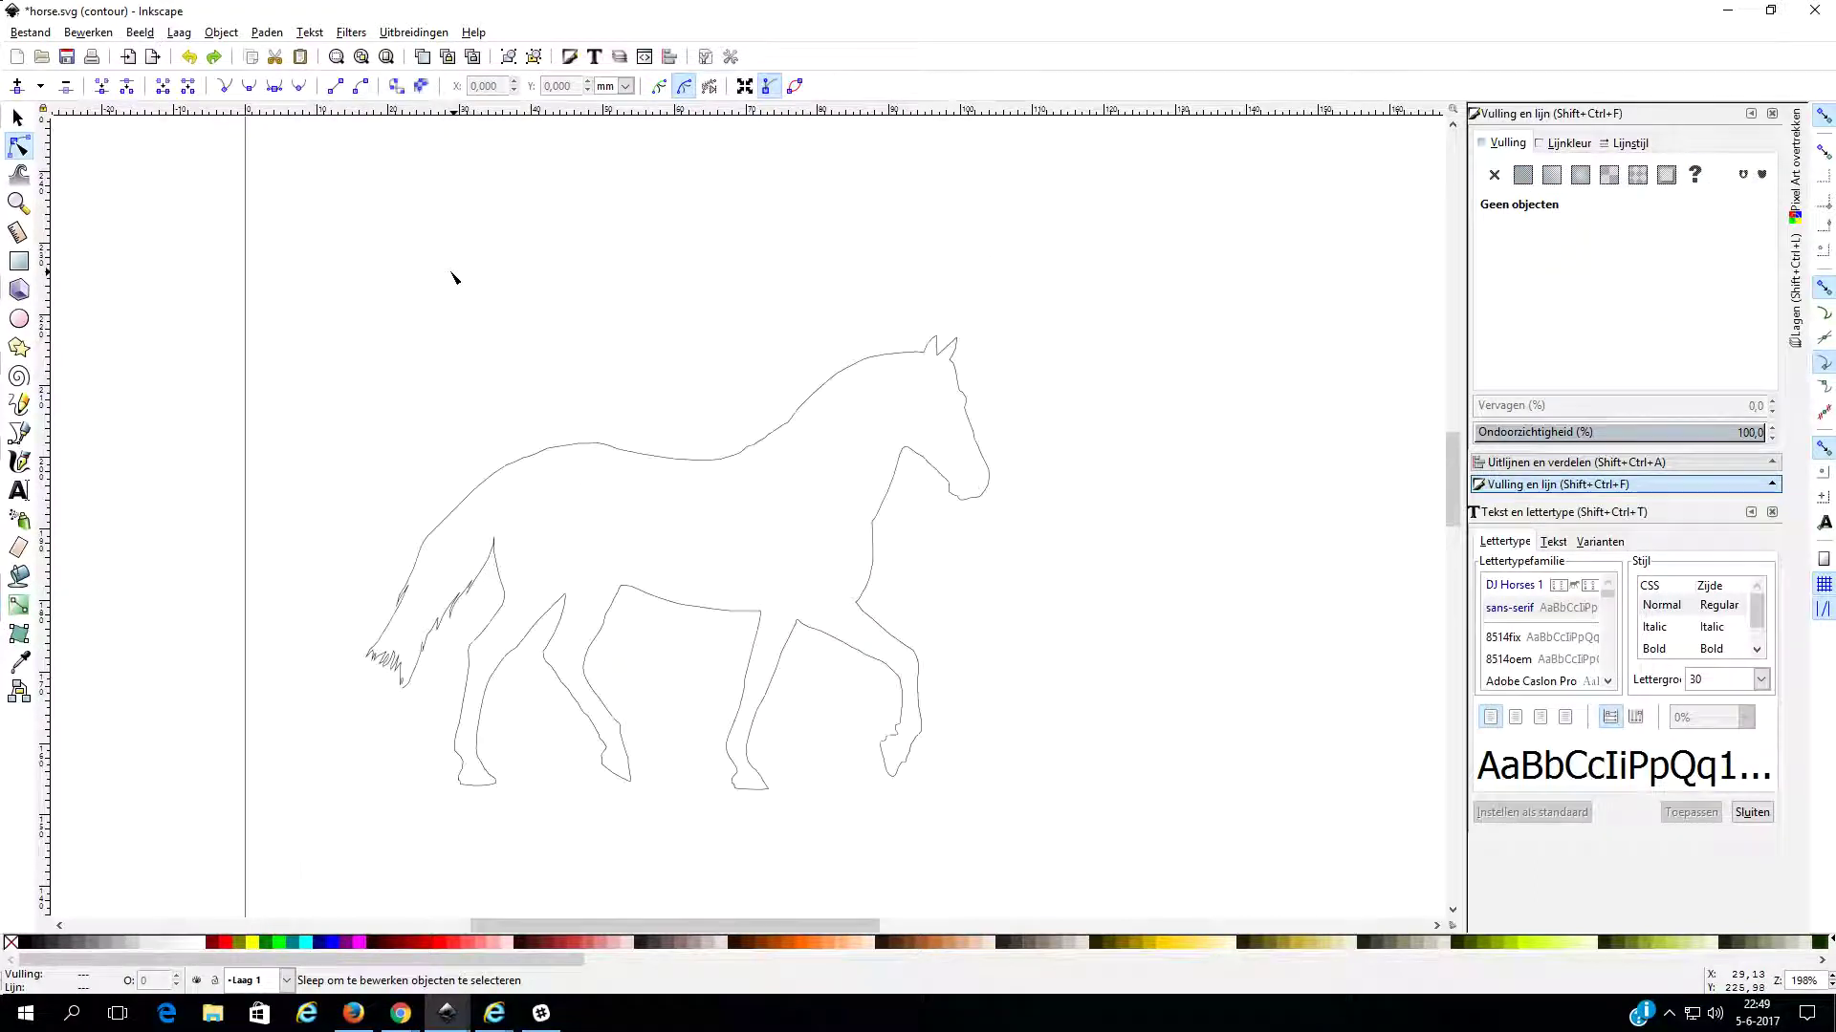
click(613, 449)
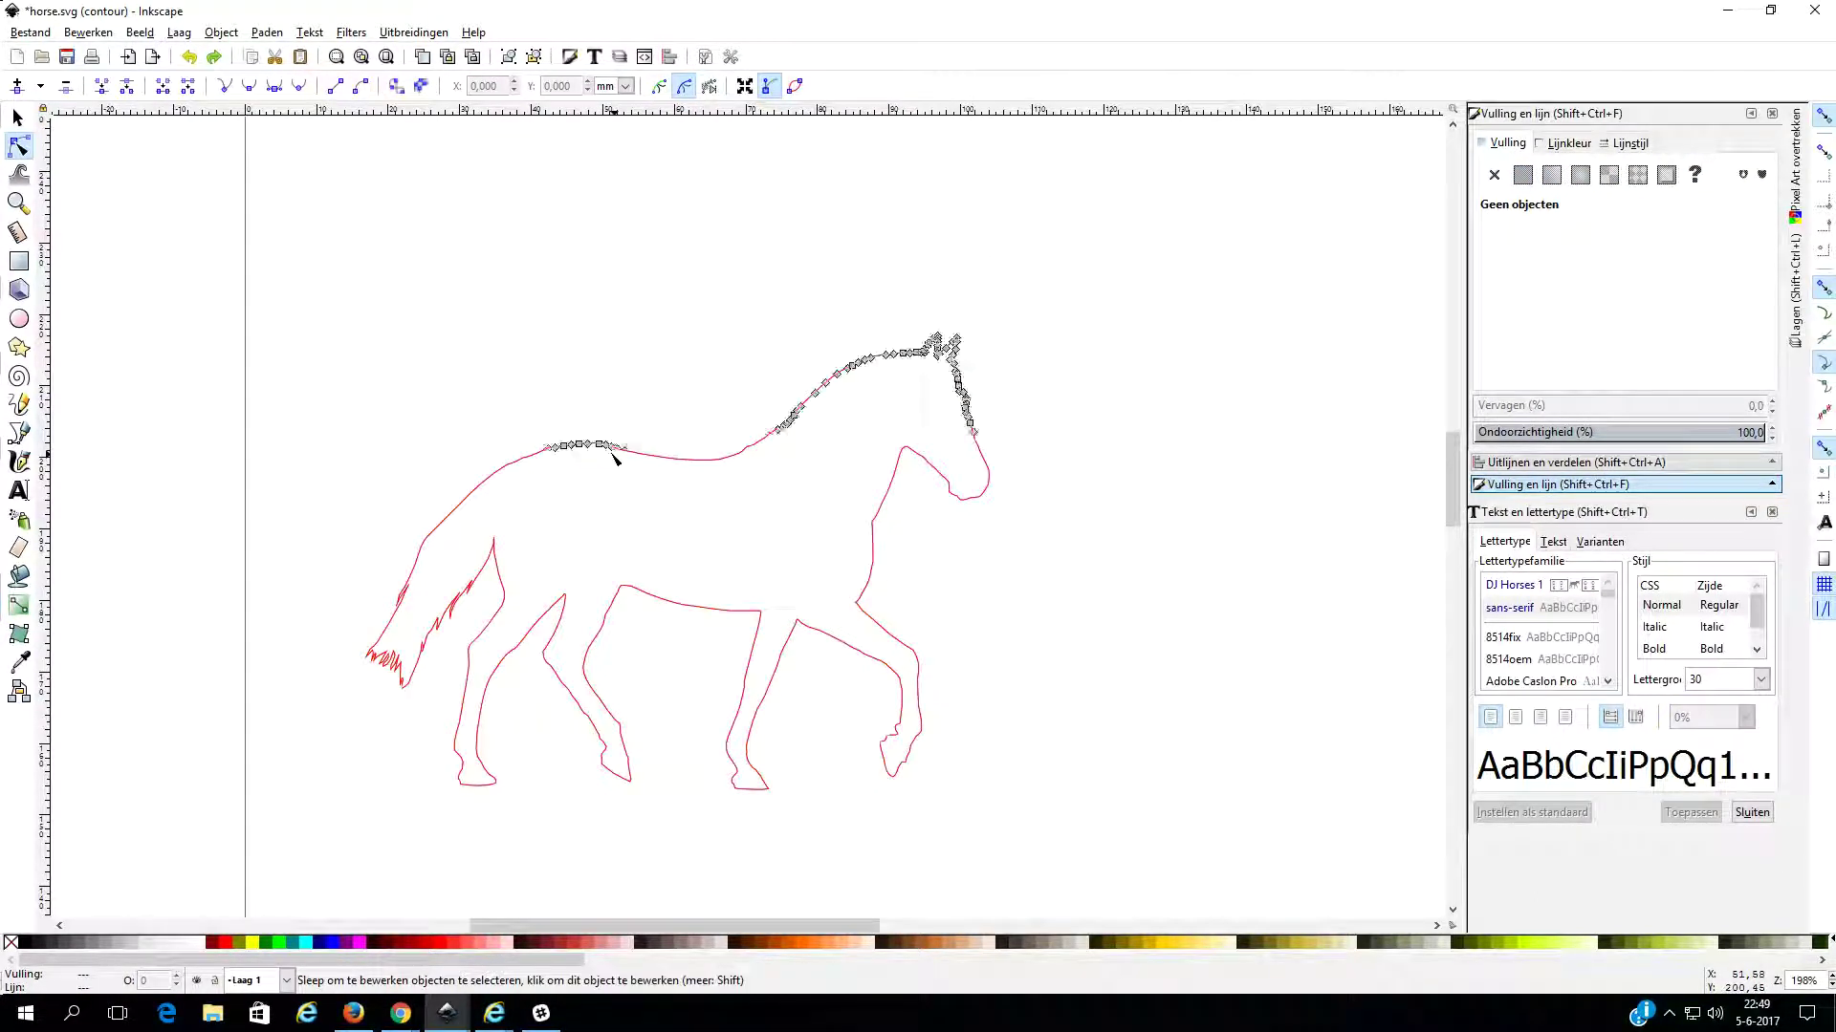
click(570, 389)
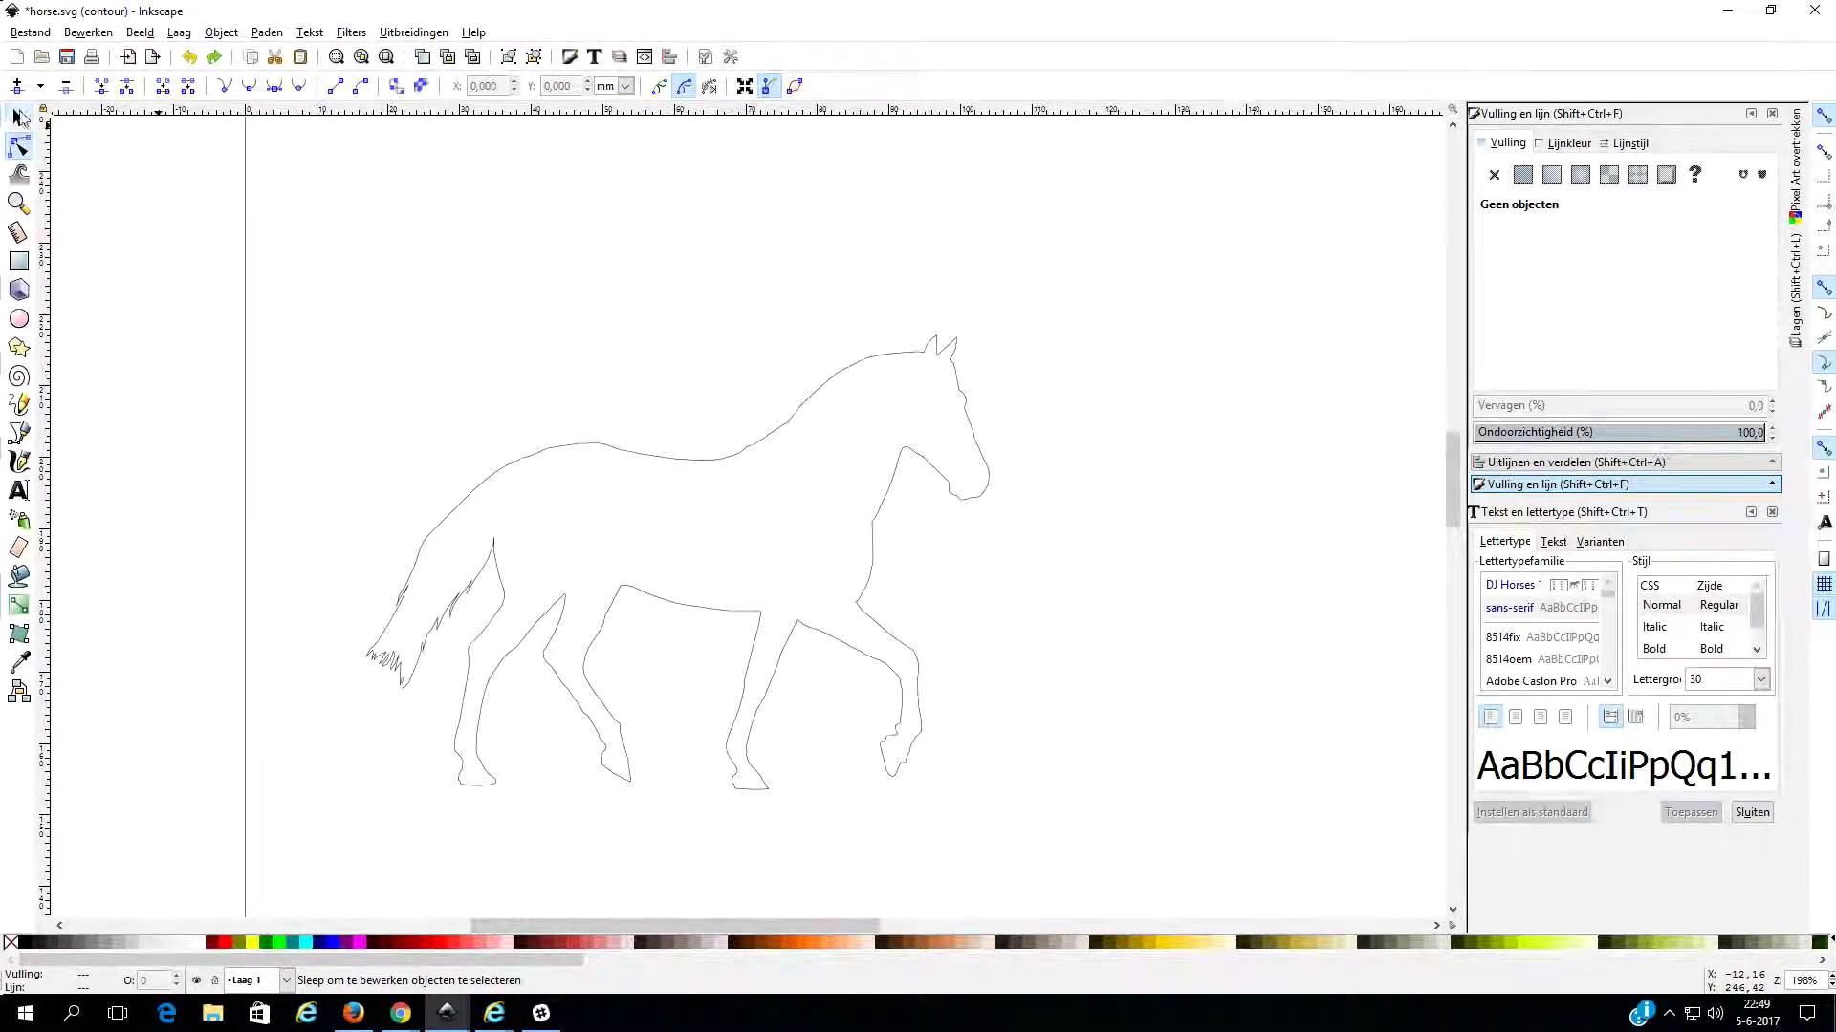
click(13, 120)
click(636, 456)
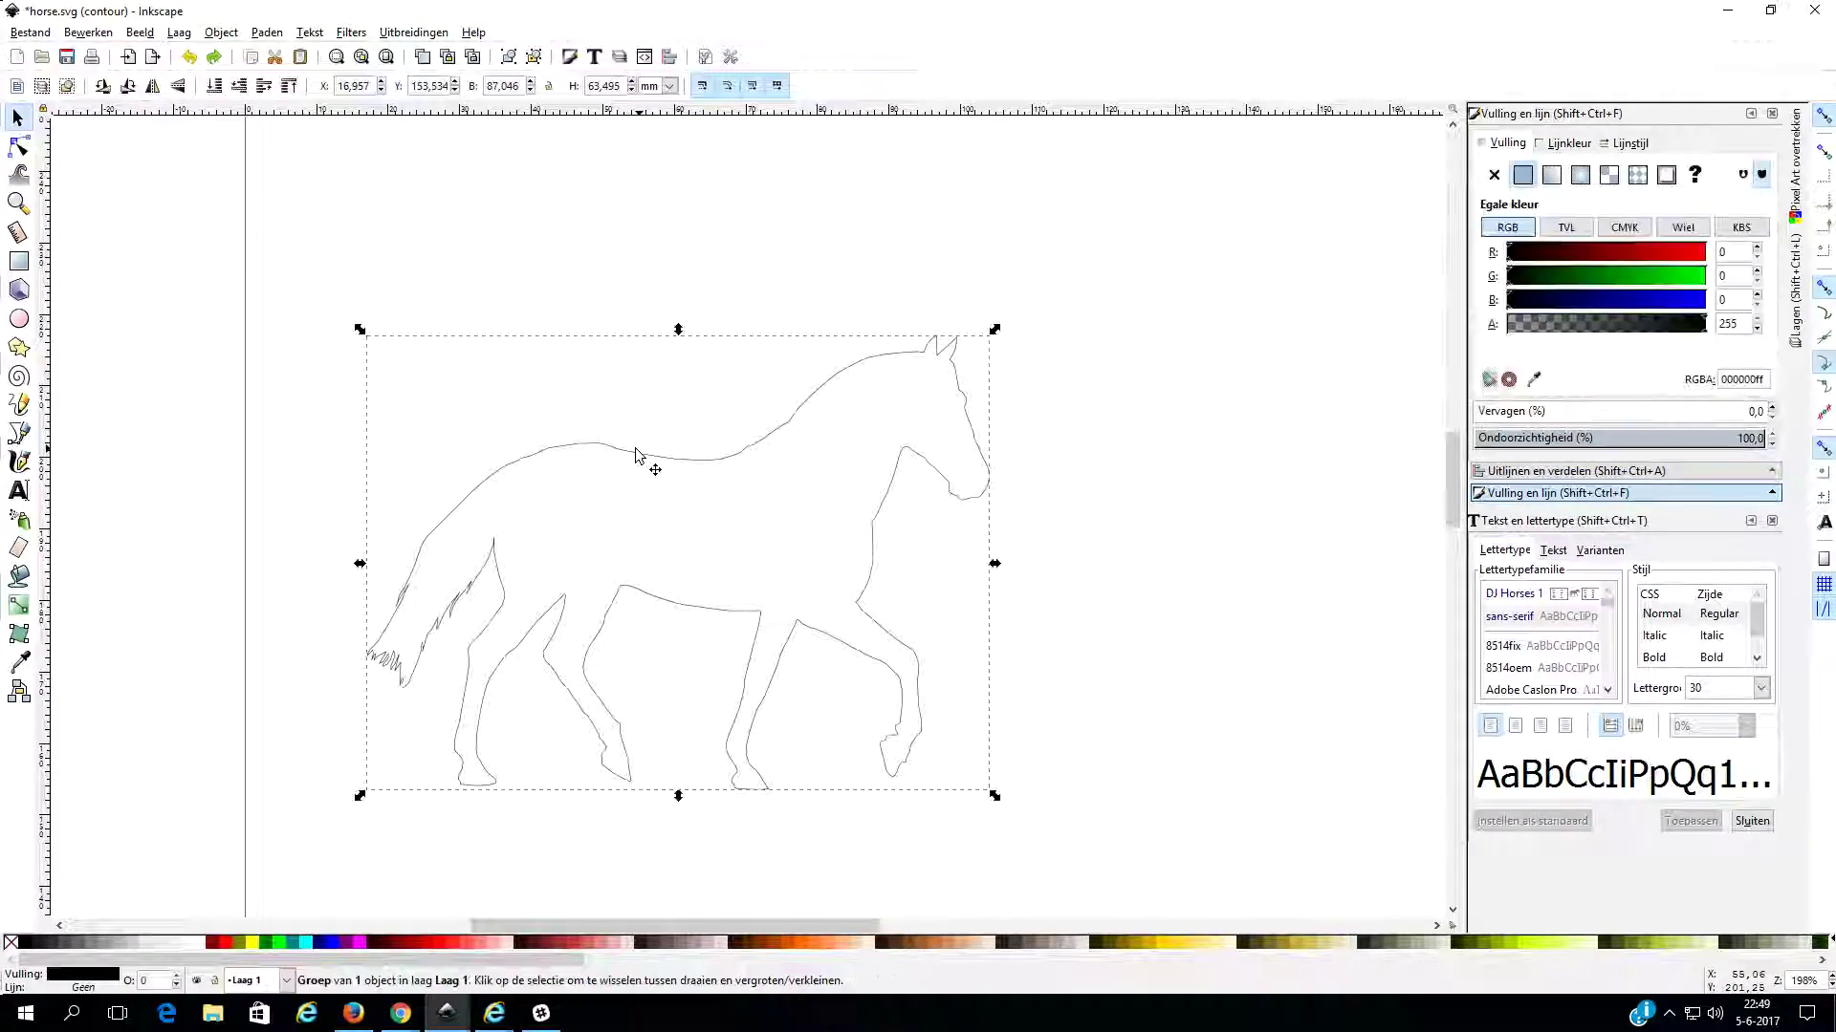
click(268, 32)
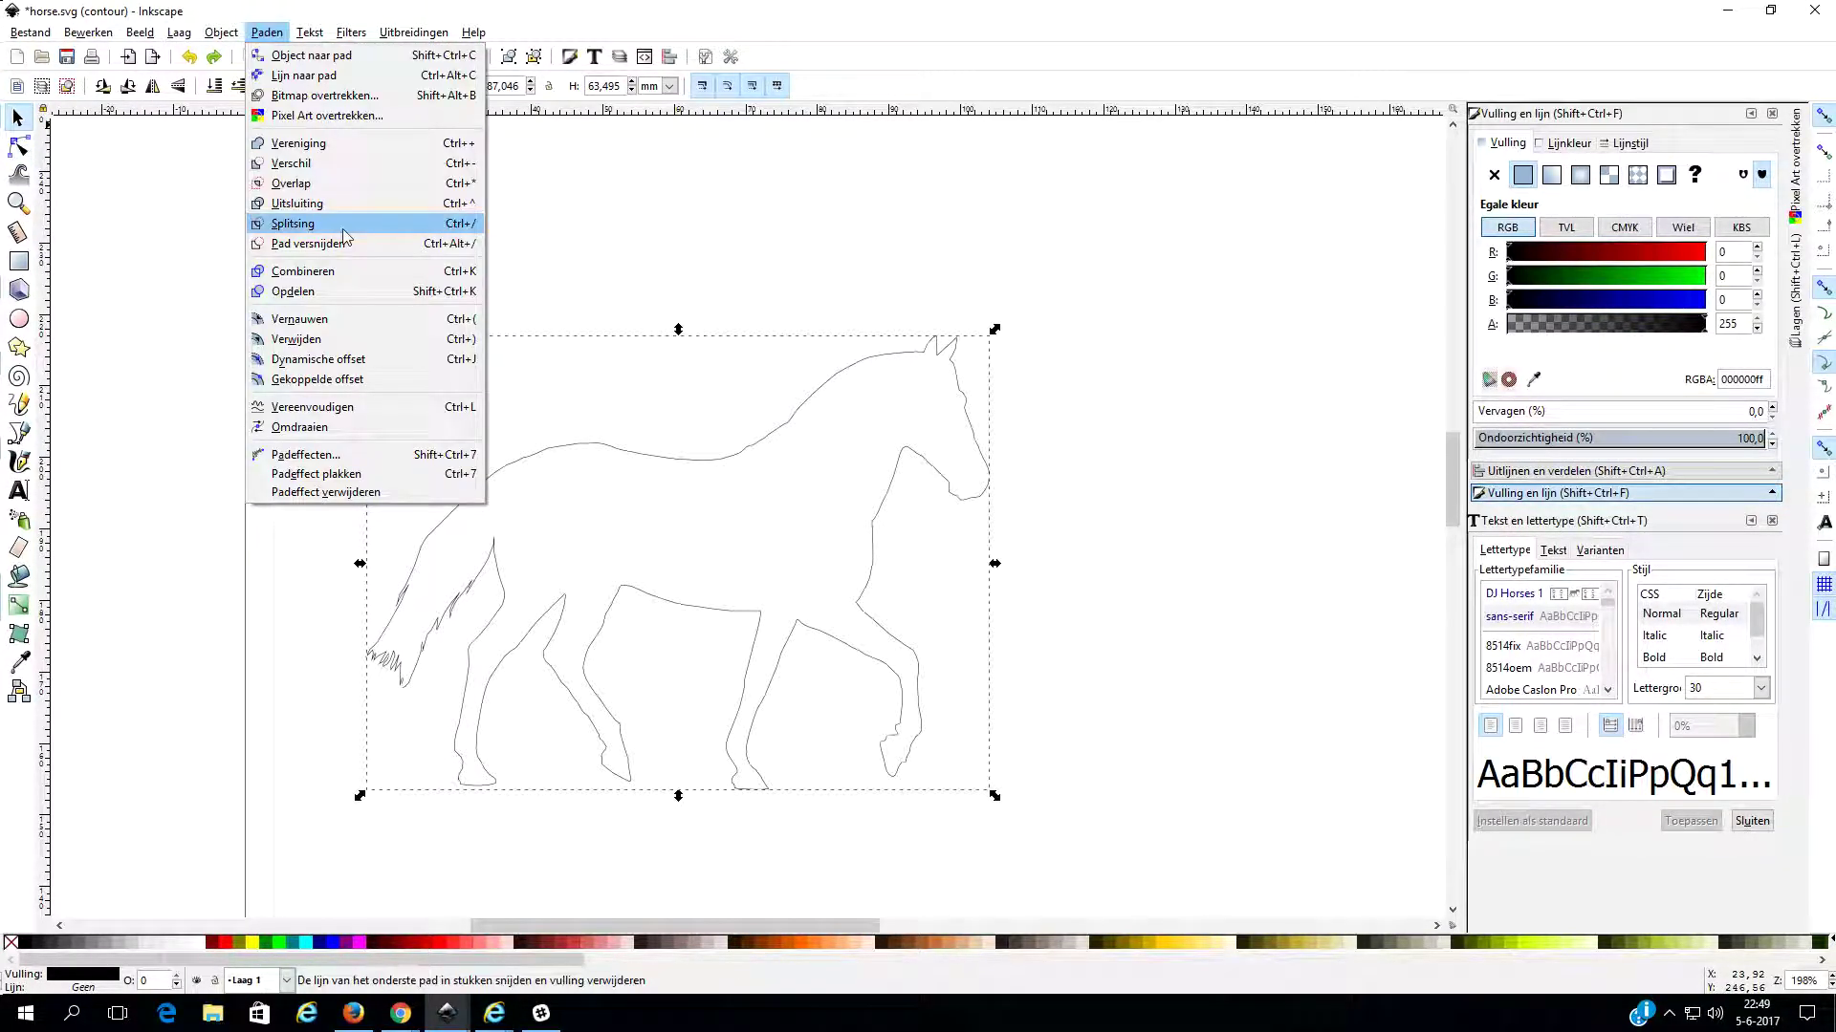
click(338, 381)
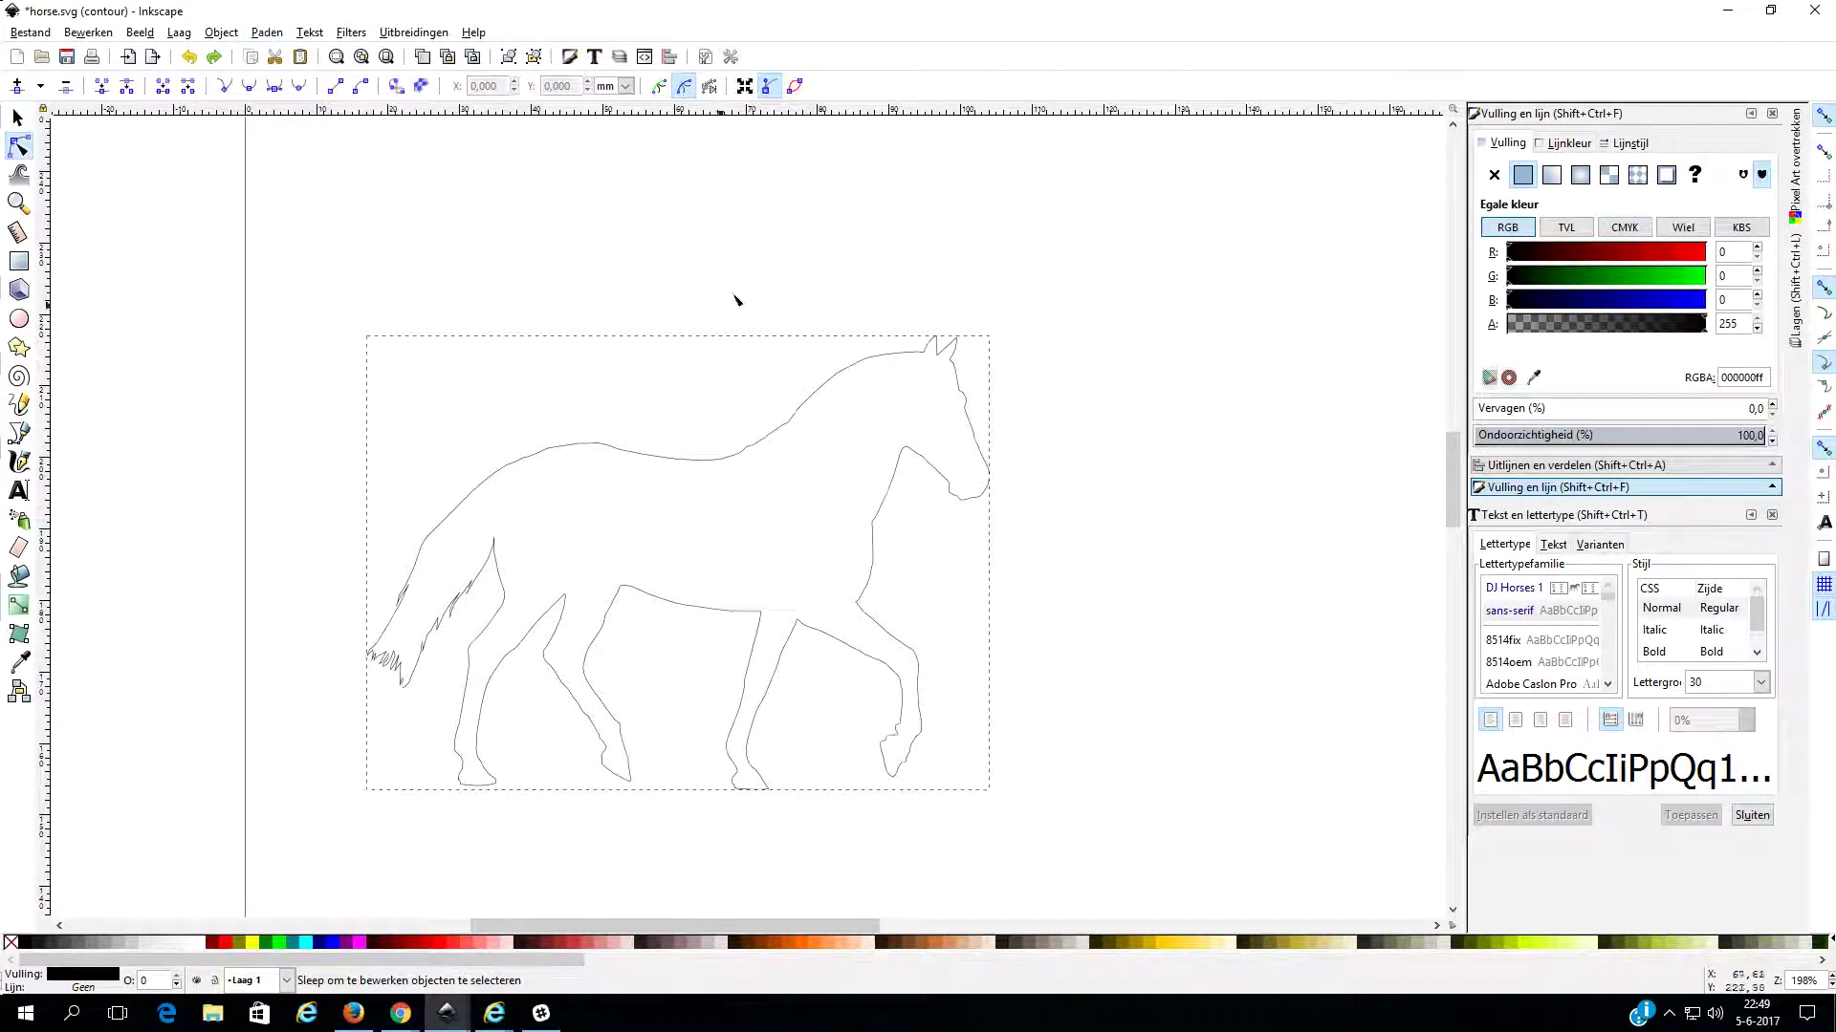
click(891, 359)
drag(891, 360, 865, 363)
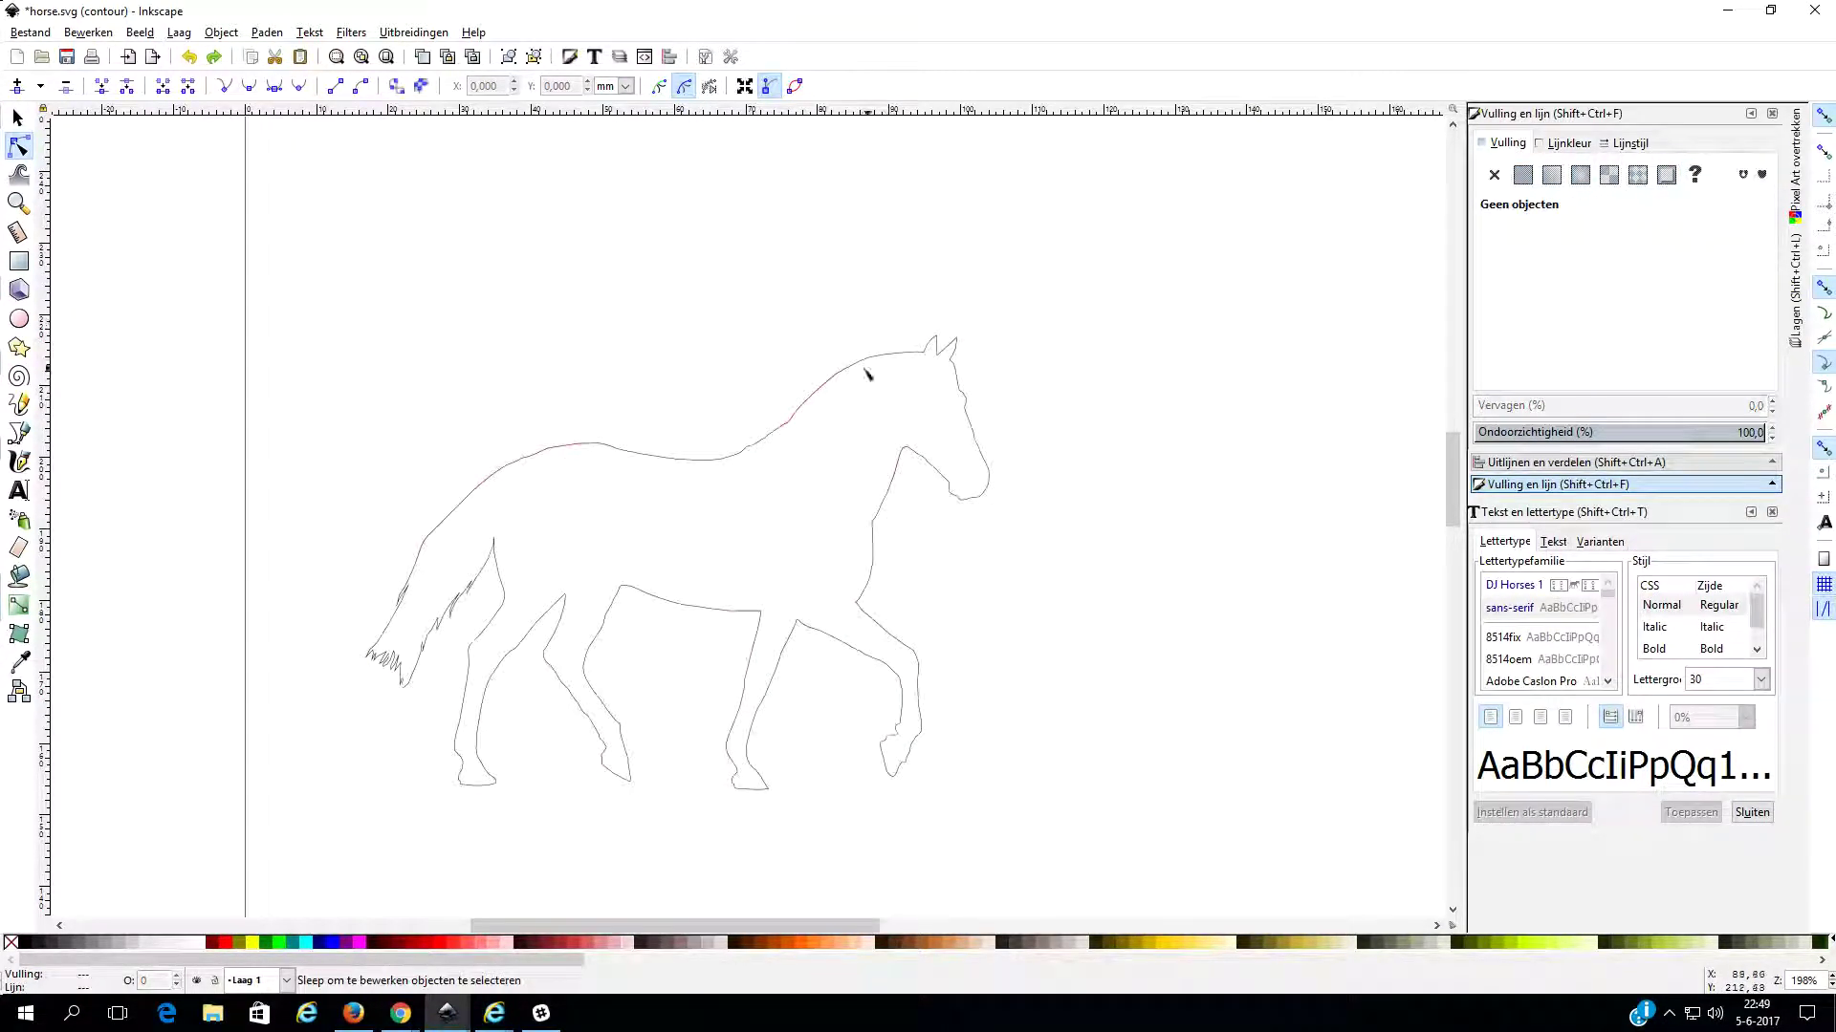
click(346, 421)
click(17, 116)
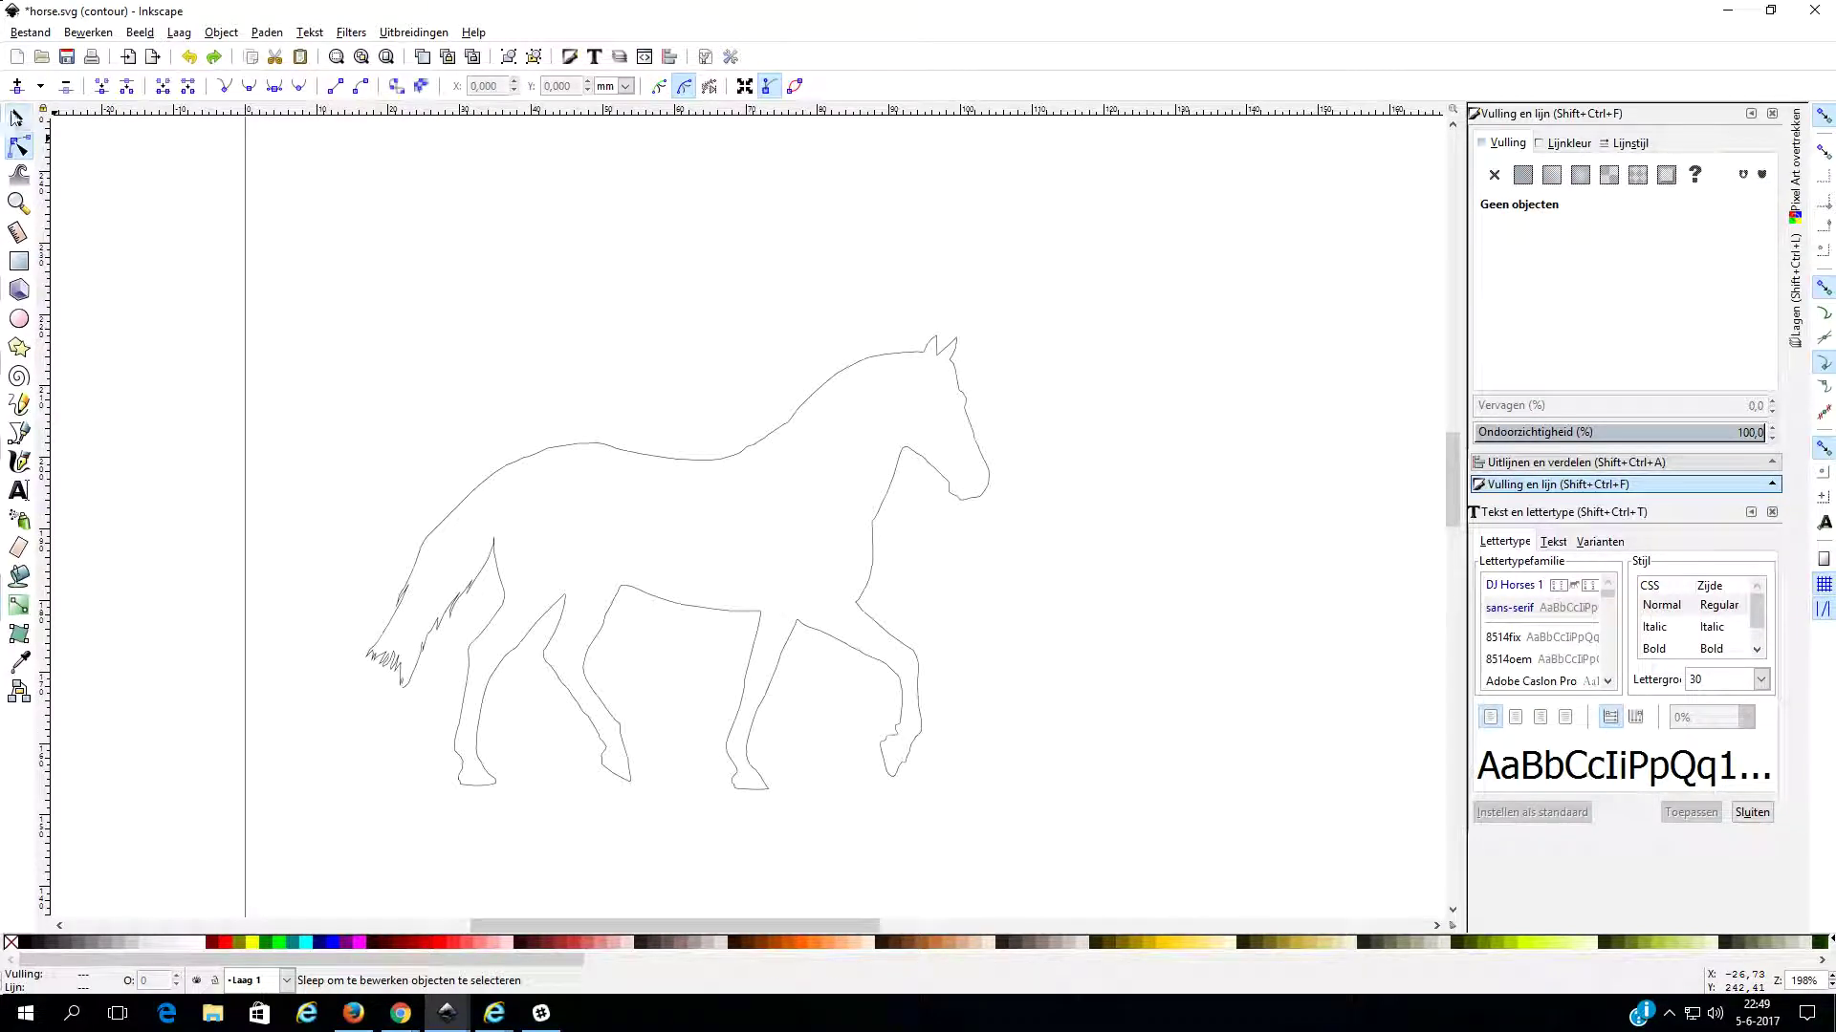
click(723, 461)
click(267, 33)
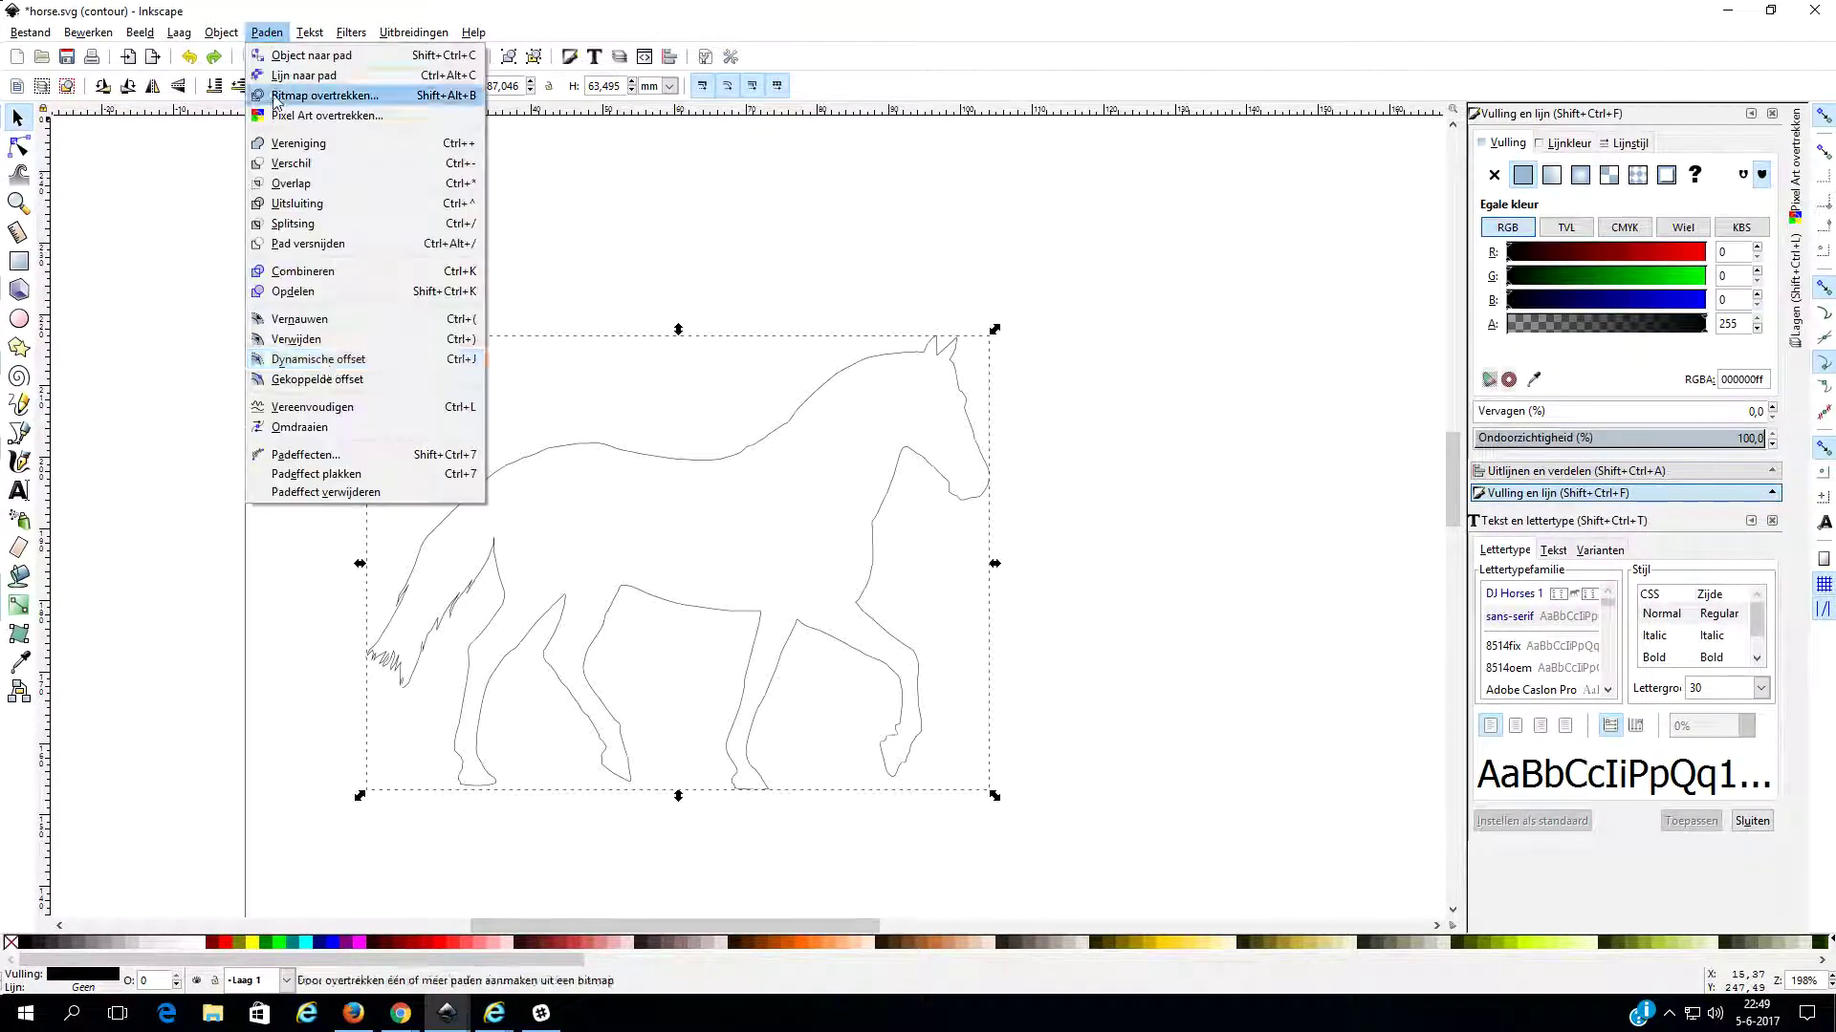
click(325, 375)
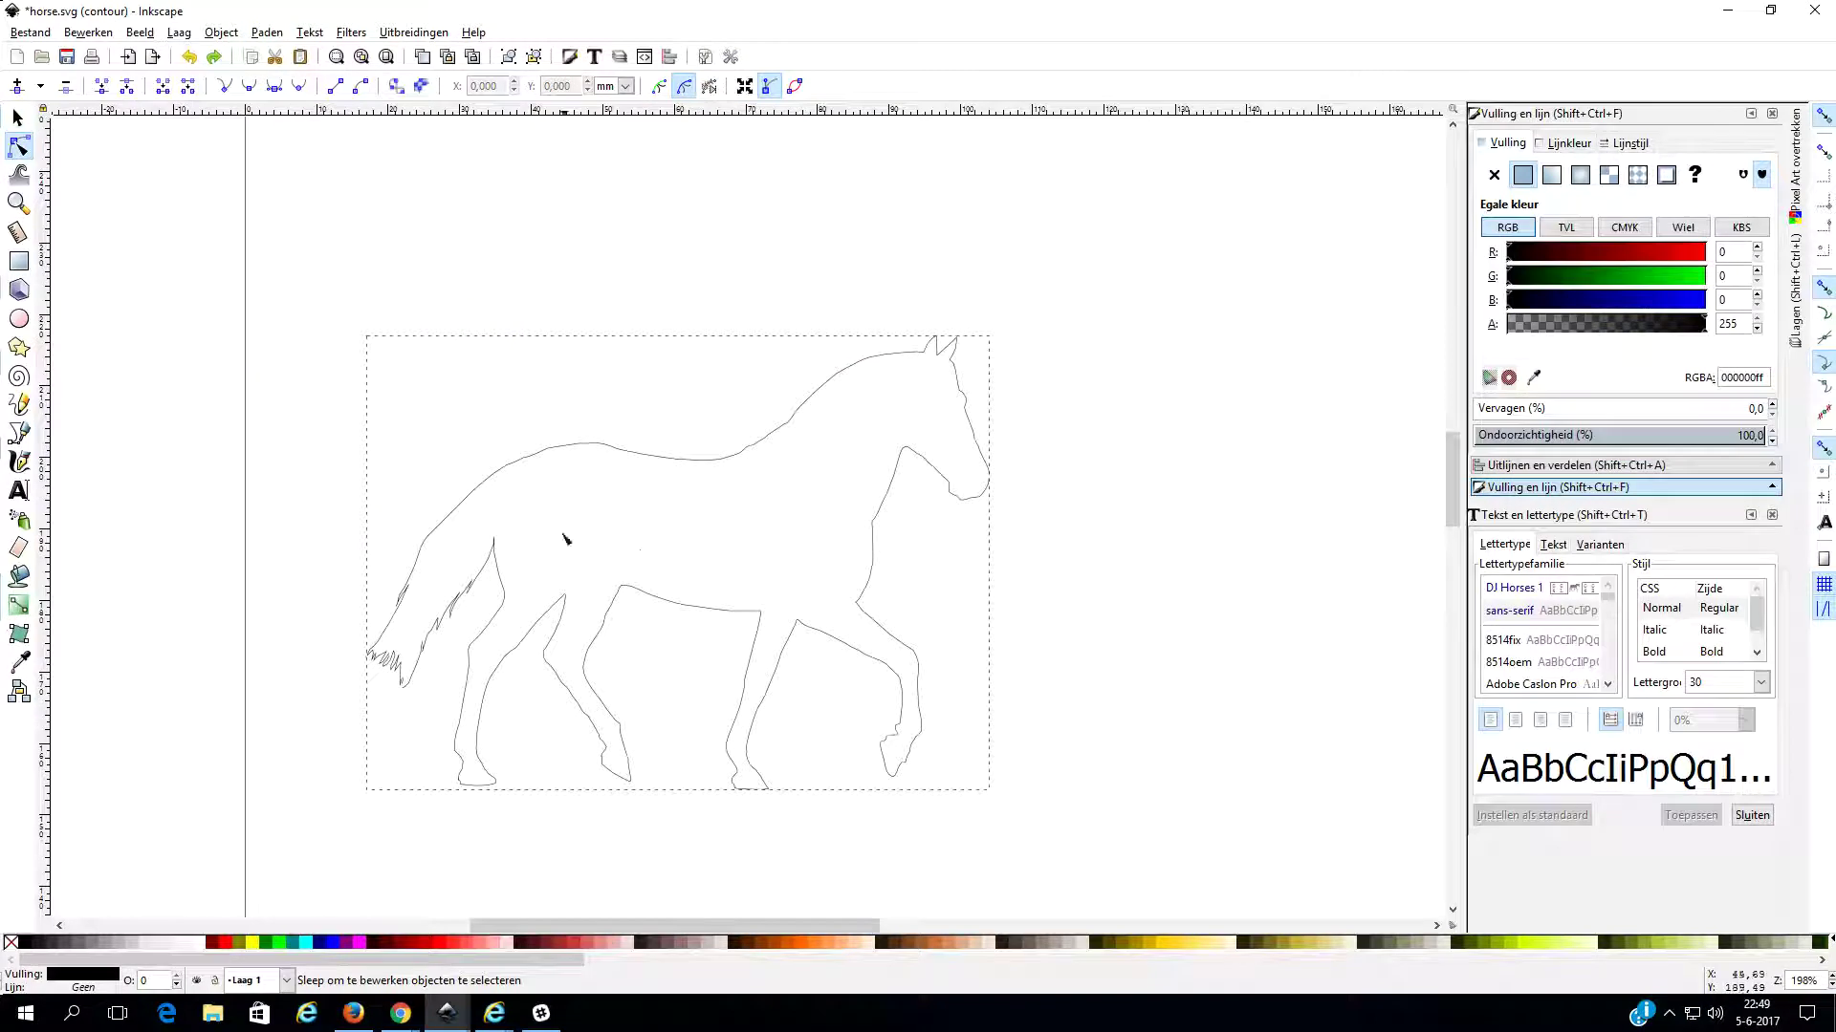
click(942, 340)
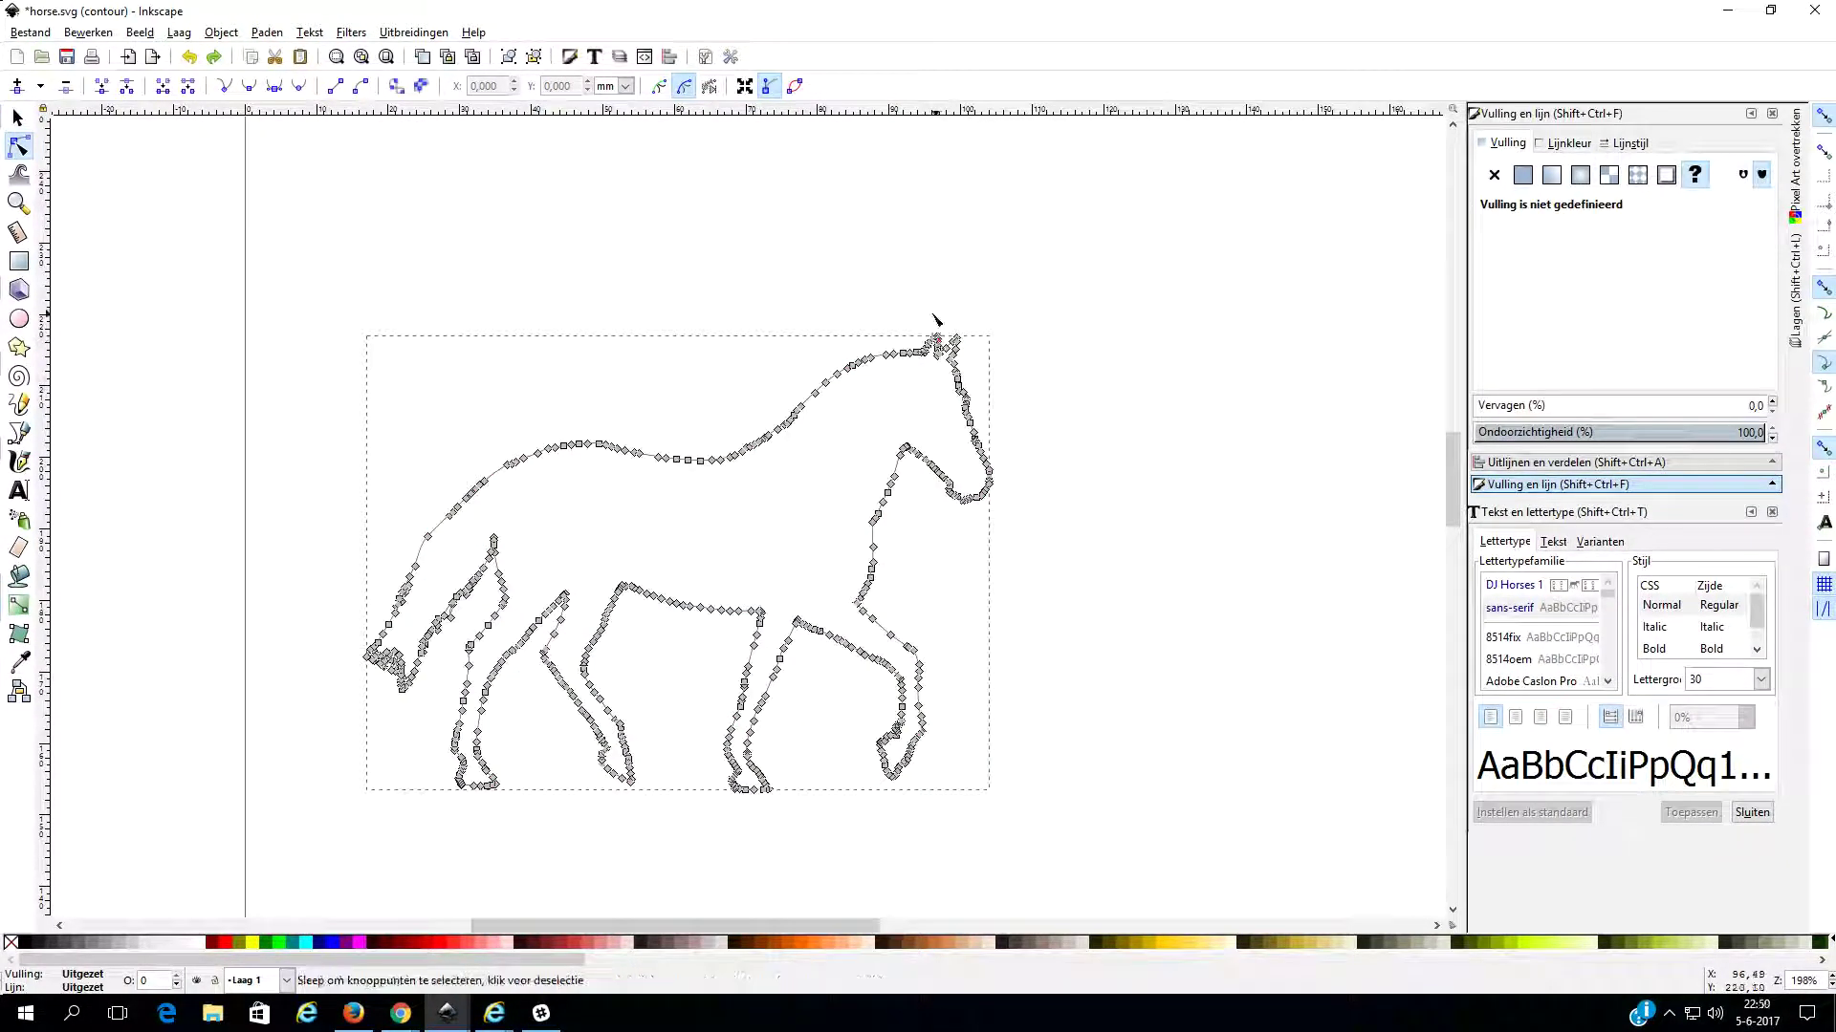
click(935, 318)
click(951, 342)
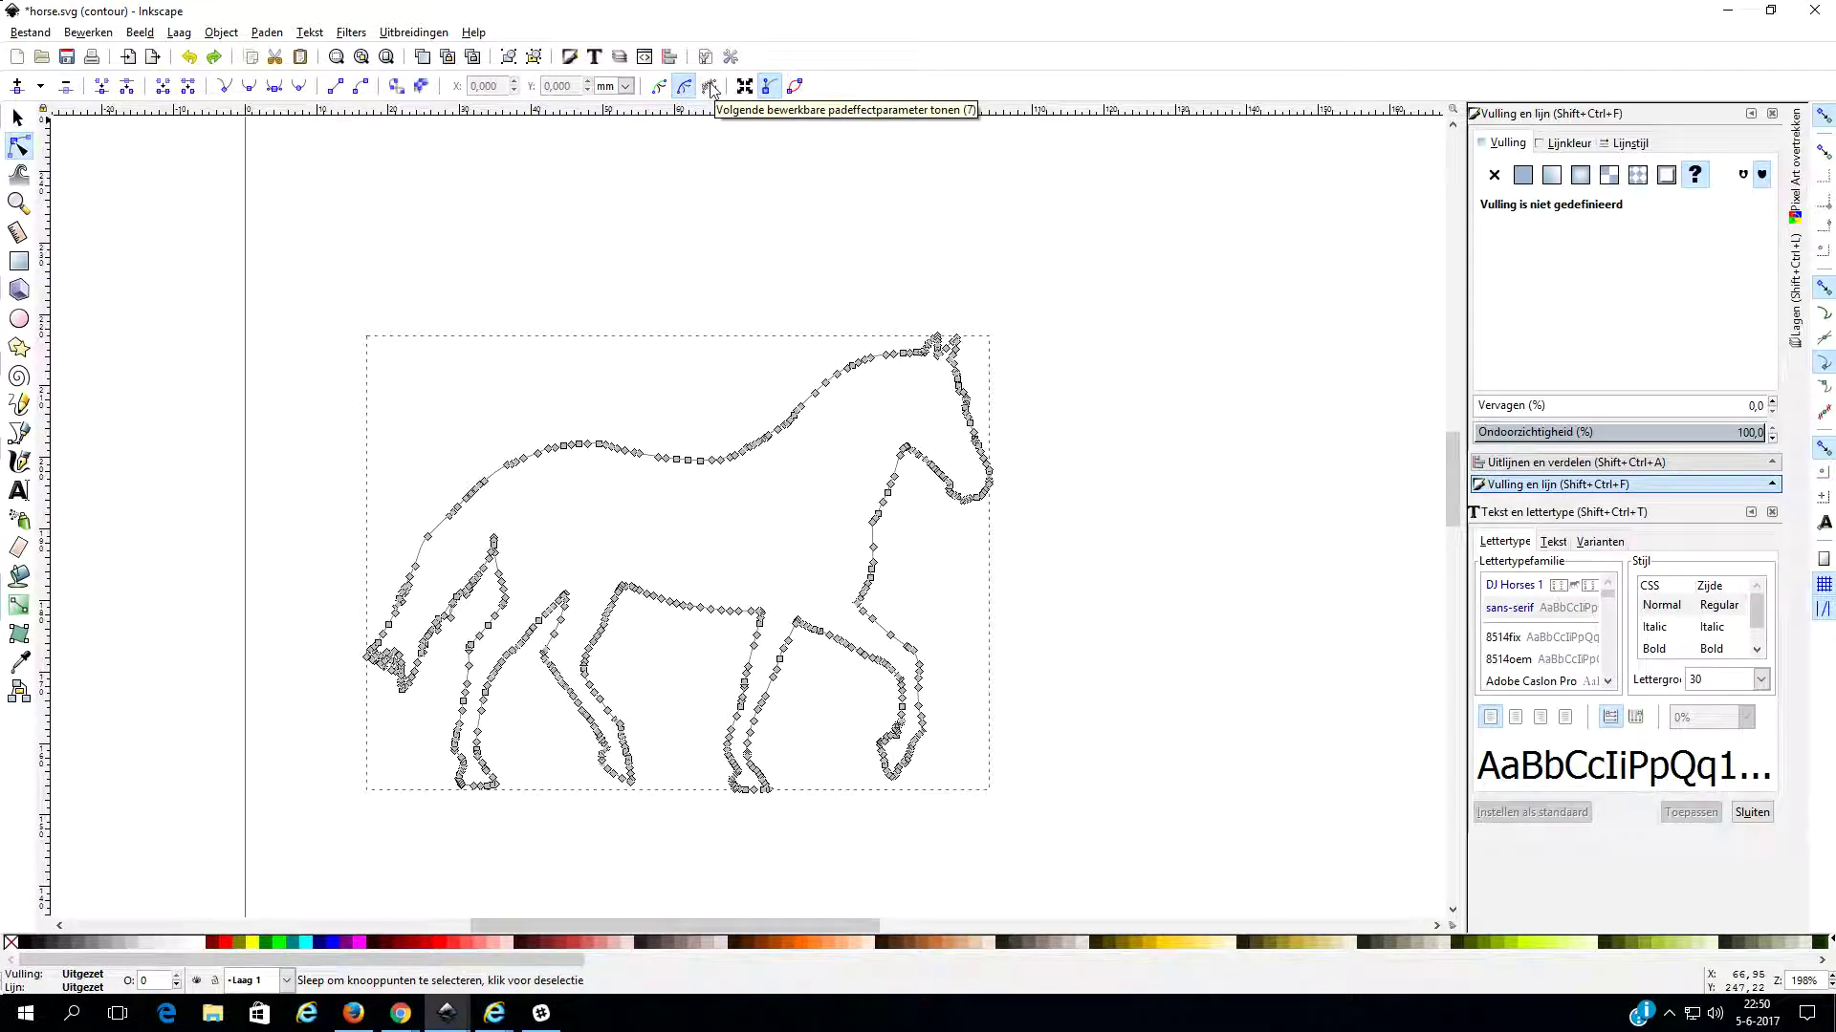
click(768, 88)
click(396, 86)
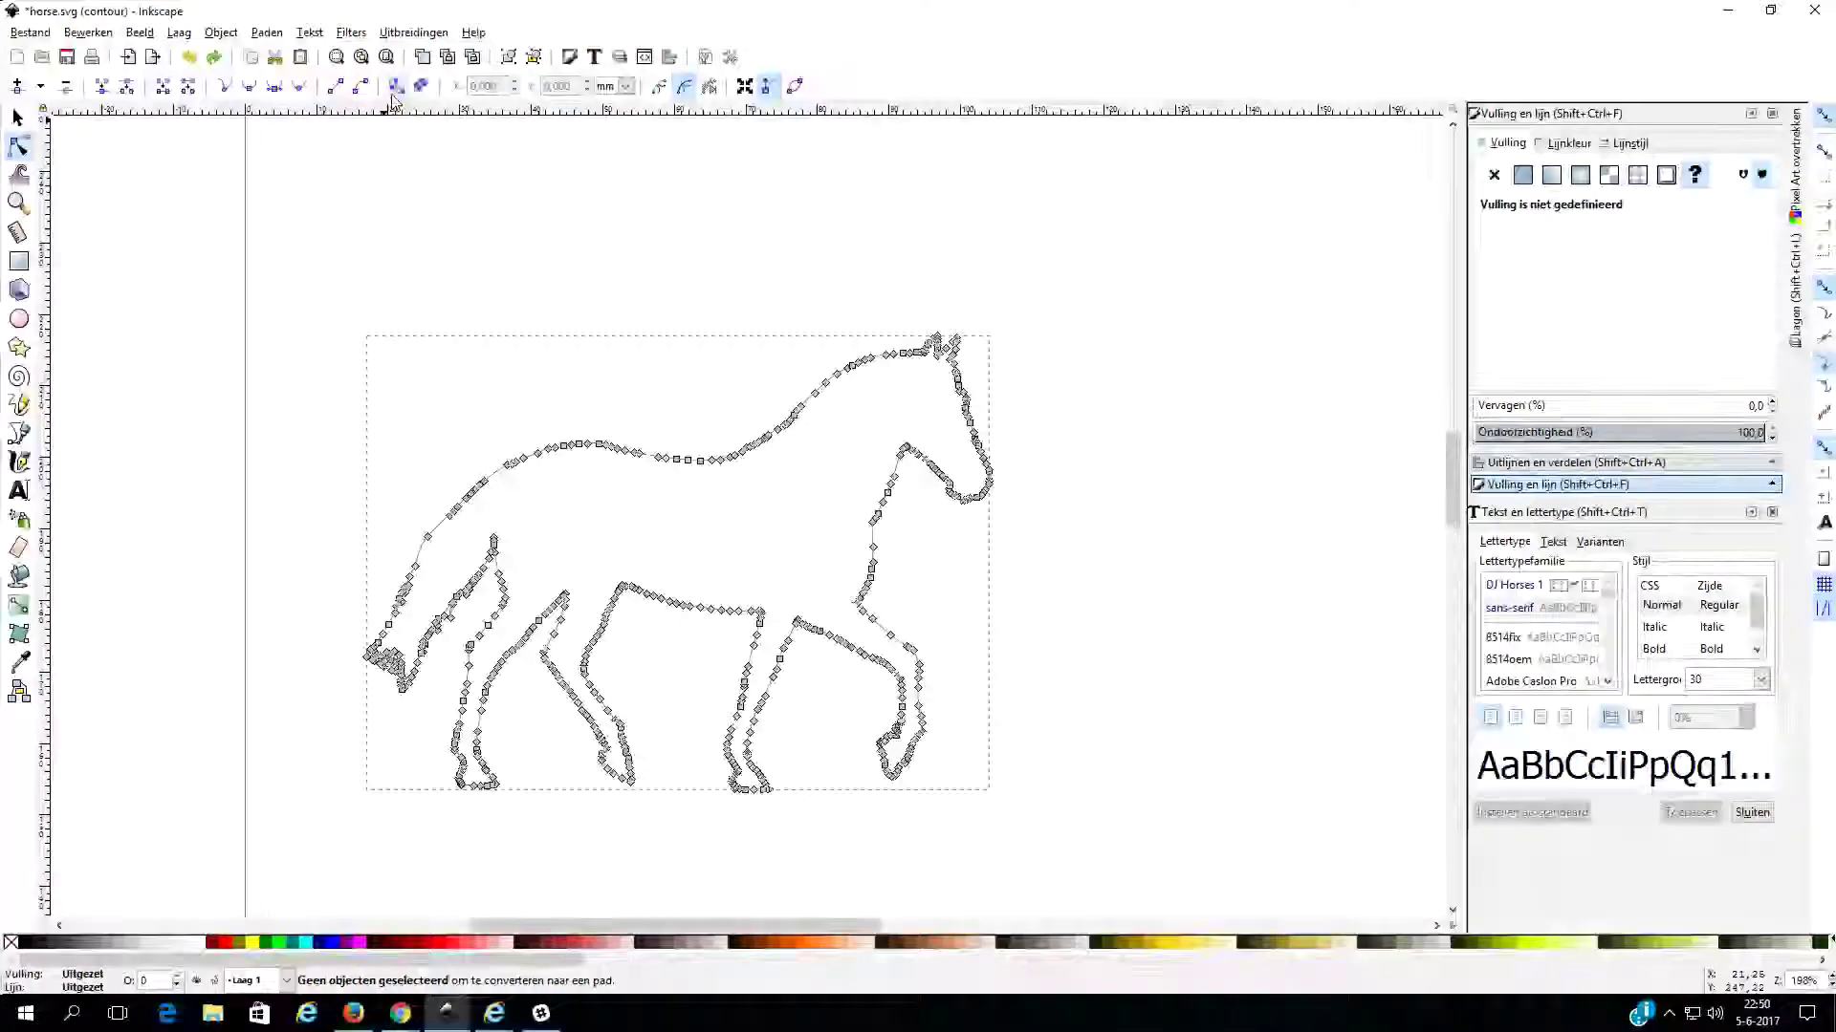
click(361, 169)
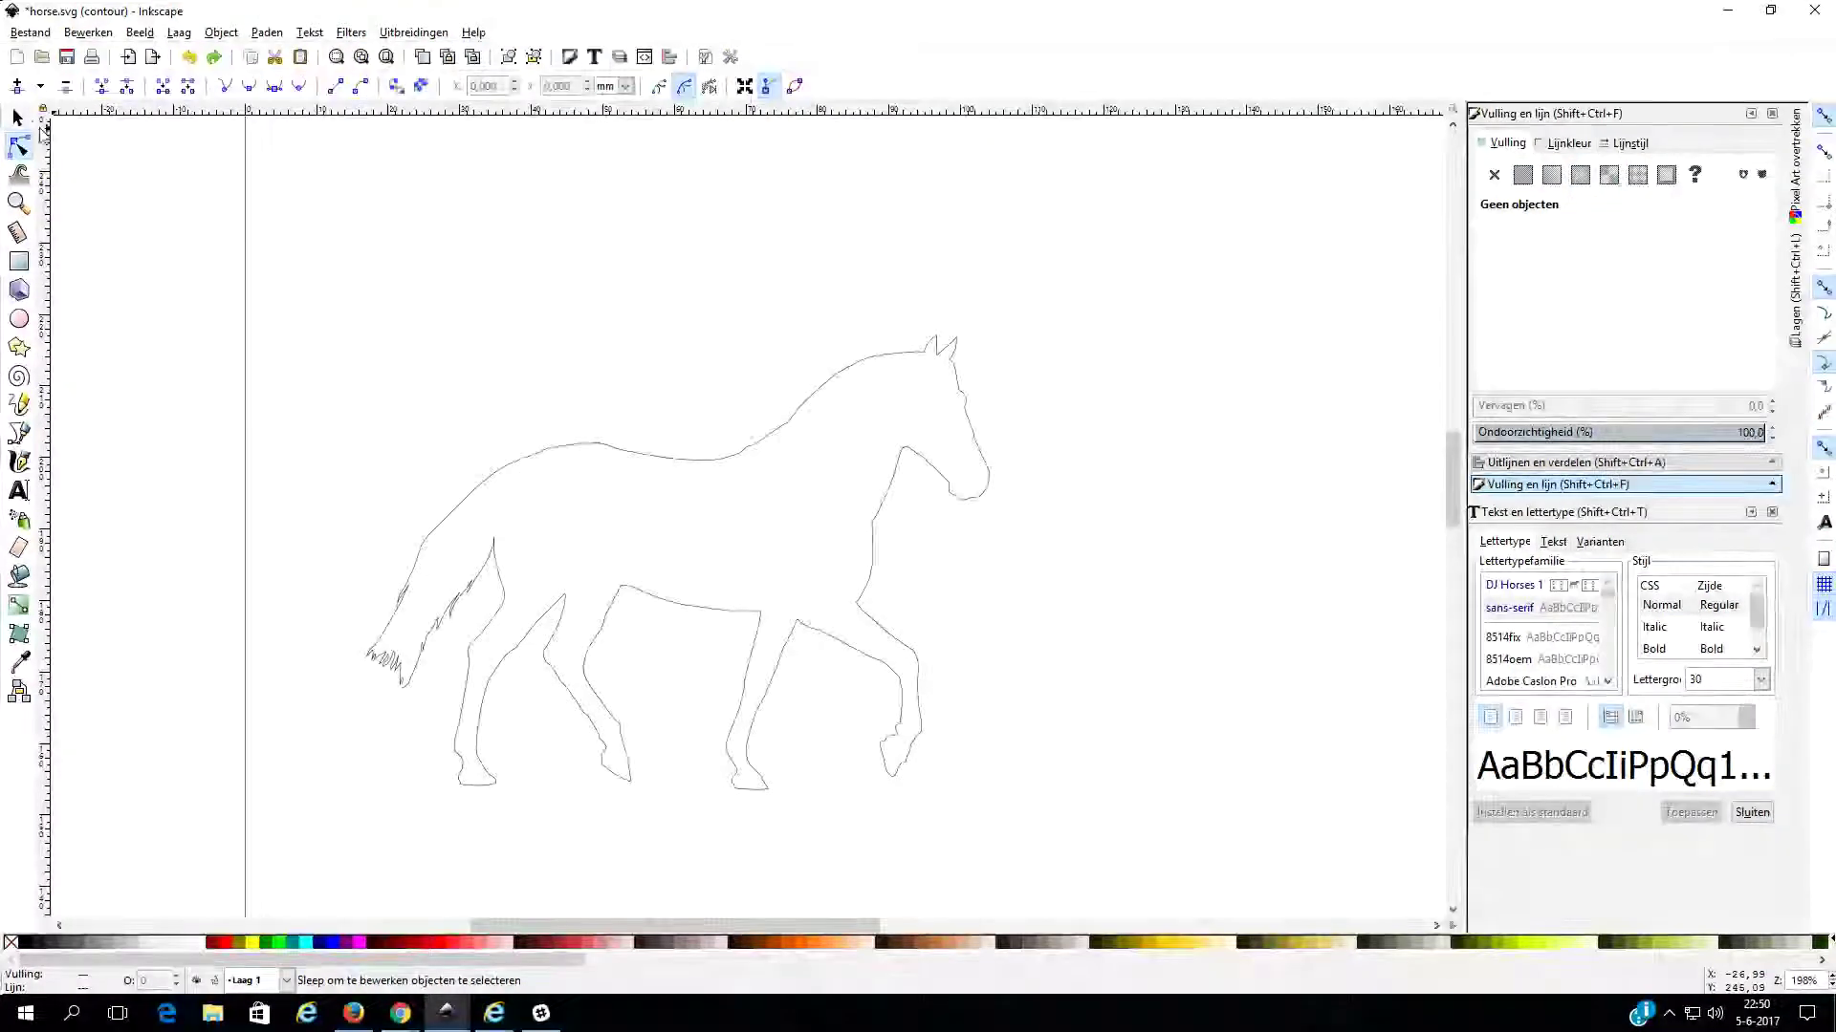
click(18, 117)
click(818, 376)
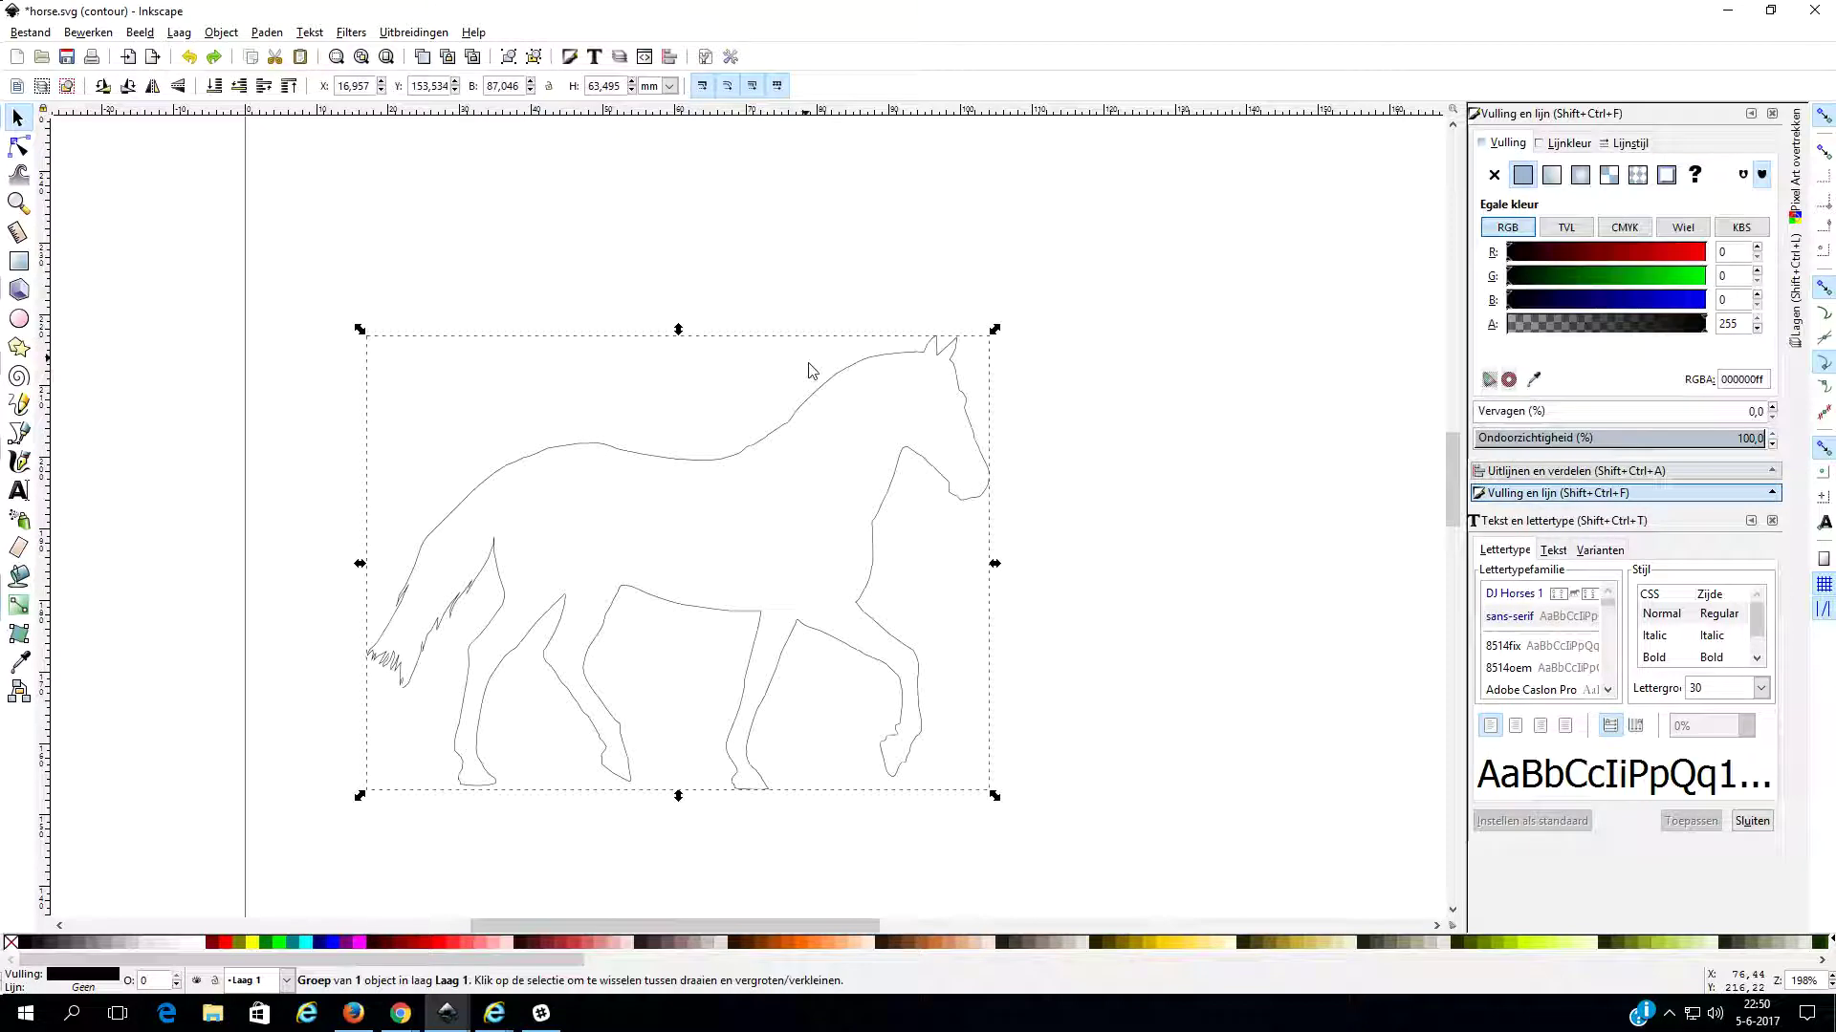
click(268, 32)
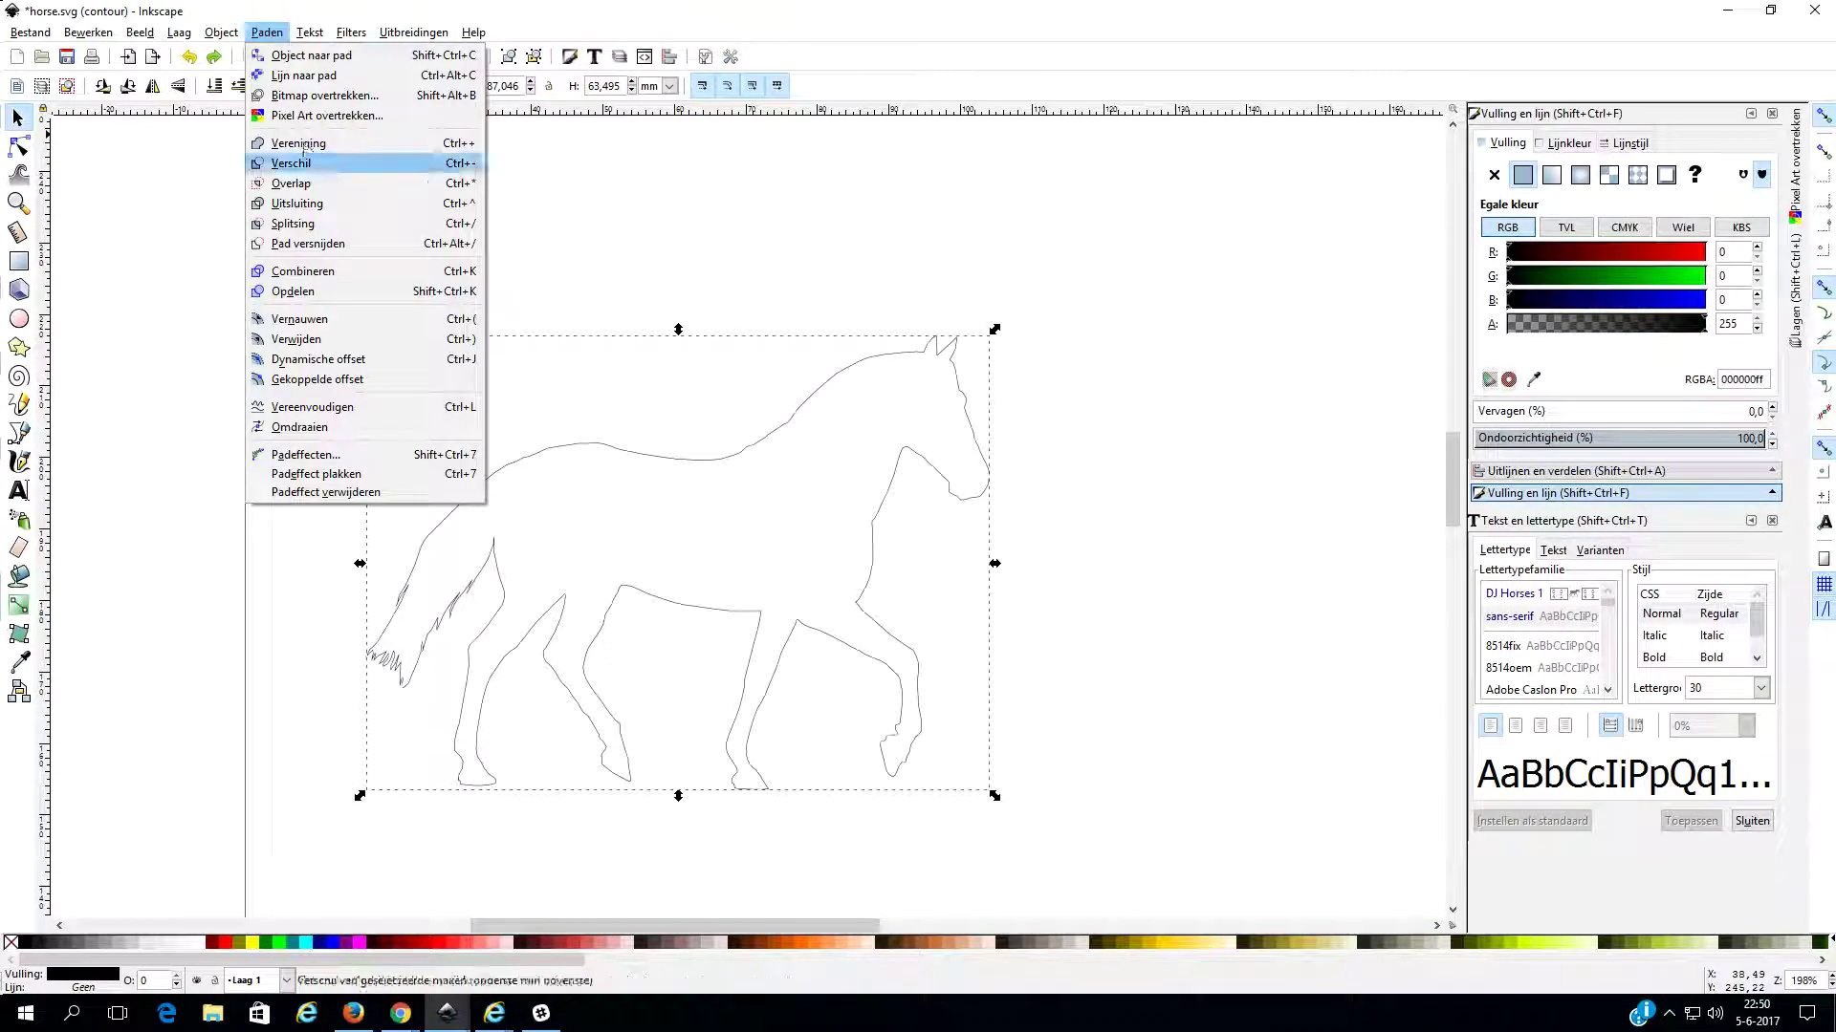
click(343, 382)
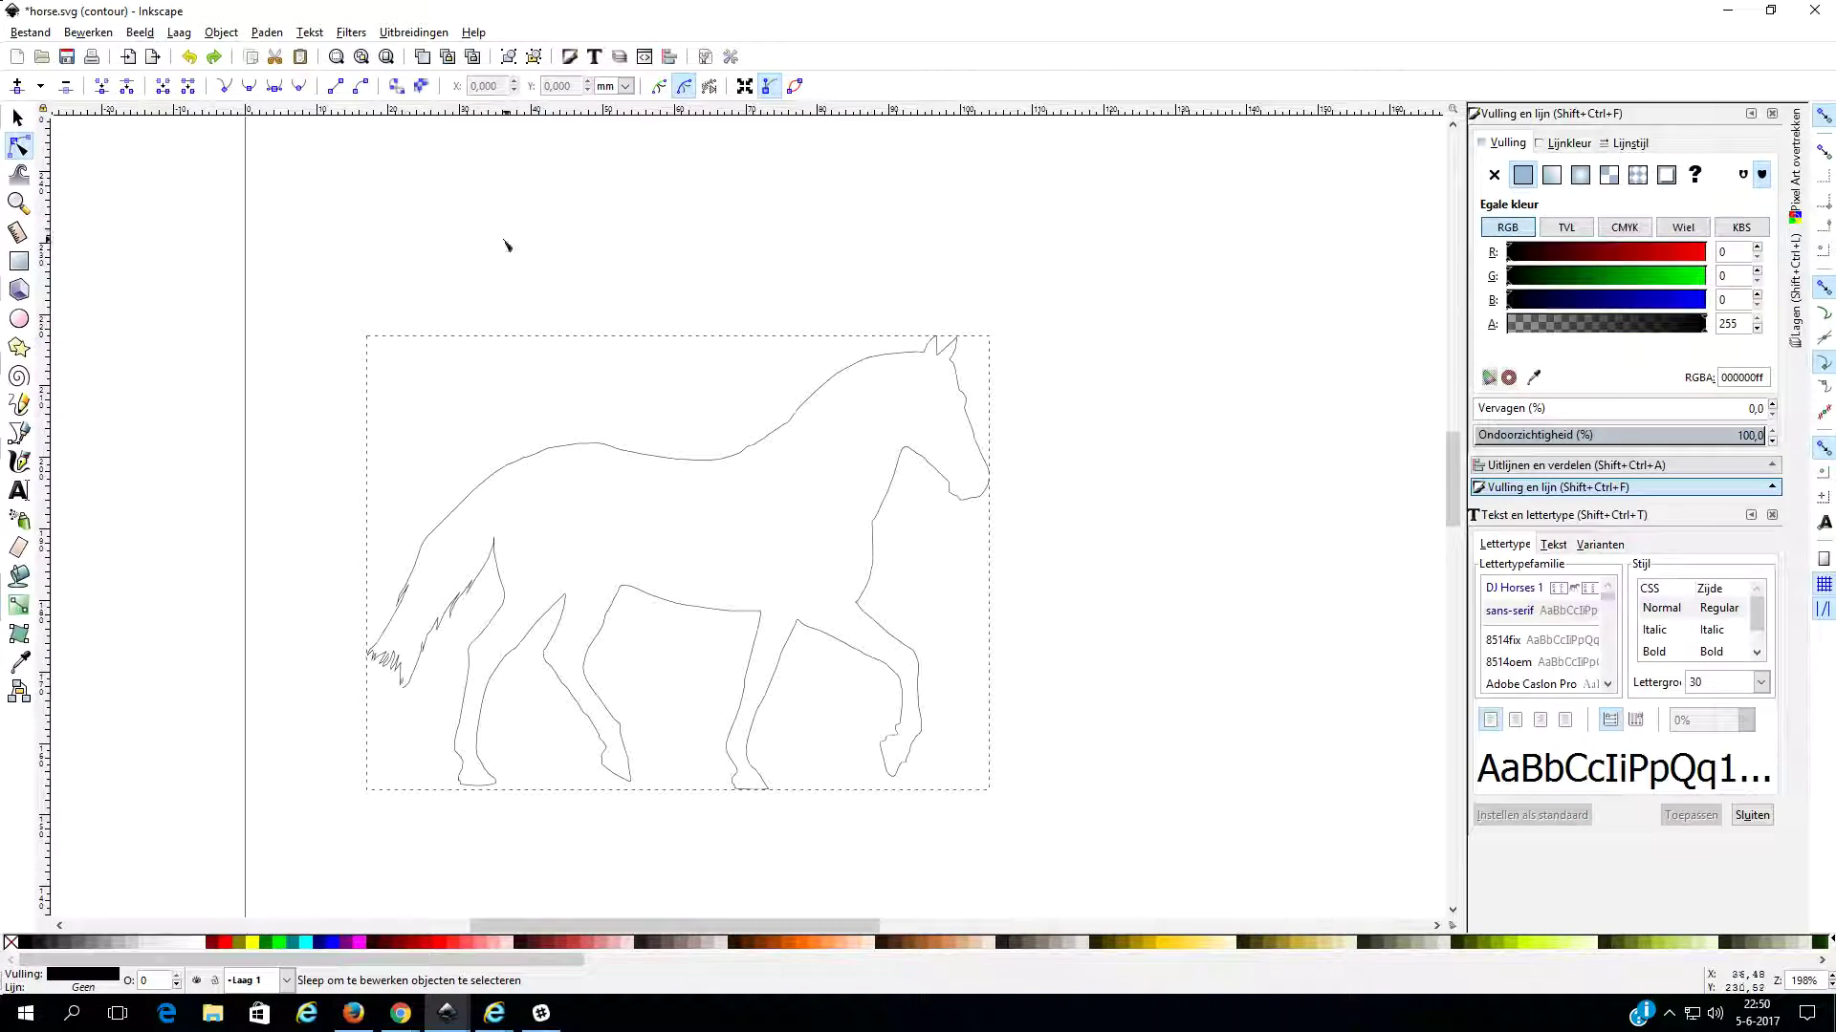
drag(222, 229, 1114, 848)
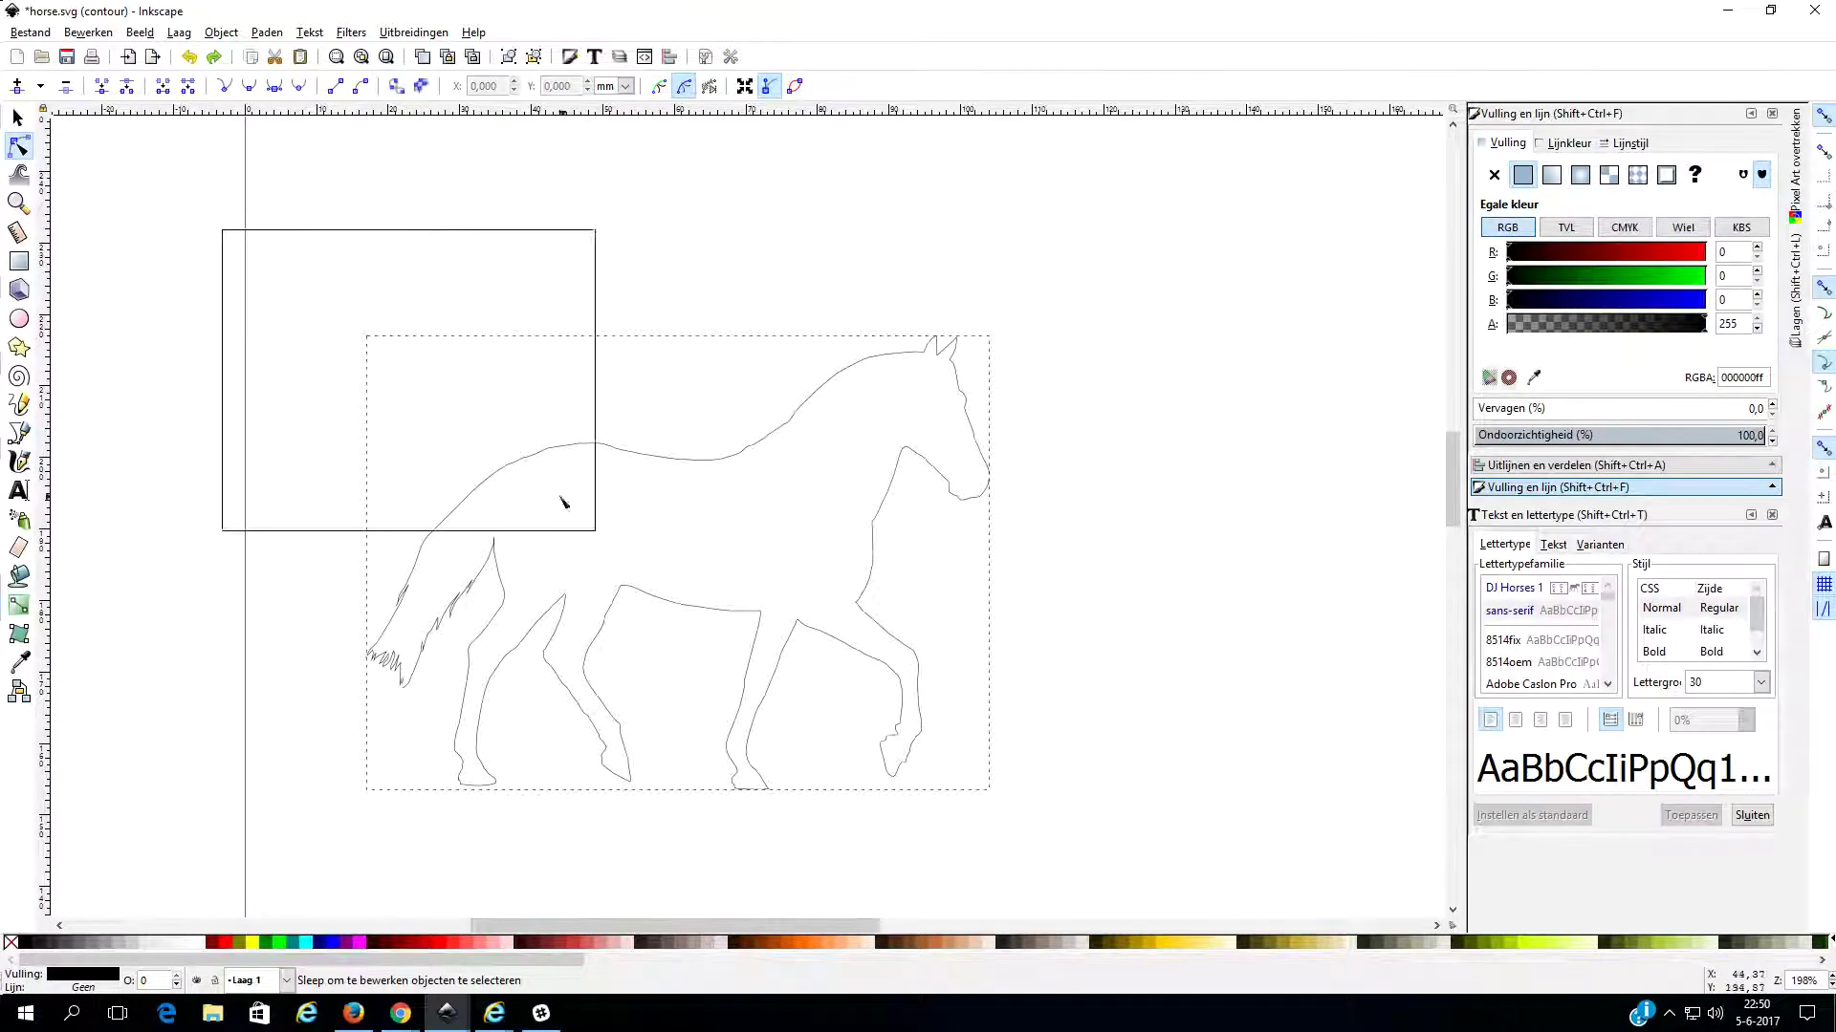
click(870, 382)
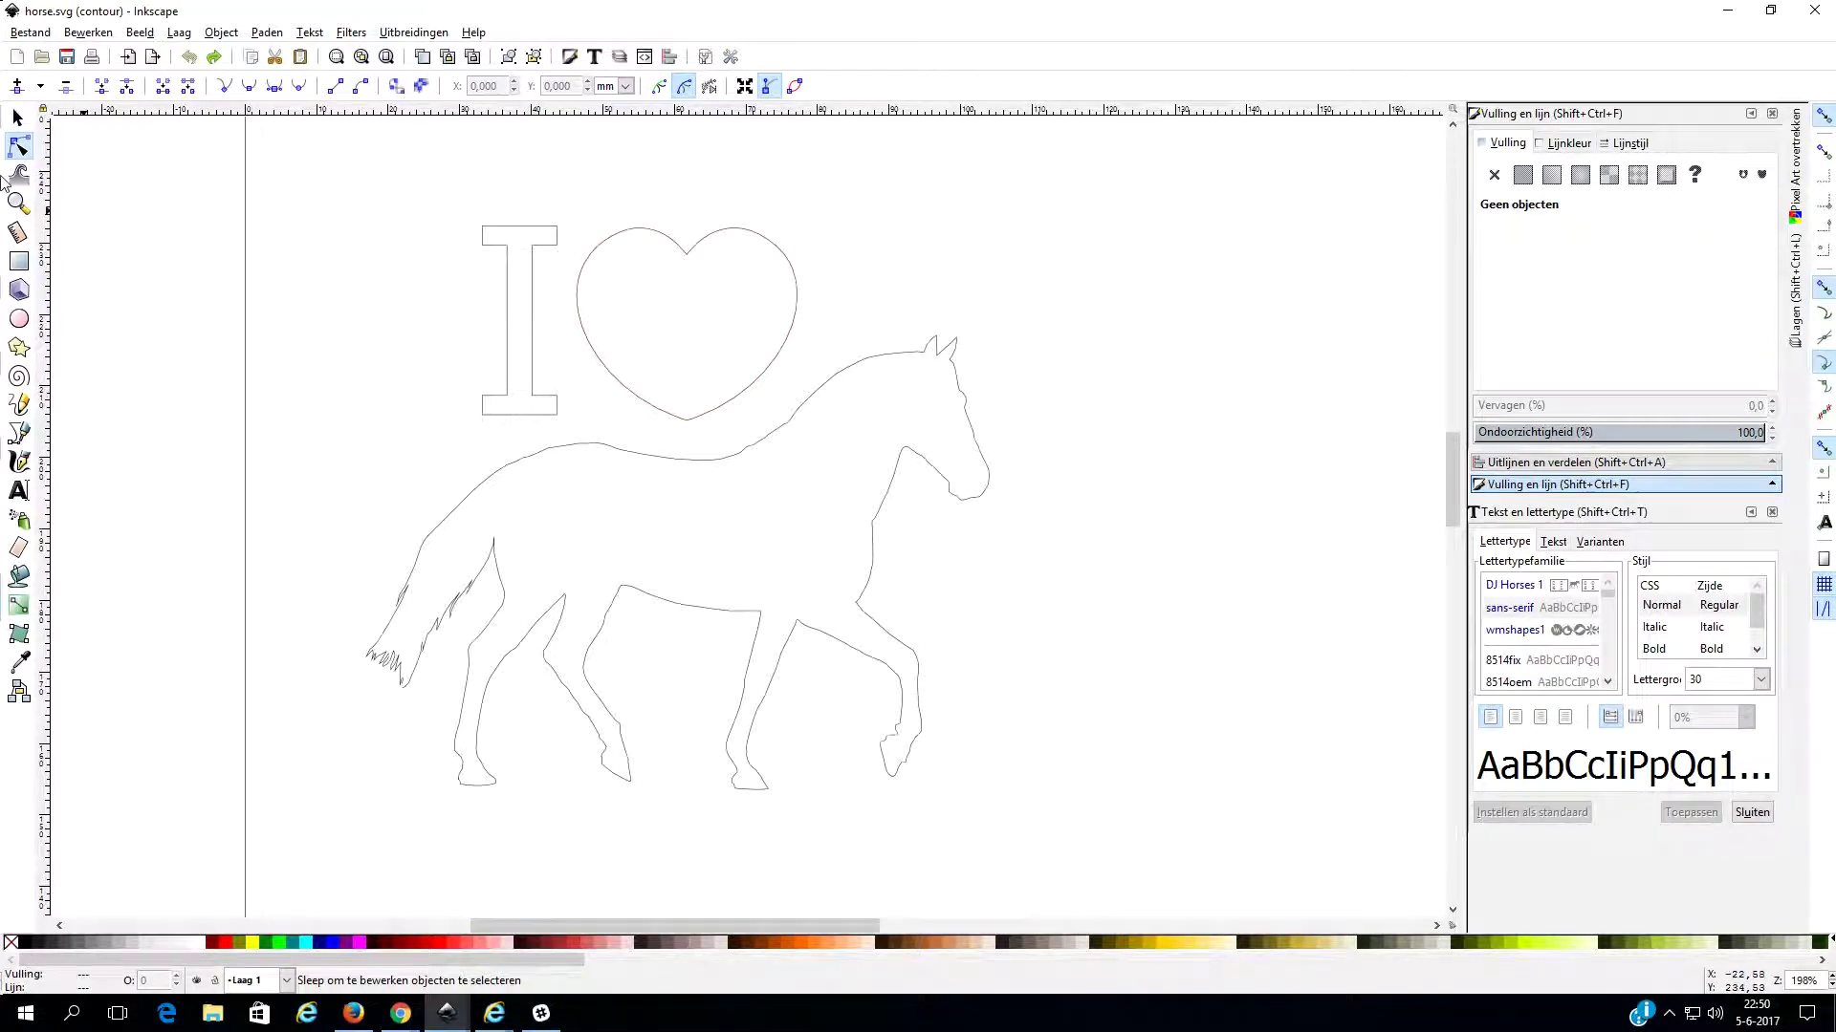
click(17, 117)
drag(385, 153, 812, 447)
Delete the I and heart, then try a linked offset on the horse group.
key(Delete)
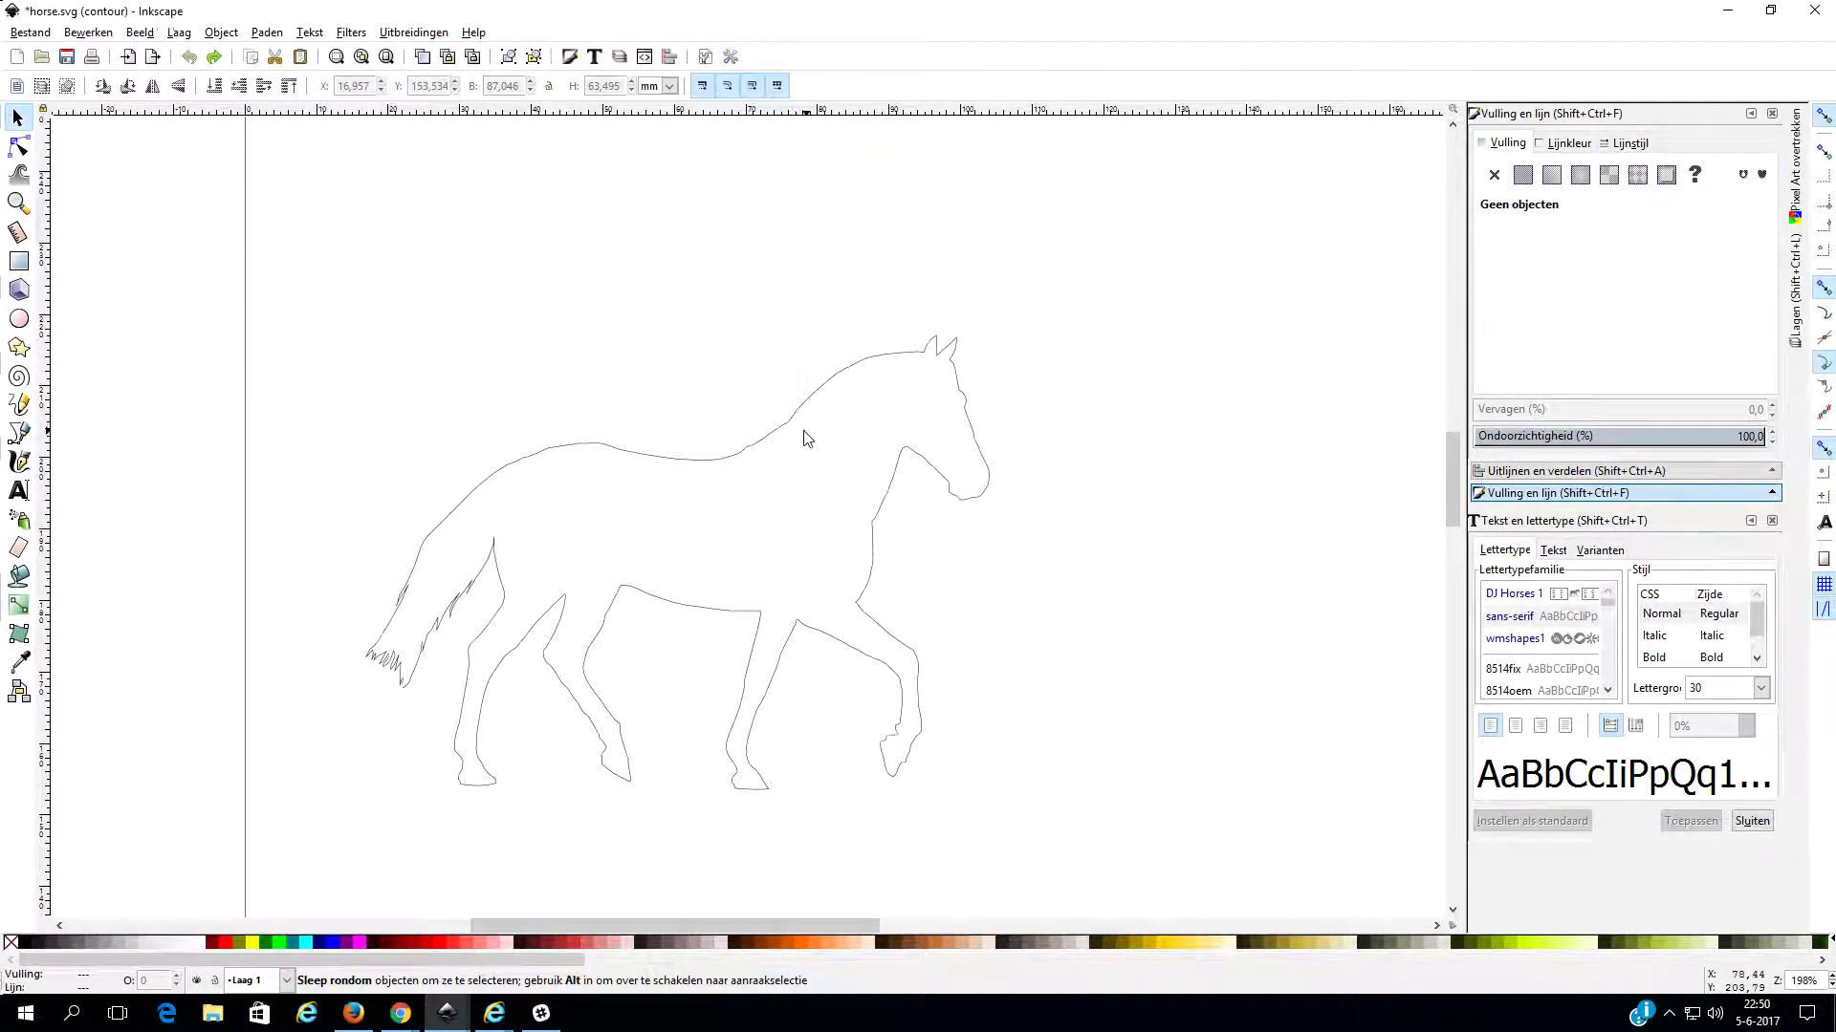
click(779, 429)
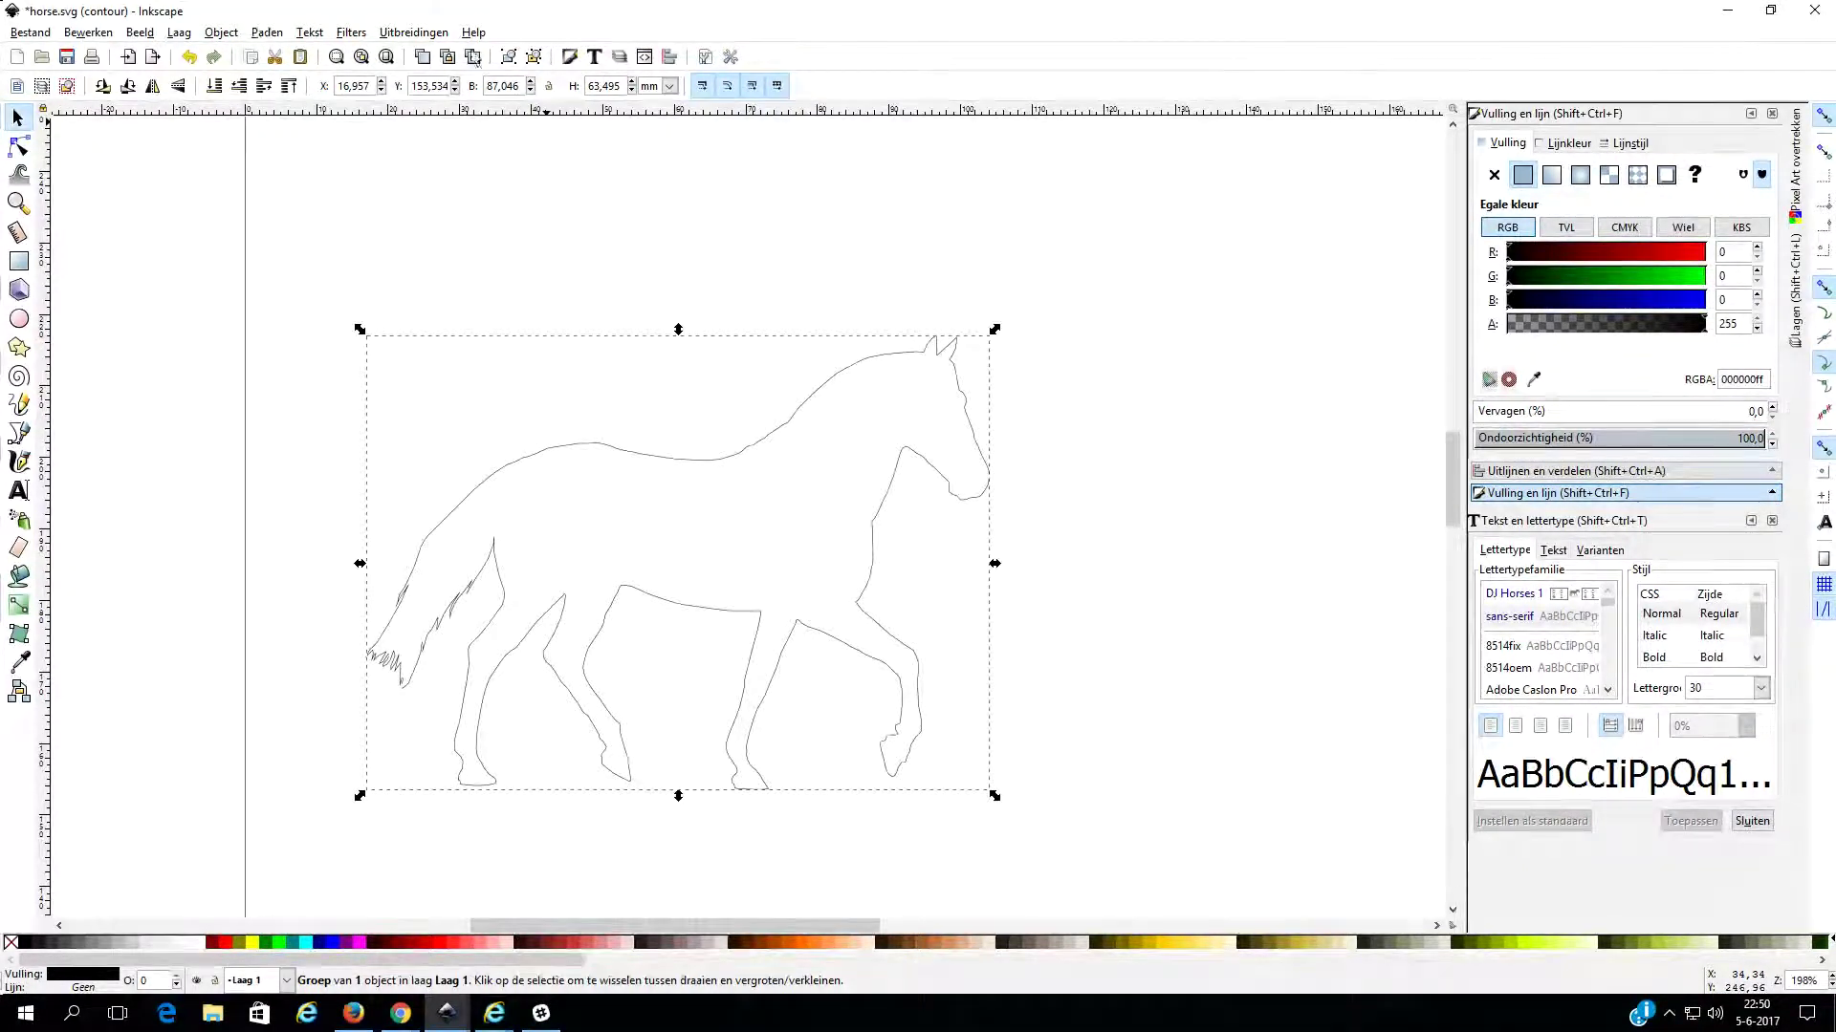
click(255, 29)
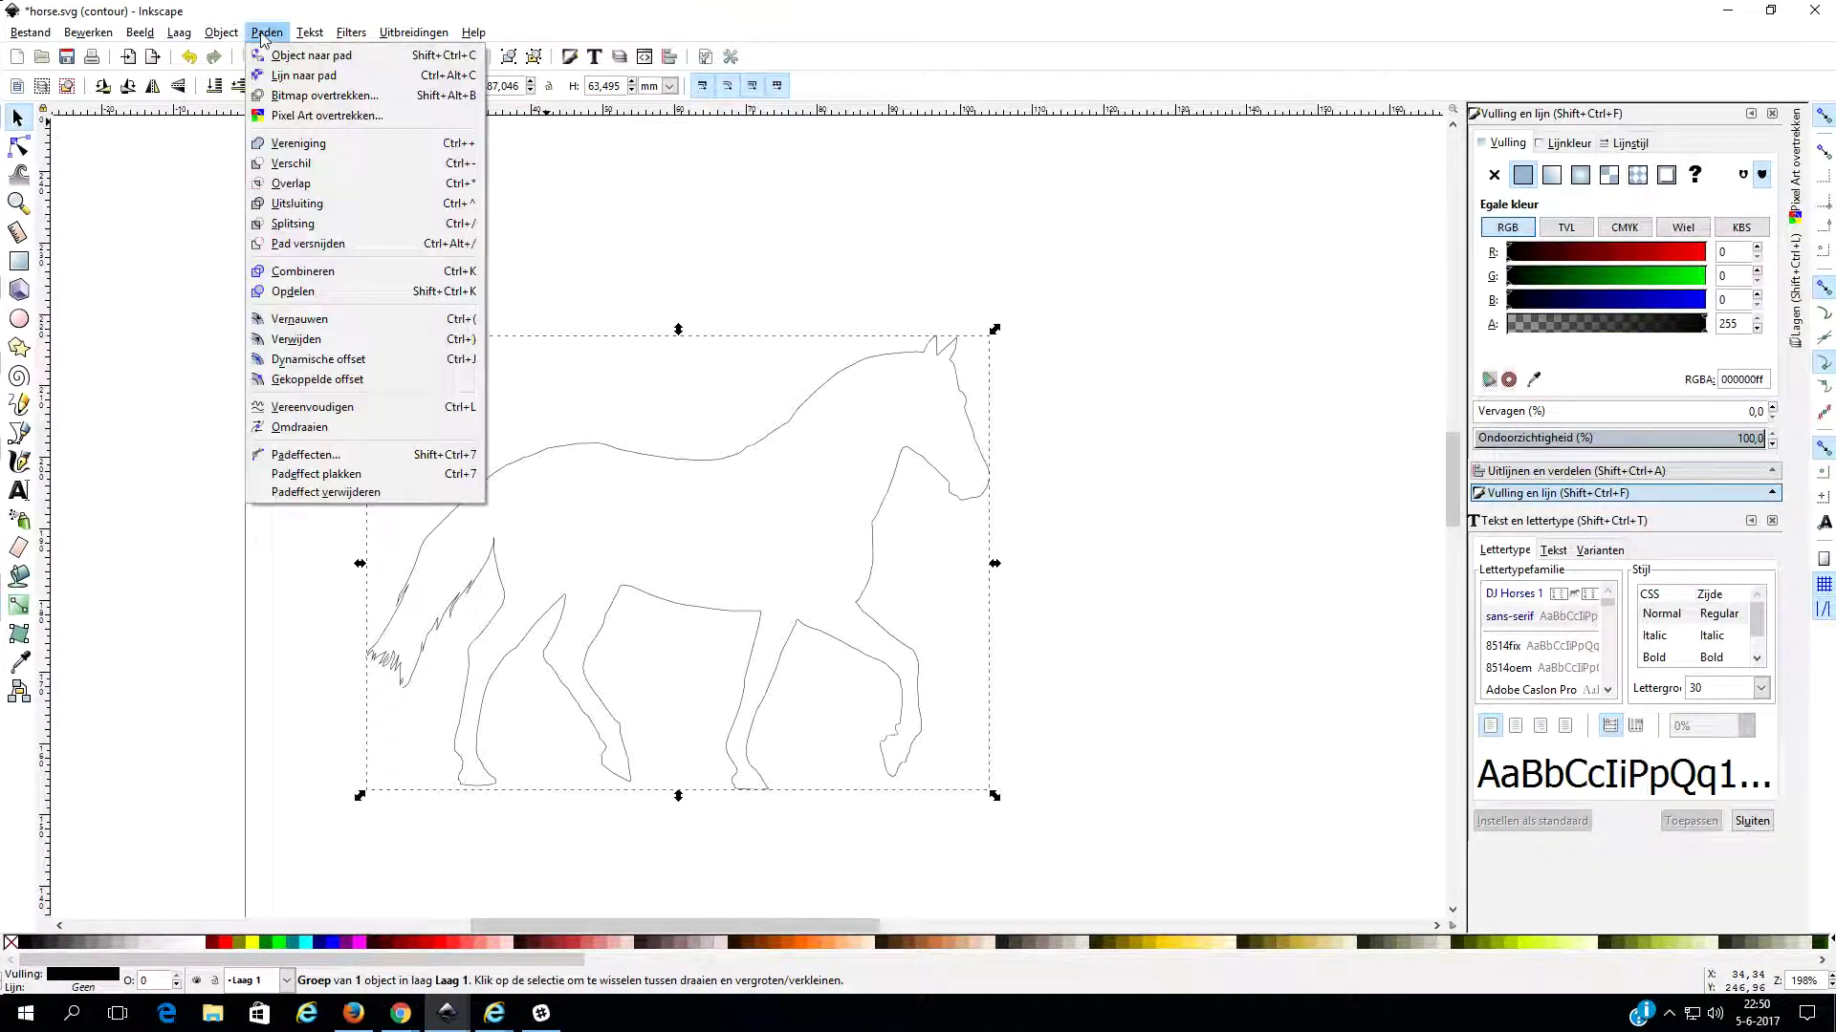
click(297, 381)
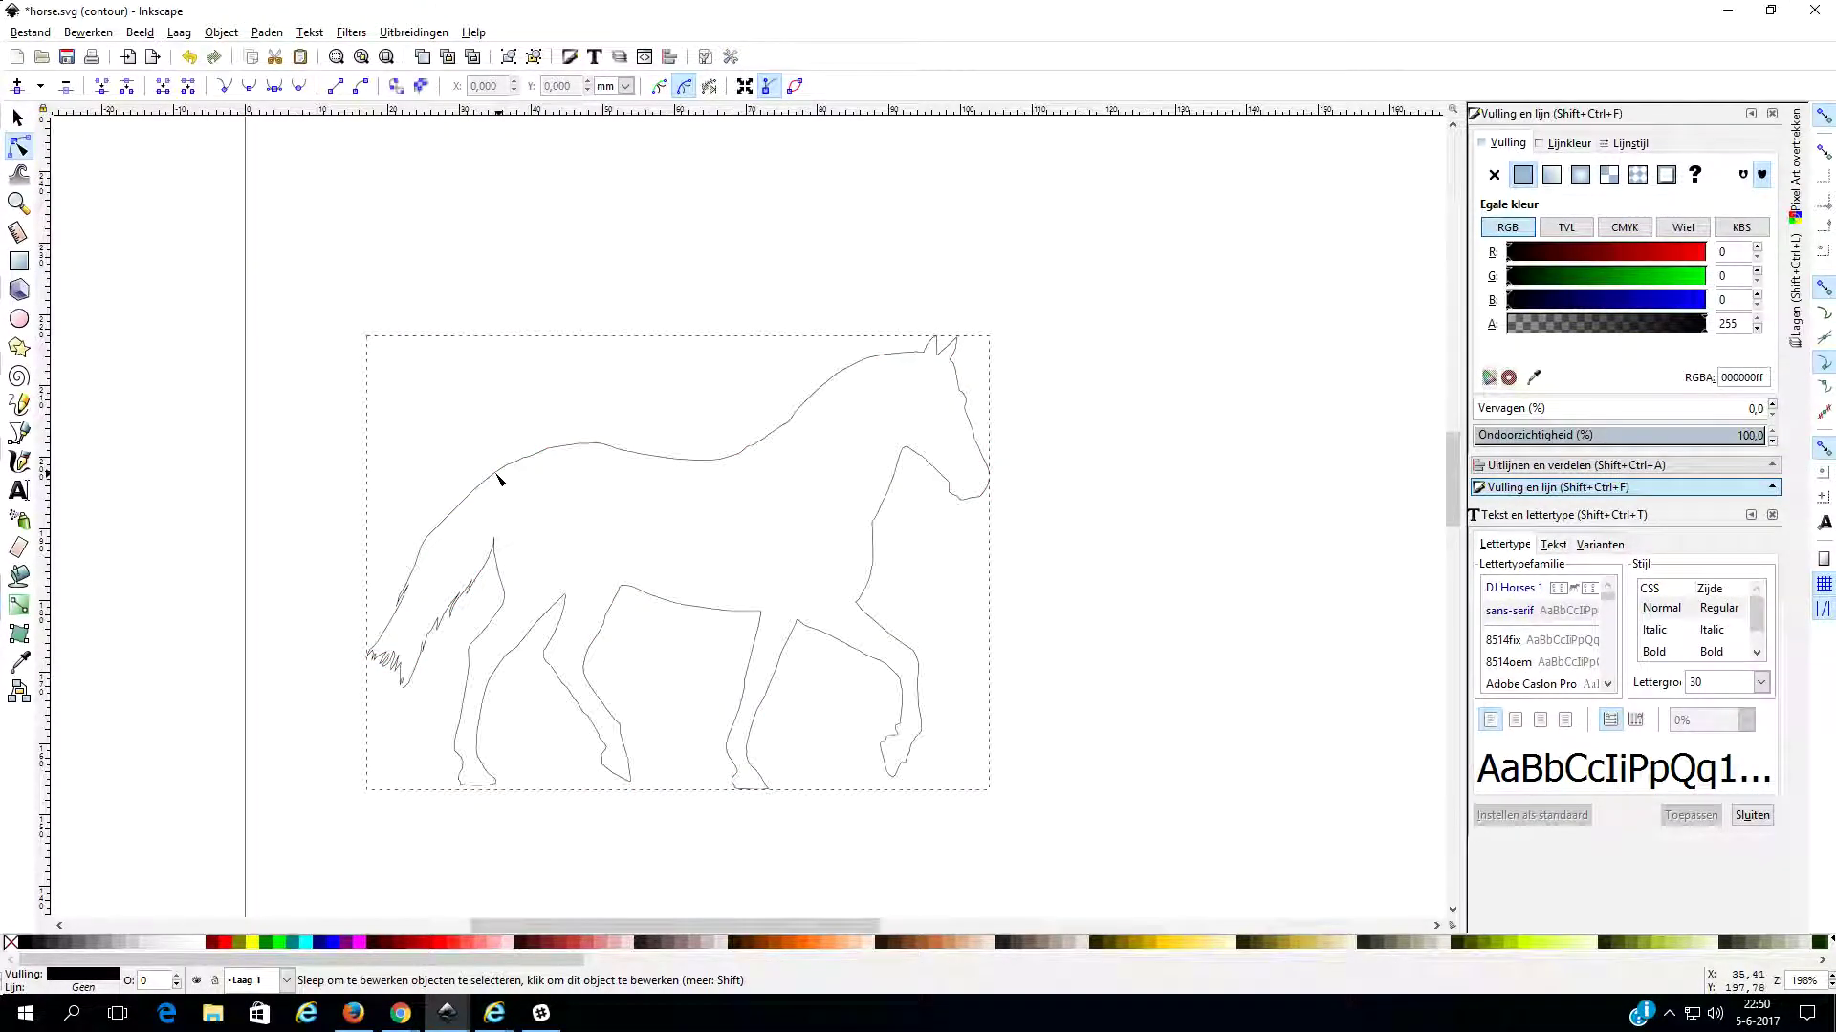
click(498, 478)
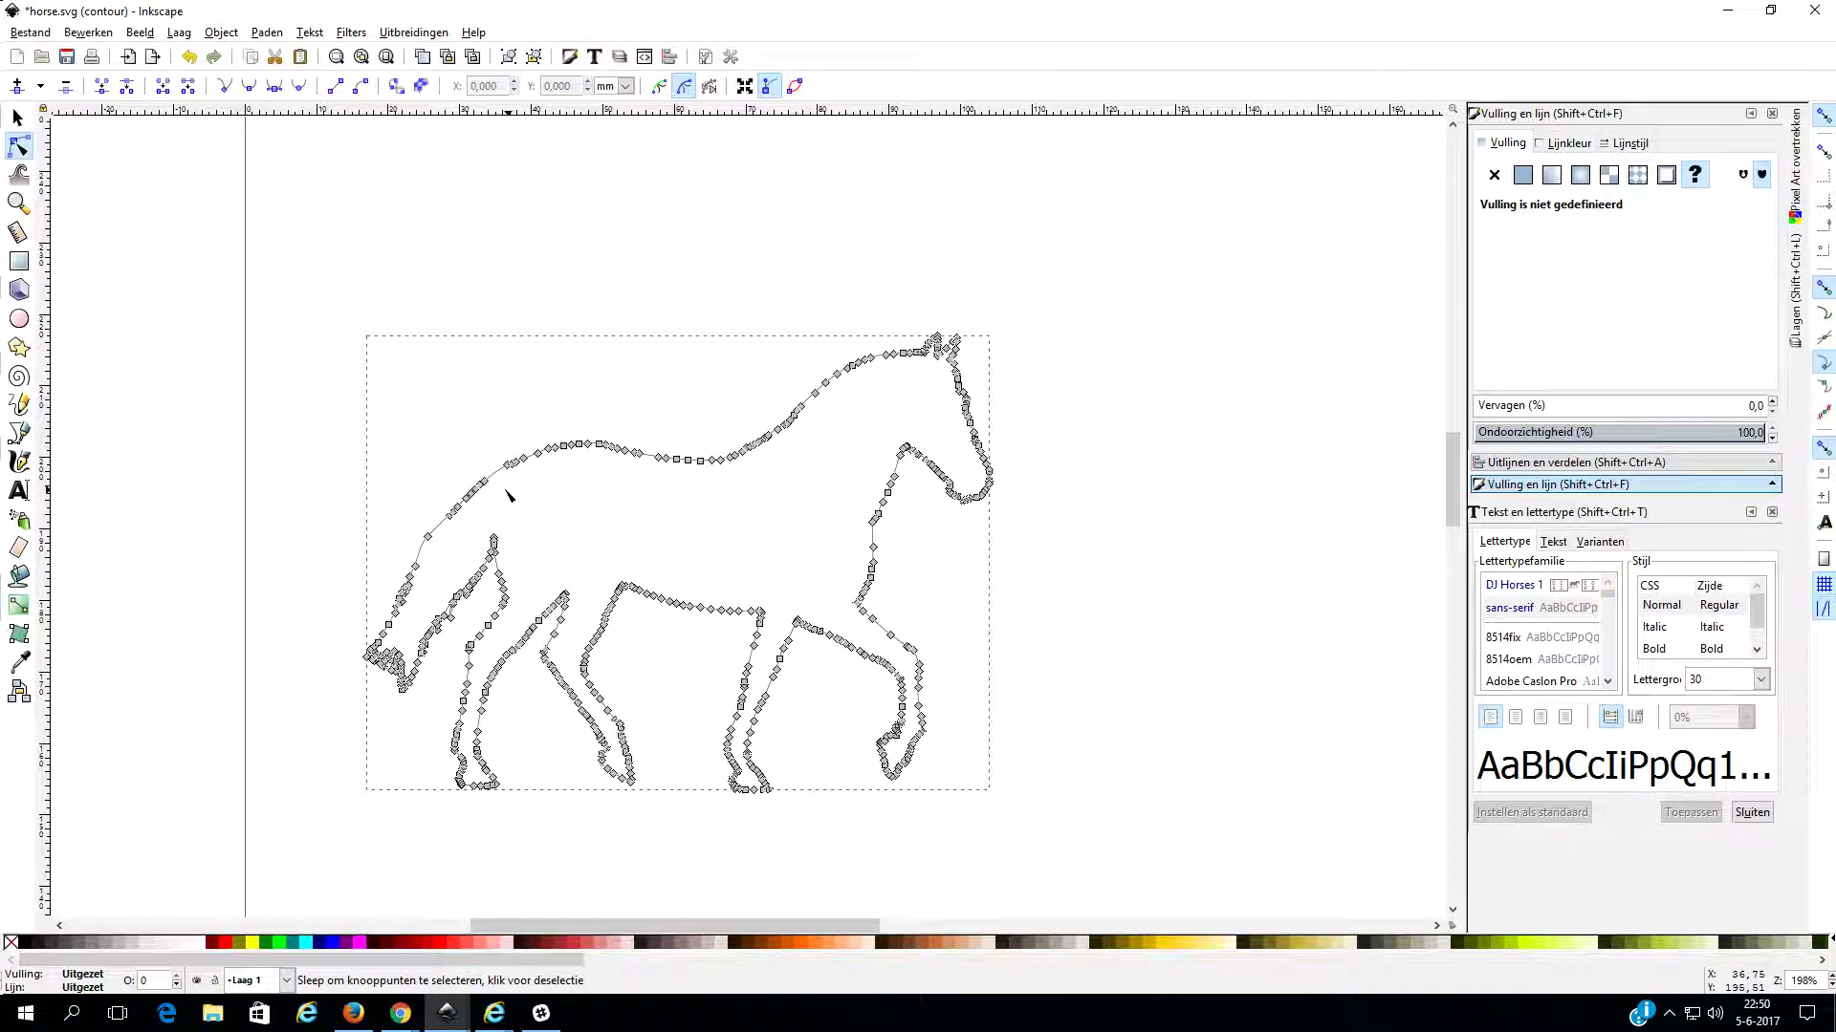
key(Escape)
click(268, 32)
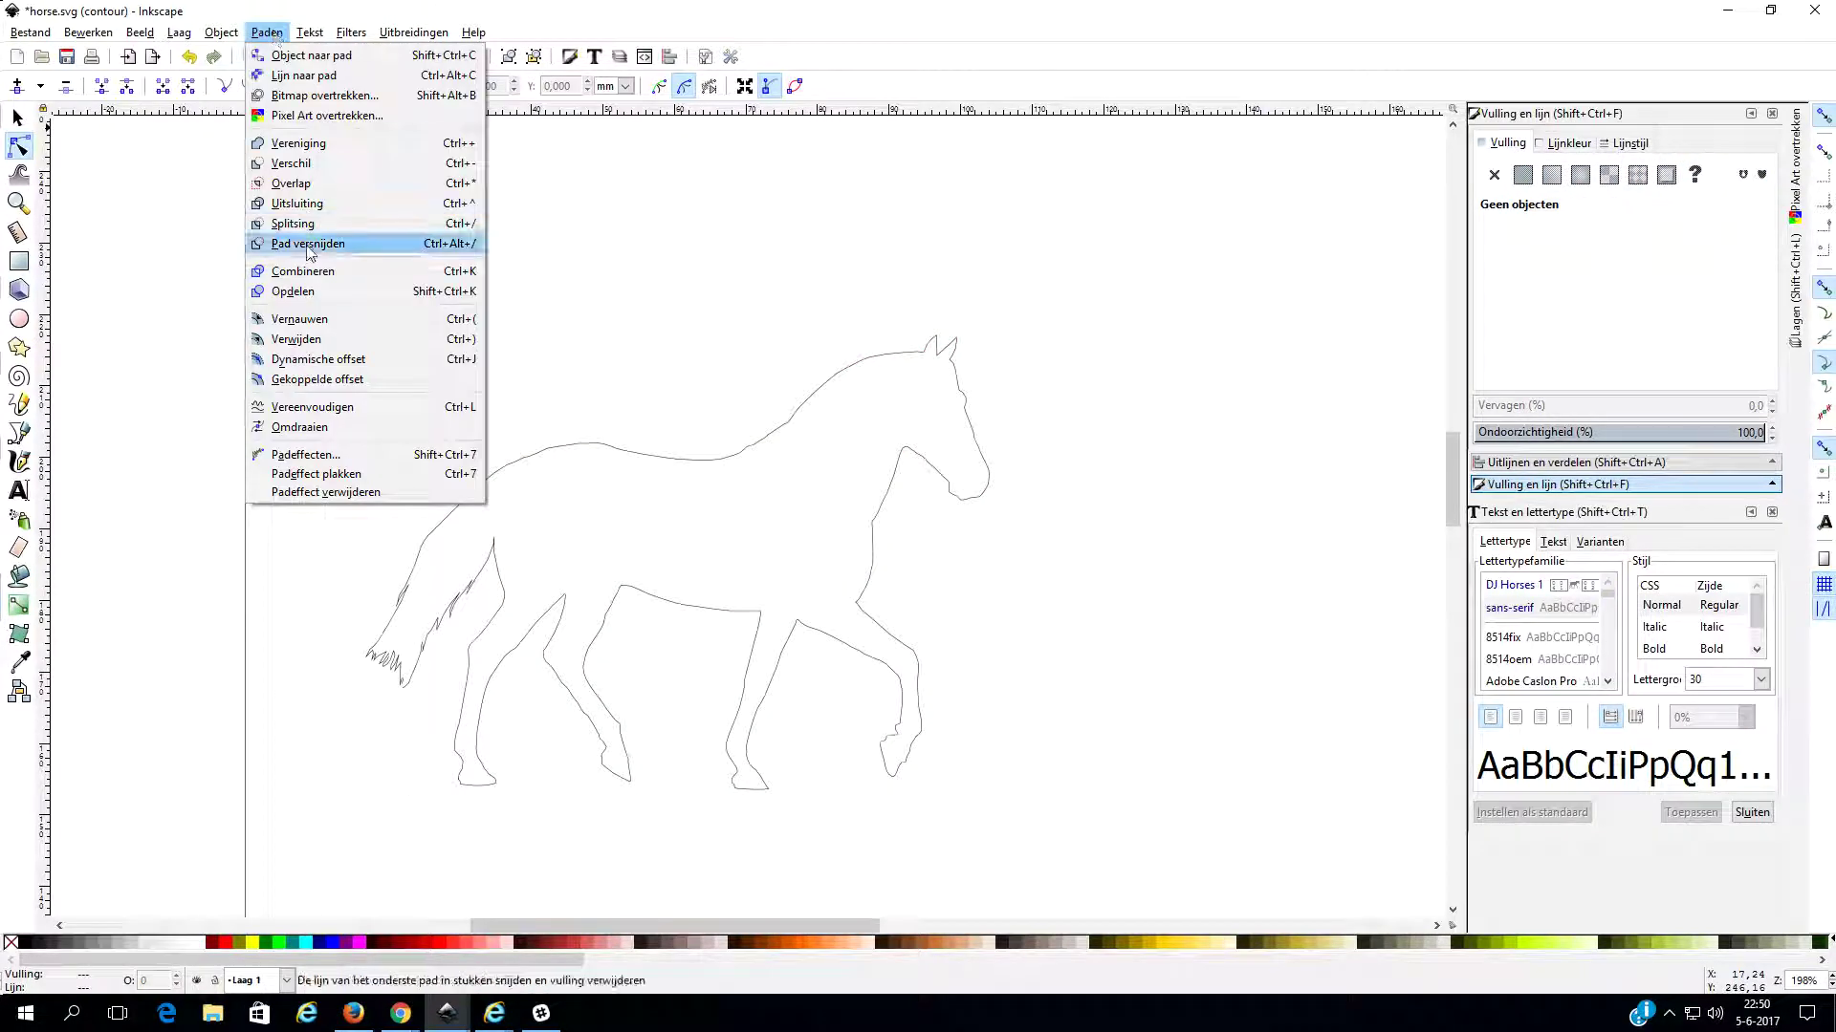
key(Escape)
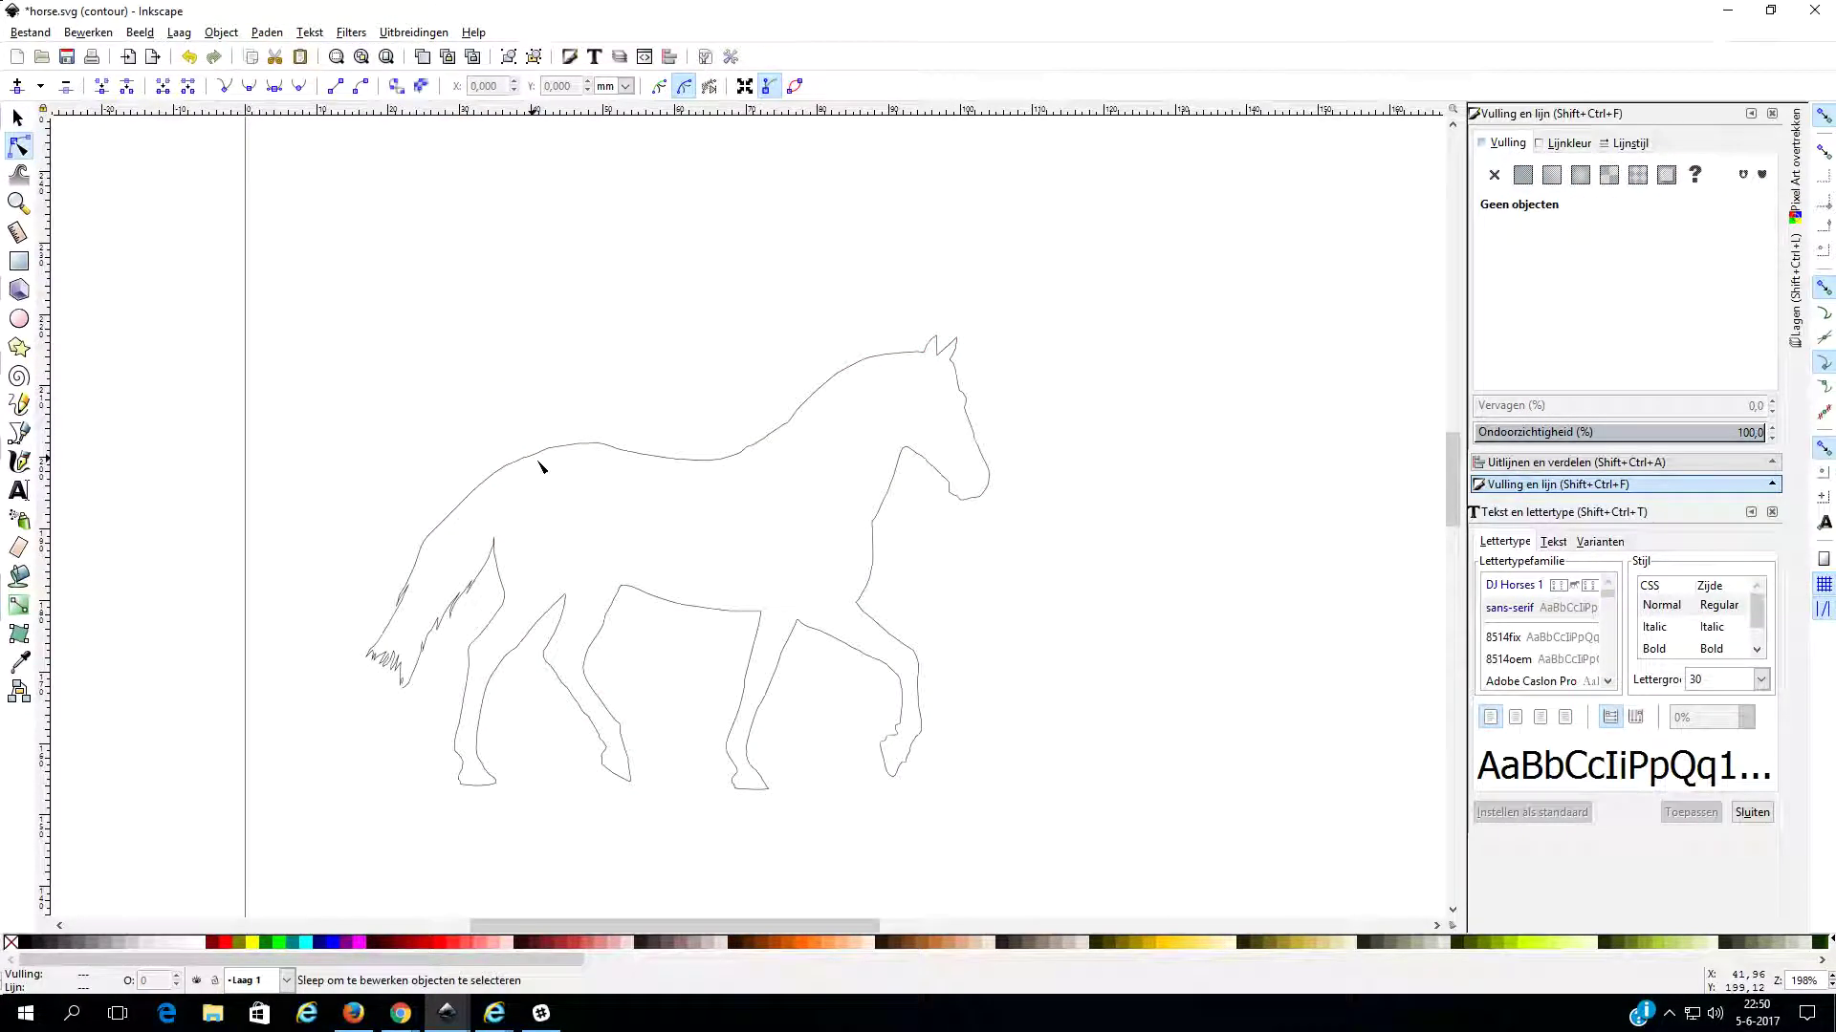
Apply a trial Dynamische offset to the horse path, widen it, then undo it.
click(593, 456)
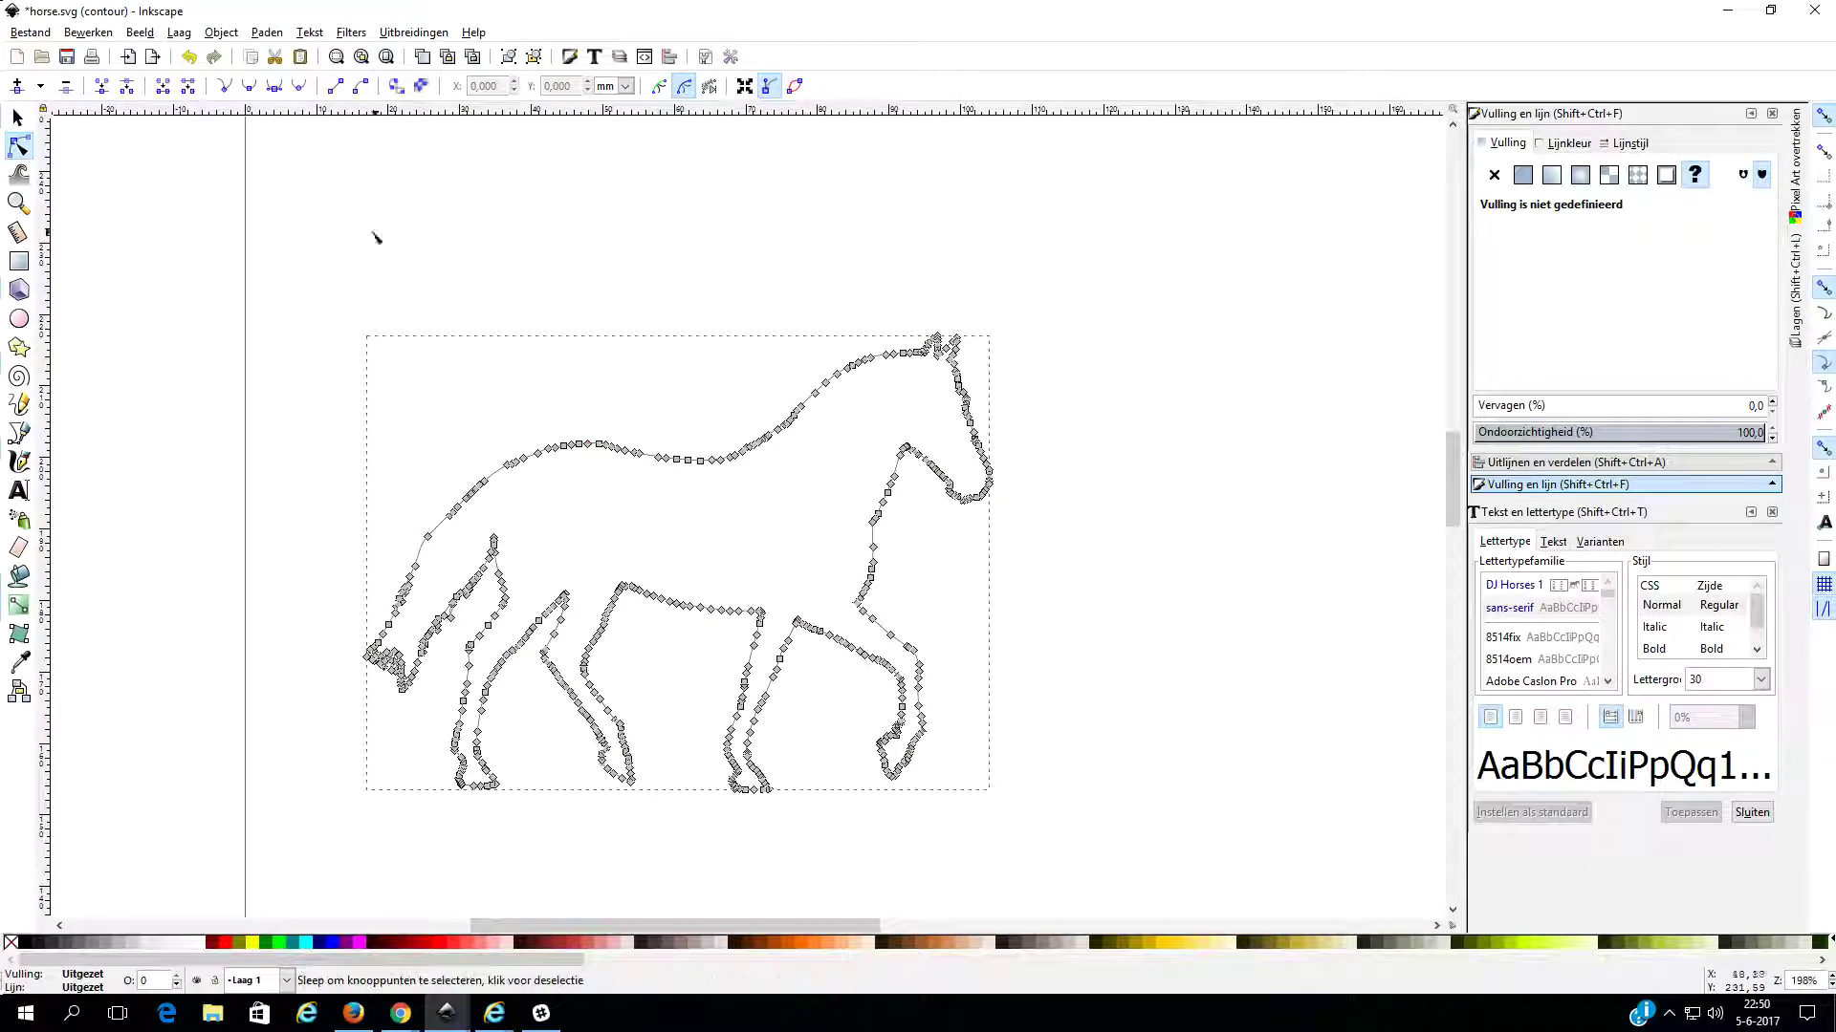
click(219, 27)
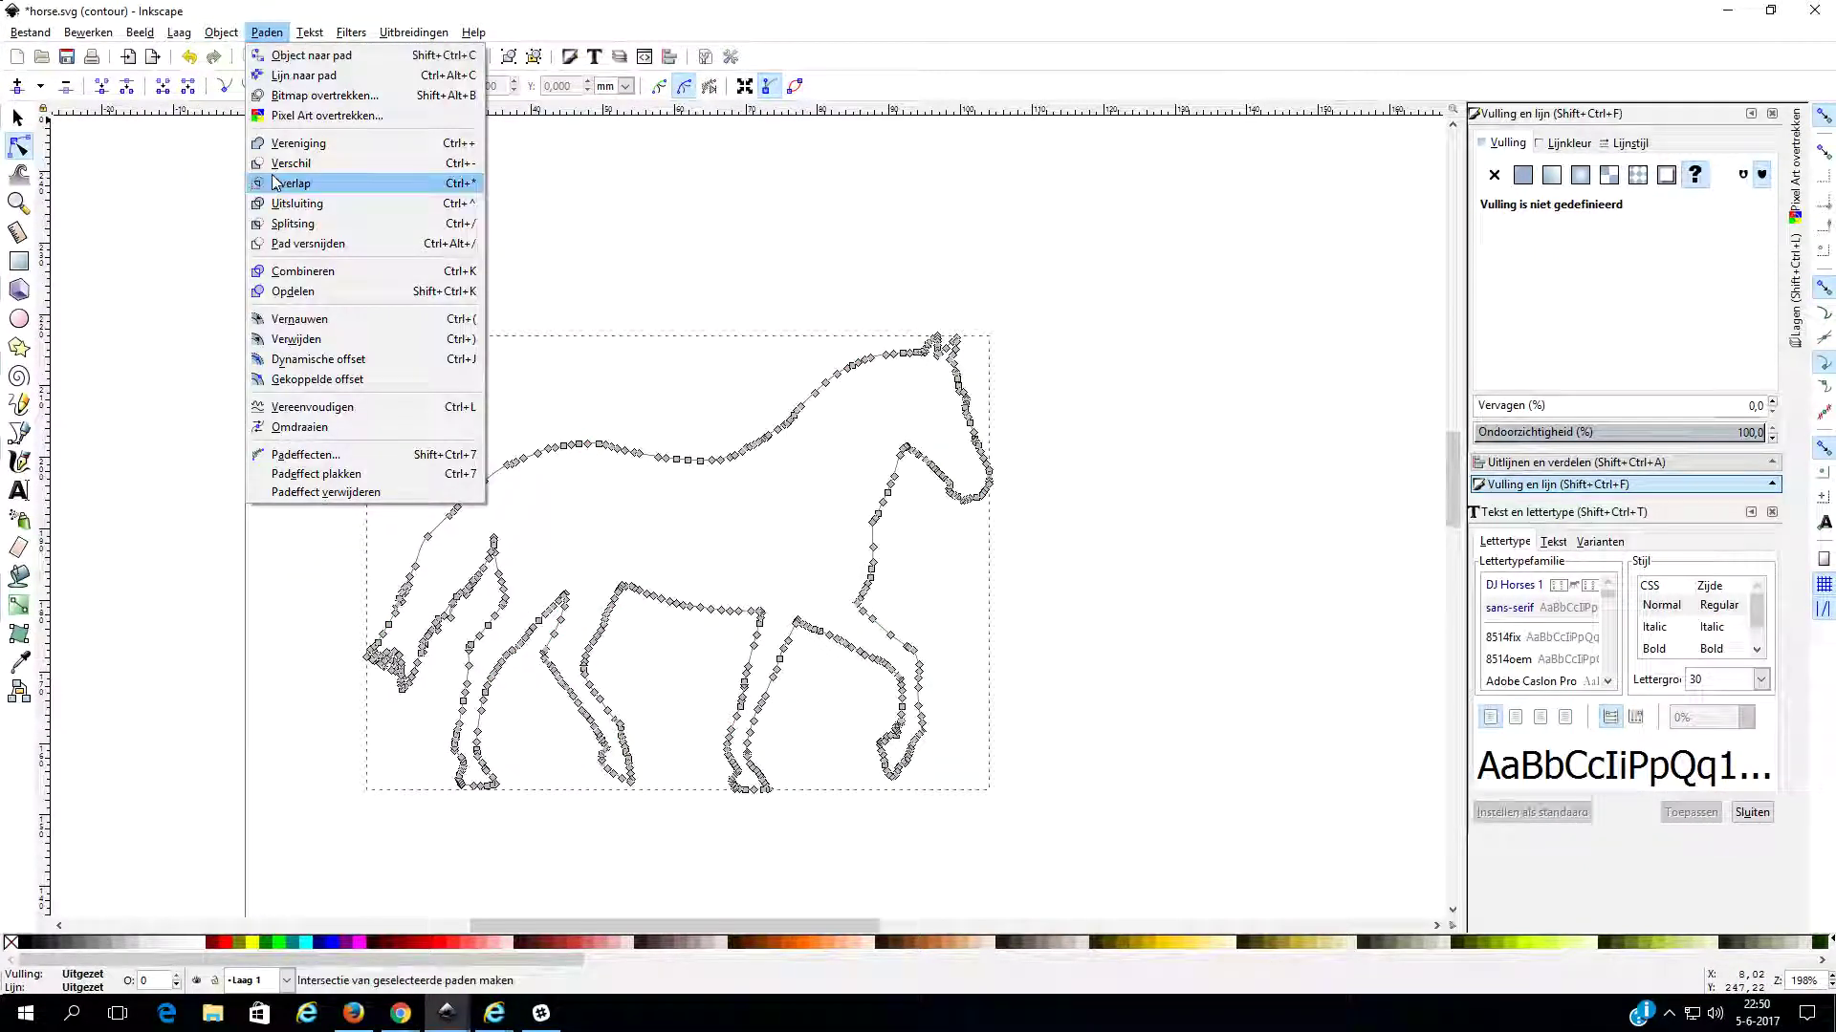
click(310, 374)
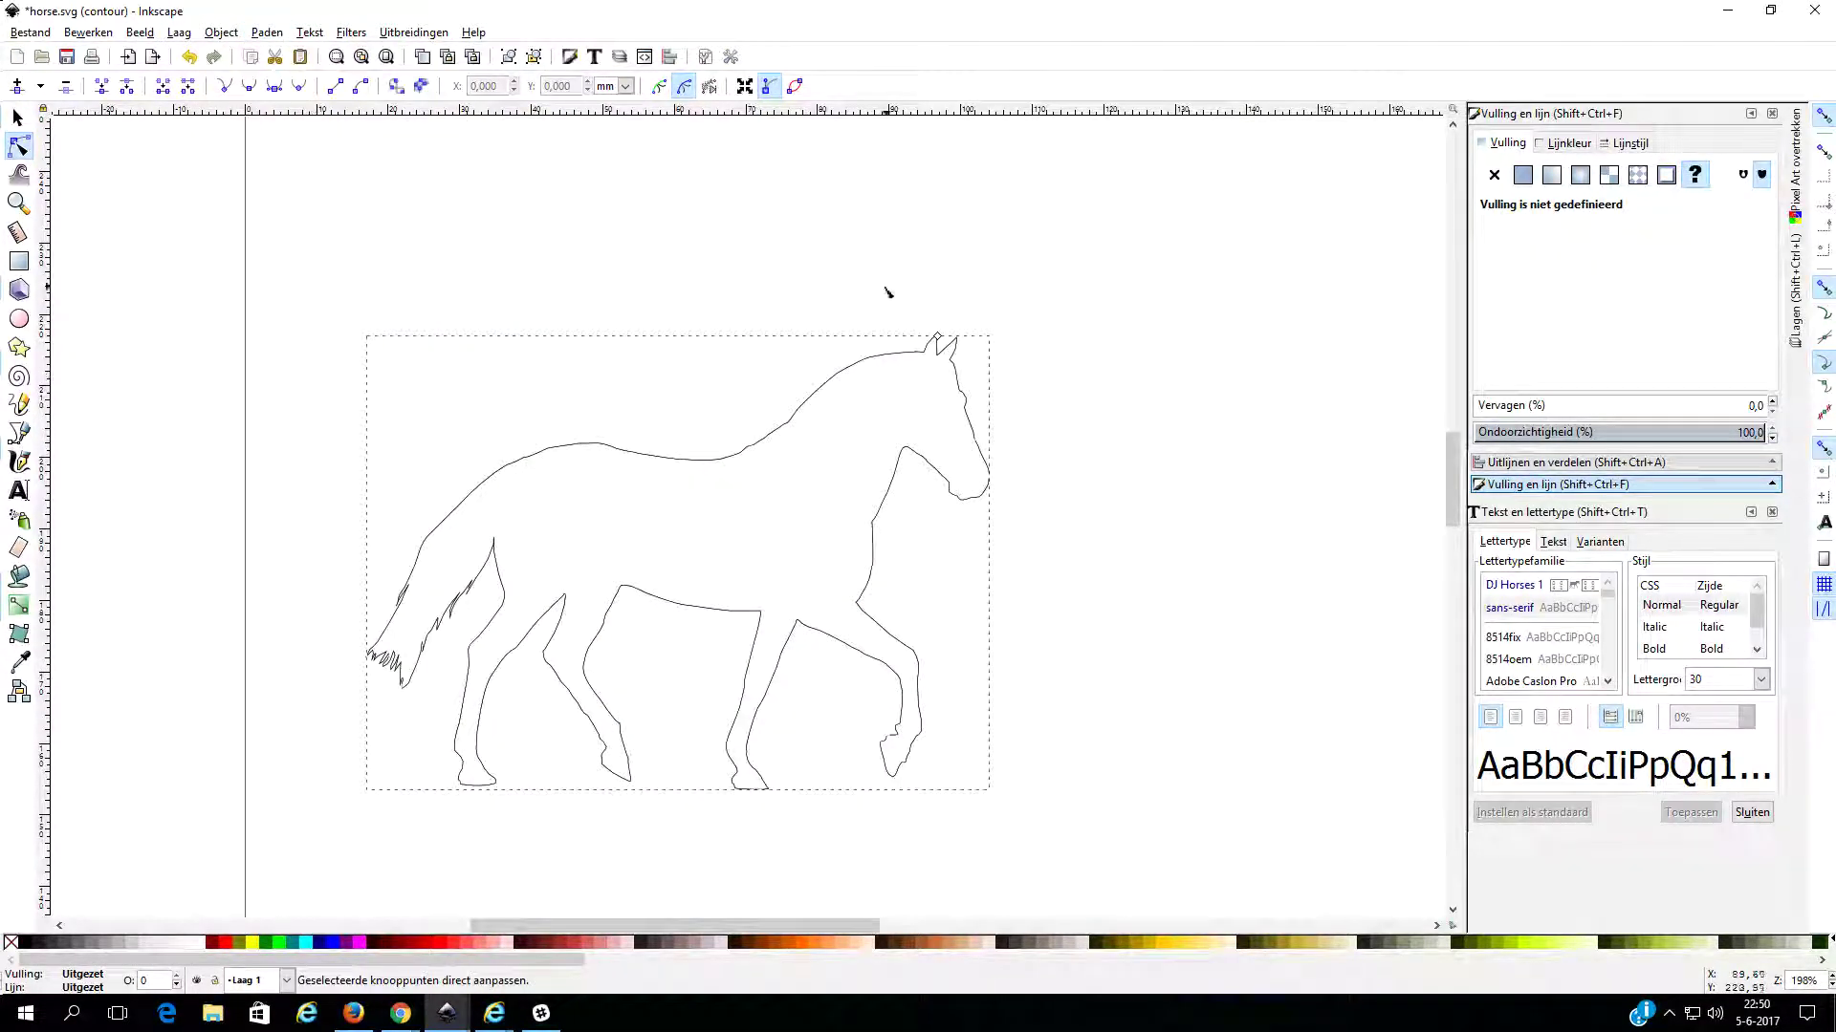
drag(938, 337, 942, 335)
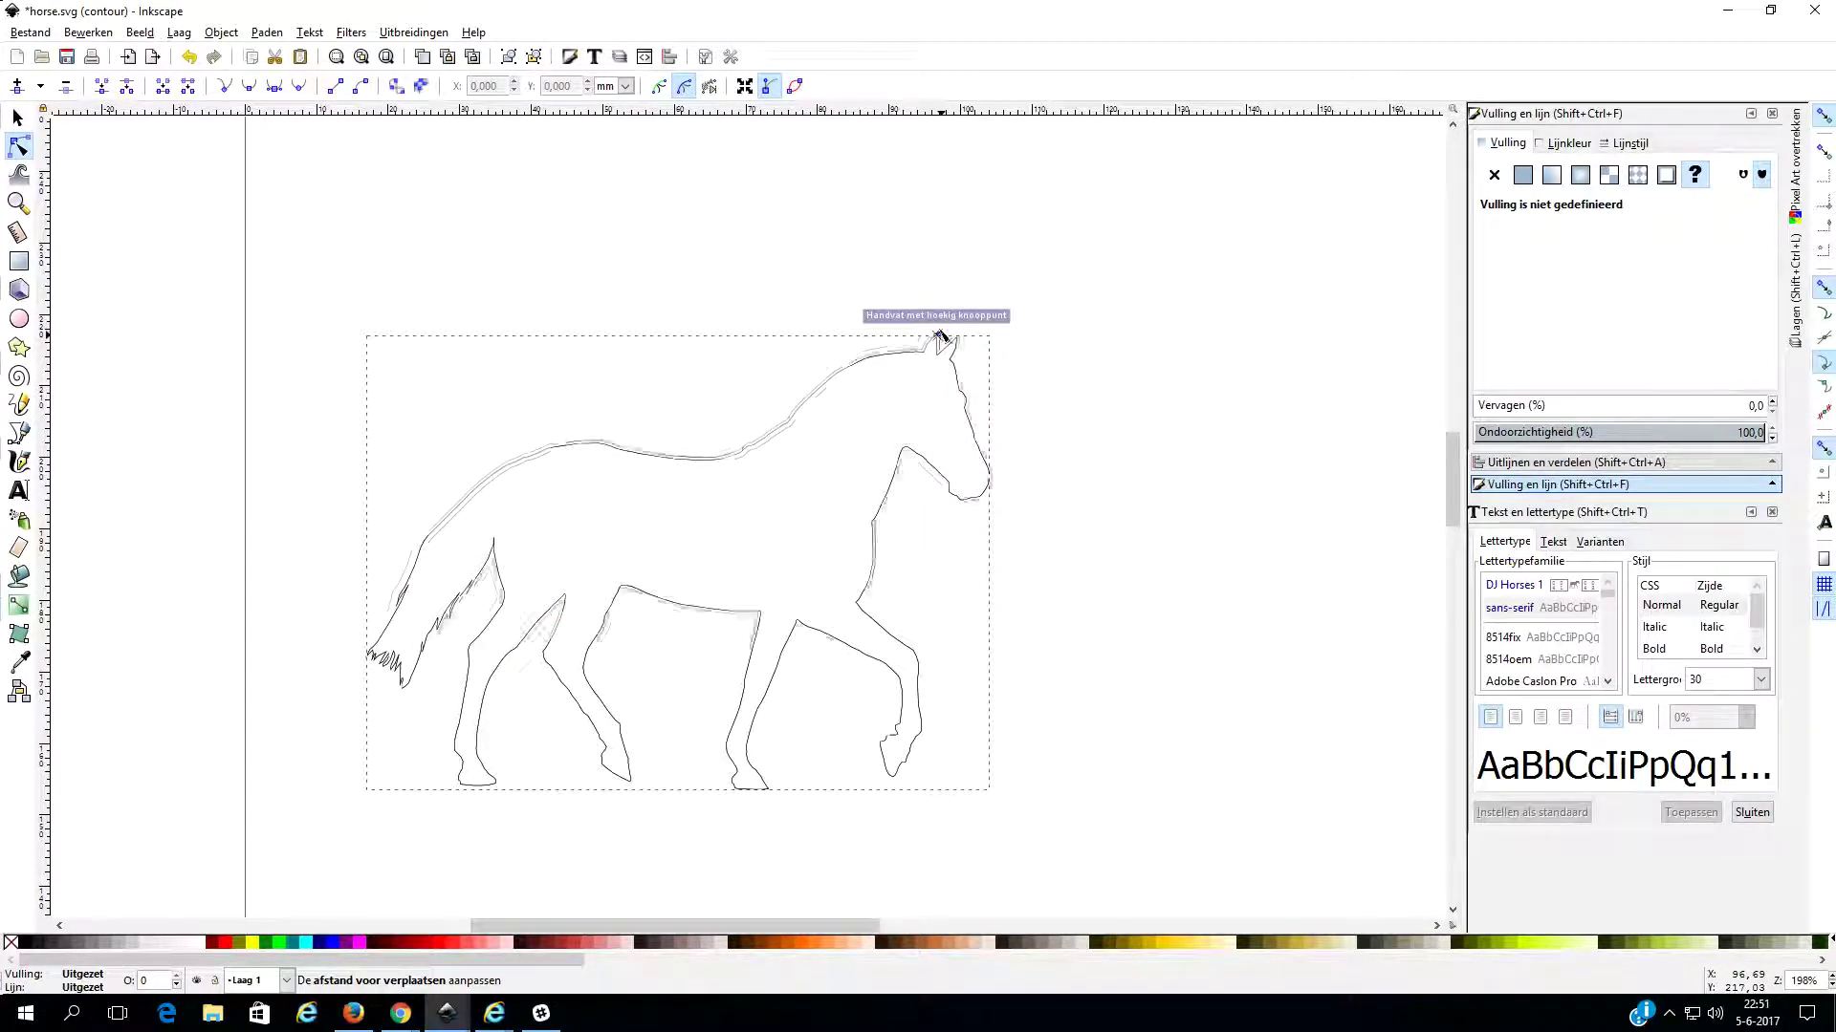
click(765, 354)
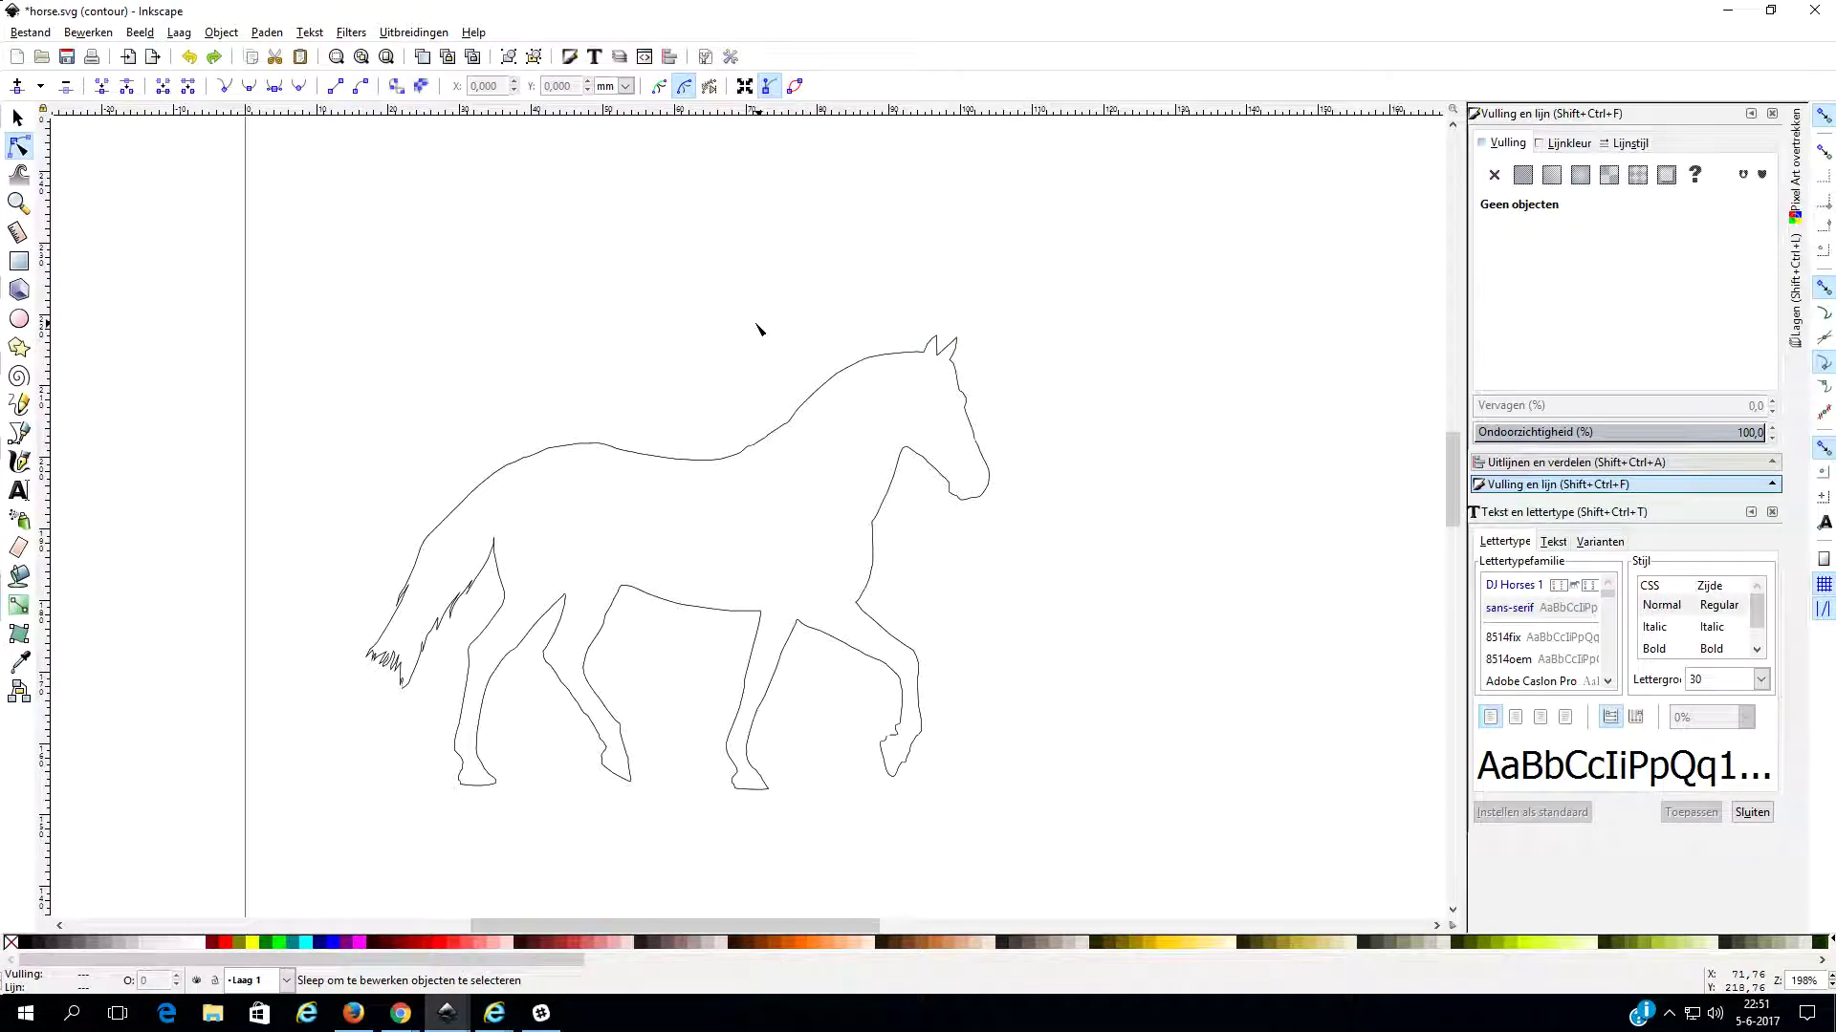
key(ctrl+z)
click(679, 460)
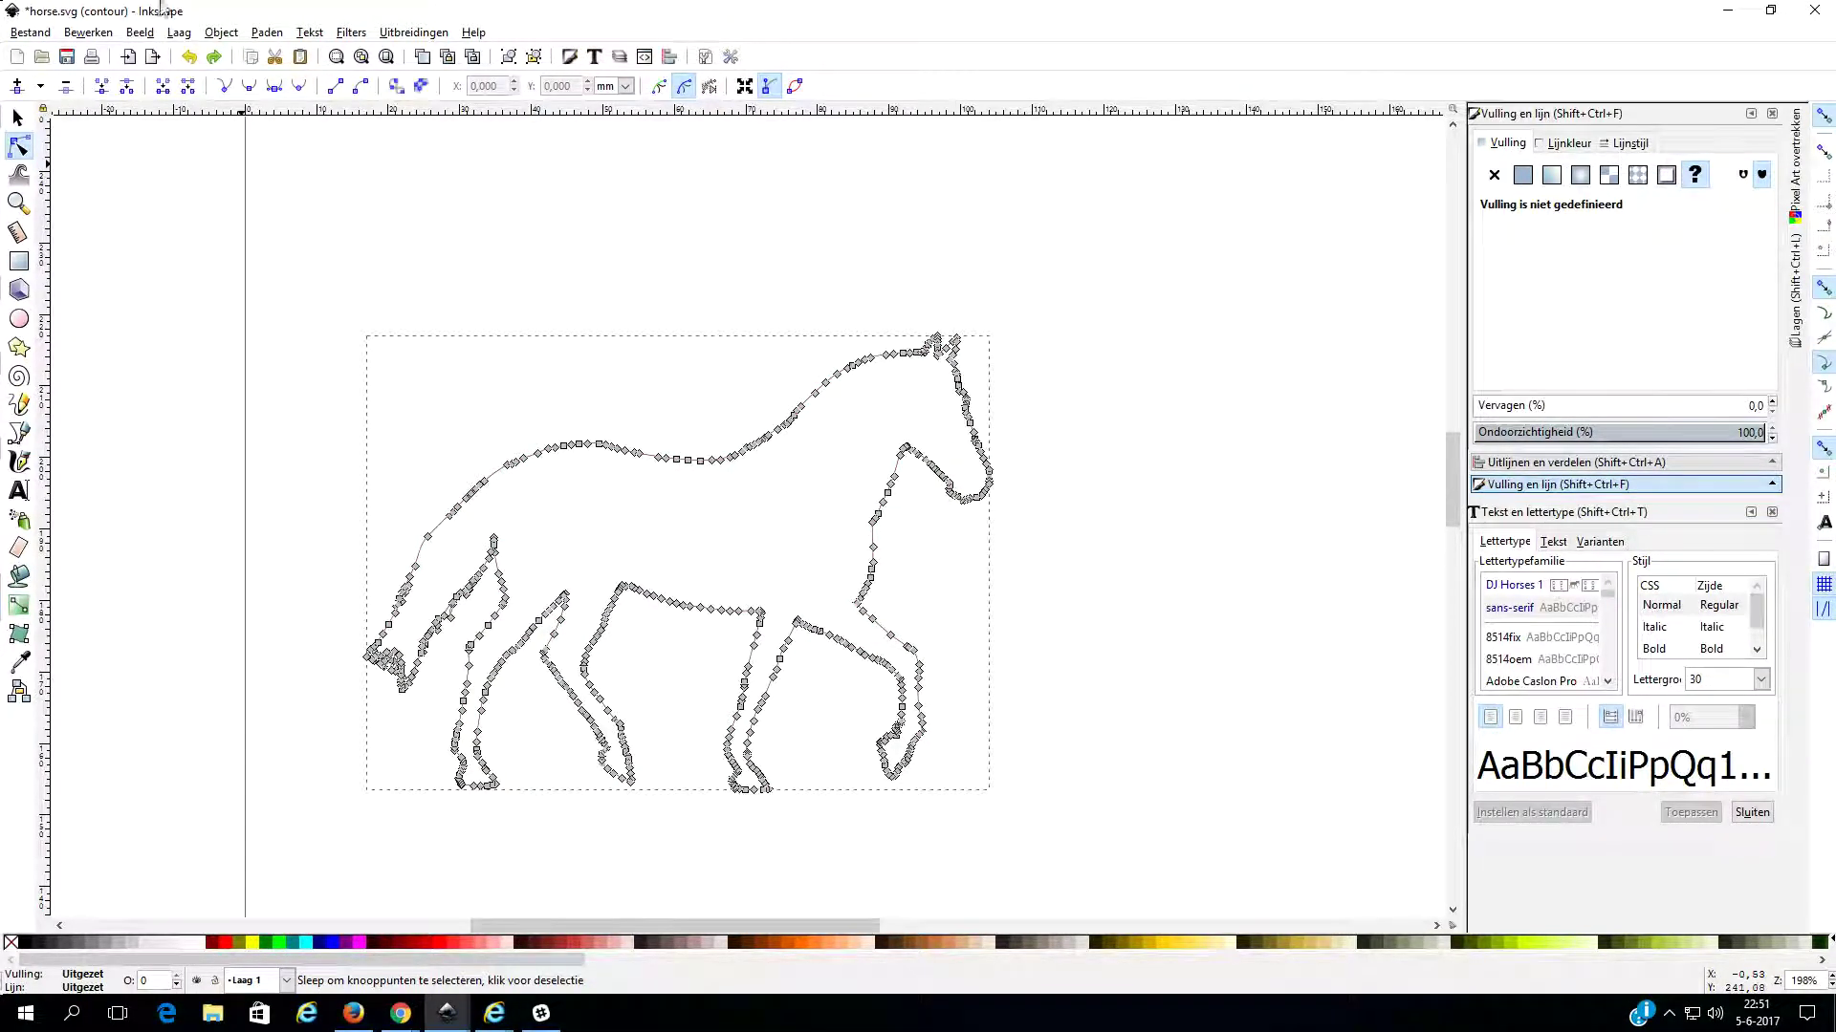
click(268, 32)
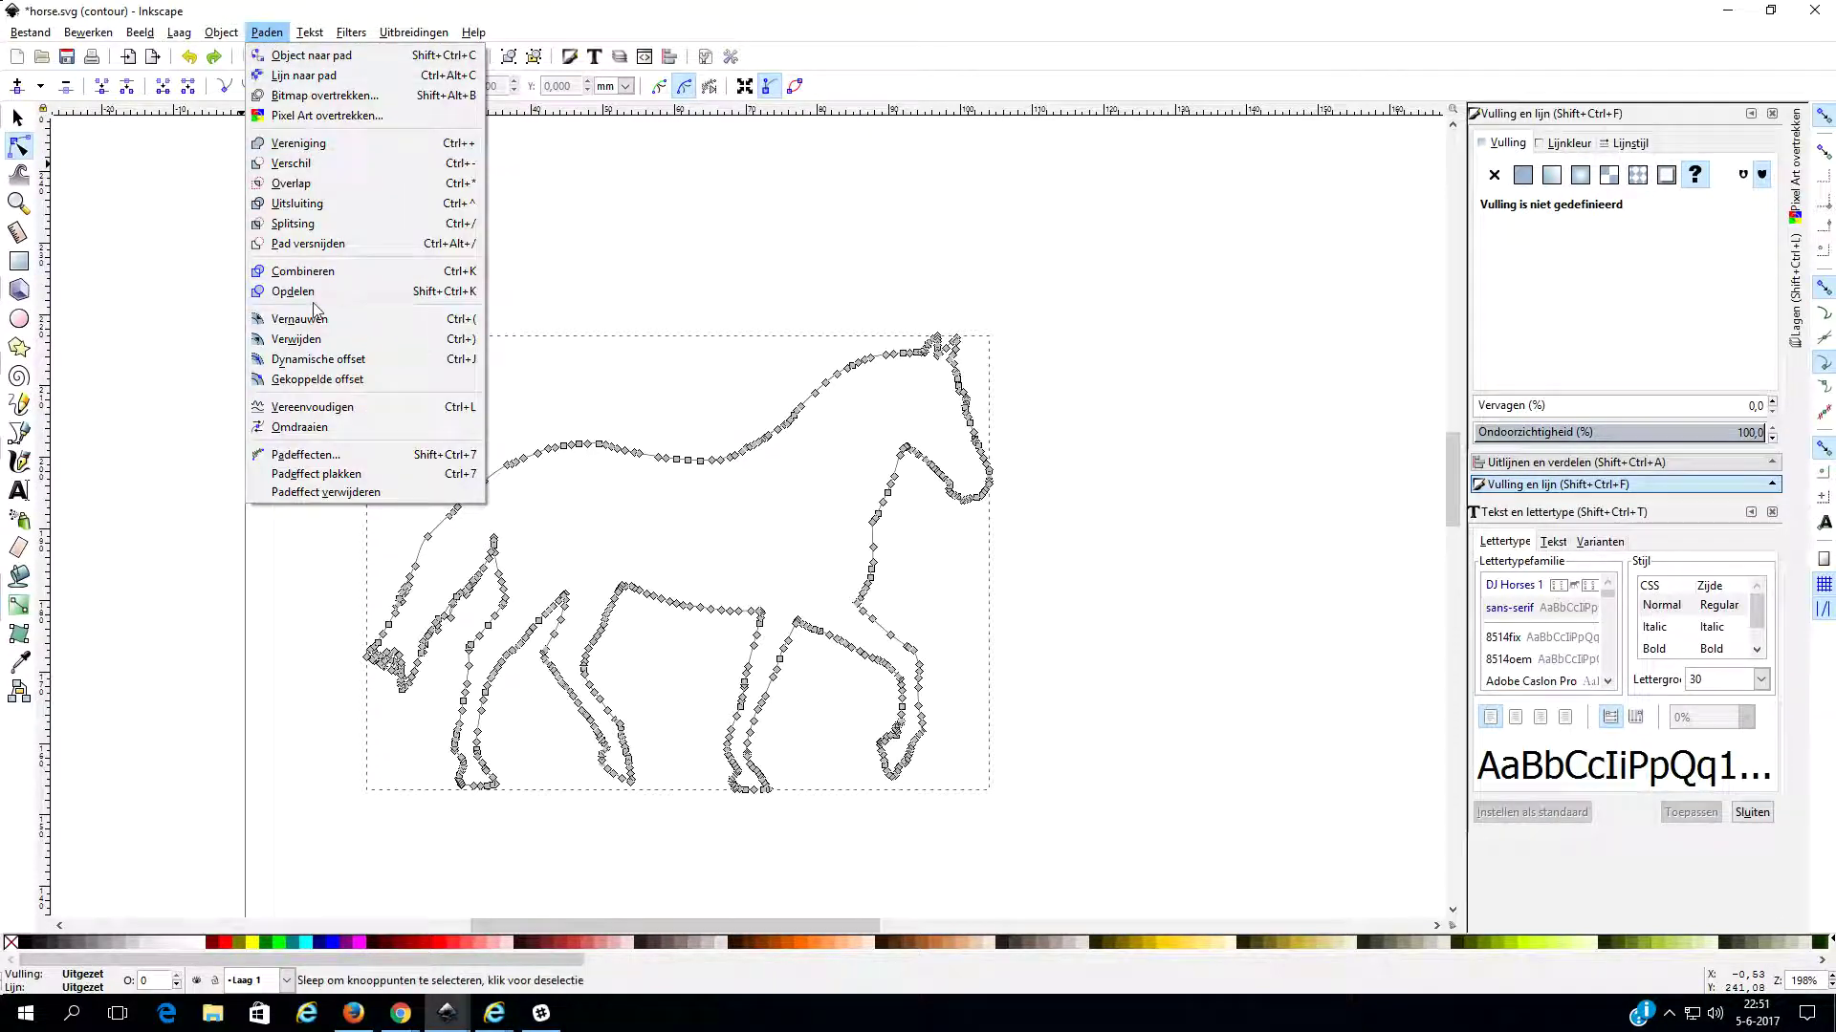
Apply Gekoppelde offset and push the contour outward from the horse near the ear.
click(311, 379)
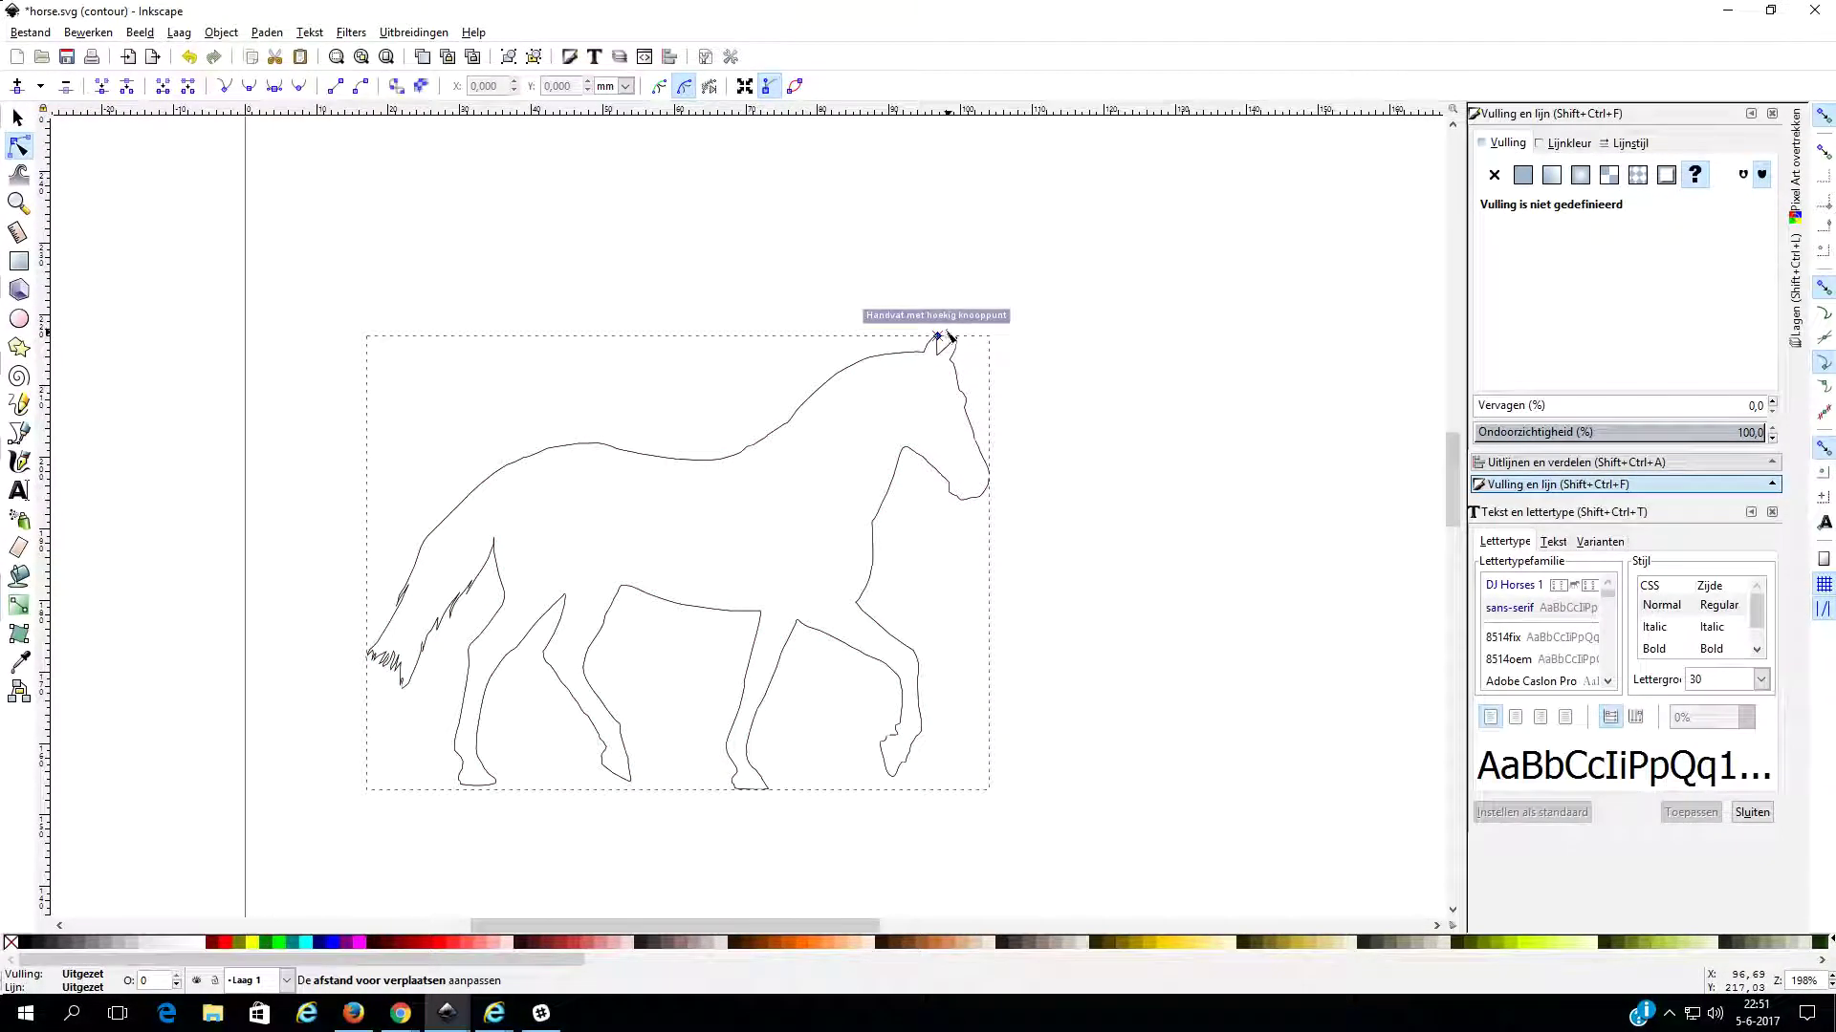
drag(950, 336, 972, 326)
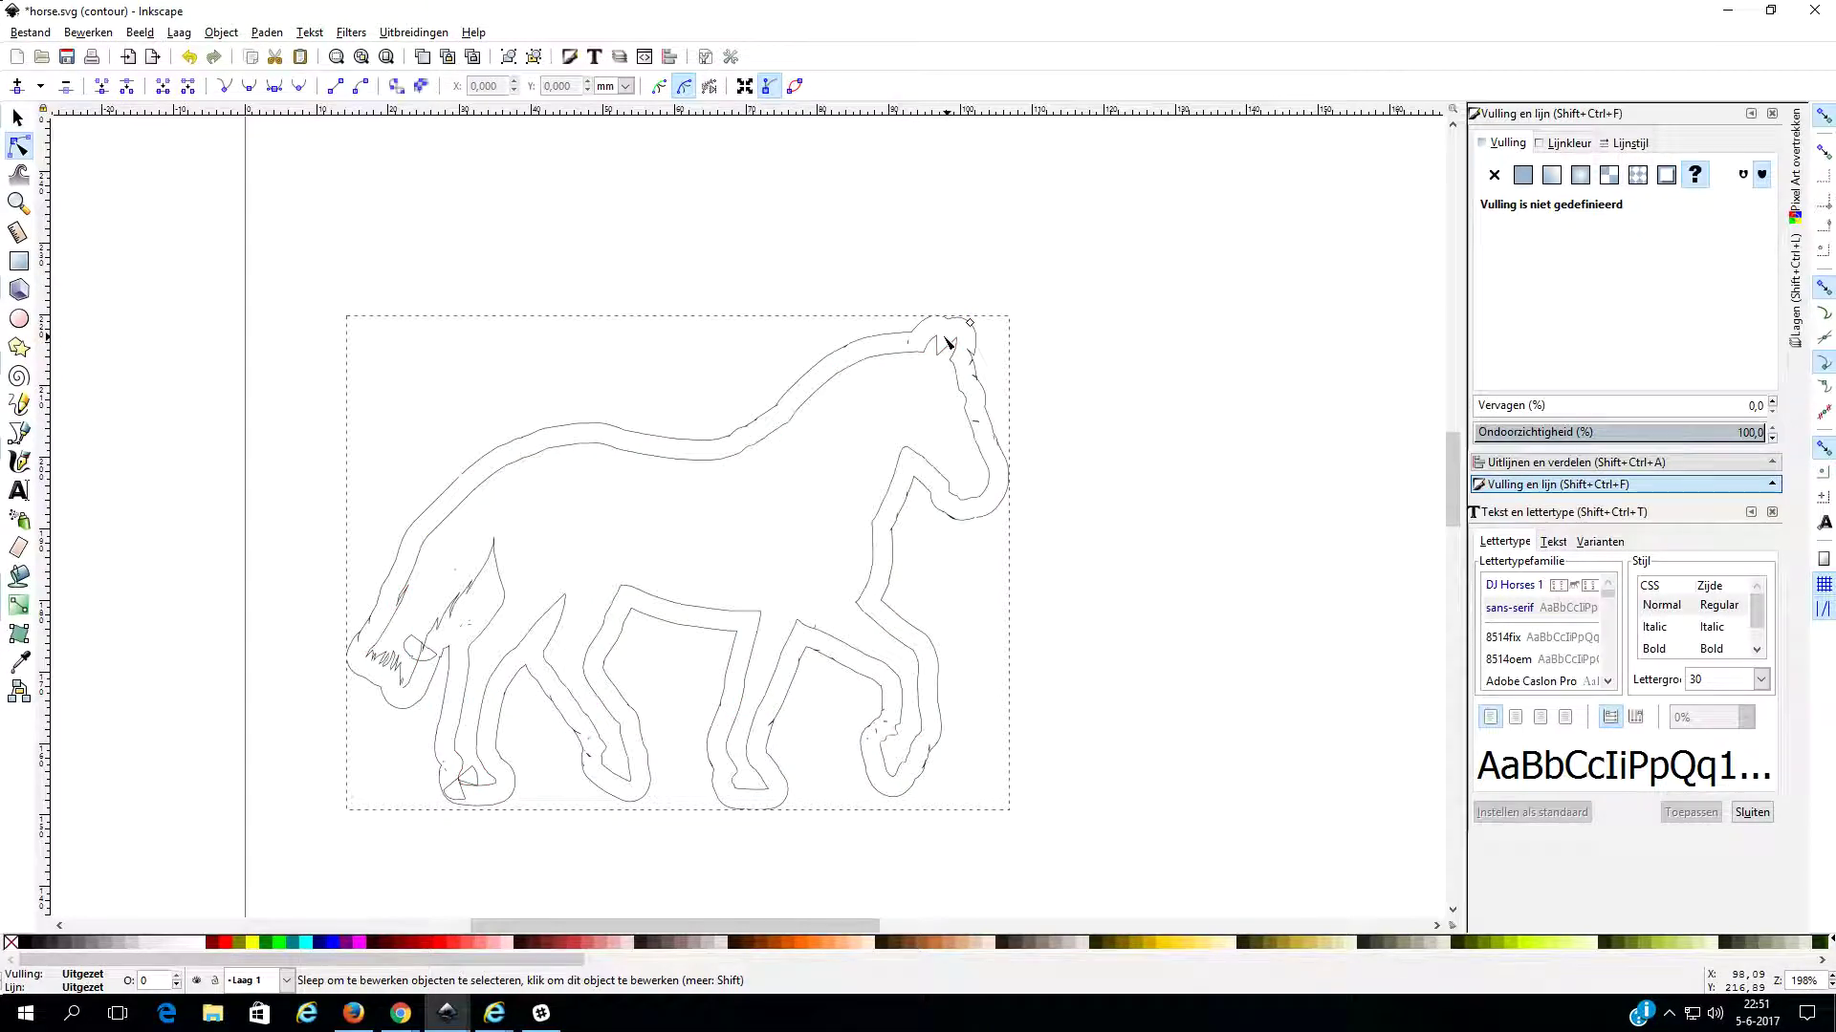
Zoom in and pull the offset contour inward, closer to the horse's head.
scroll(1148, 335, up, 2)
scroll(1107, 344, up, 3)
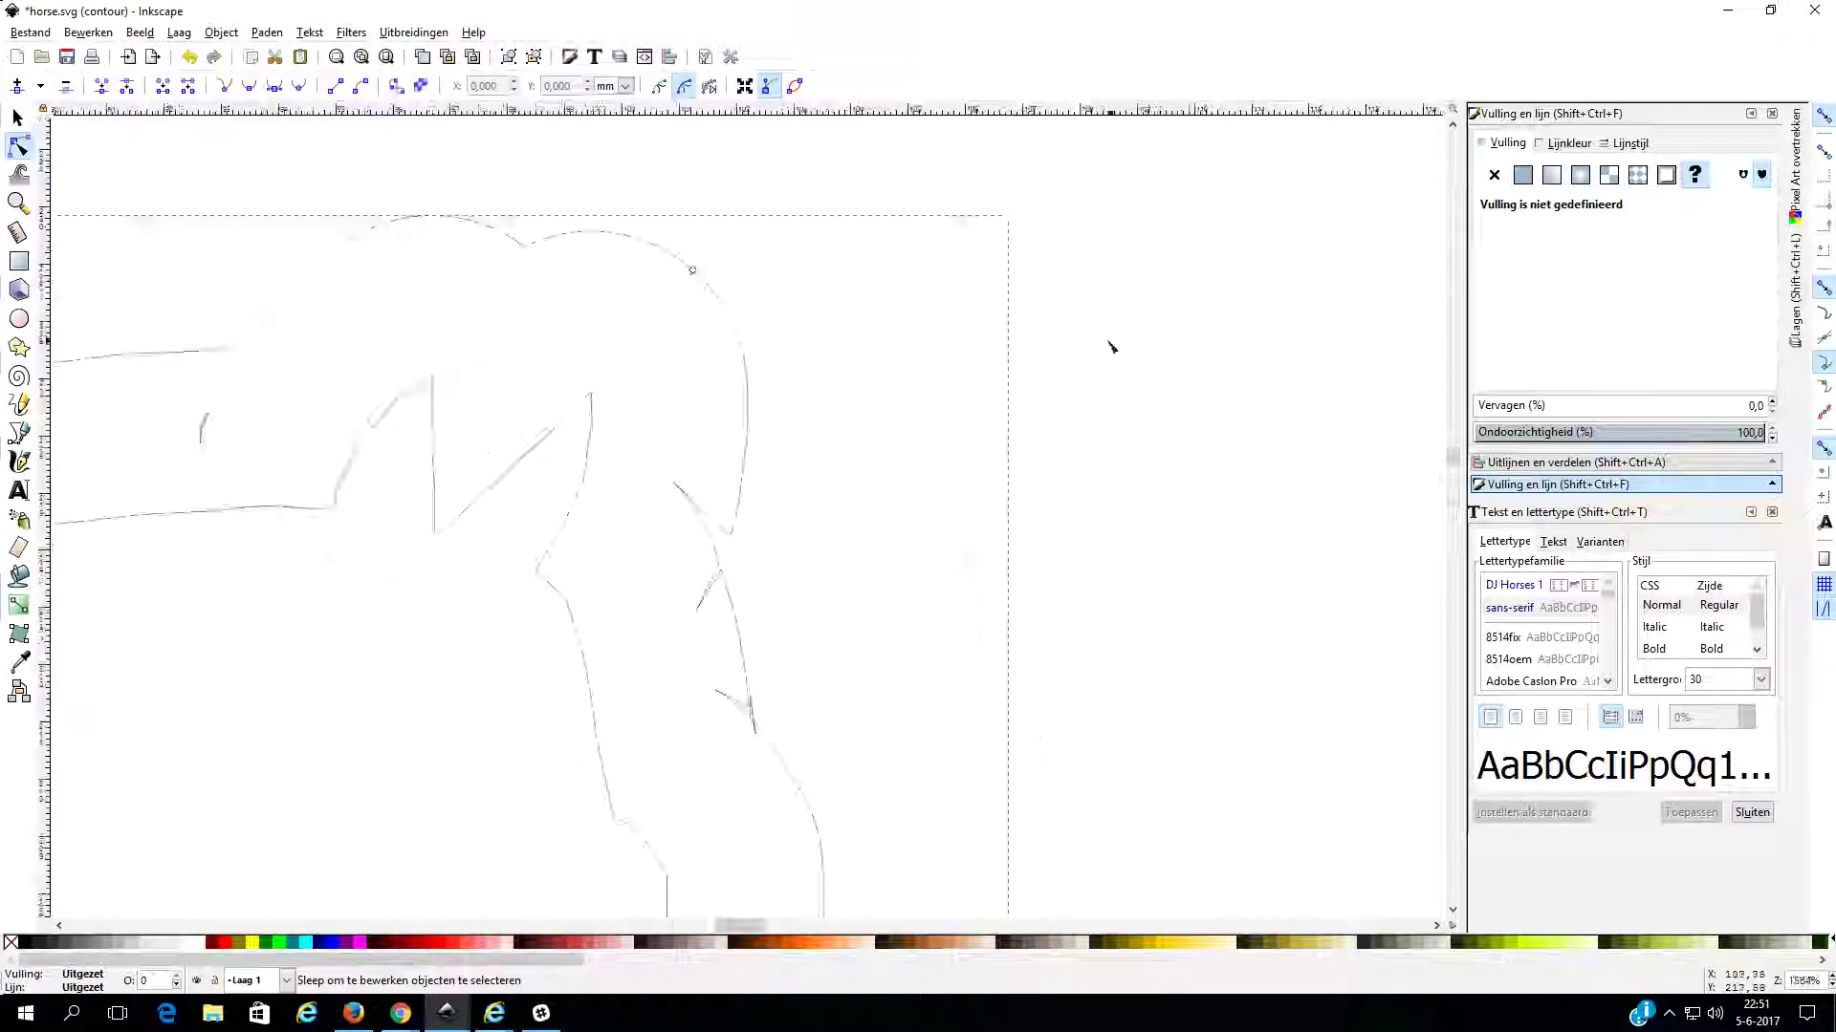
scroll(763, 363, up, 2)
scroll(615, 340, down, 1)
scroll(615, 348, down, 2)
scroll(586, 274, down, 1)
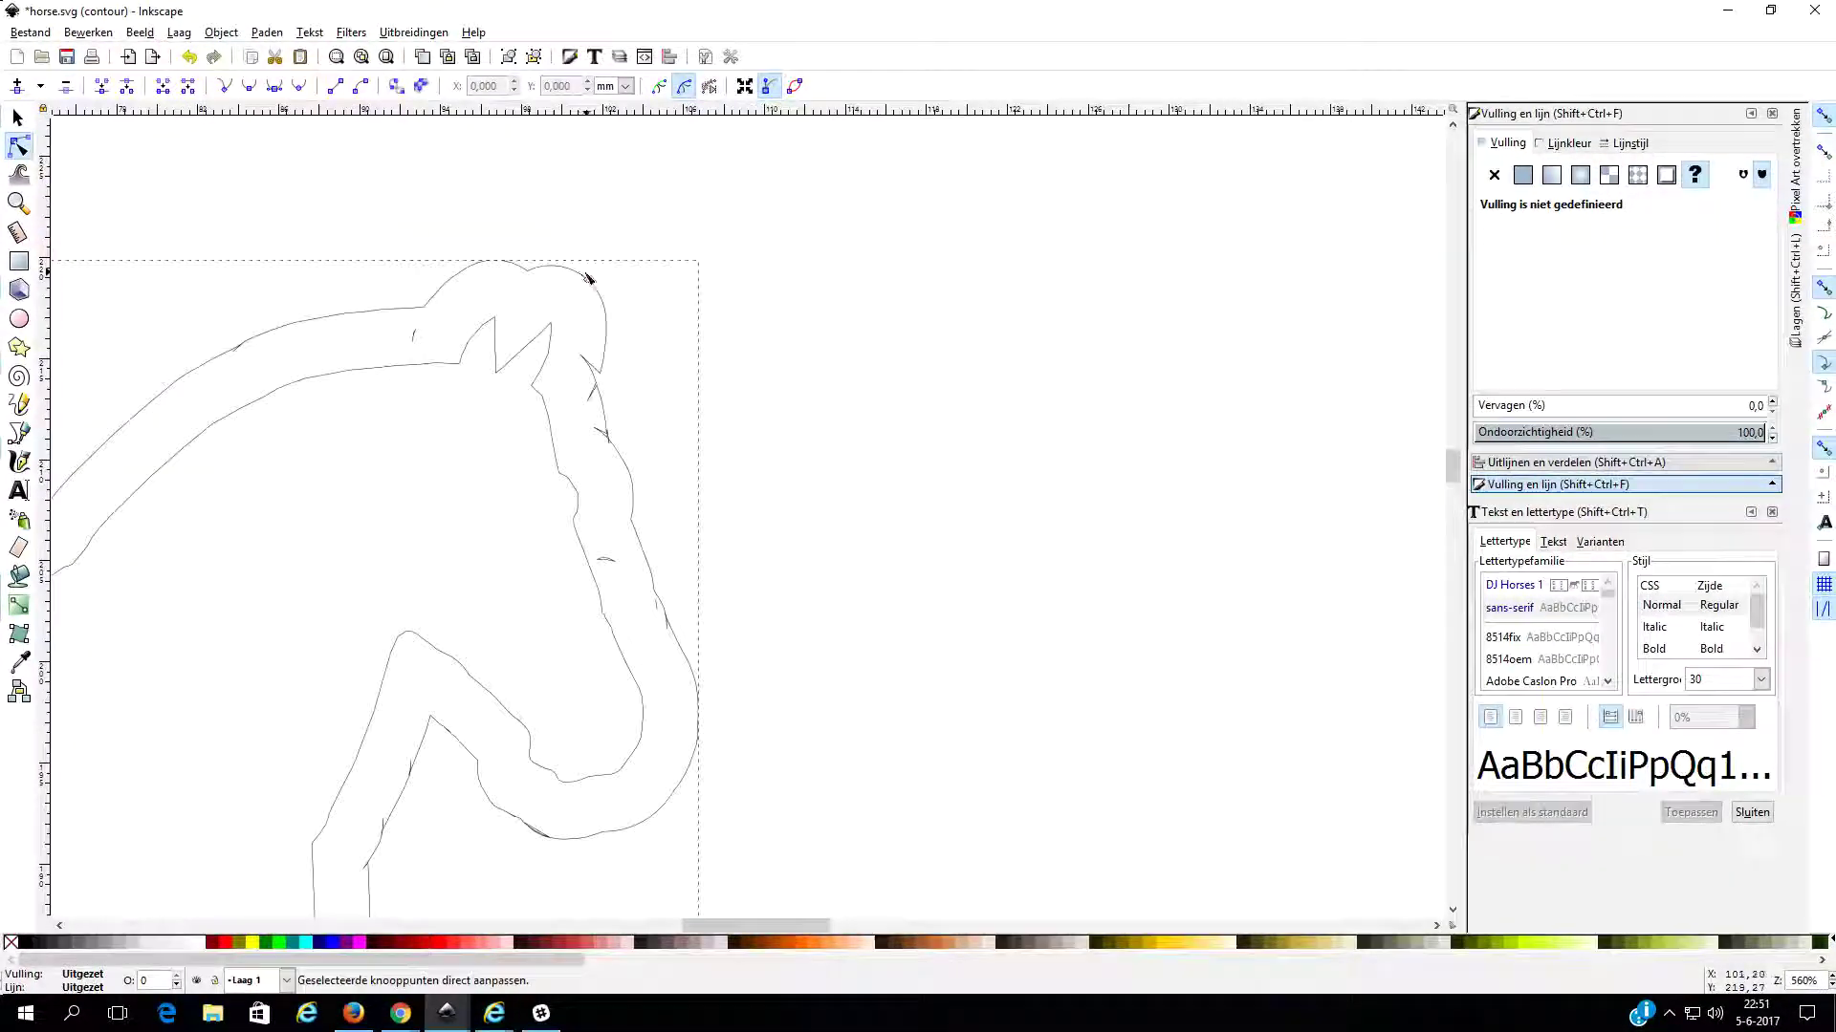
drag(587, 282, 564, 311)
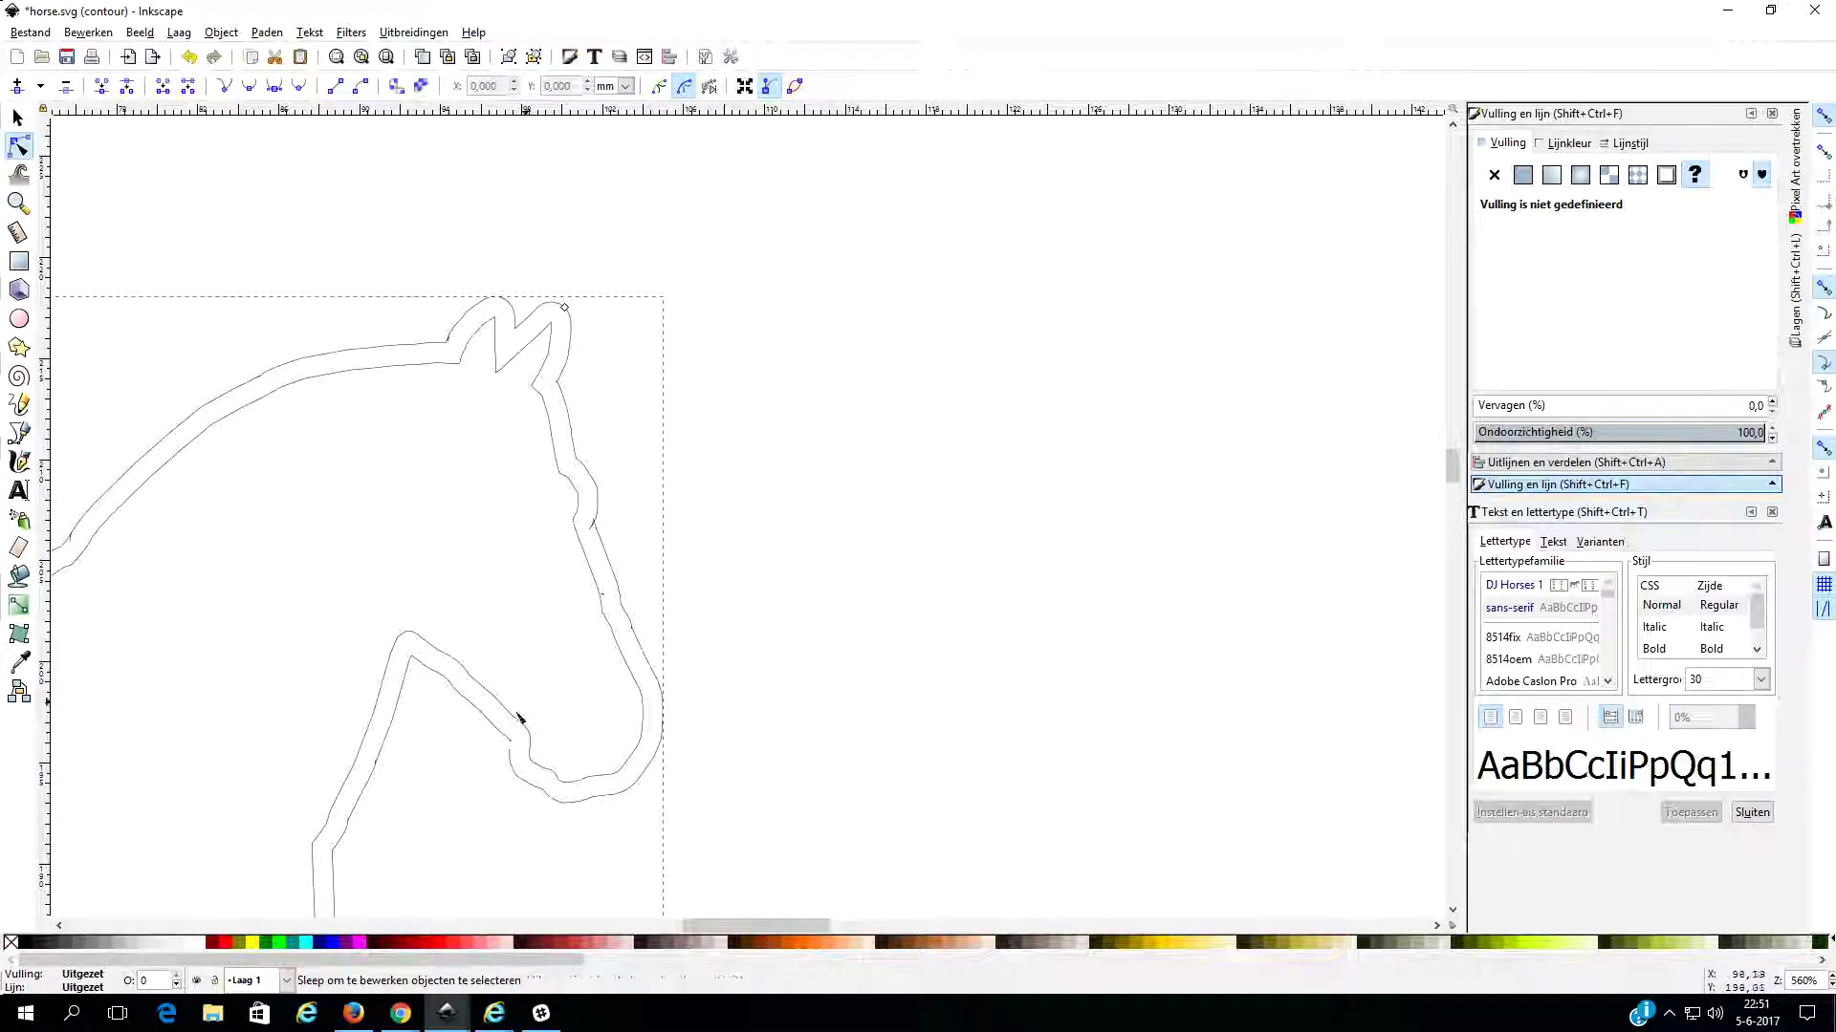
click(492, 848)
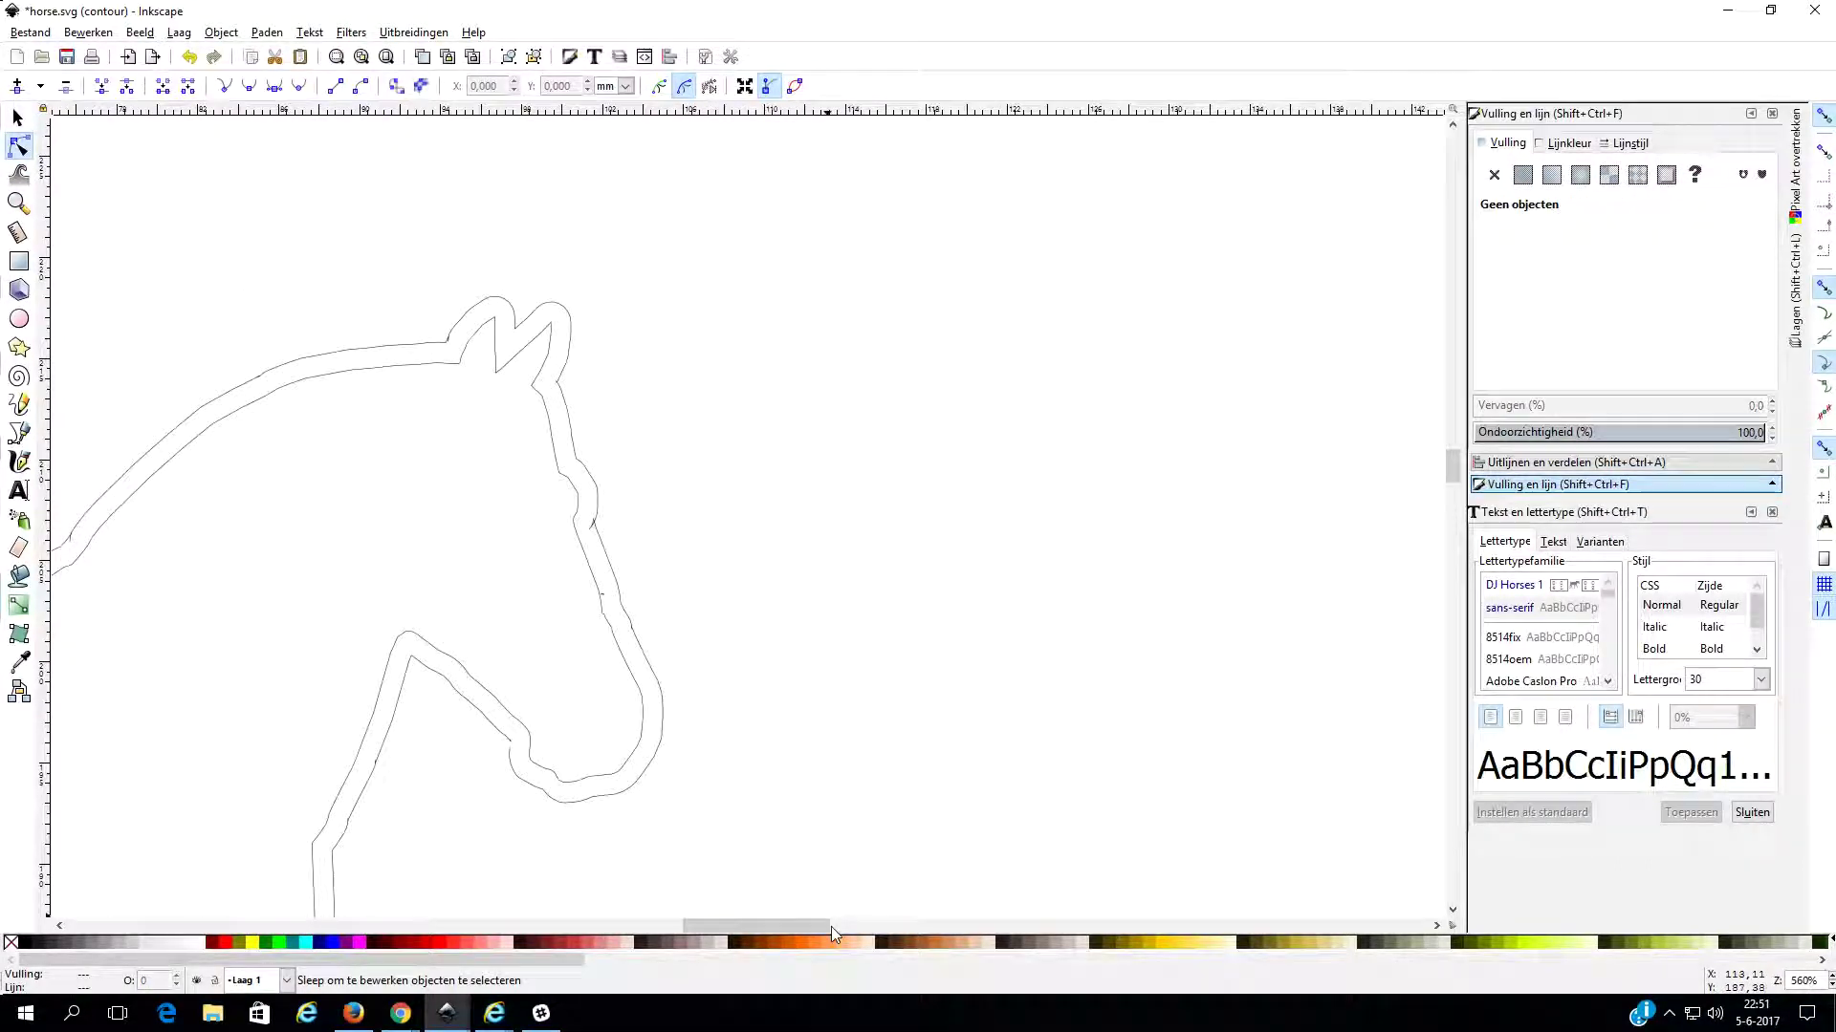
Pan around the drawing and select the offset contour around the horse.
drag(818, 925, 761, 925)
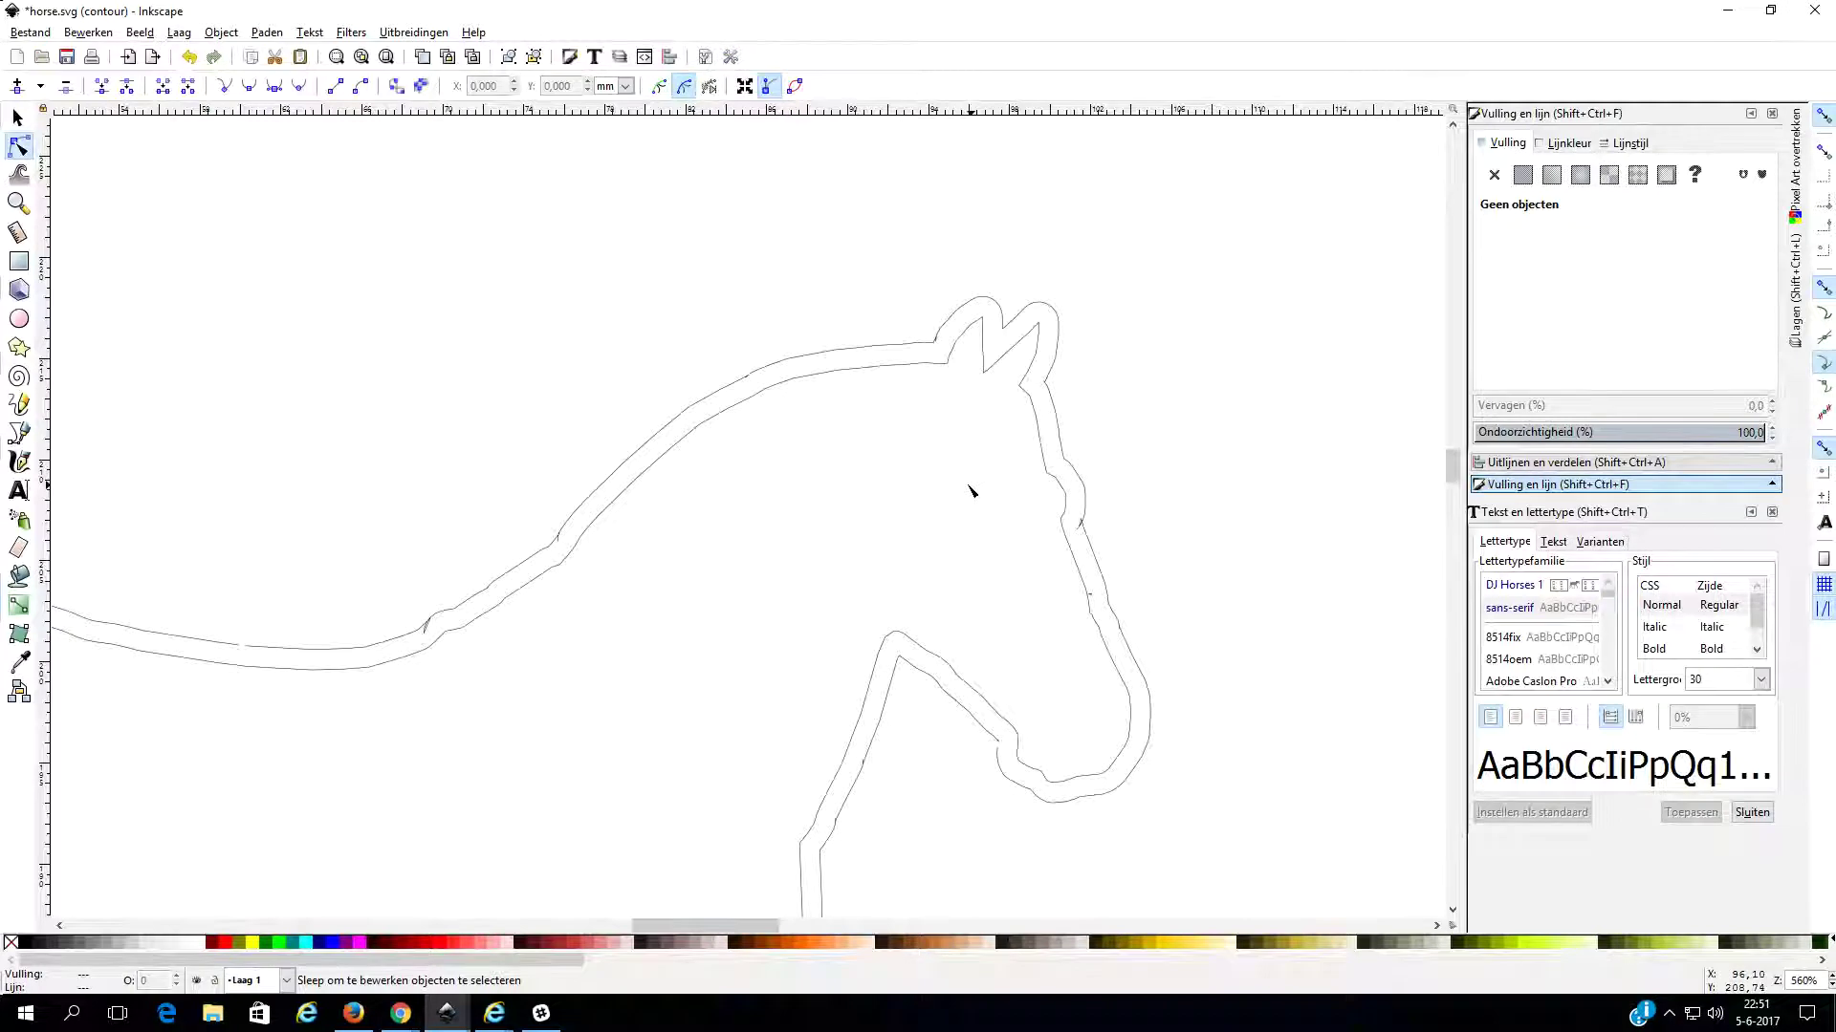
scroll(970, 489, down, 2)
scroll(973, 478, down, 1)
scroll(977, 466, up, 1)
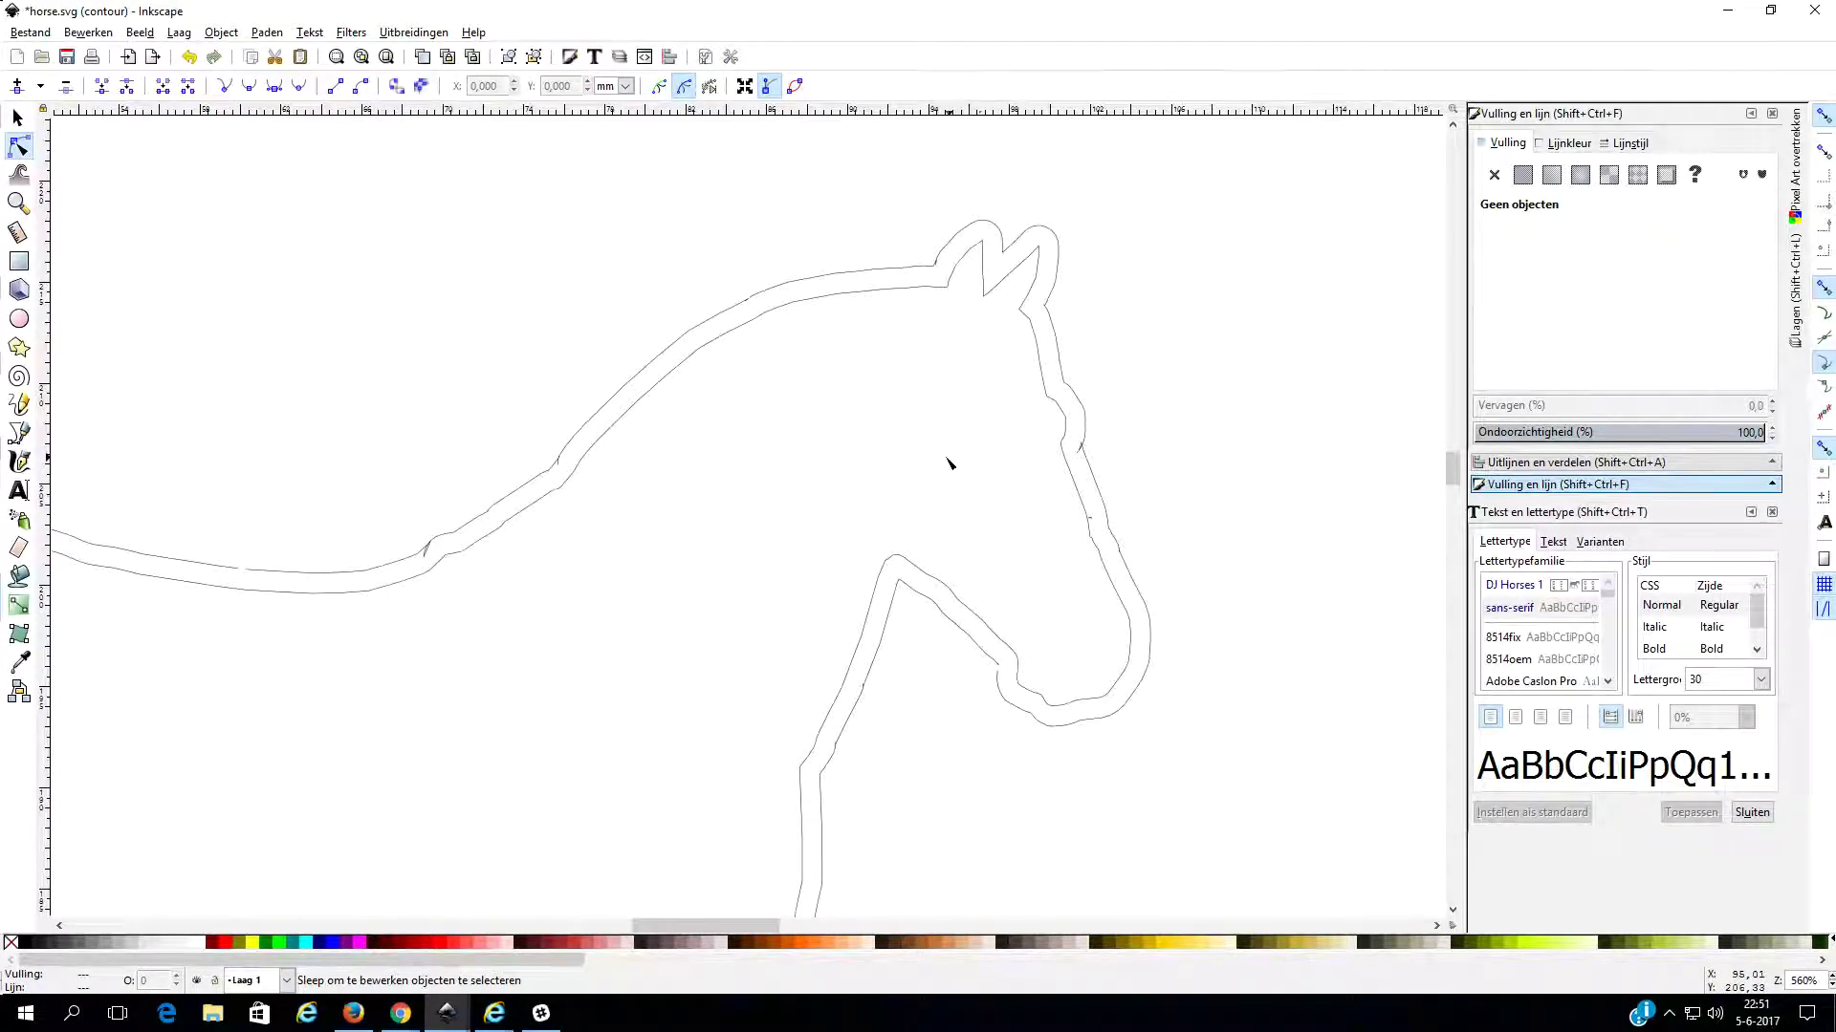
scroll(950, 463, right, 2)
scroll(949, 462, right, 3)
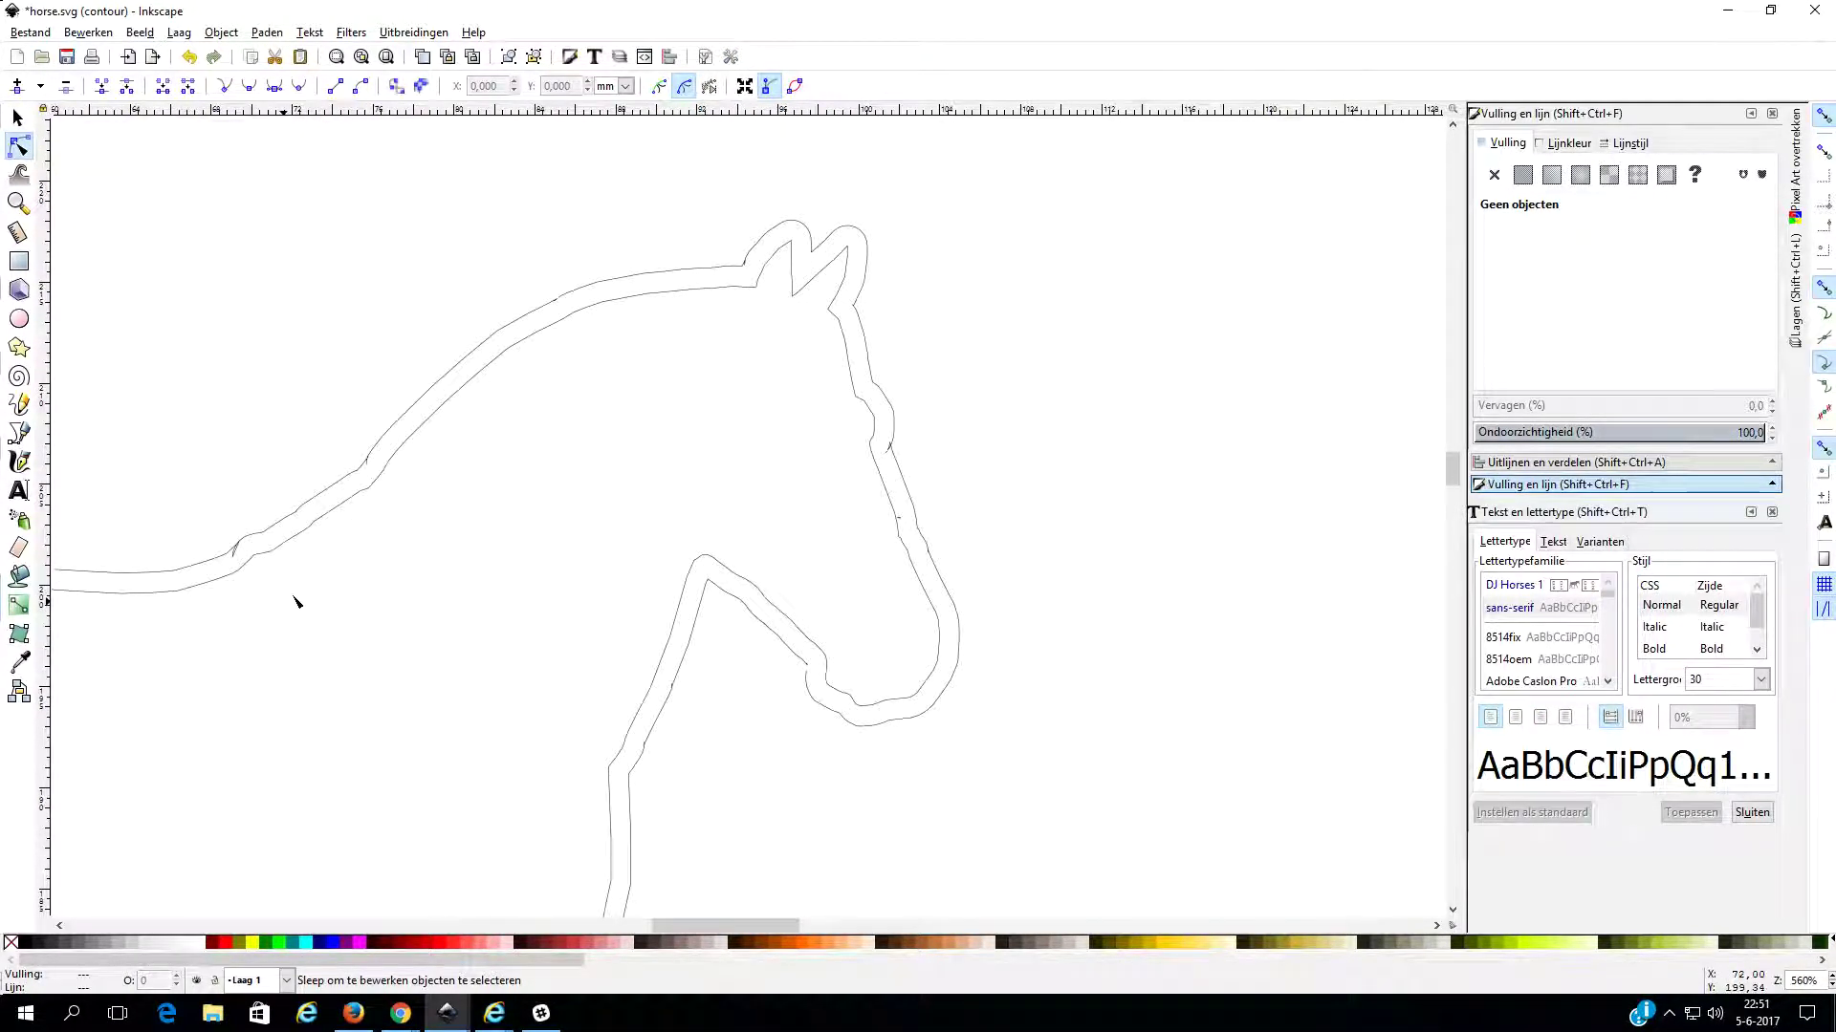
scroll(308, 593, down, 4)
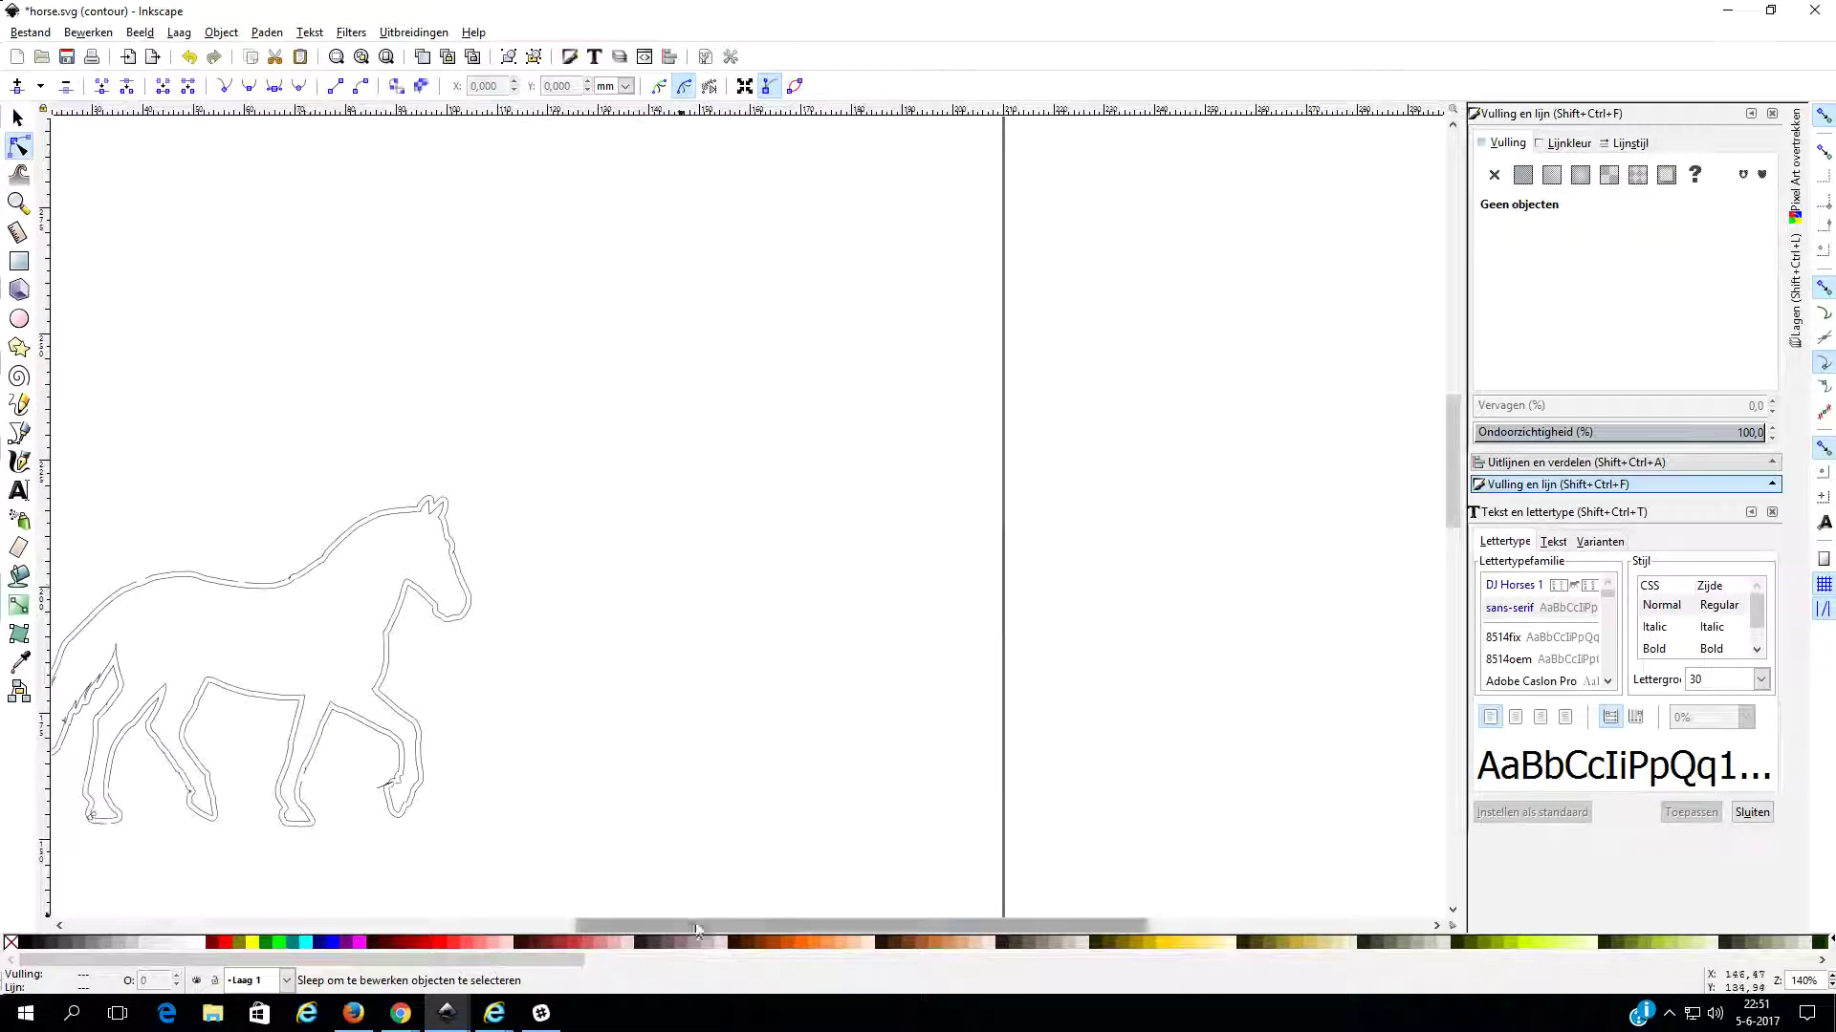
drag(934, 930, 755, 918)
scroll(638, 828, up, 2)
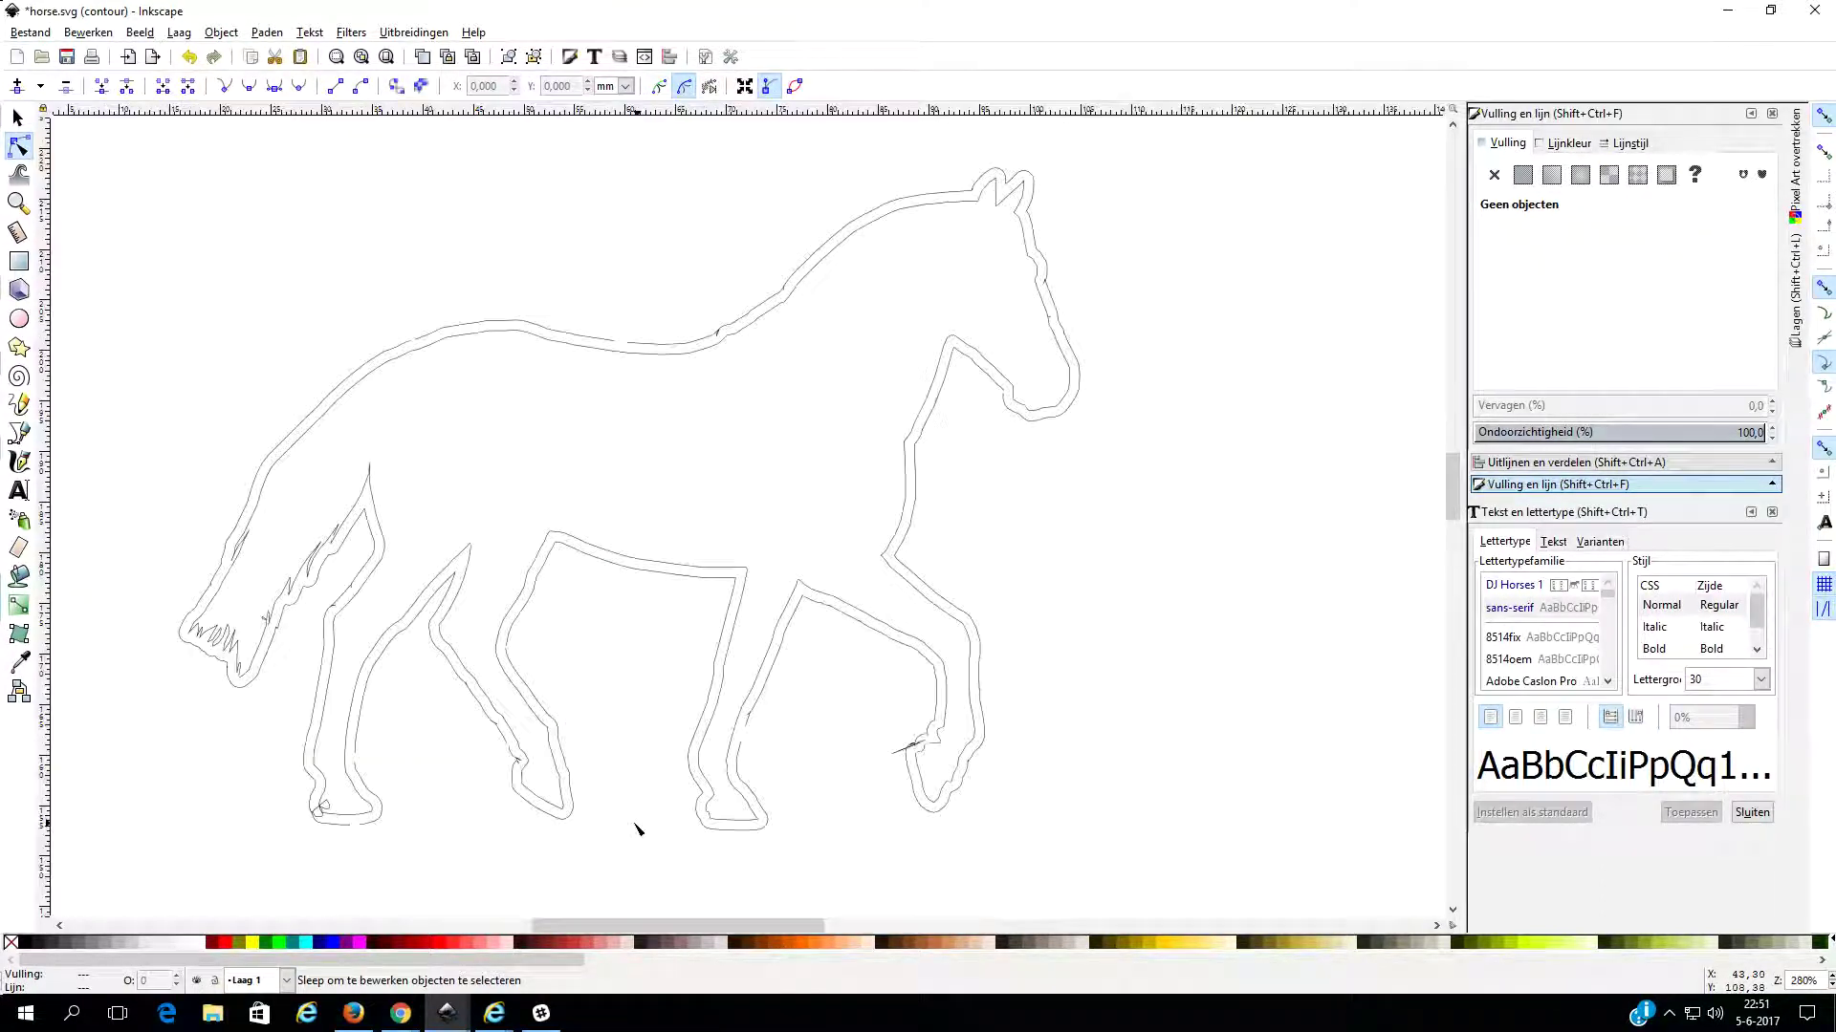
scroll(641, 809, up, 1)
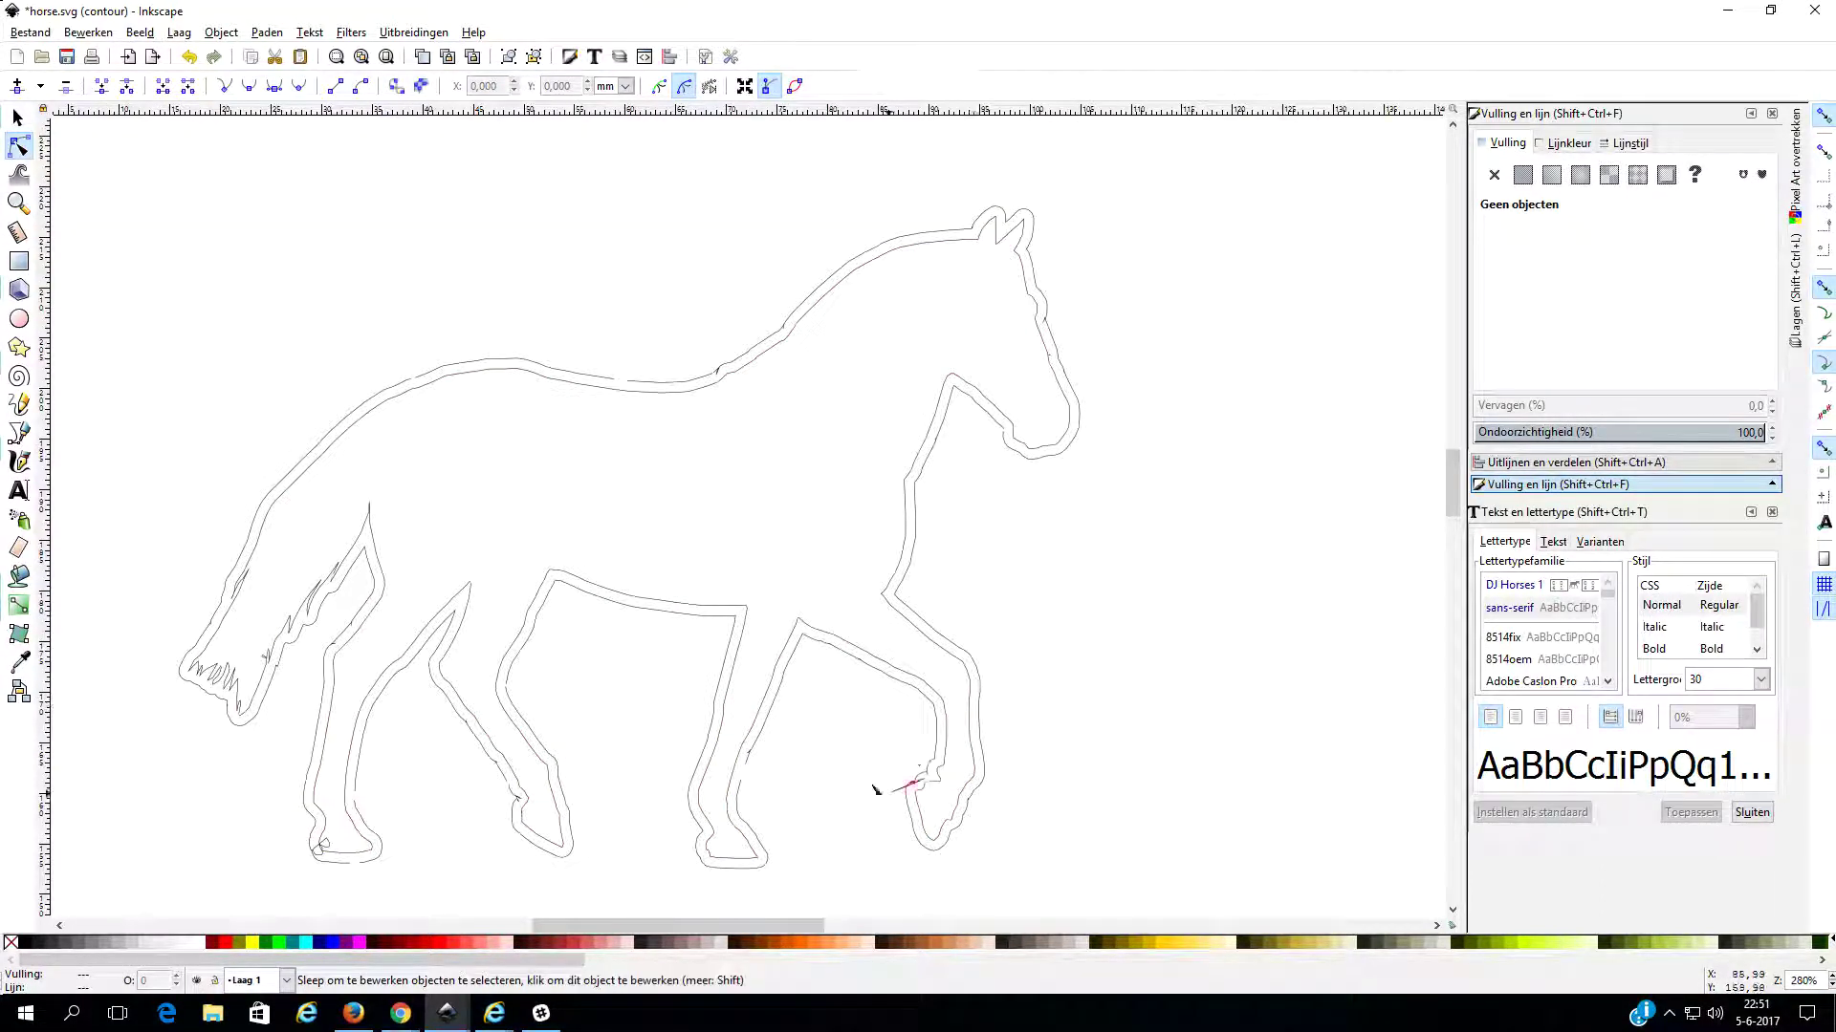
click(746, 760)
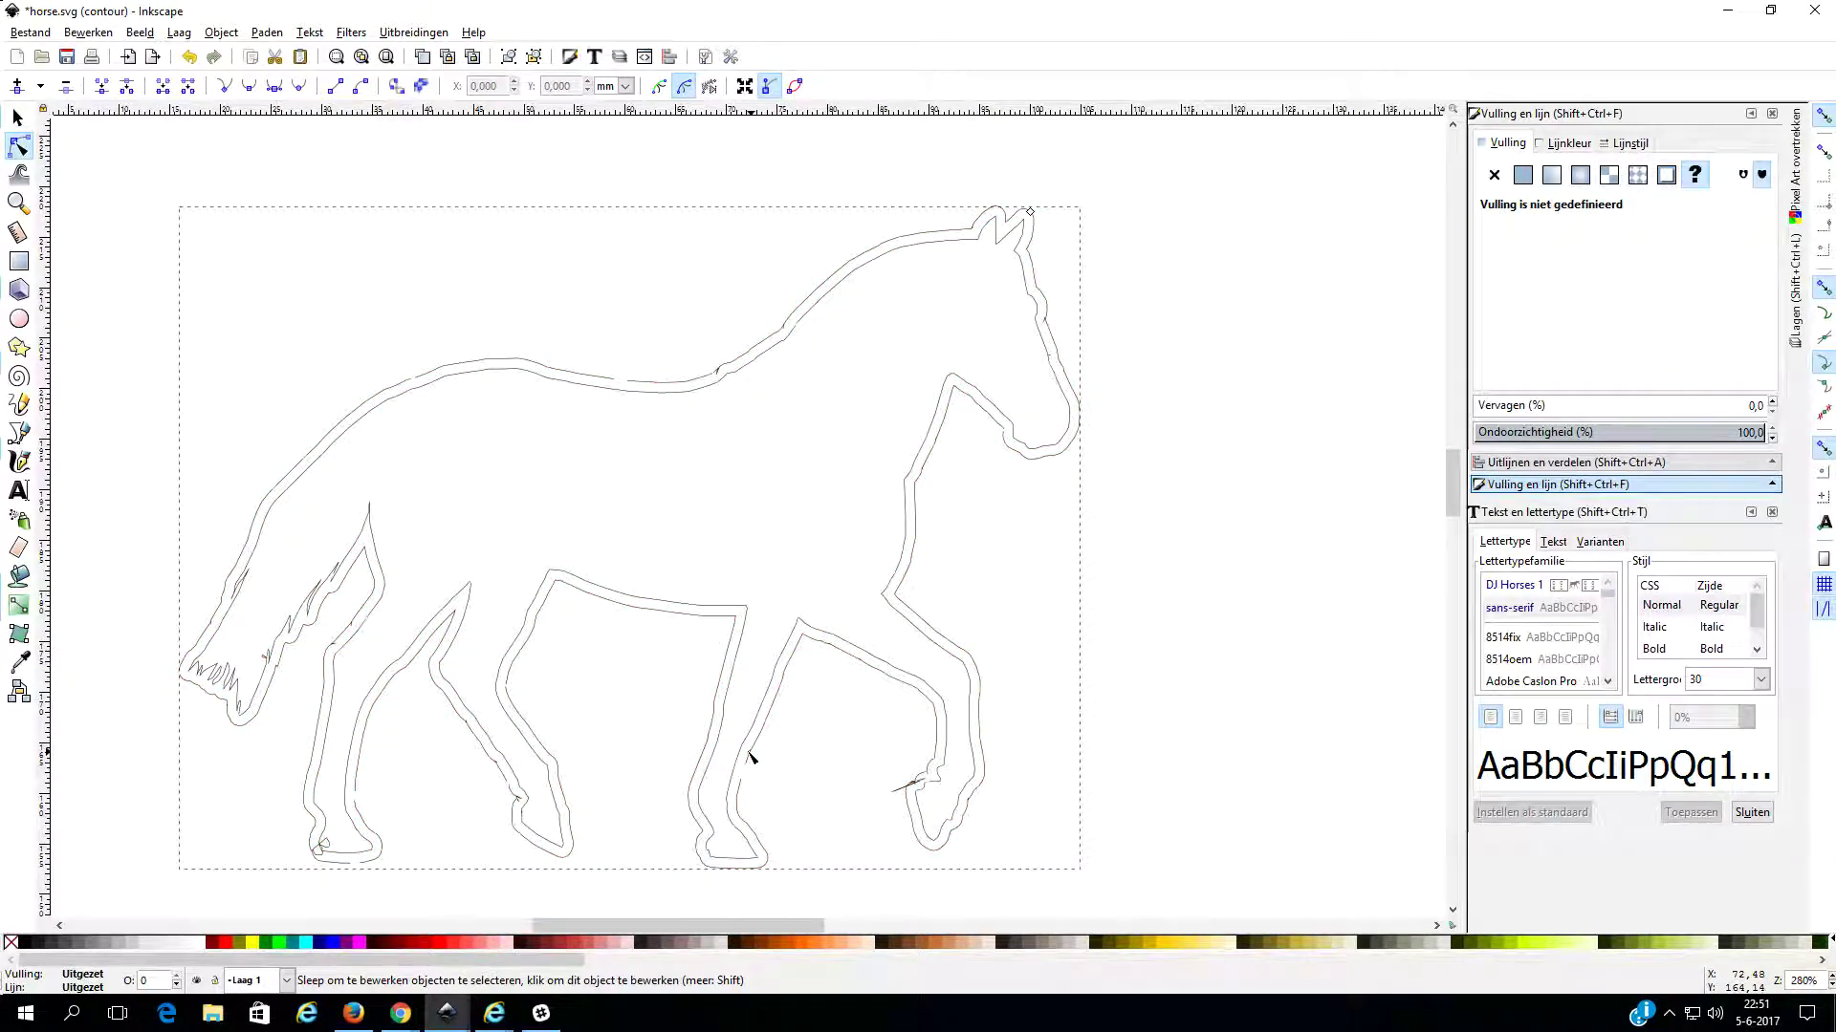
scroll(757, 406, up, 2)
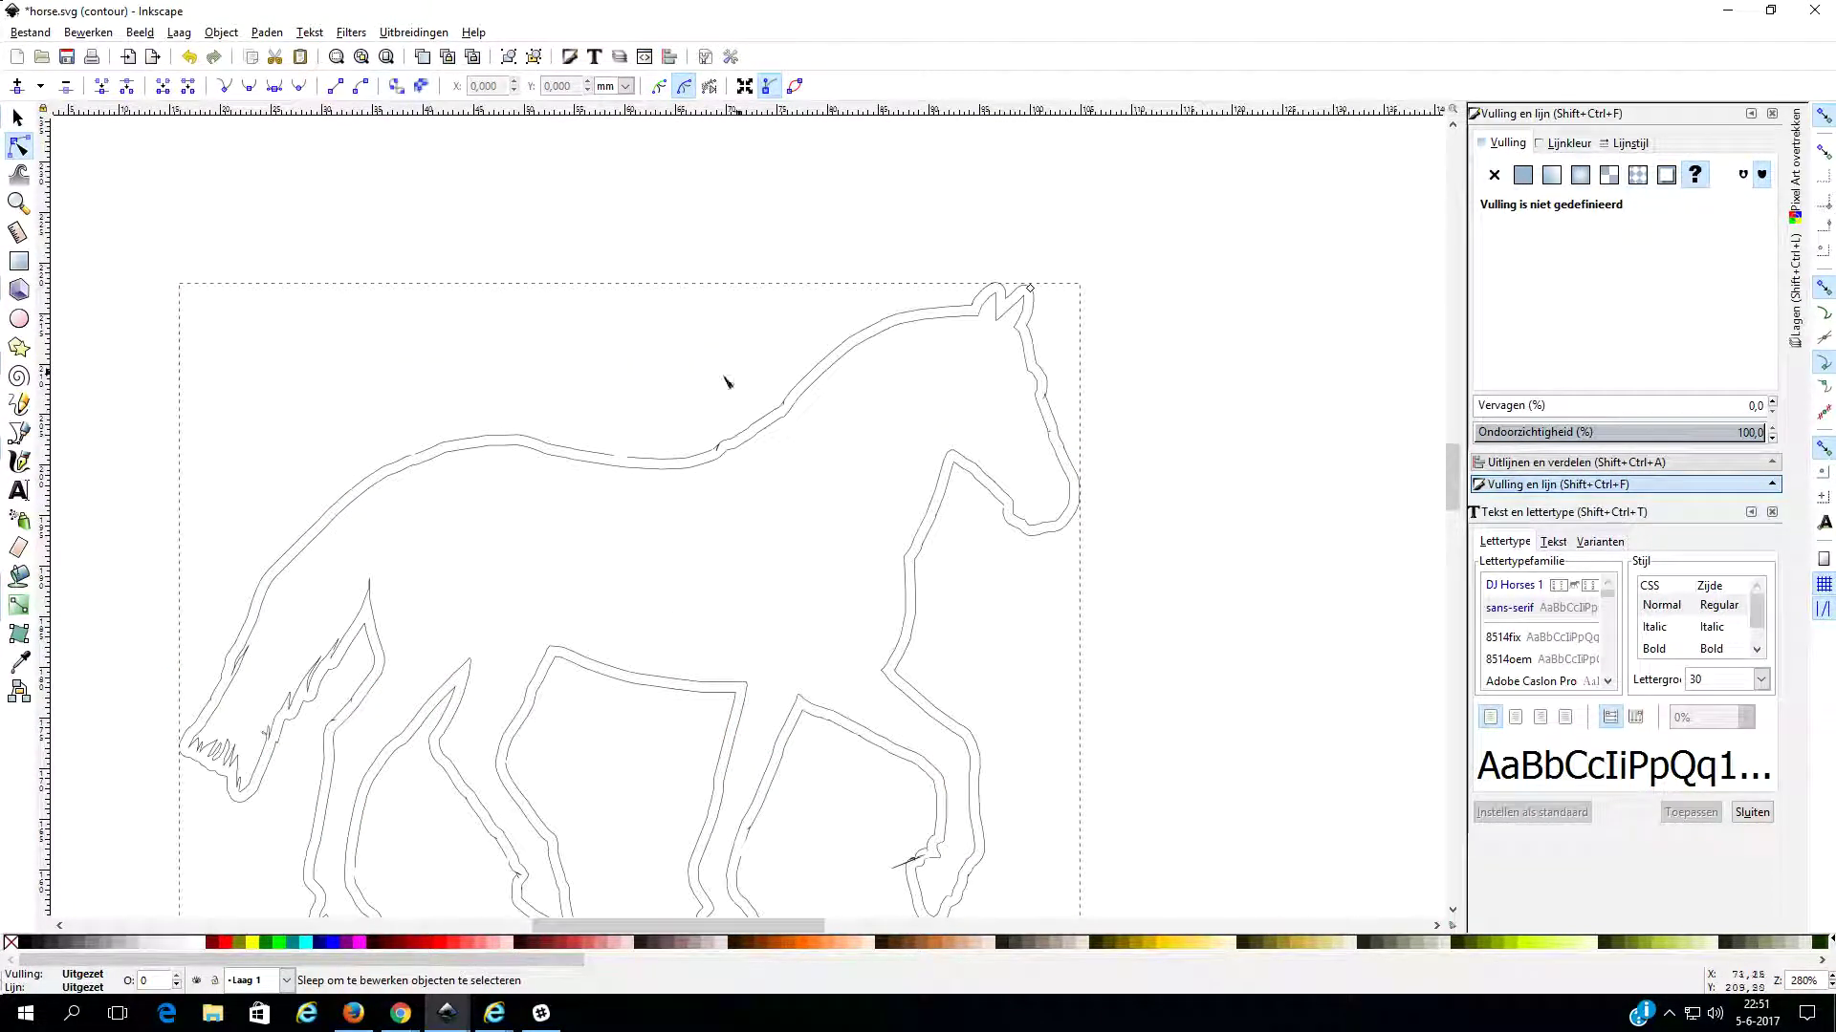
Simplify the horse's offset contour with Paden > Vereenvoudigen, then deselect it.
click(247, 35)
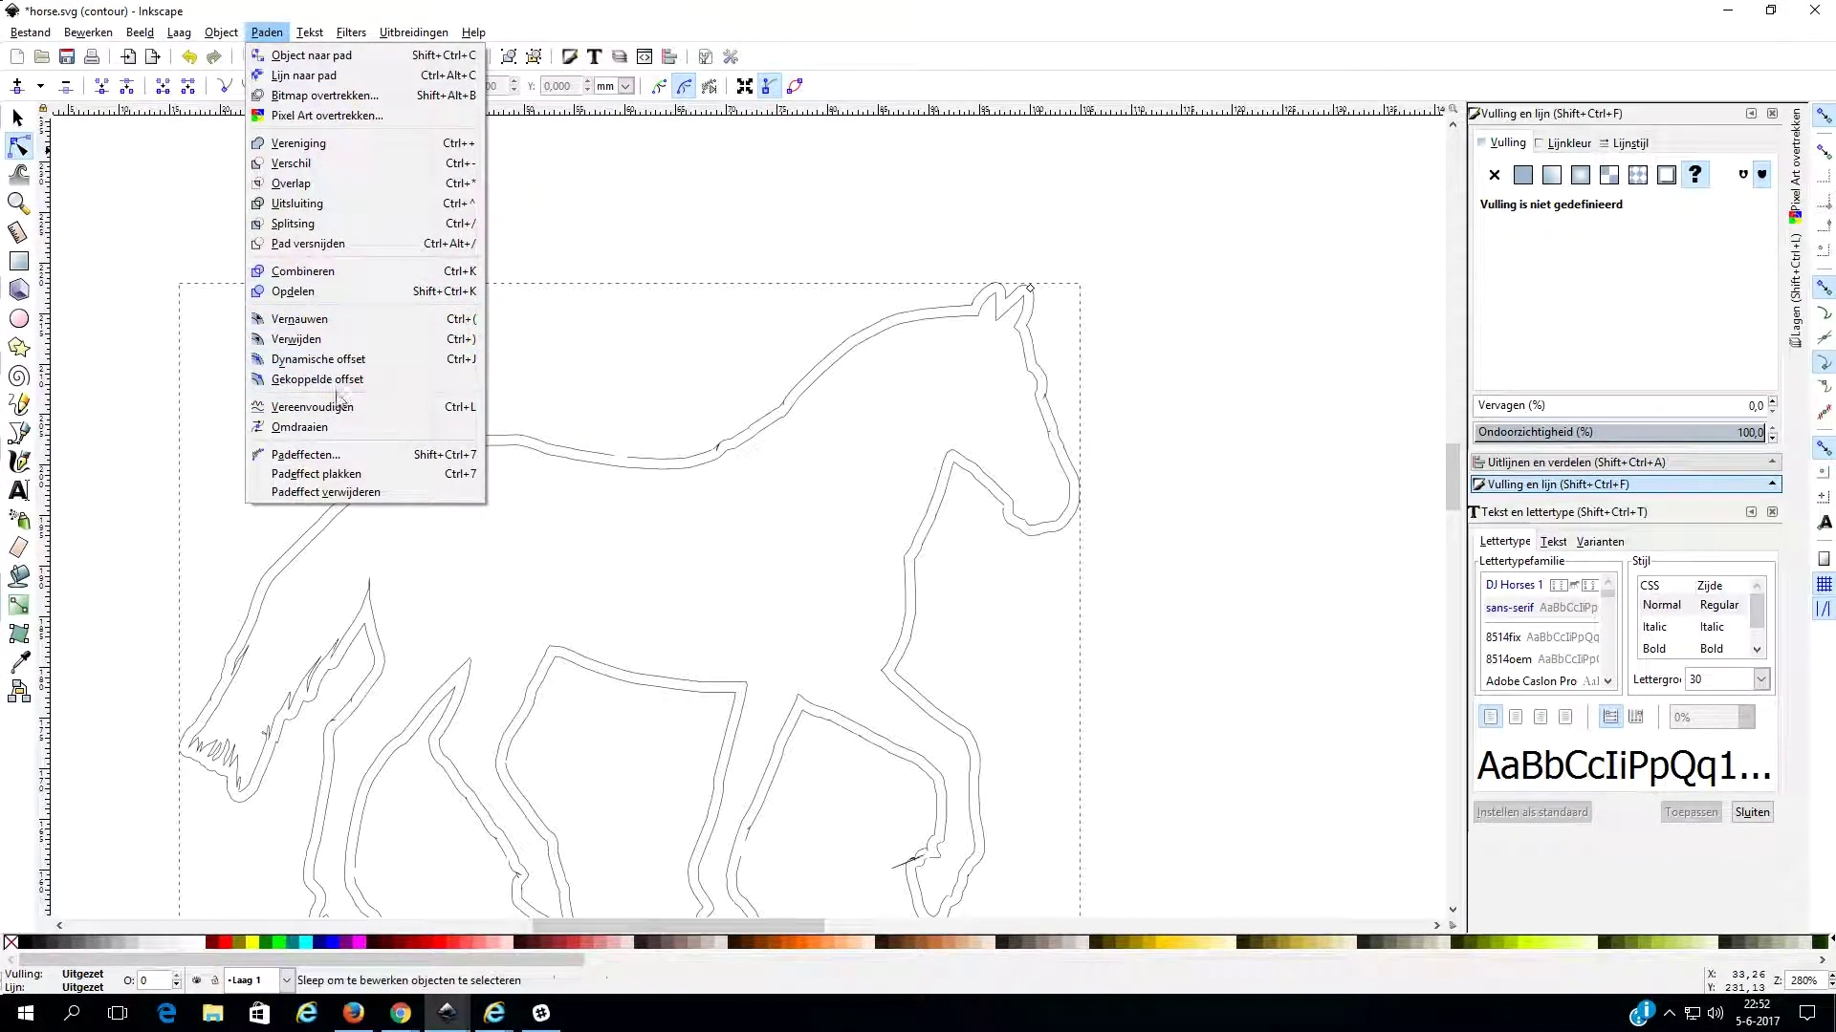
click(340, 407)
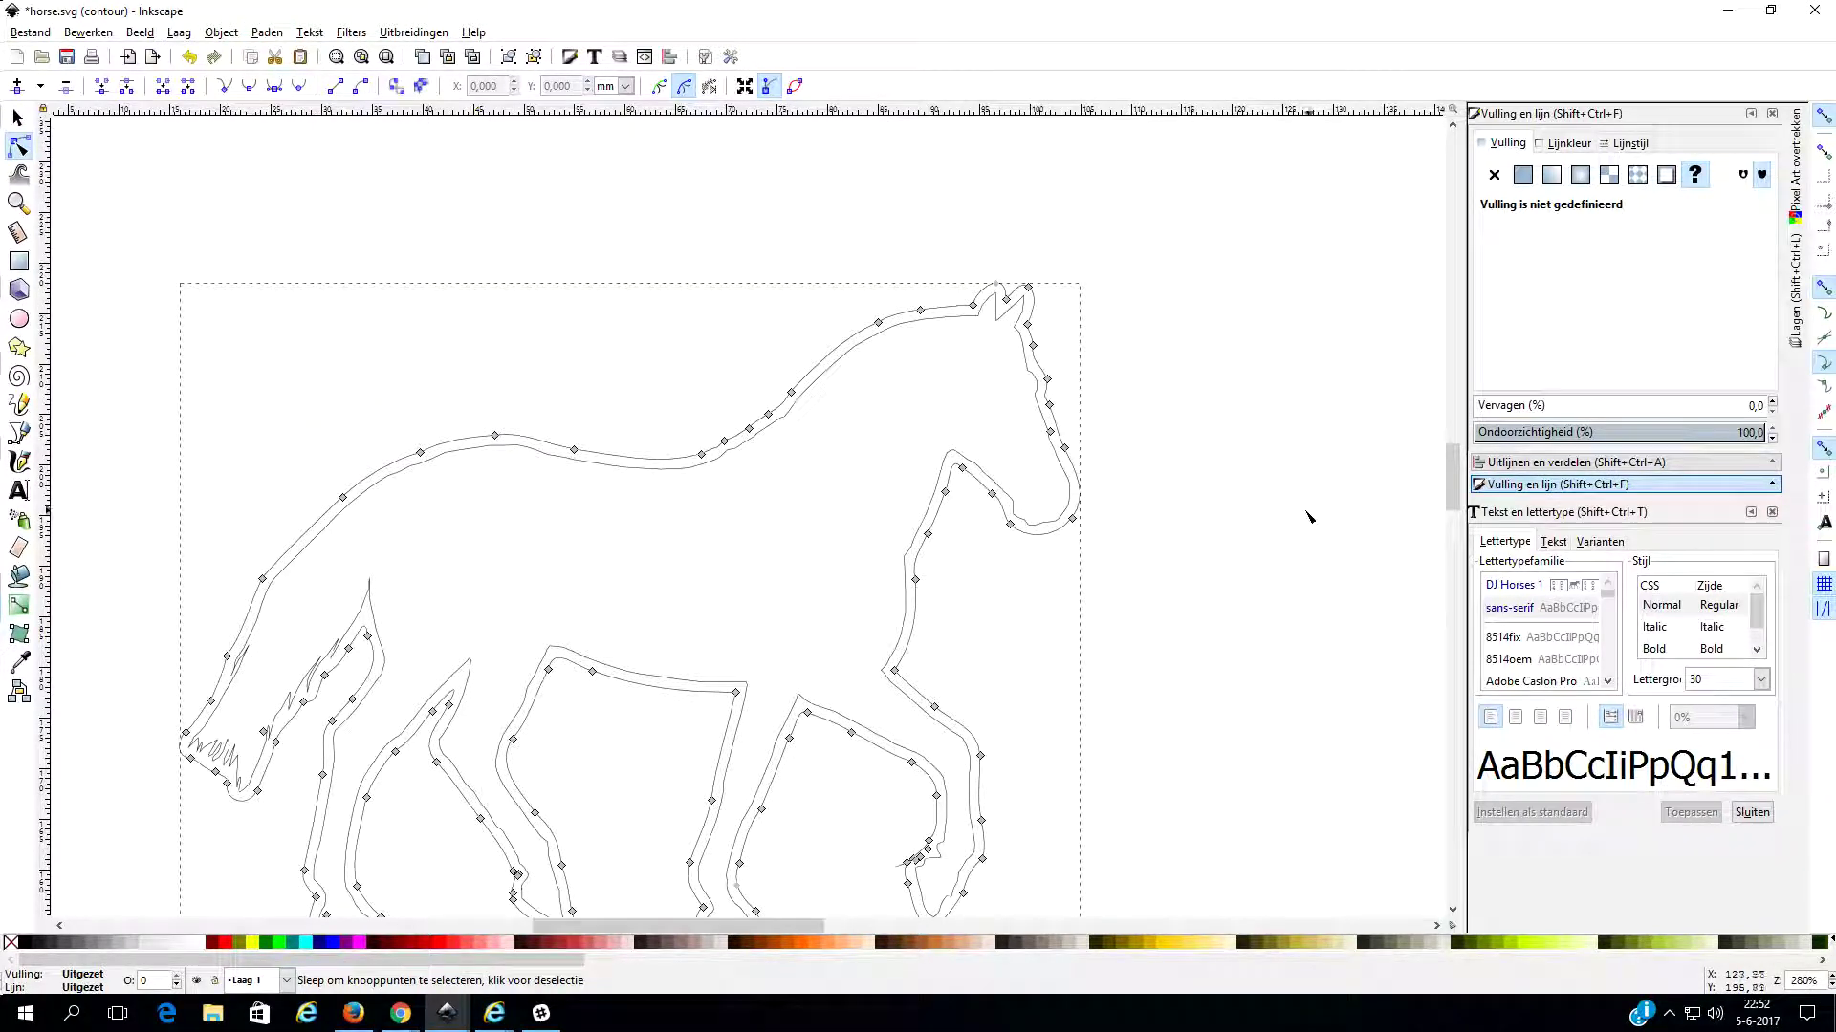
click(1206, 611)
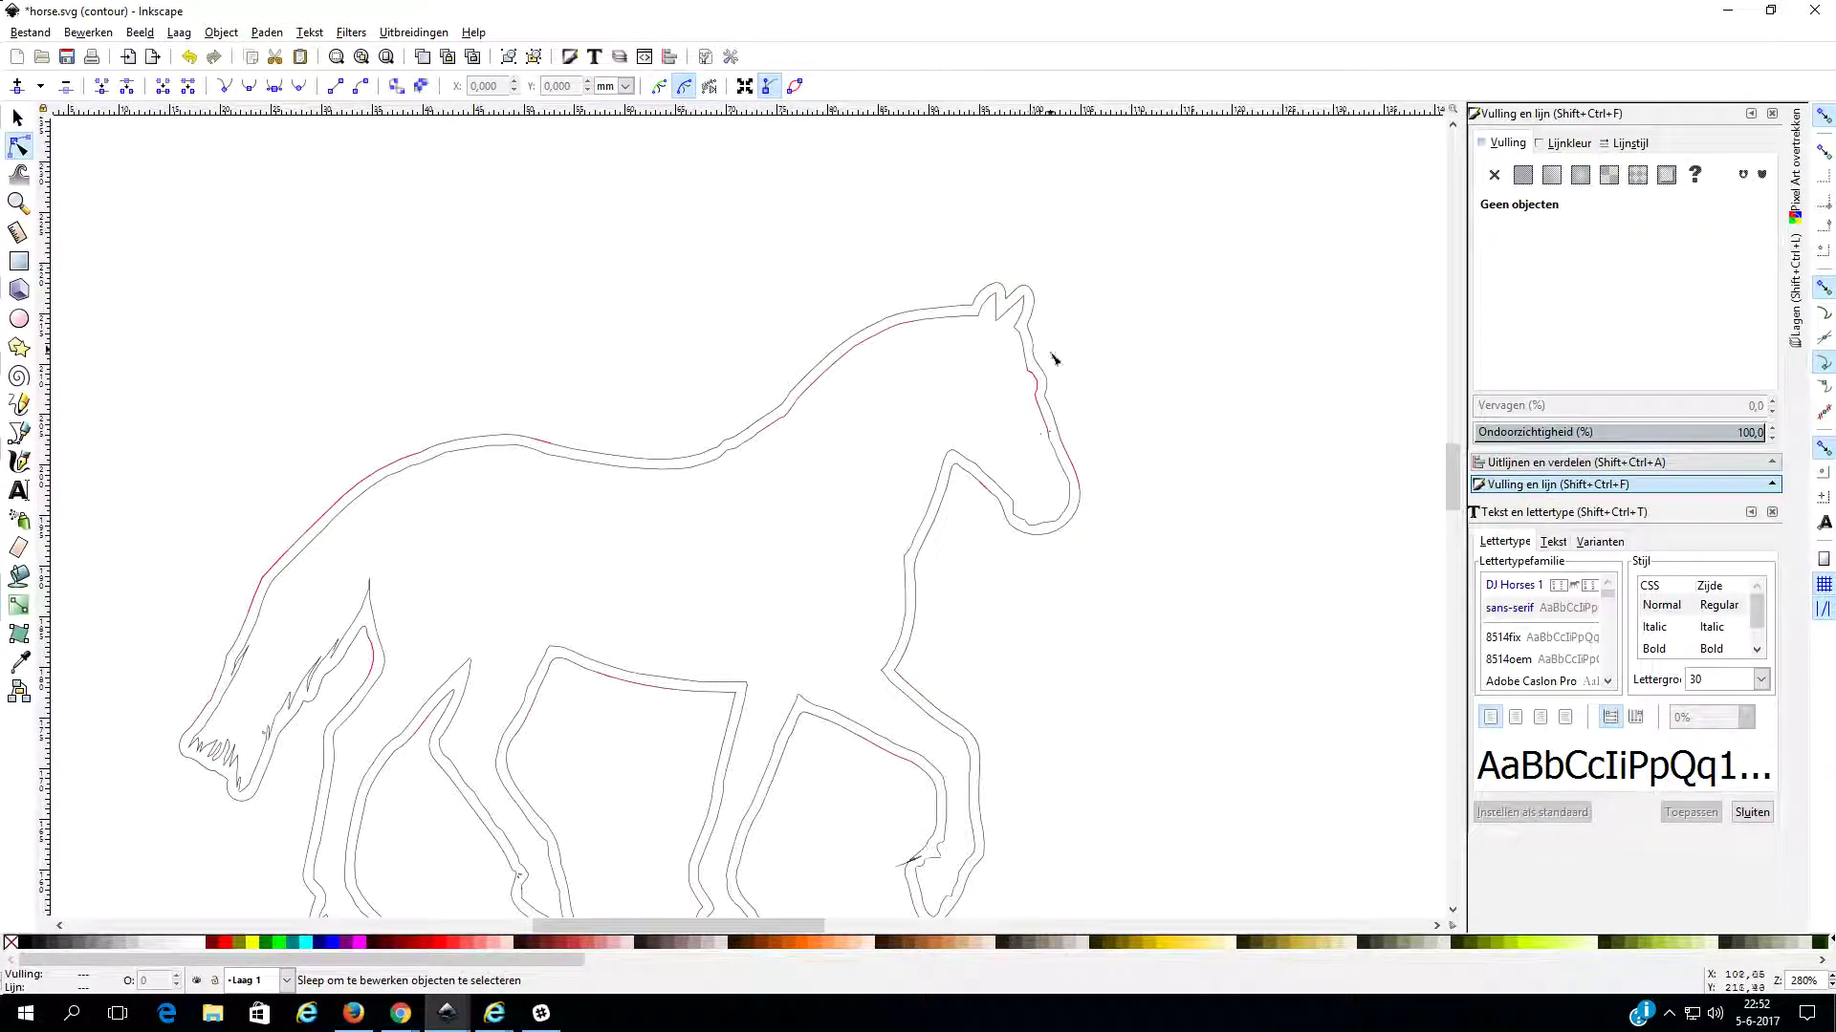
scroll(713, 841, down, 2)
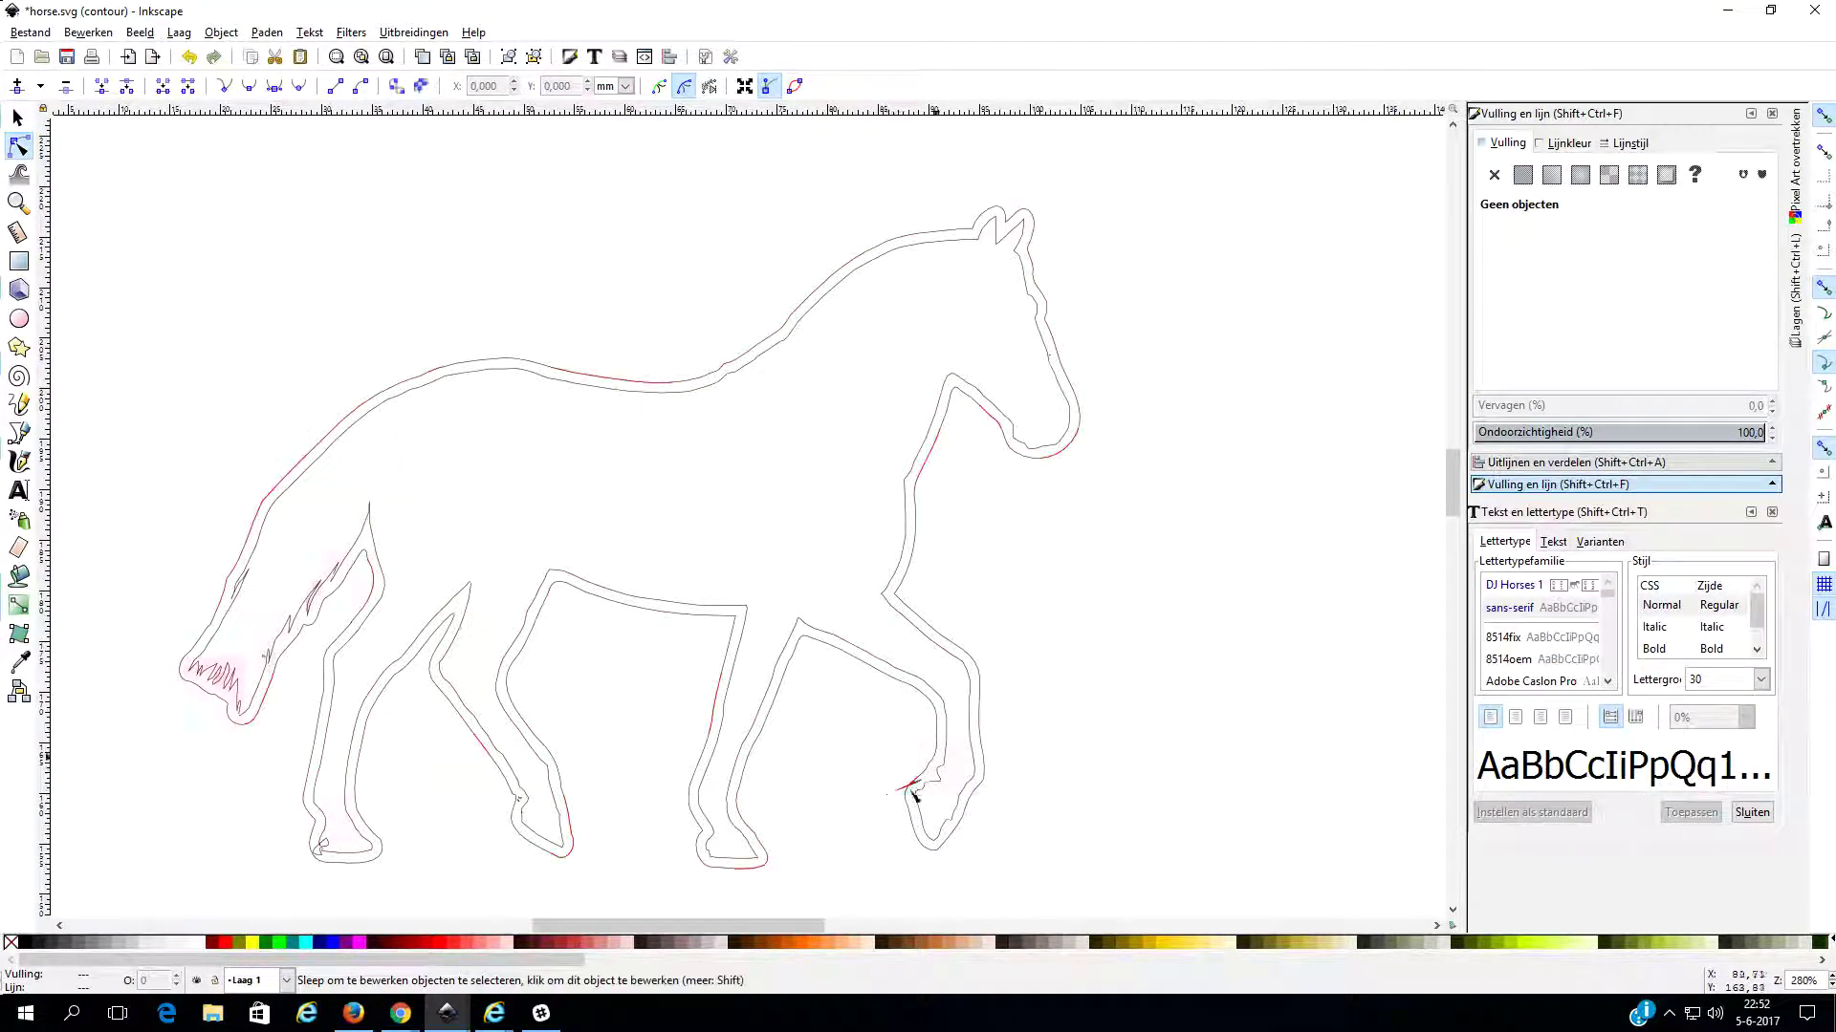
scroll(893, 624, up, 1)
scroll(894, 623, up, 1)
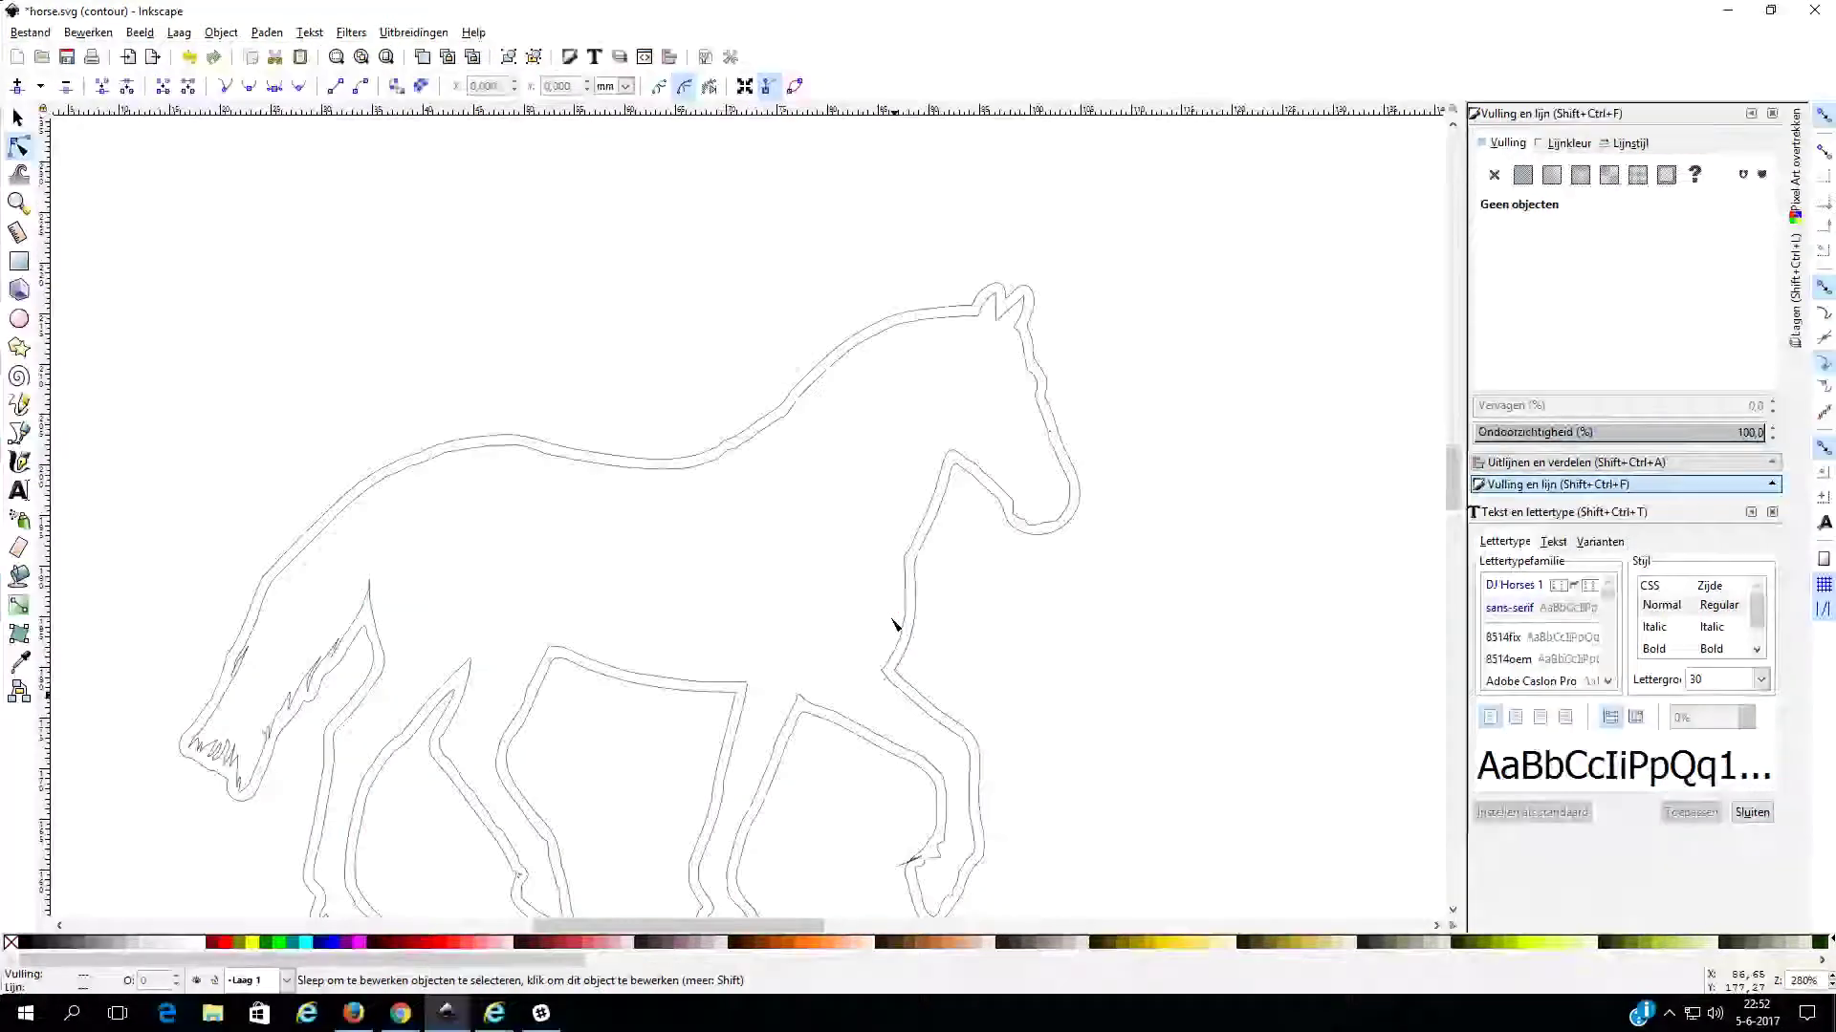
scroll(894, 624, down, 1)
ctrl+scroll(894, 624, down, 1)
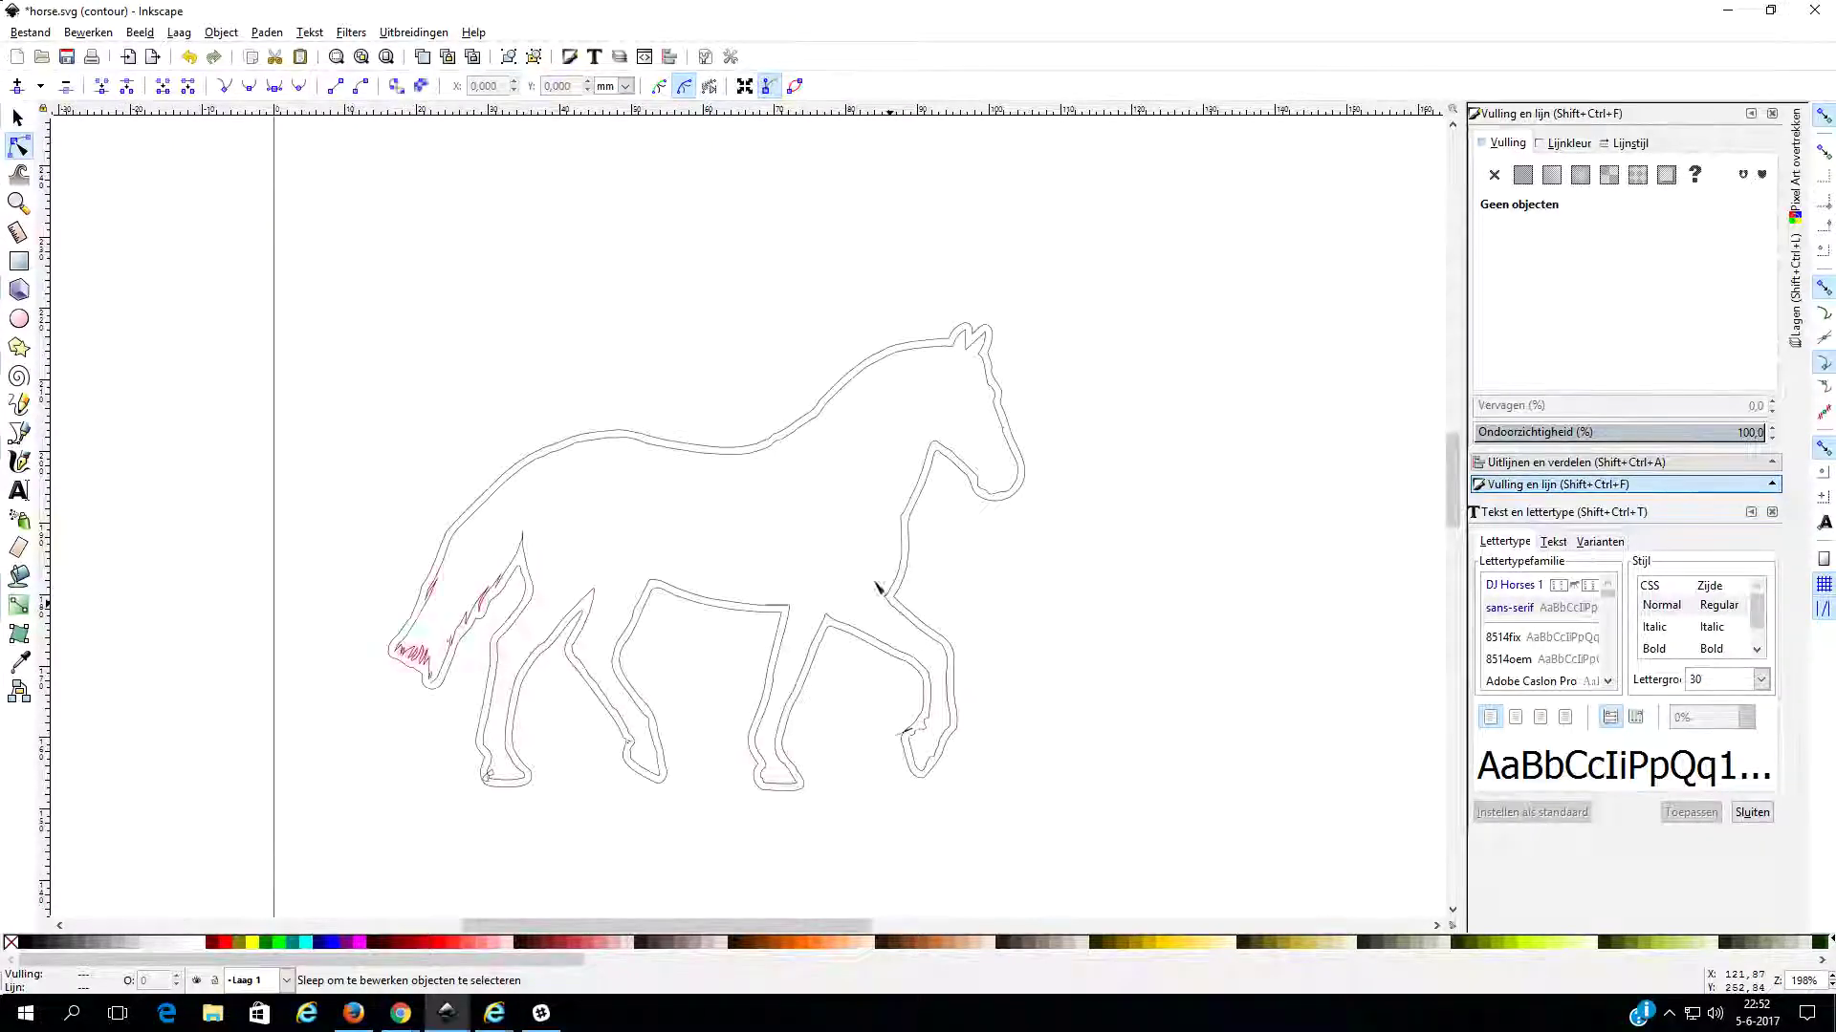
scroll(817, 517, up, 1)
scroll(817, 517, down, 1)
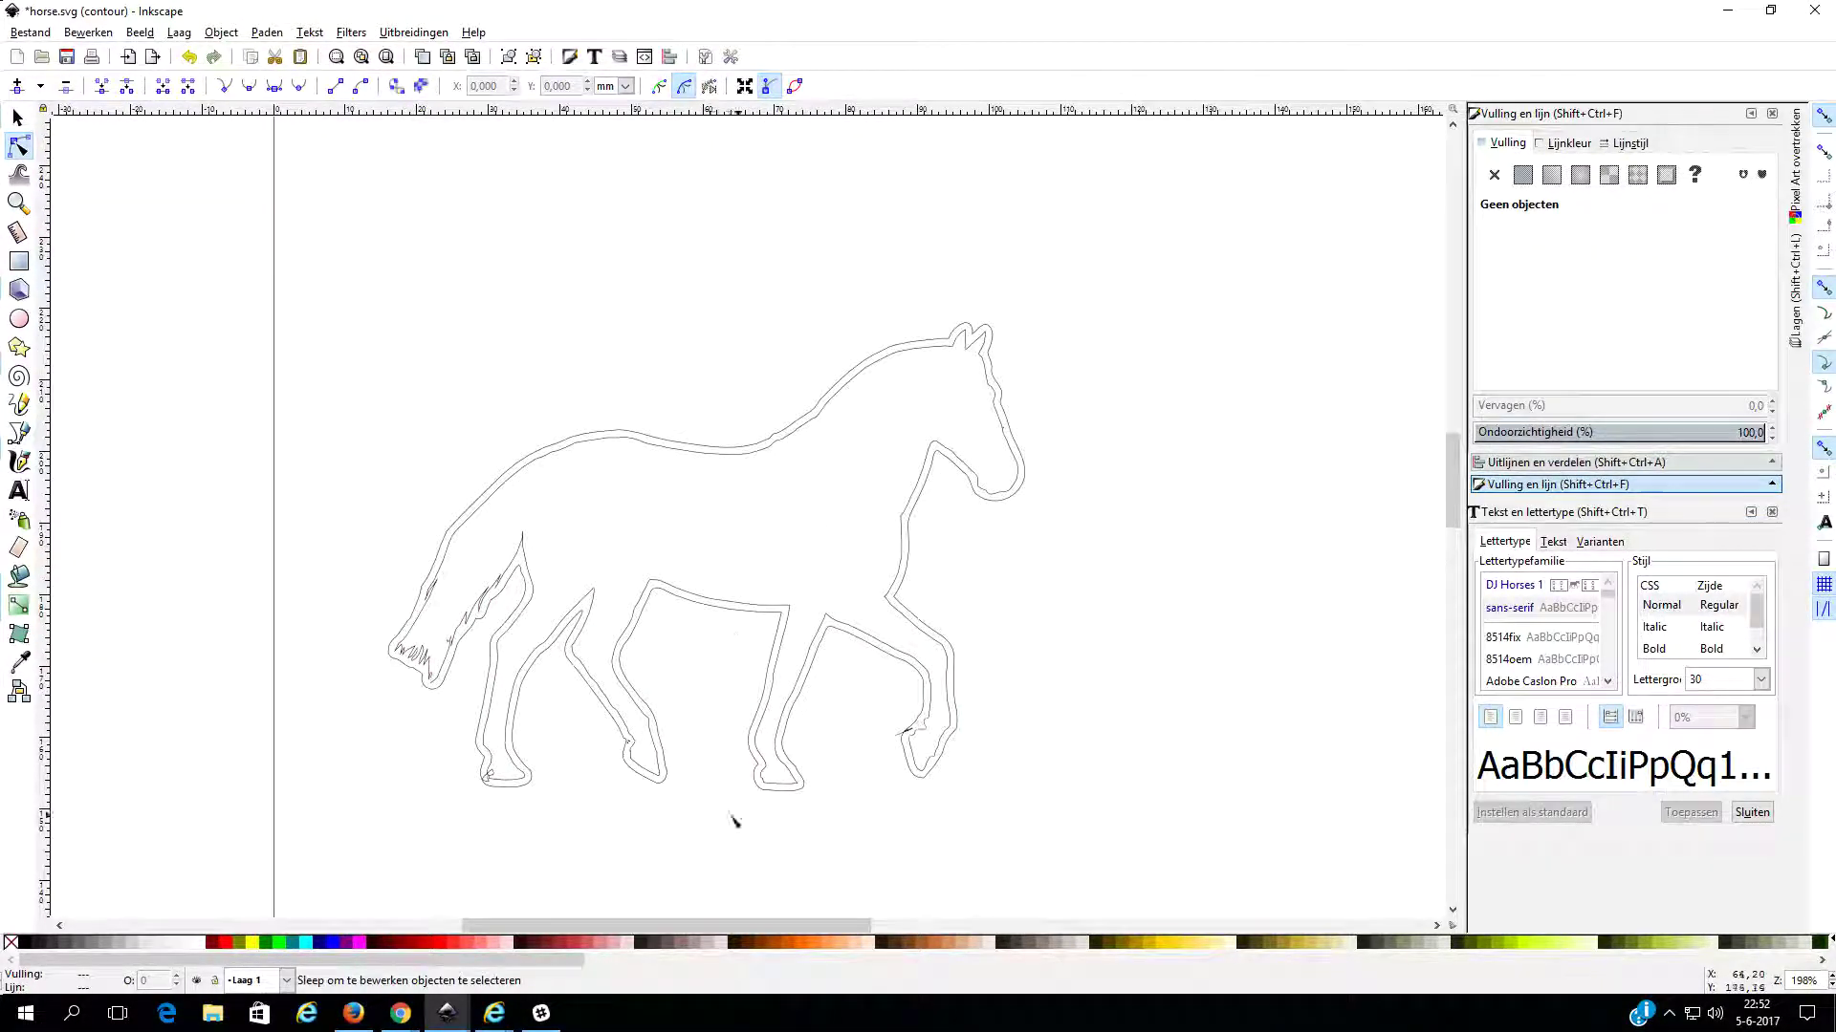